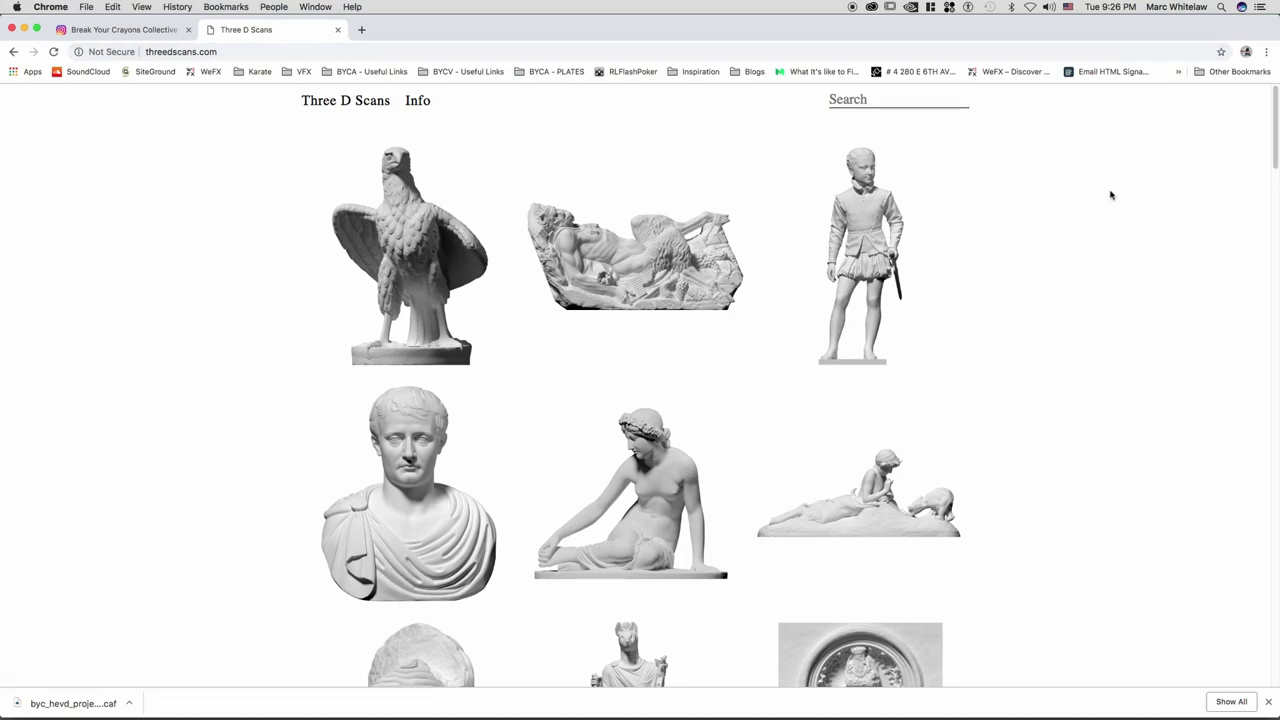
- Browse the scanned sculpture models on the Three D Scans website
{"action": "left_click_drag", "start_coordinate": [1275, 133], "coordinate": [1205, 499]}
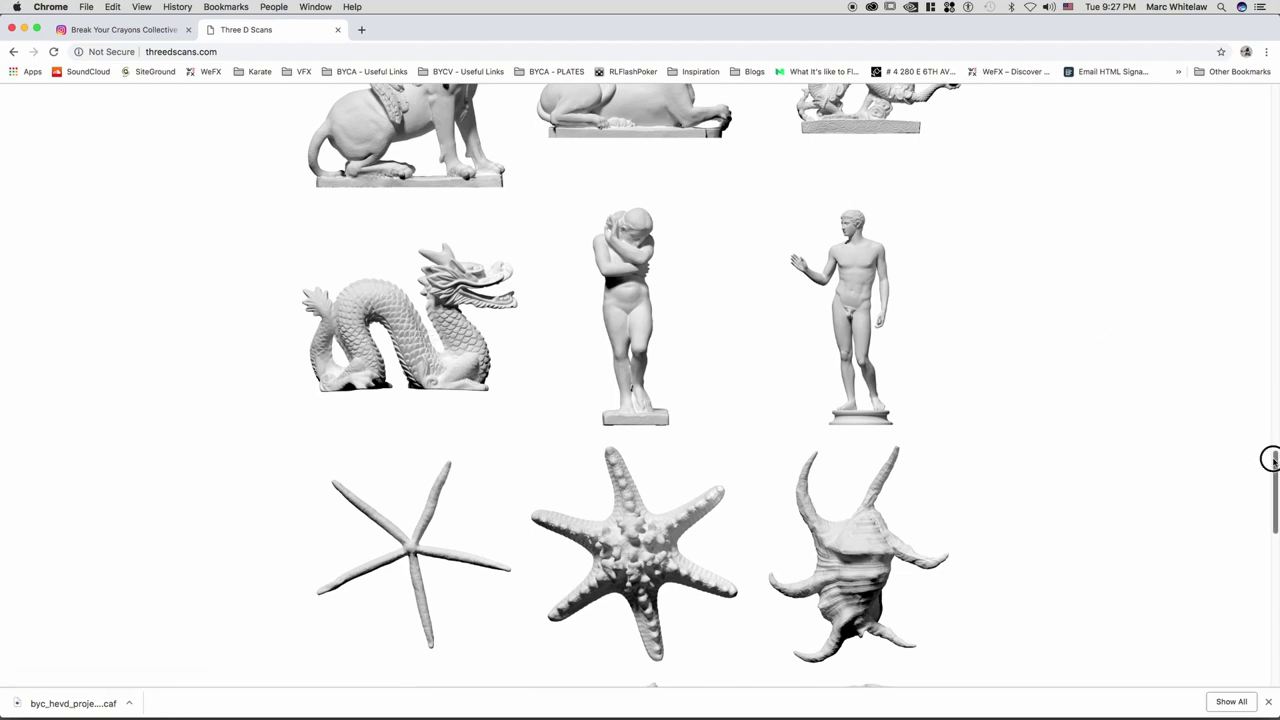
{"action": "left_click_drag", "start_coordinate": [1271, 458], "coordinate": [1246, 594]}
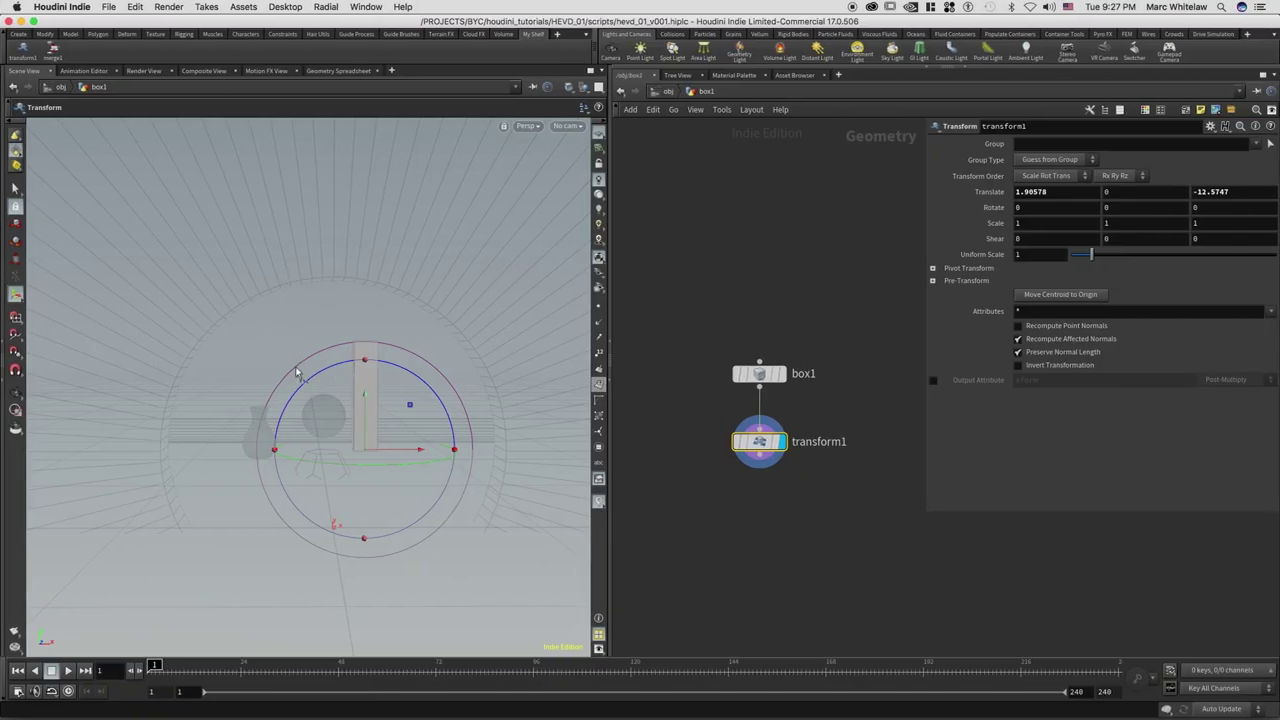
- Switch to Houdini, return from the box geometry to the object level, and hide the parameter display in the network editor
{"action": "left_click", "coordinate": [668, 92]}
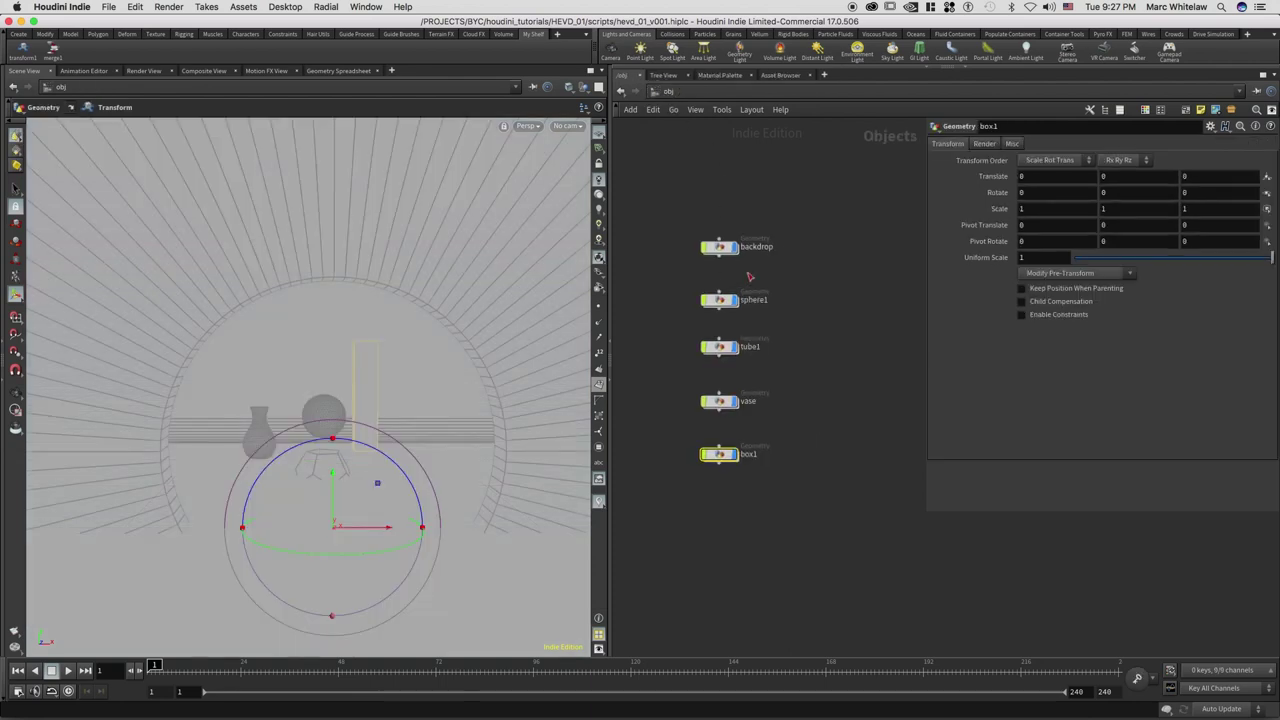
{"action": "key", "text": "p"}
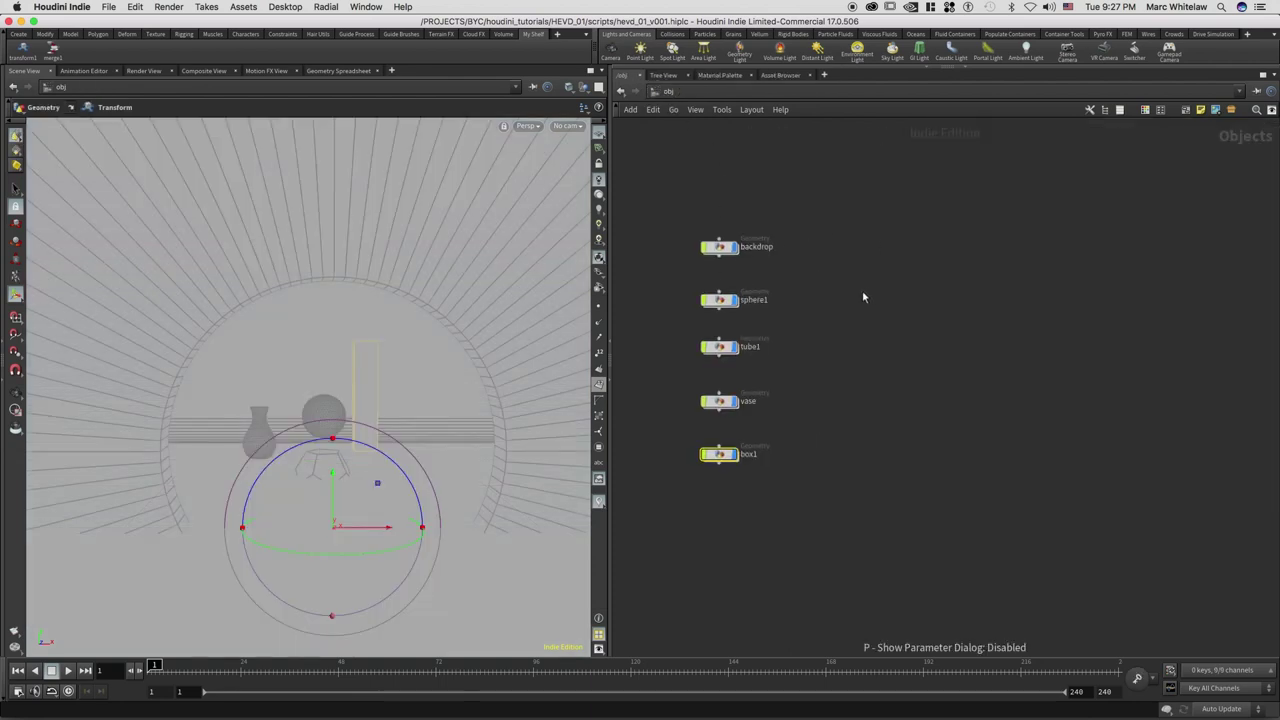
{"action": "middle_click_drag", "start_coordinate": [828, 290], "coordinate": [914, 283]}
{"action": "left_click_drag", "start_coordinate": [888, 199], "coordinate": [726, 495]}
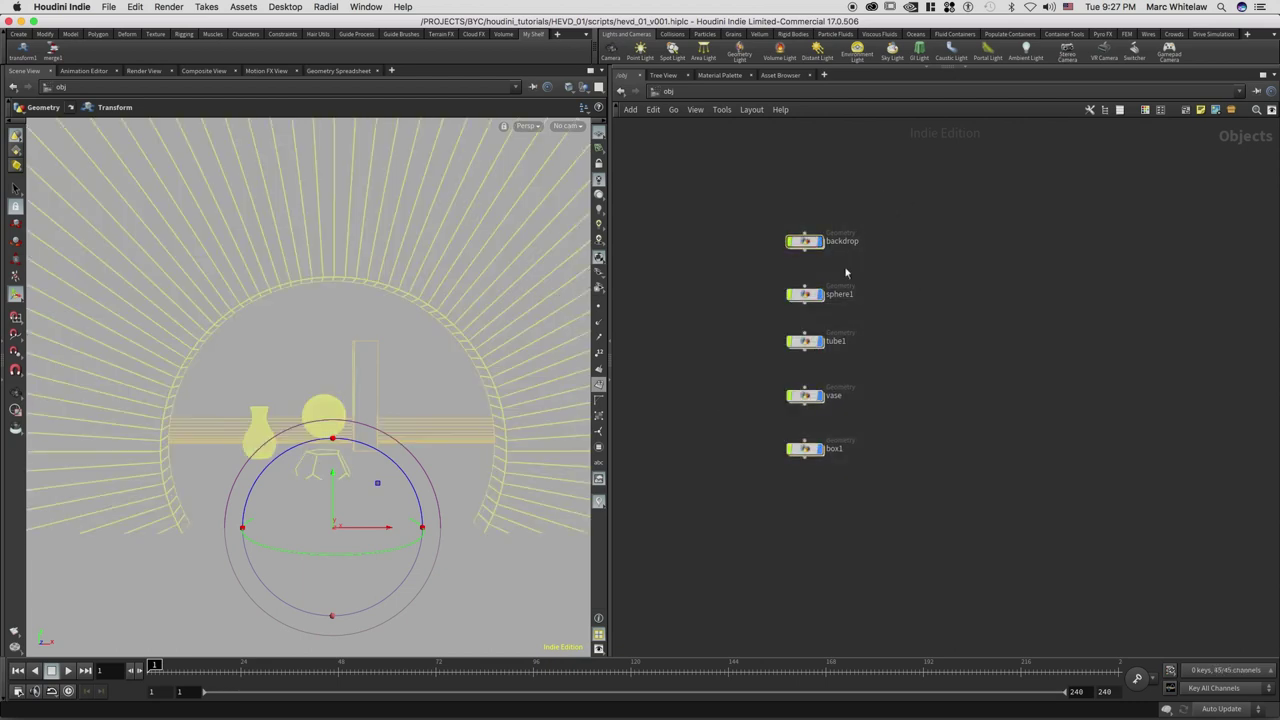
- Rename the sphere1 geometry node as table
{"action": "left_click", "coordinate": [834, 240]}
{"action": "left_click_drag", "start_coordinate": [884, 220], "coordinate": [762, 264]}
{"action": "left_click_drag", "start_coordinate": [878, 279], "coordinate": [776, 306]}
{"action": "double_click", "coordinate": [840, 294]}
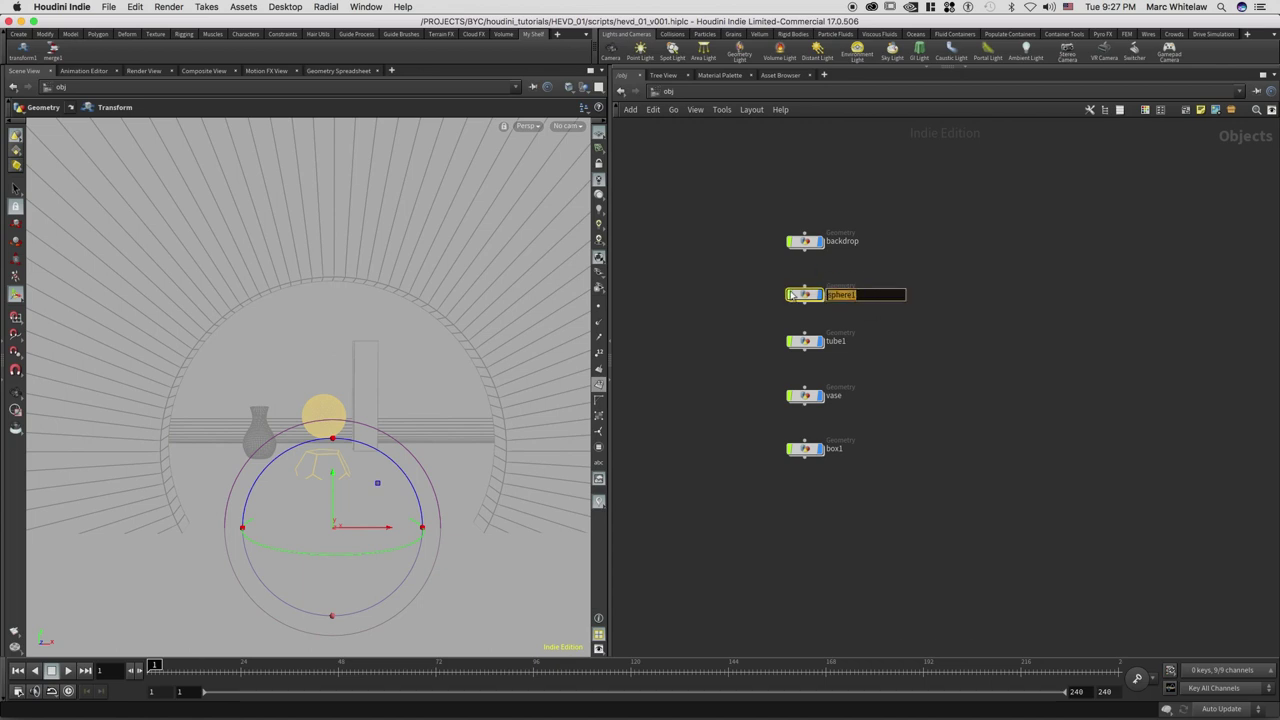
{"action": "type", "text": "table"}
{"action": "key", "text": "Return"}
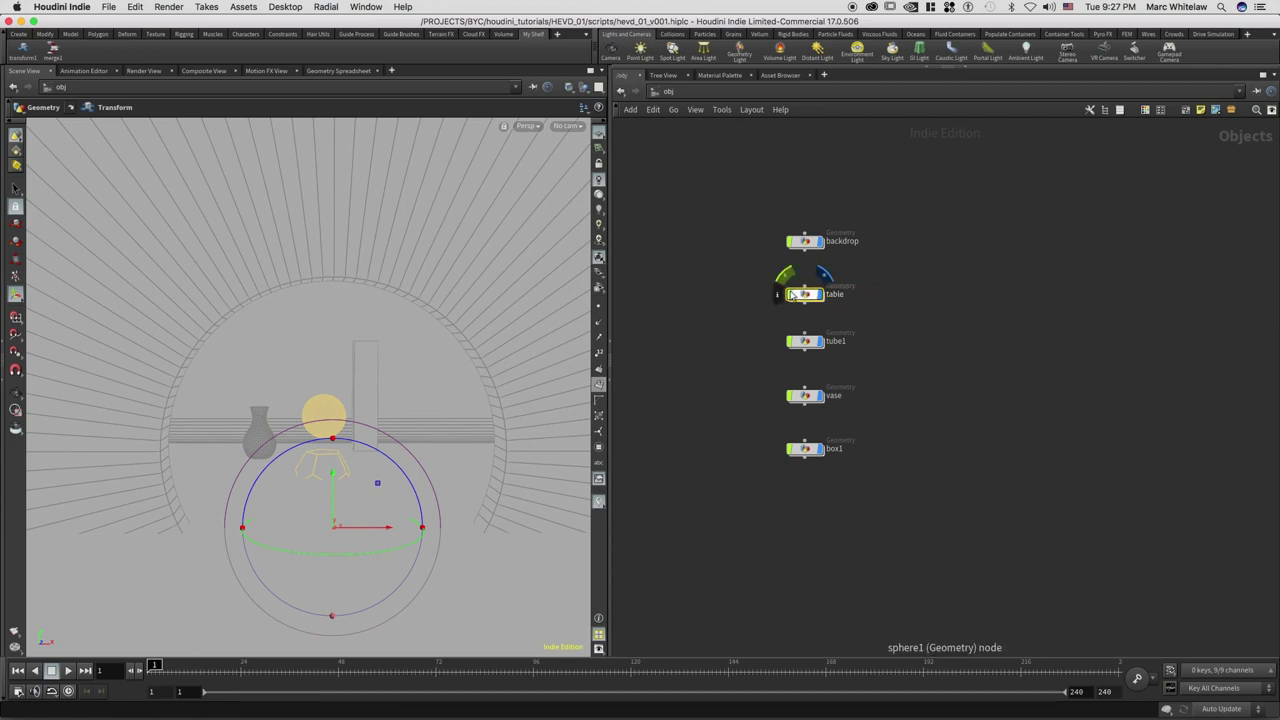
- Rename the tube1 geometry node as arch
{"action": "left_click", "coordinate": [834, 342]}
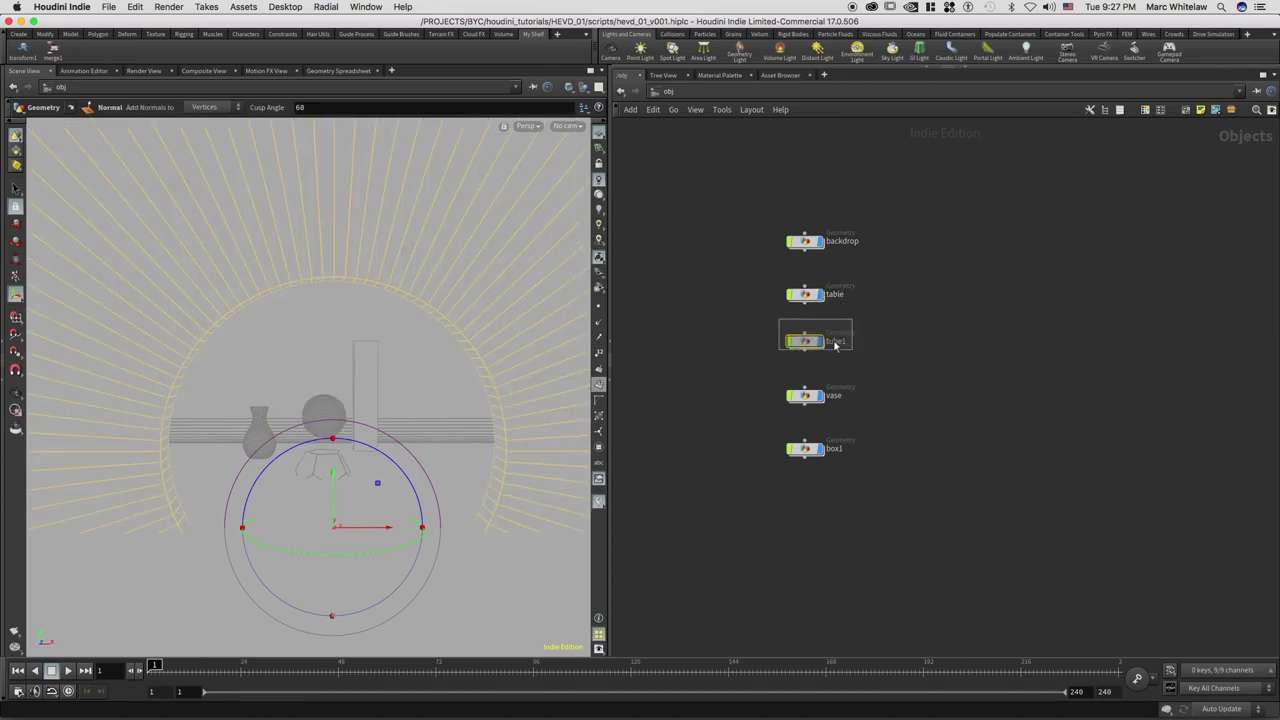
{"action": "double_click", "coordinate": [834, 342]}
{"action": "type", "text": "arc"}
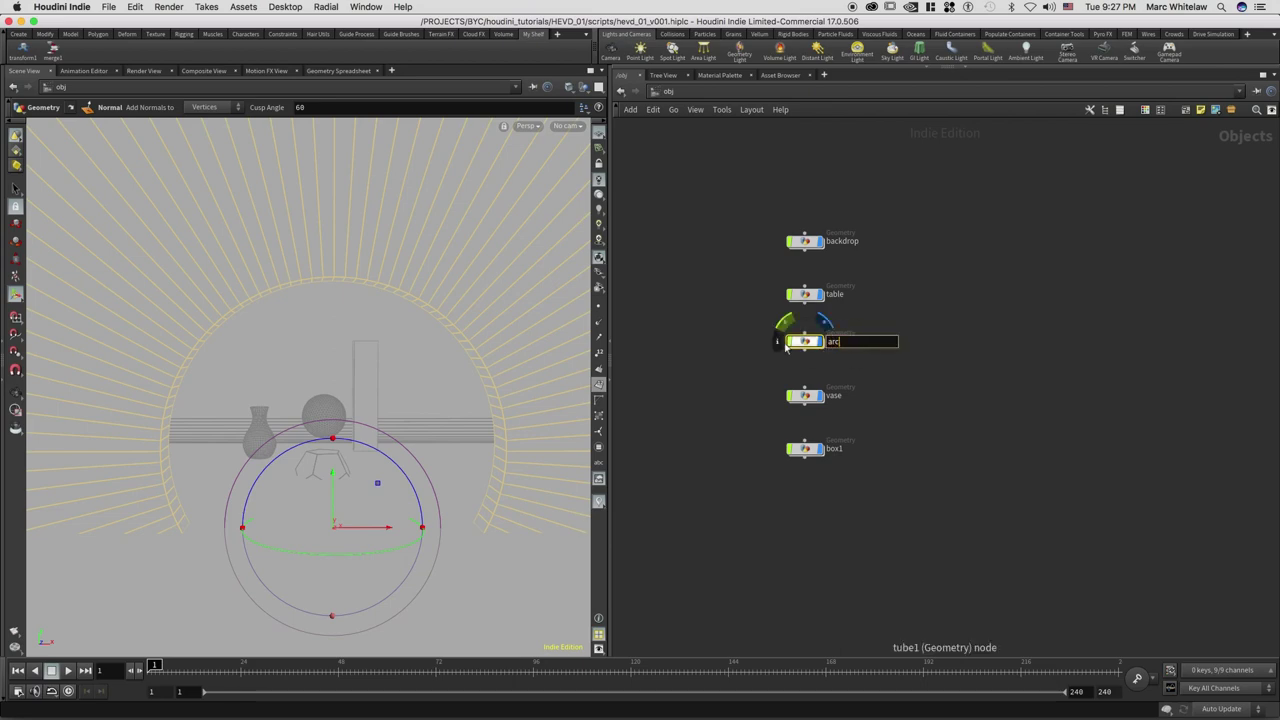
{"action": "type", "text": "h"}
{"action": "key", "text": "Return"}
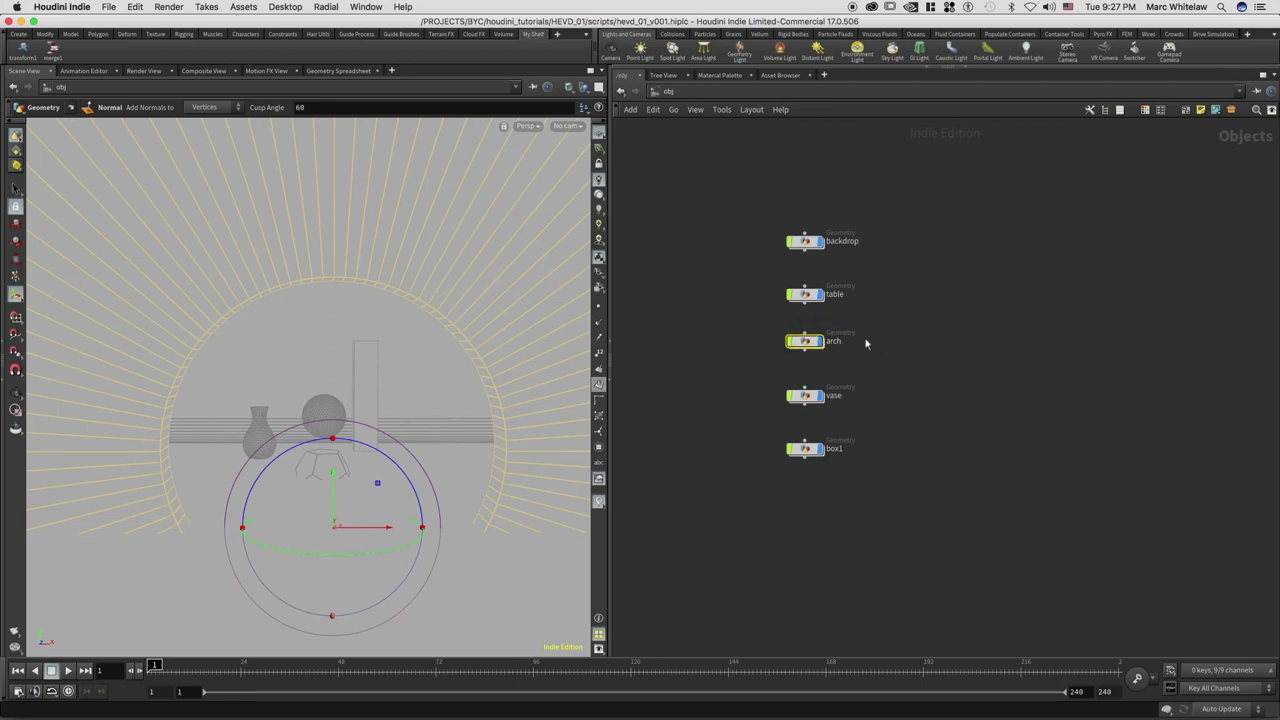
- Rename the box1 geometry node as obelisk
{"action": "left_click", "coordinate": [812, 449]}
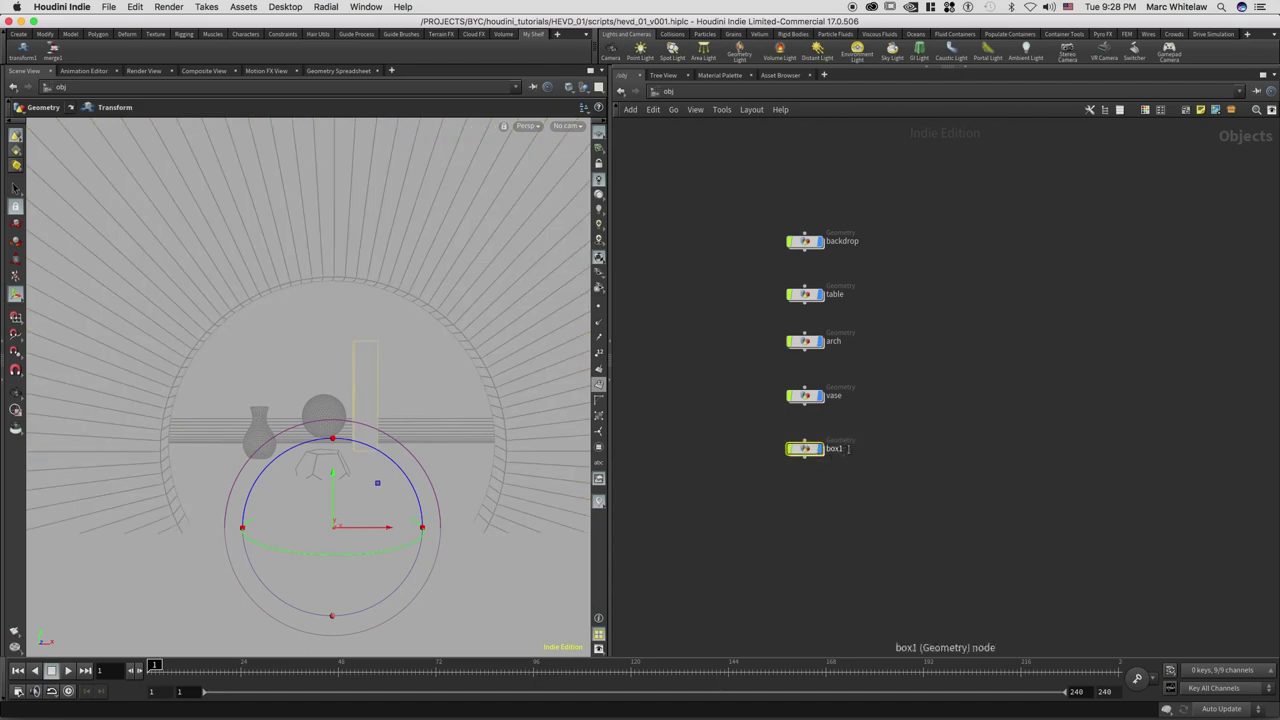
{"action": "double_click", "coordinate": [815, 450]}
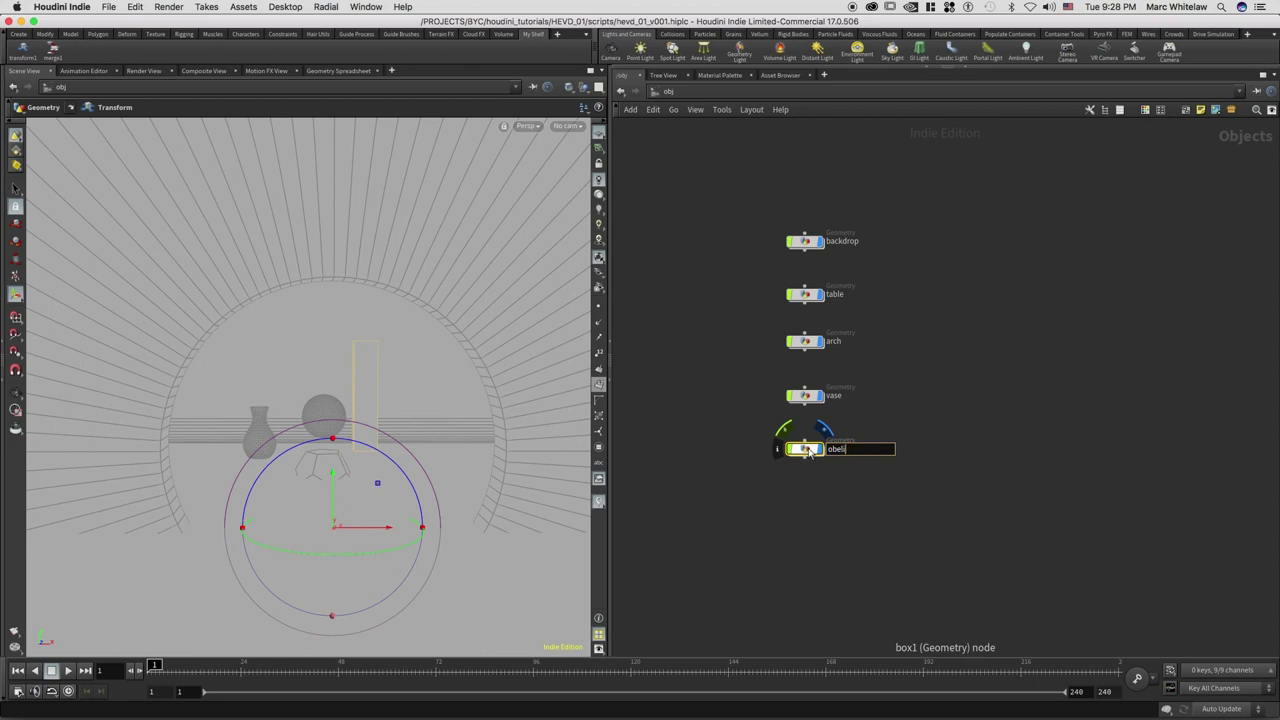
{"action": "key", "text": "Return"}
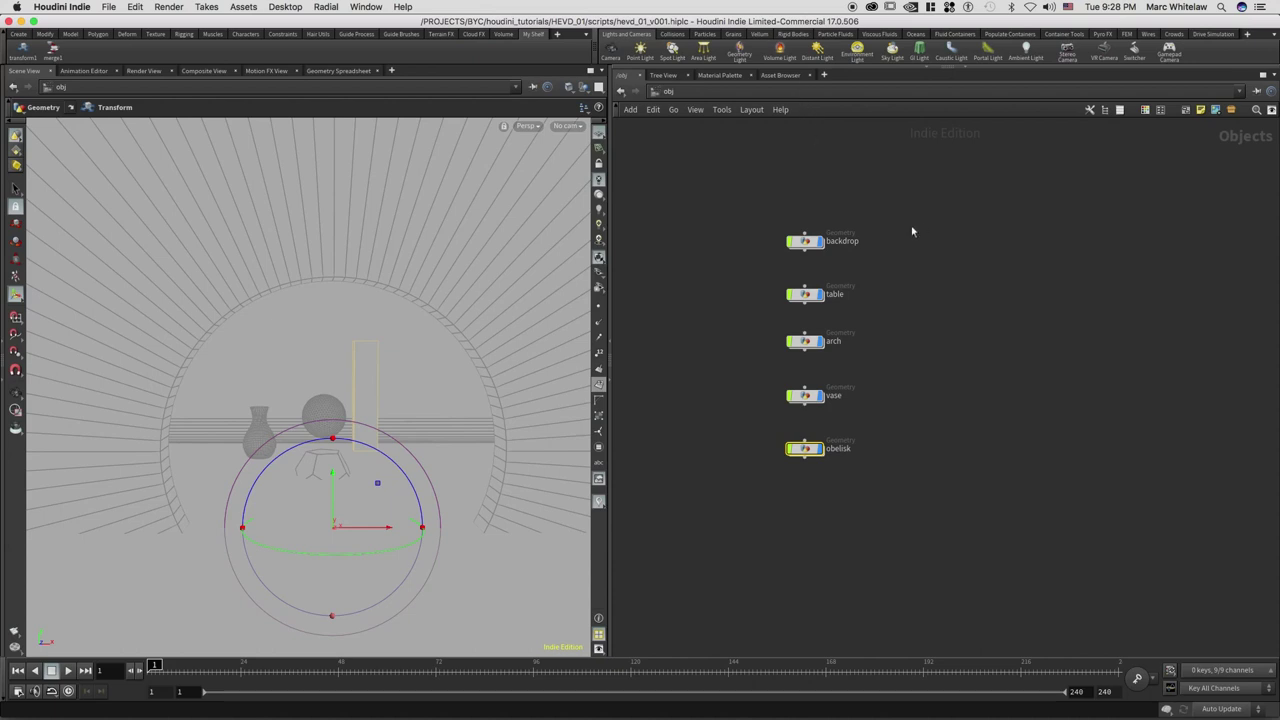
- Enclose all five geometry nodes in a network box, enlarge it to fit their labels, and centre the nodes inside
{"action": "left_click_drag", "start_coordinate": [905, 204], "coordinate": [724, 511]}
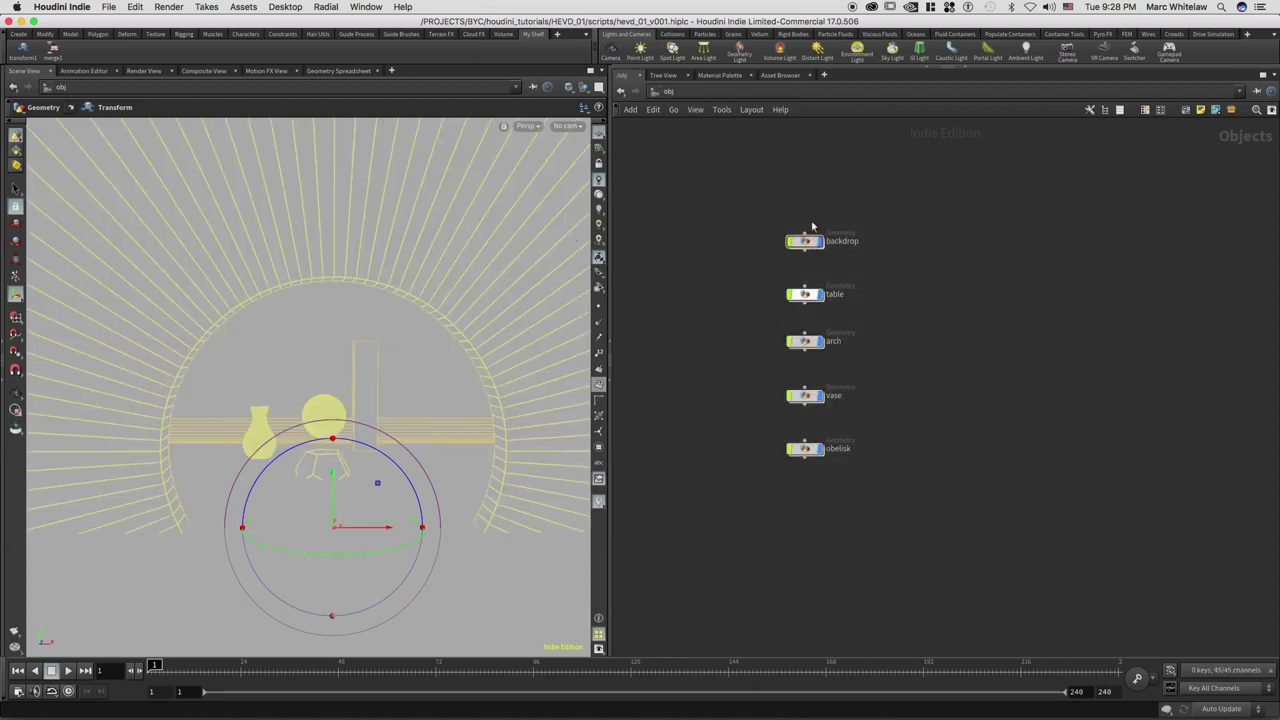
{"action": "left_click_drag", "start_coordinate": [937, 181], "coordinate": [740, 512]}
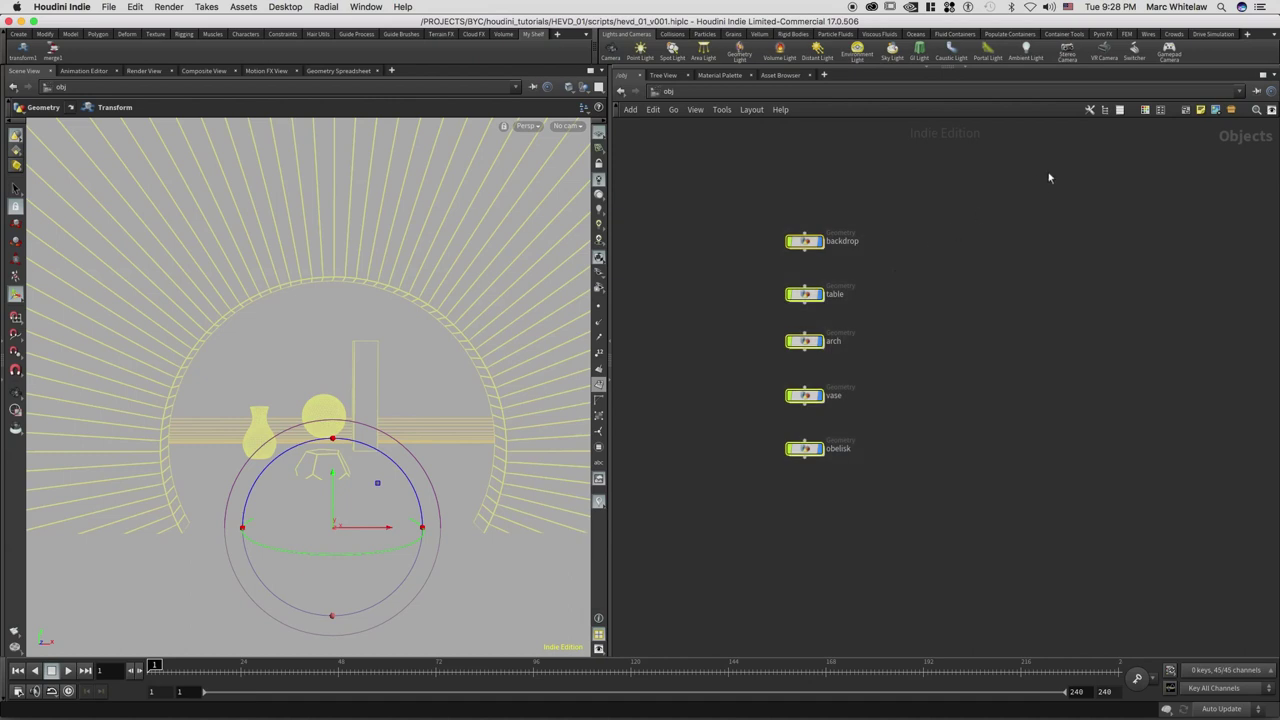
{"action": "left_click", "coordinate": [1185, 110]}
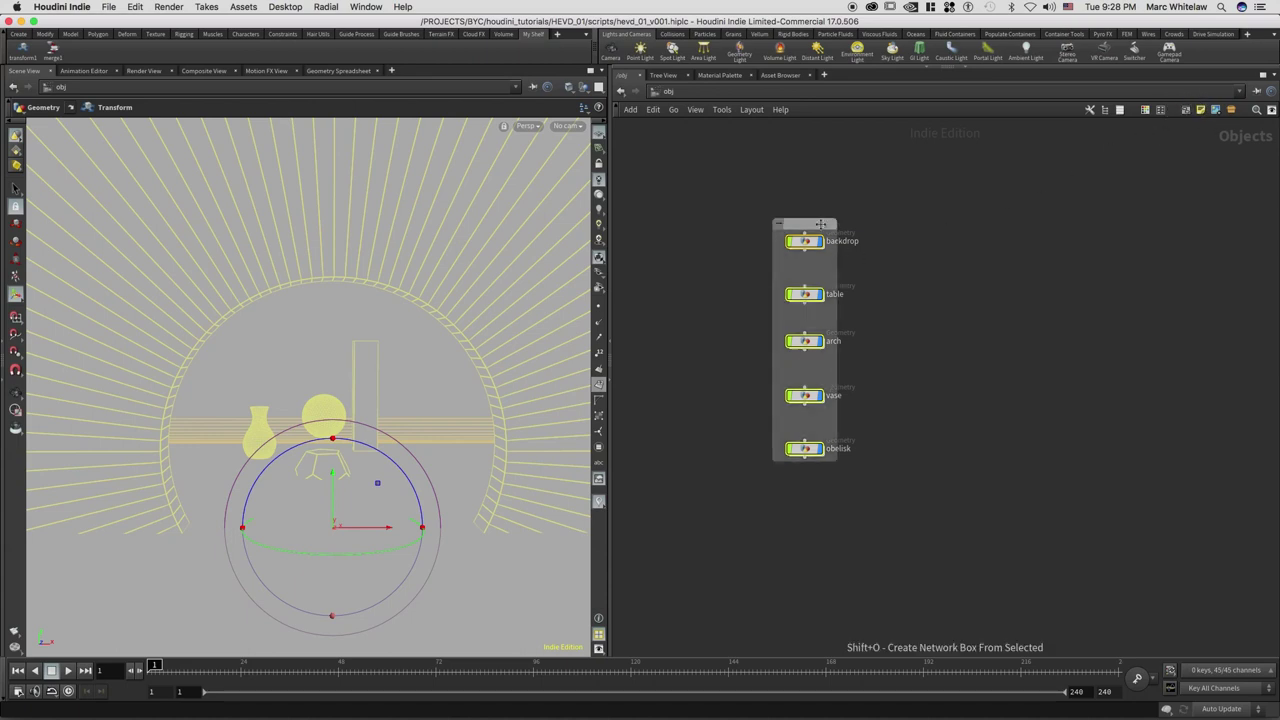
{"action": "left_click_drag", "start_coordinate": [836, 461], "coordinate": [792, 238]}
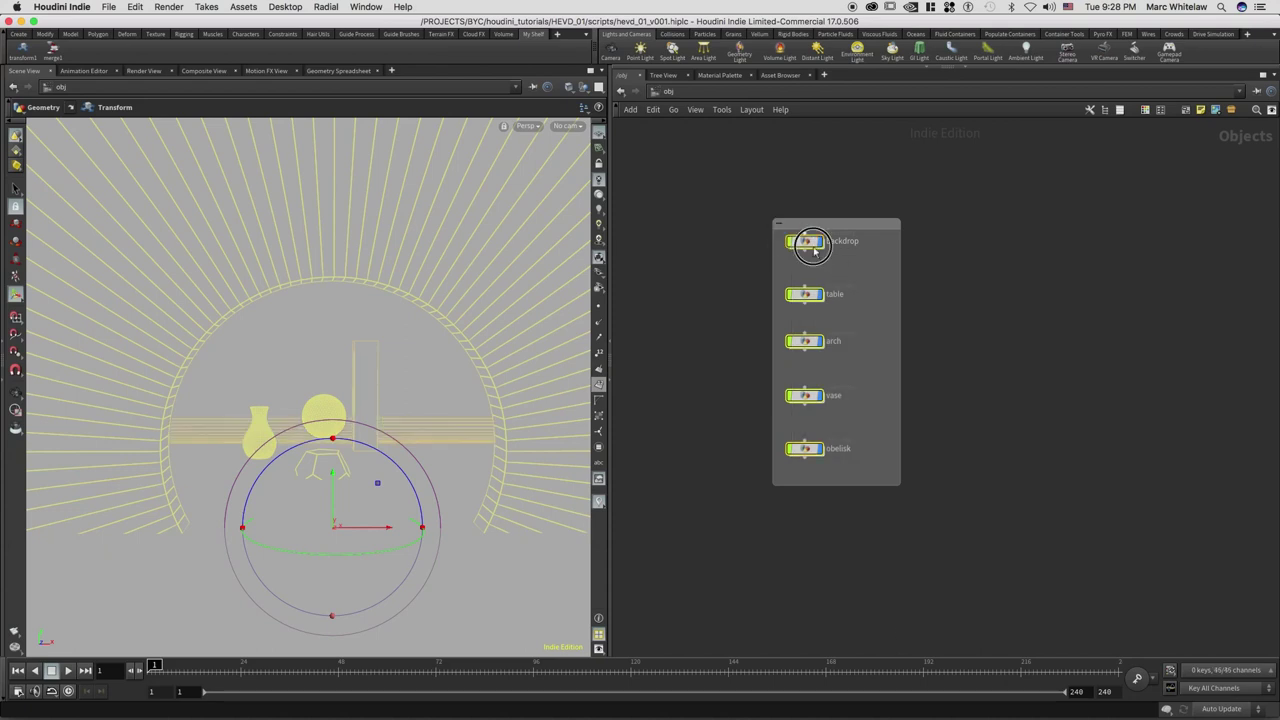
{"action": "left_click_drag", "start_coordinate": [811, 249], "coordinate": [837, 263]}
- Title the network box OBJ and colour it blue
{"action": "double_click", "coordinate": [814, 223]}
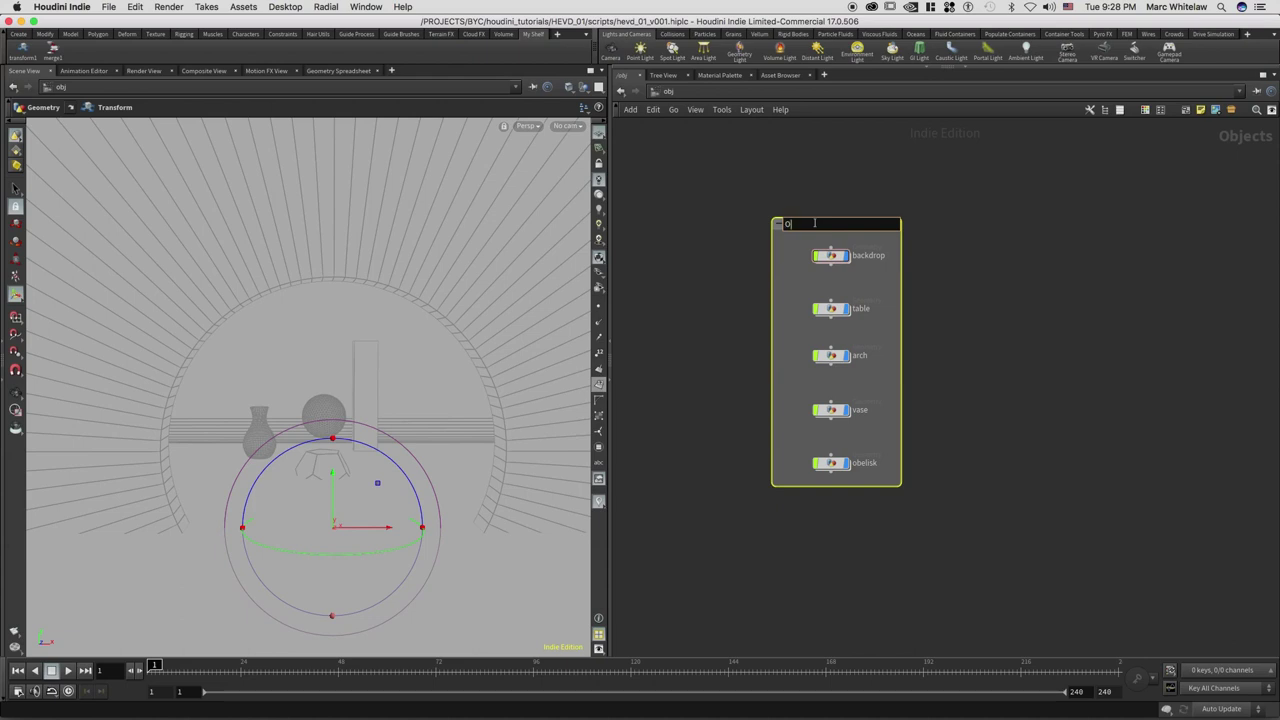
{"action": "type", "text": "OBJ"}
{"action": "key", "text": "Return"}
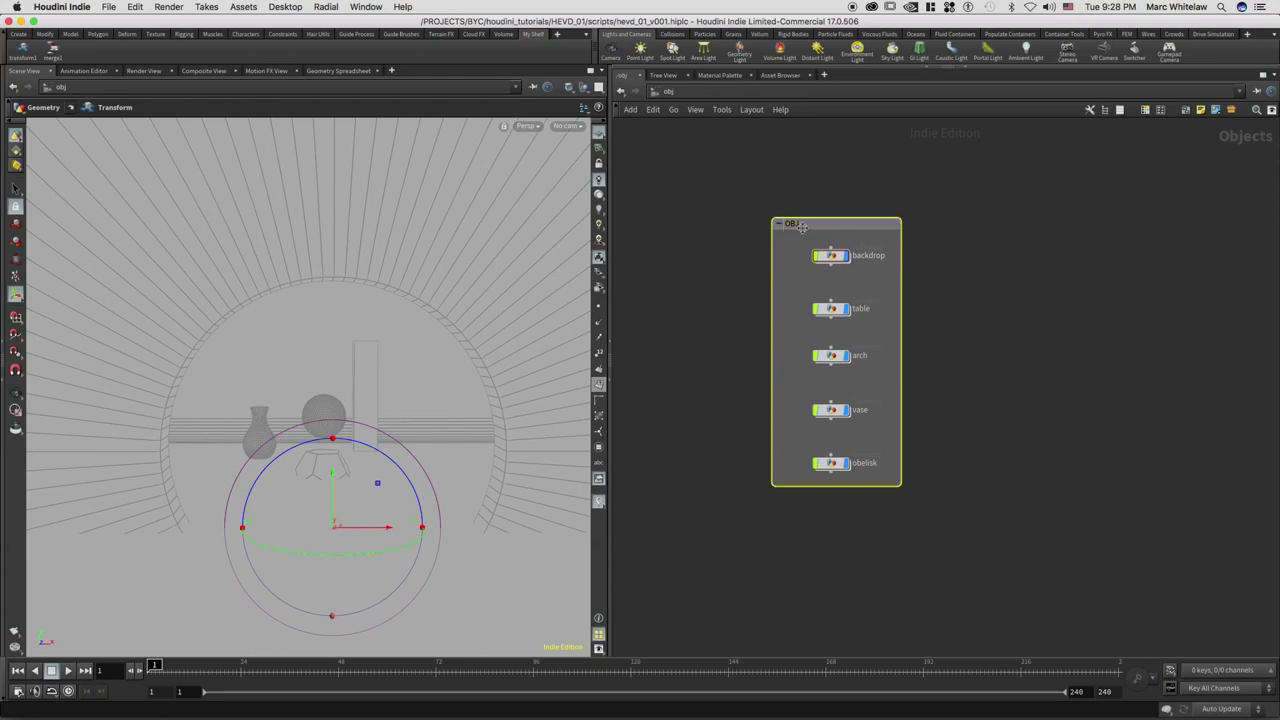
{"action": "key", "text": "c"}
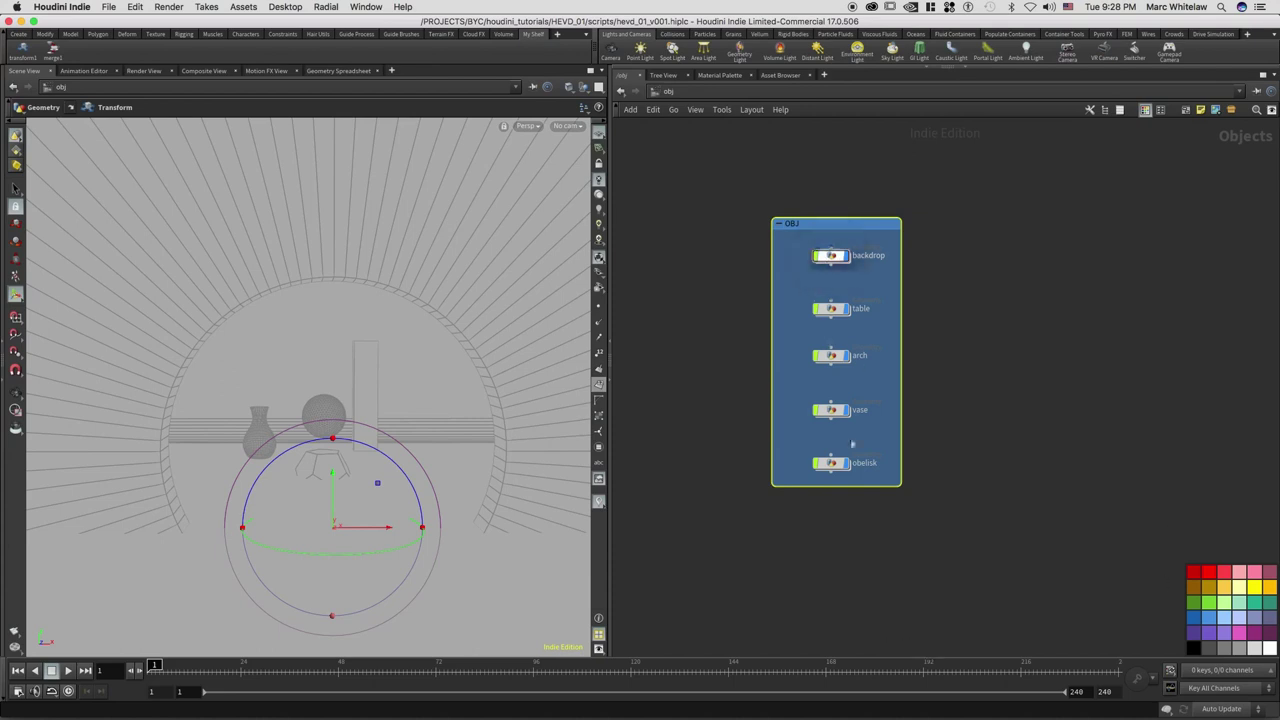
- Try colouring the table, arch and vase nodes red, and undo the colour change
{"action": "left_click_drag", "start_coordinate": [878, 279], "coordinate": [804, 438]}
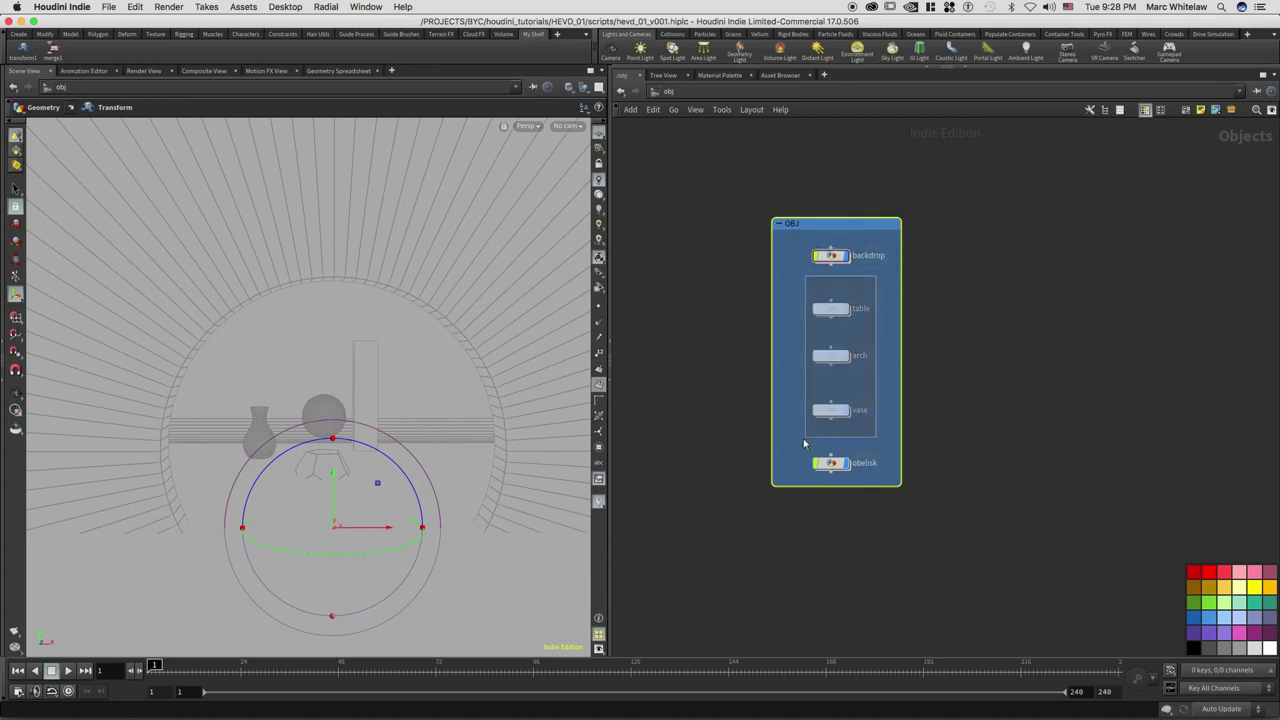
{"action": "left_click", "coordinate": [1208, 574]}
{"action": "key", "text": "ctrl+z"}
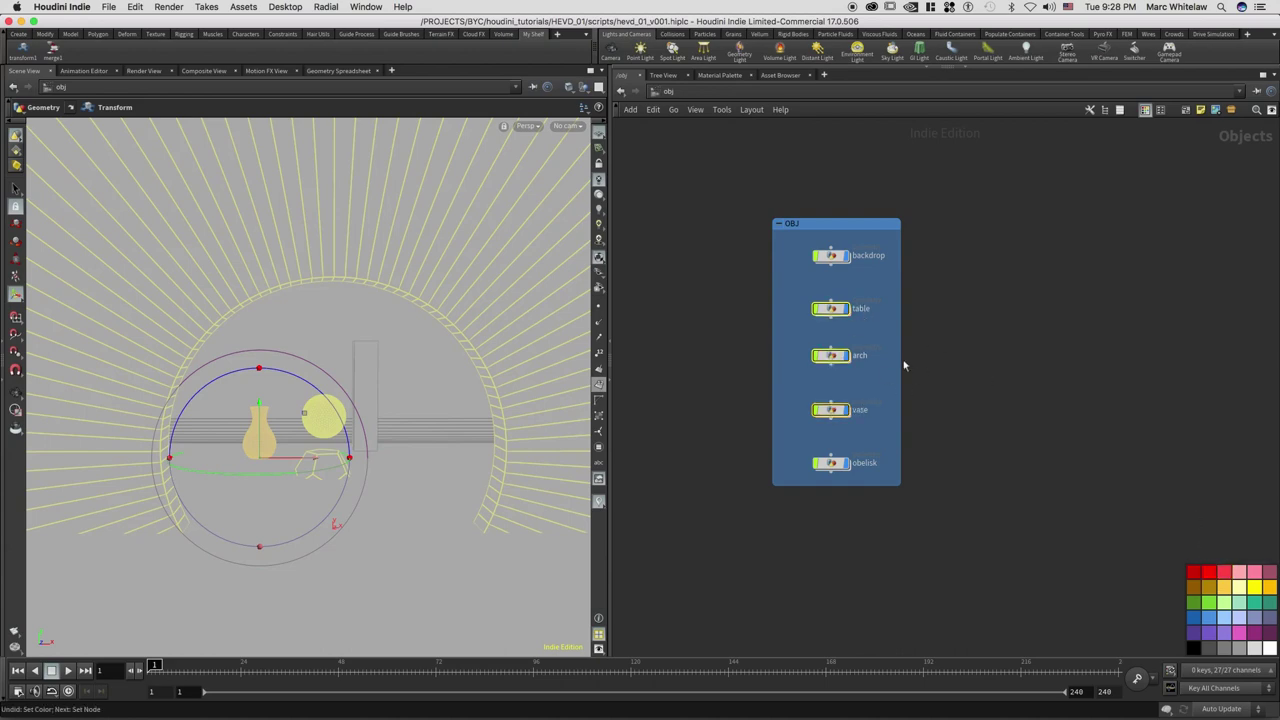
{"action": "left_click", "coordinate": [1017, 347]}
- Place a camera by hand near the scene origin and delete it again
{"action": "middle_click_drag", "start_coordinate": [924, 289], "coordinate": [842, 321]}
{"action": "left_click_drag", "start_coordinate": [750, 256], "coordinate": [754, 257]}
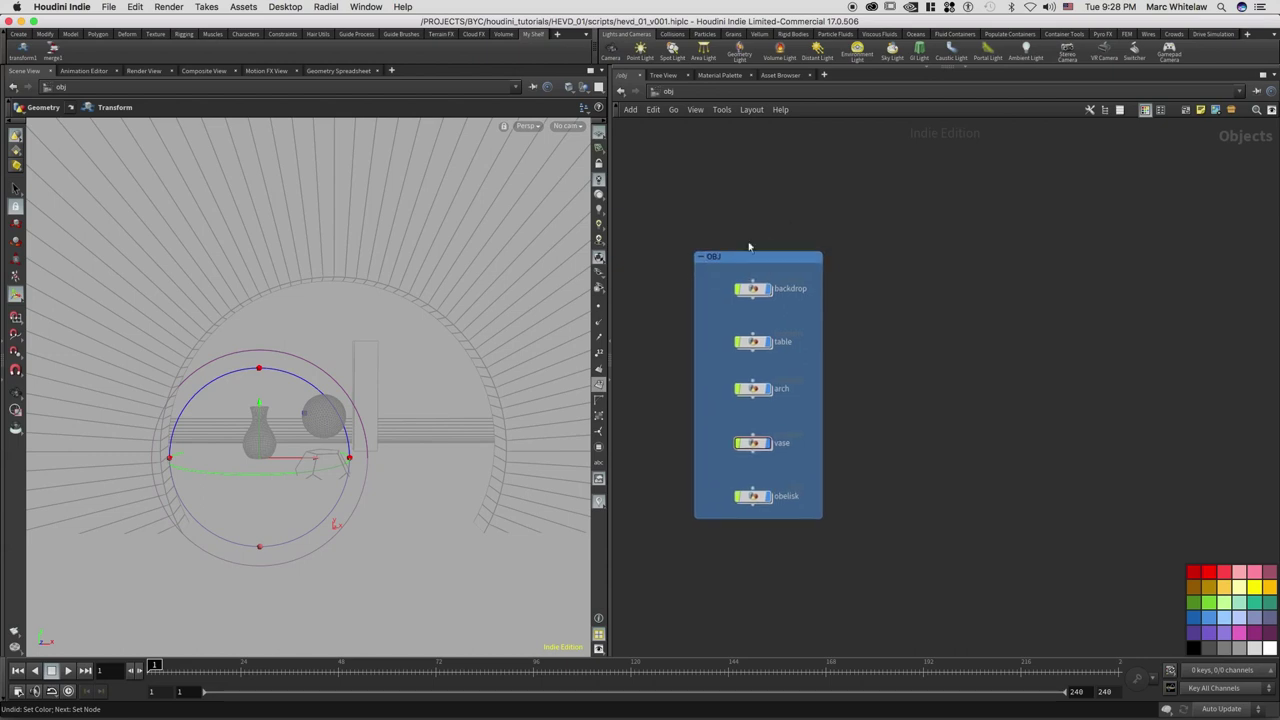
{"action": "left_click", "coordinate": [614, 55]}
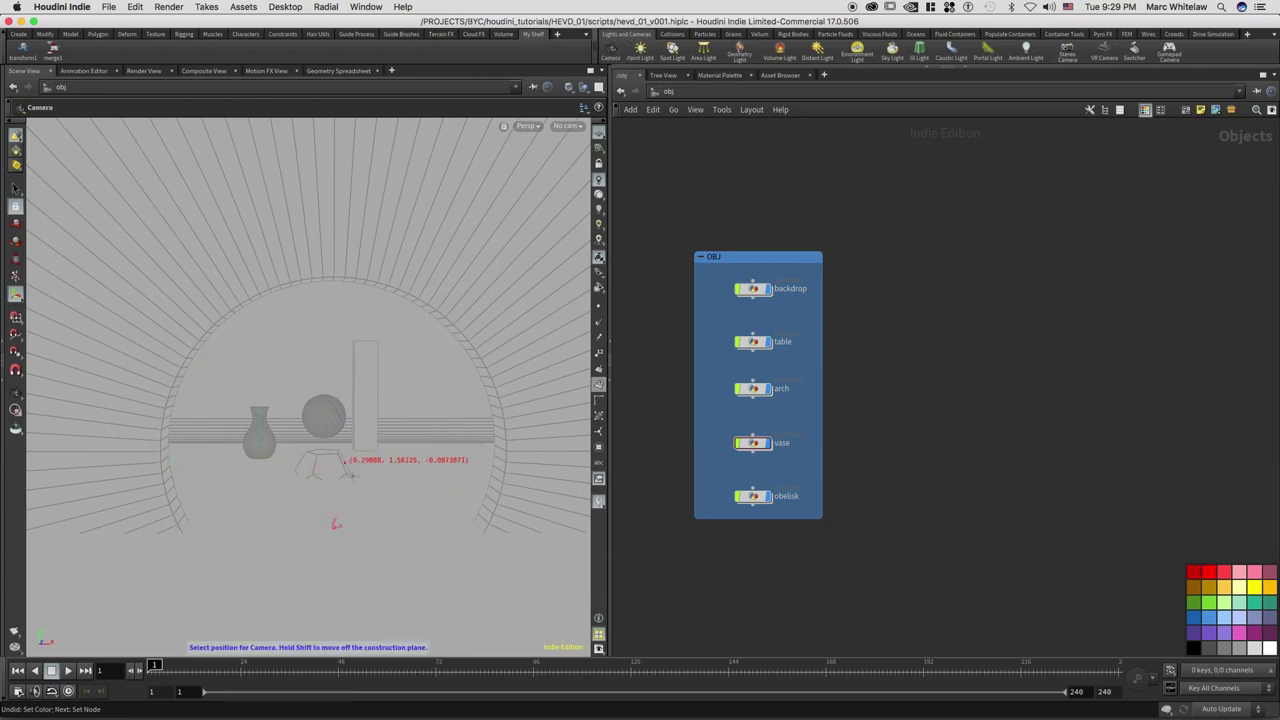
{"action": "left_click", "coordinate": [337, 526]}
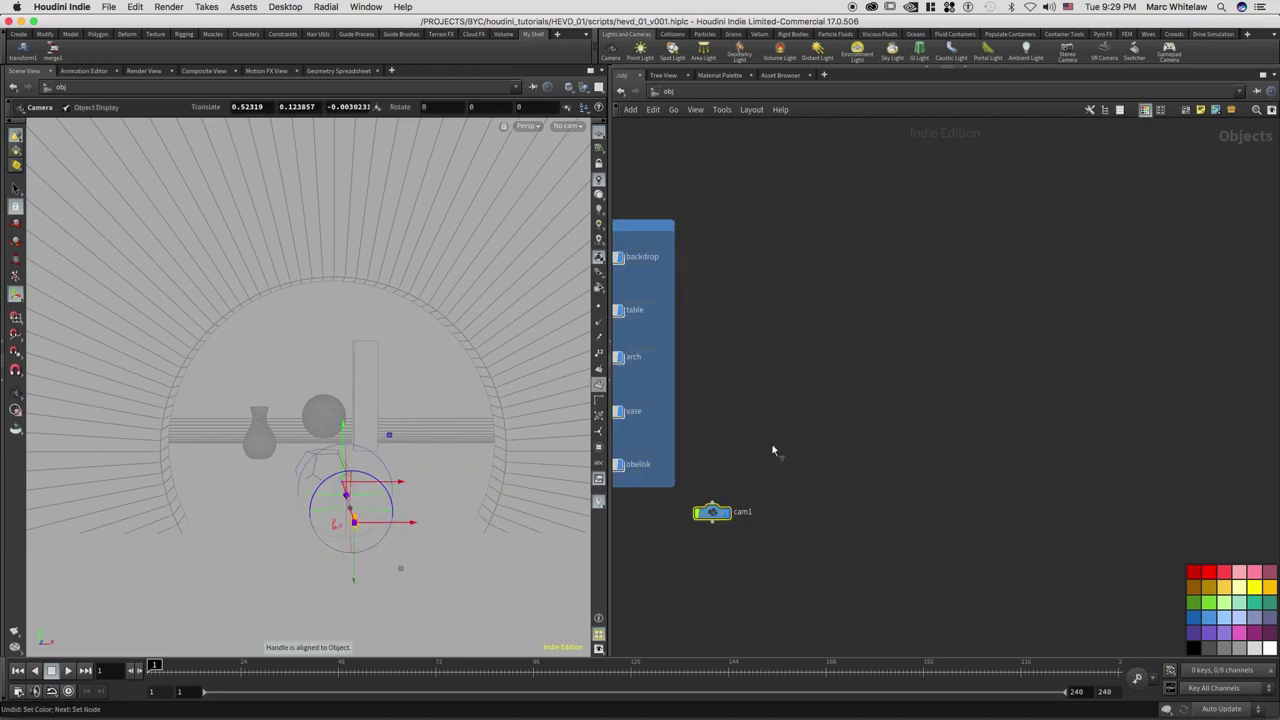
{"action": "key", "text": "Delete"}
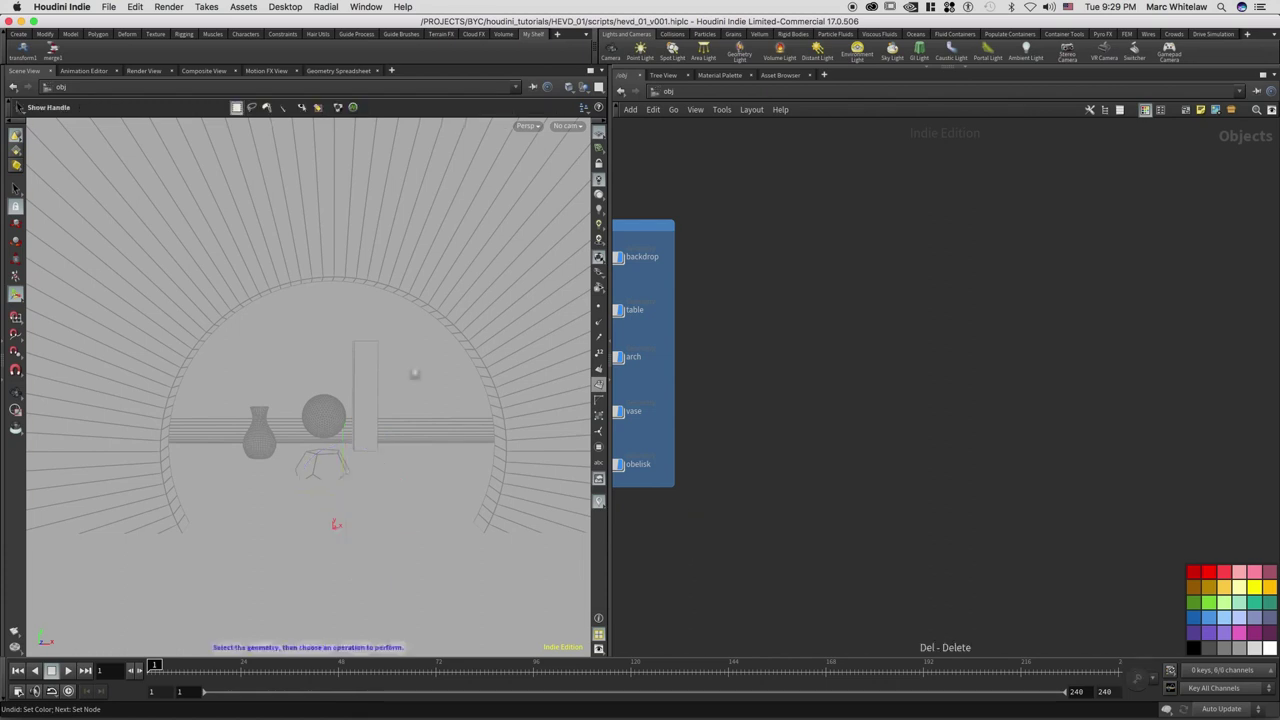
- Place a box by hand near the scene origin and delete it again
{"action": "left_click", "coordinate": [18, 34]}
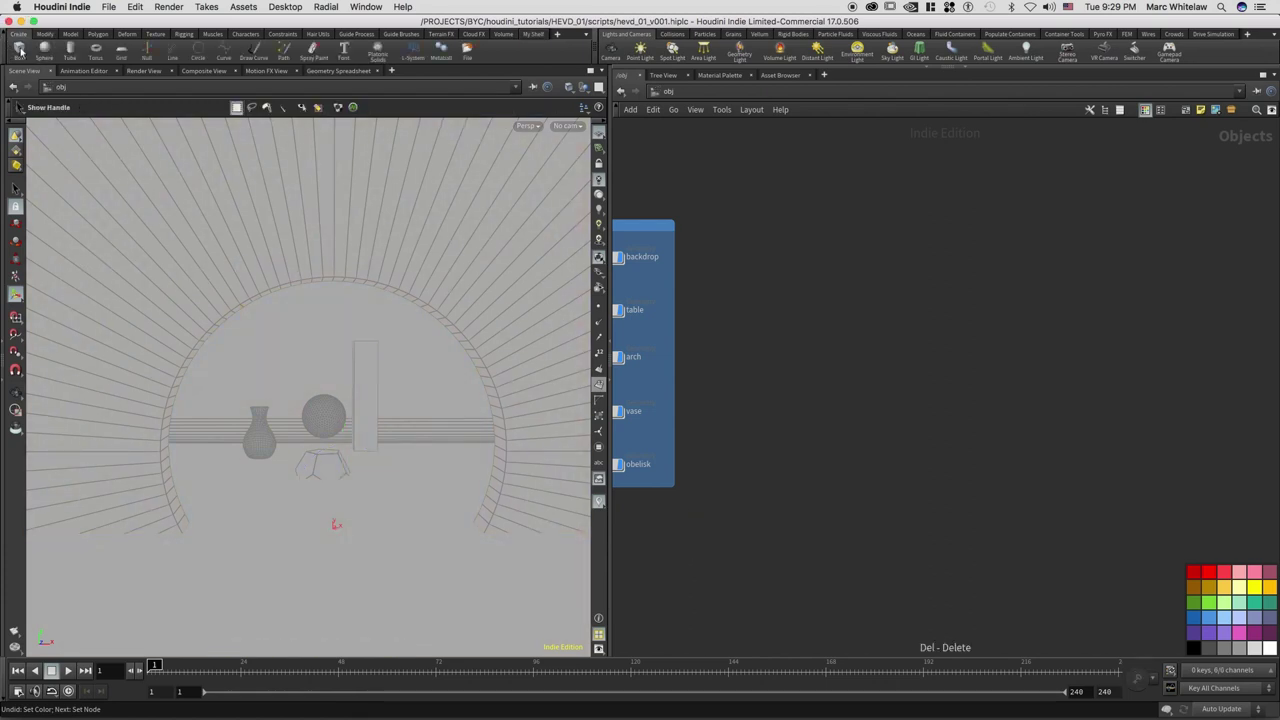
{"action": "left_click", "coordinate": [20, 50]}
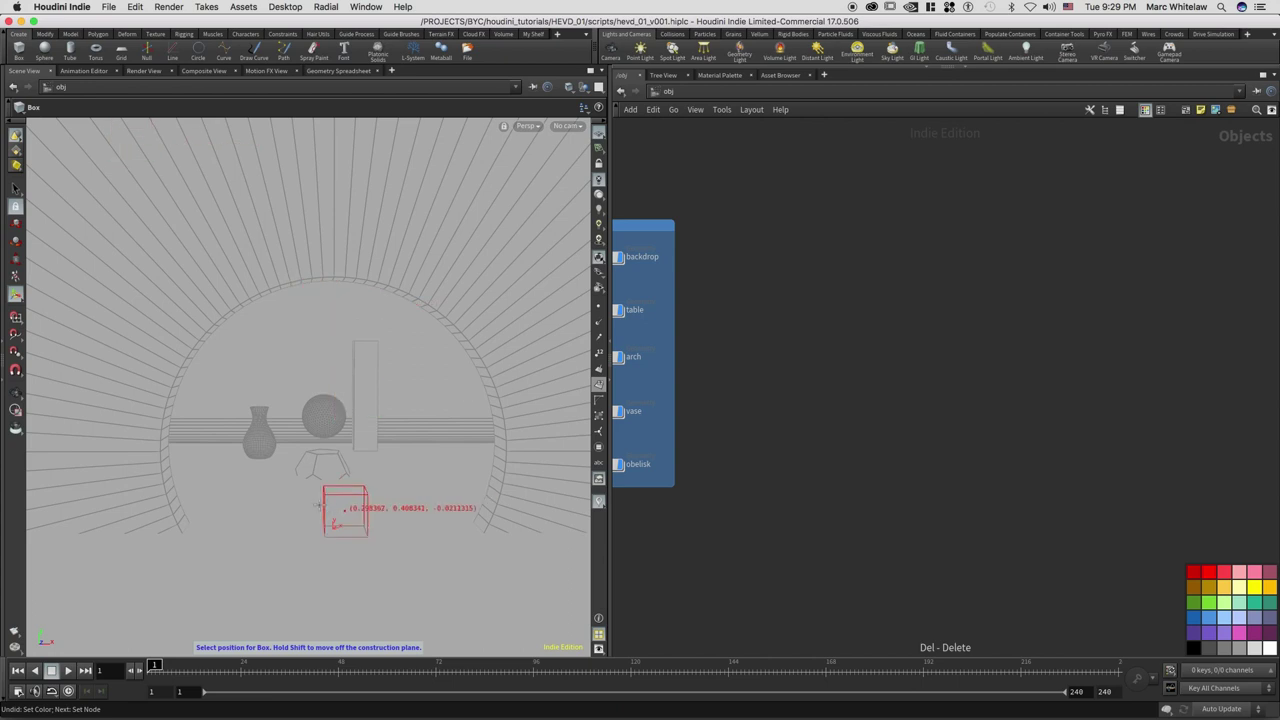
{"action": "left_click", "coordinate": [336, 520]}
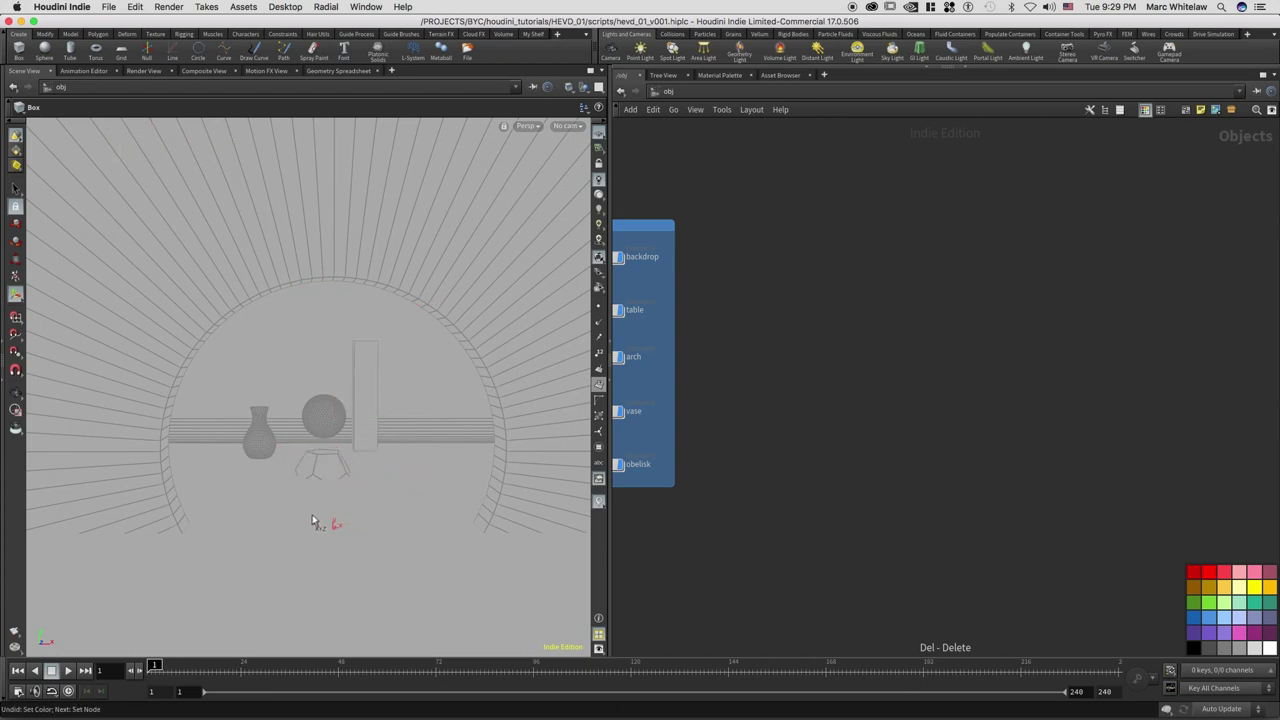
{"action": "key", "text": "Escape"}
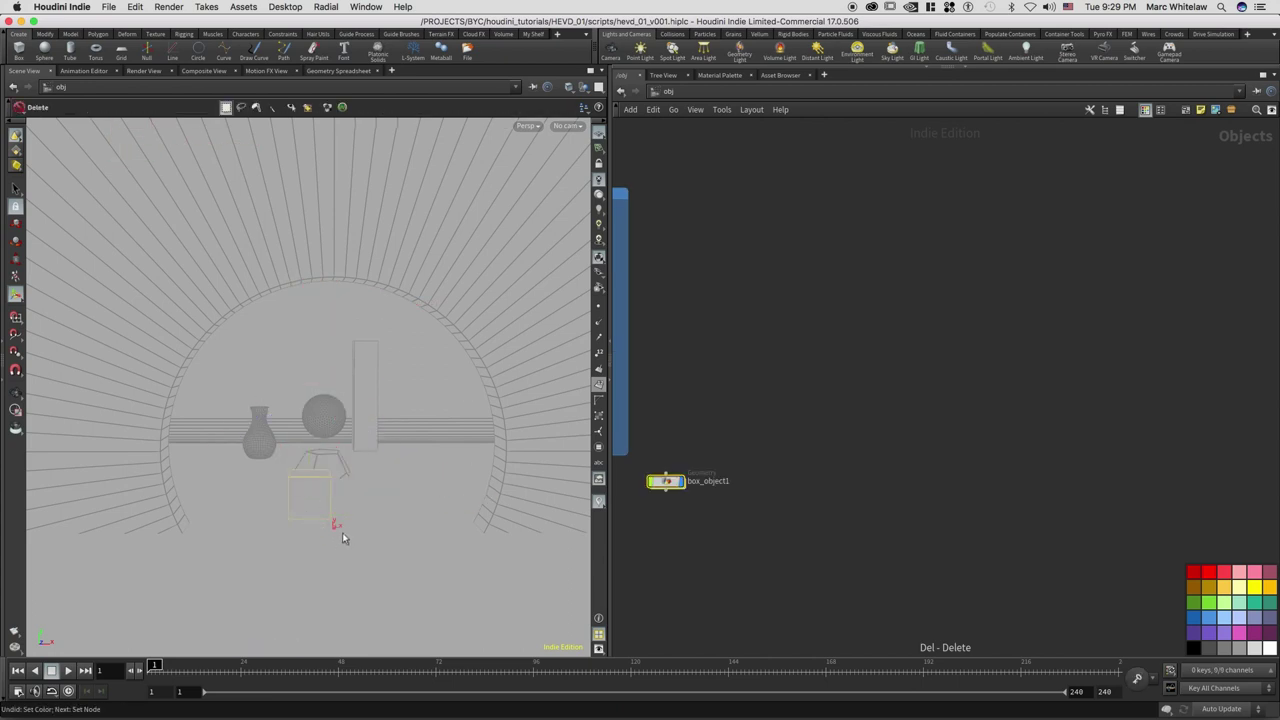
{"action": "key", "text": "Delete"}
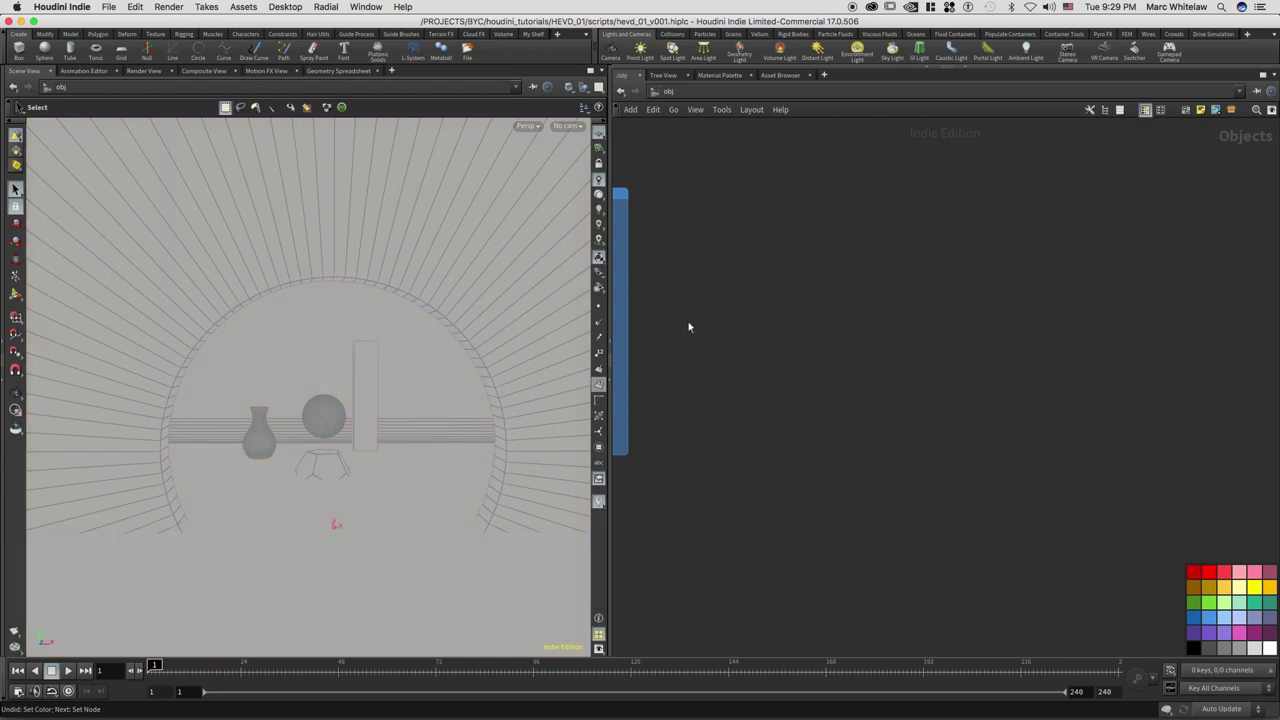
- Create a camera that matches the current viewport view
{"action": "middle_click_drag", "start_coordinate": [690, 305], "coordinate": [722, 311]}
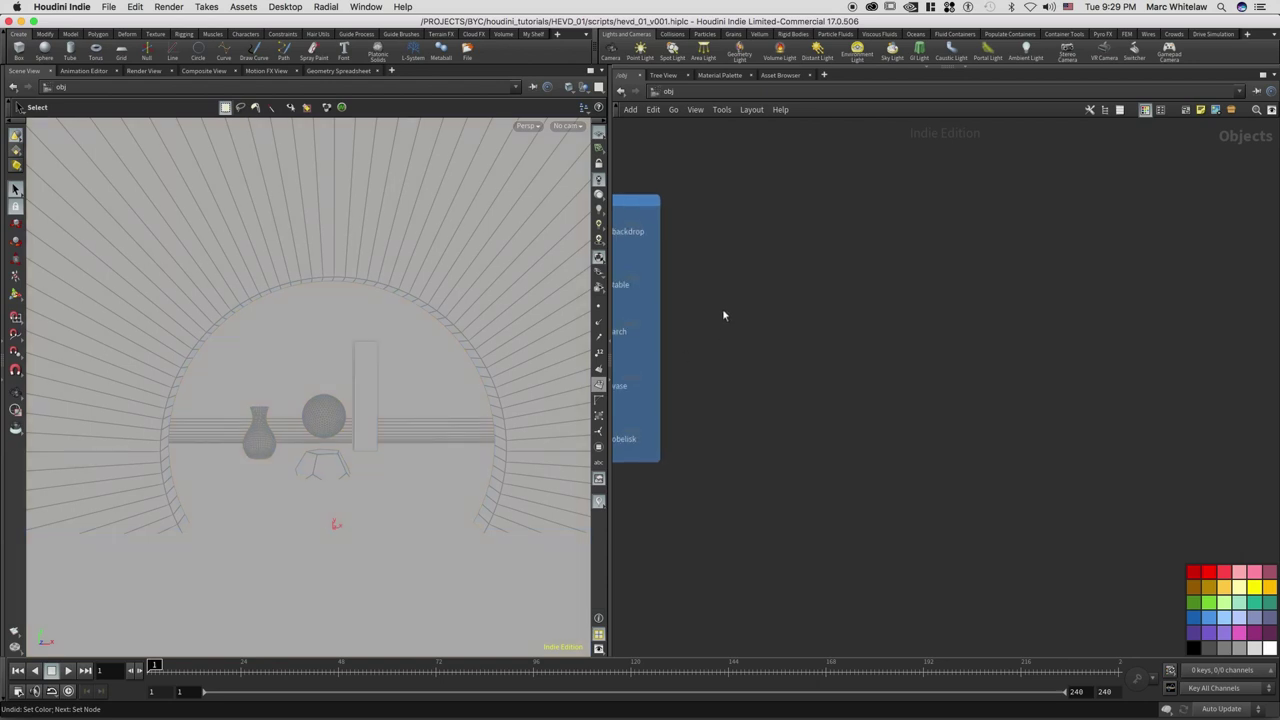
{"action": "left_click", "coordinate": [611, 52]}
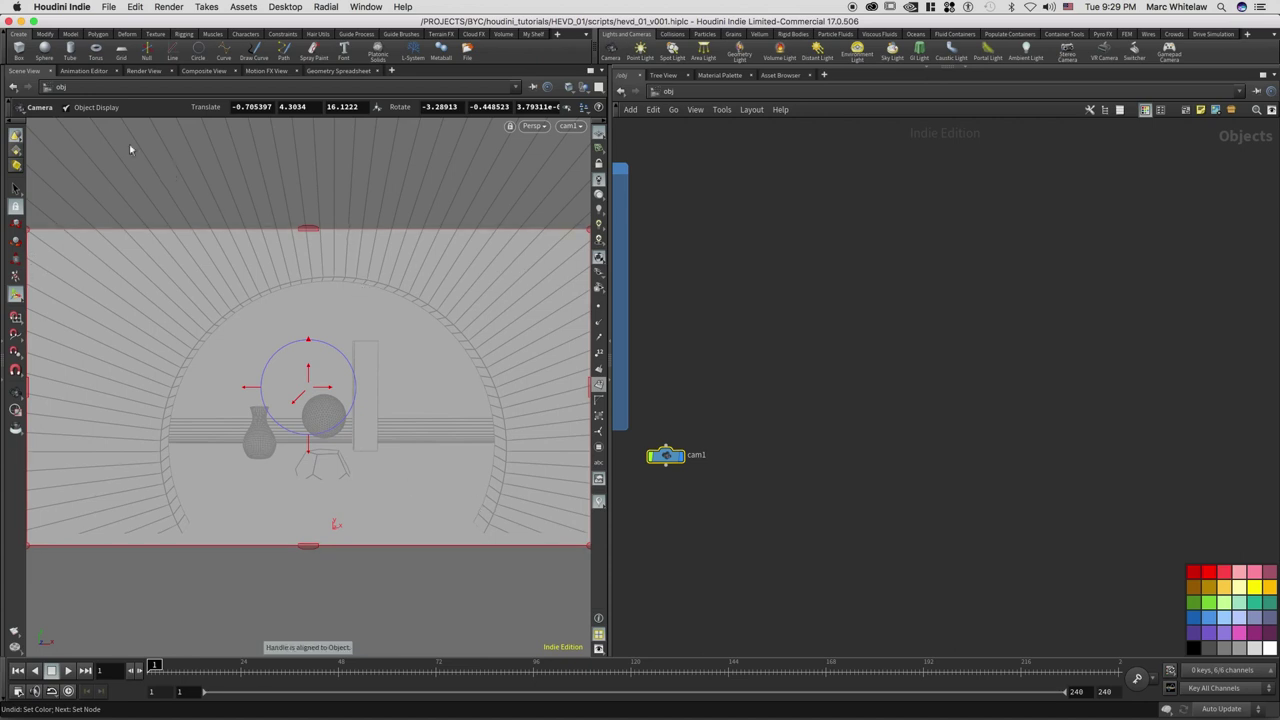
- Create a box directly at the world origin and delete it again
{"action": "left_click", "coordinate": [18, 50]}
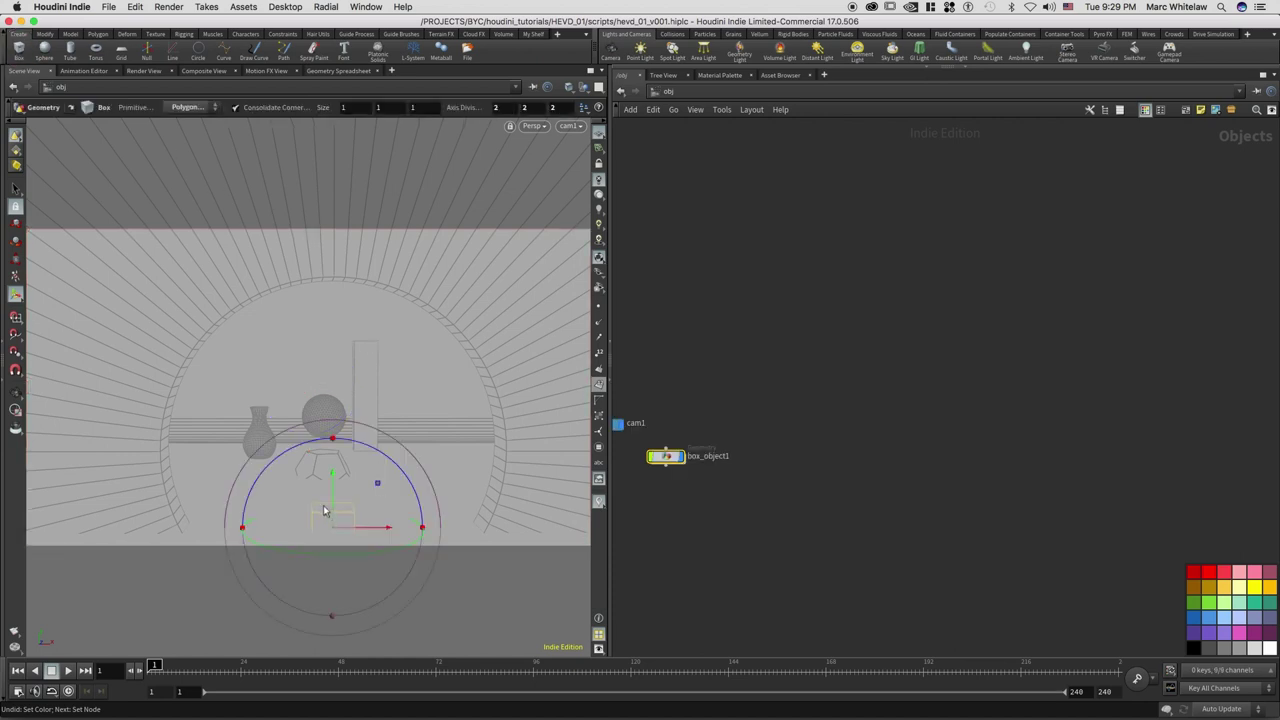
{"action": "middle_click_drag", "start_coordinate": [811, 381], "coordinate": [925, 362]}
{"action": "left_click_drag", "start_coordinate": [811, 413], "coordinate": [768, 455]}
{"action": "key", "text": "Delete"}
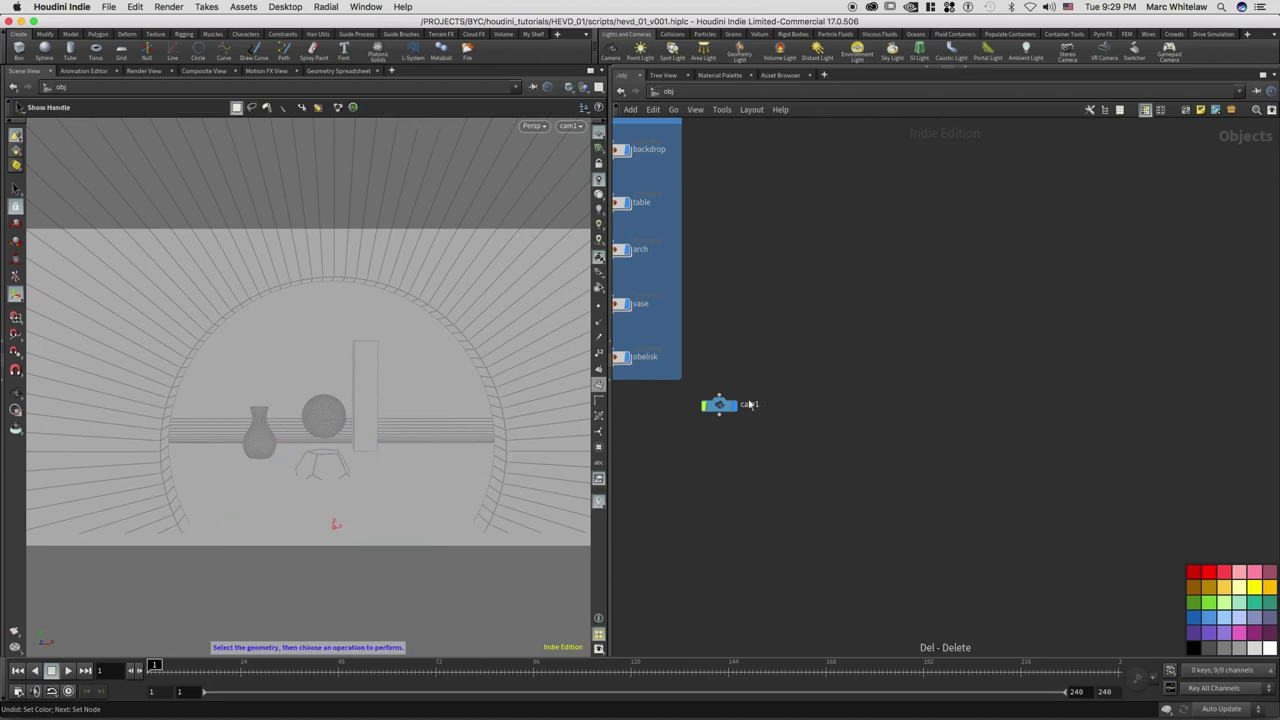
- Move the cam1 node beside the upper part of the OBJ network box
{"action": "left_click_drag", "start_coordinate": [722, 404], "coordinate": [784, 345]}
{"action": "left_click_drag", "start_coordinate": [807, 243], "coordinate": [808, 200]}
{"action": "middle_click_drag", "start_coordinate": [856, 190], "coordinate": [866, 280]}
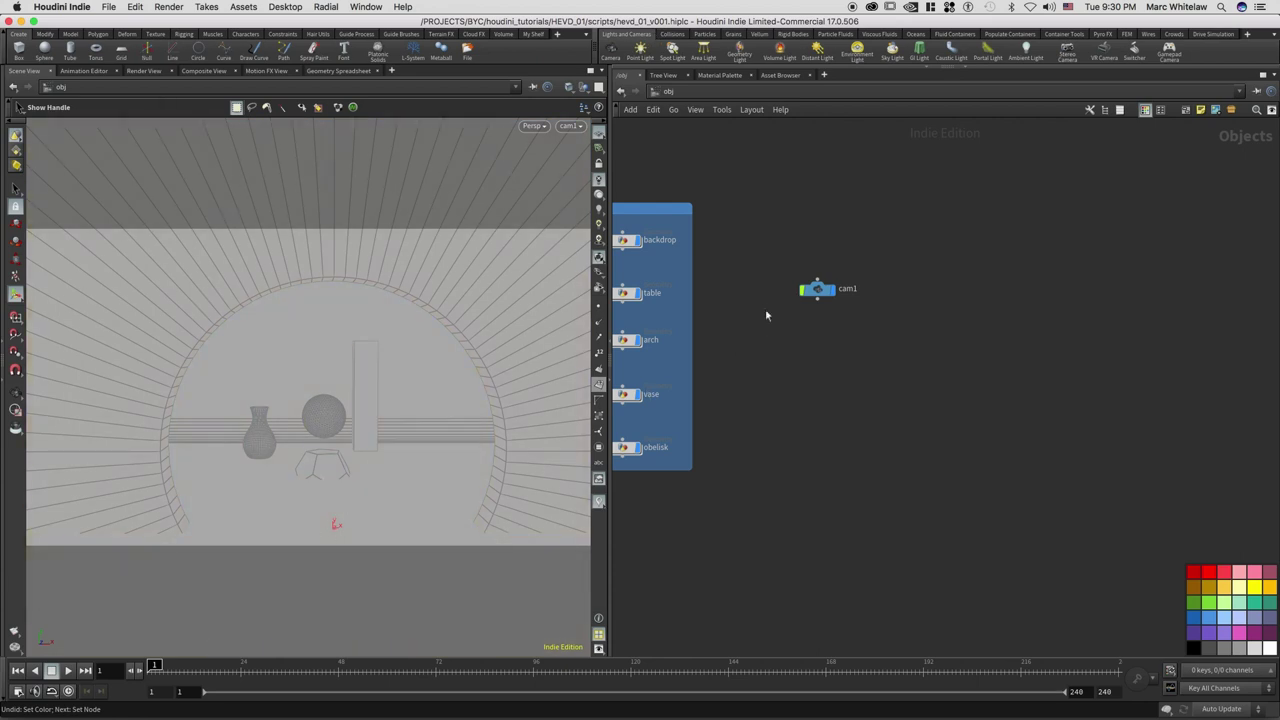
- Select the cam1 node and show its parameters in a widened parameter pane inside the network editor
{"action": "left_click_drag", "start_coordinate": [766, 249], "coordinate": [850, 303]}
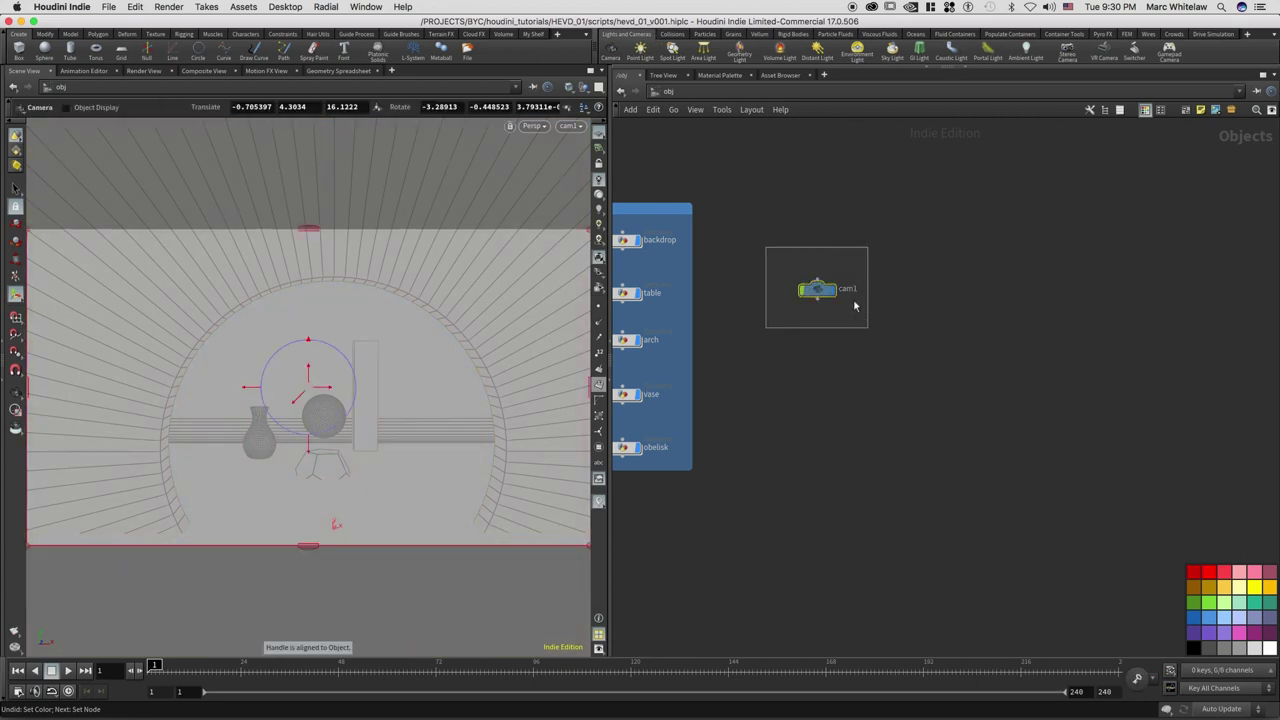
{"action": "key", "text": "p"}
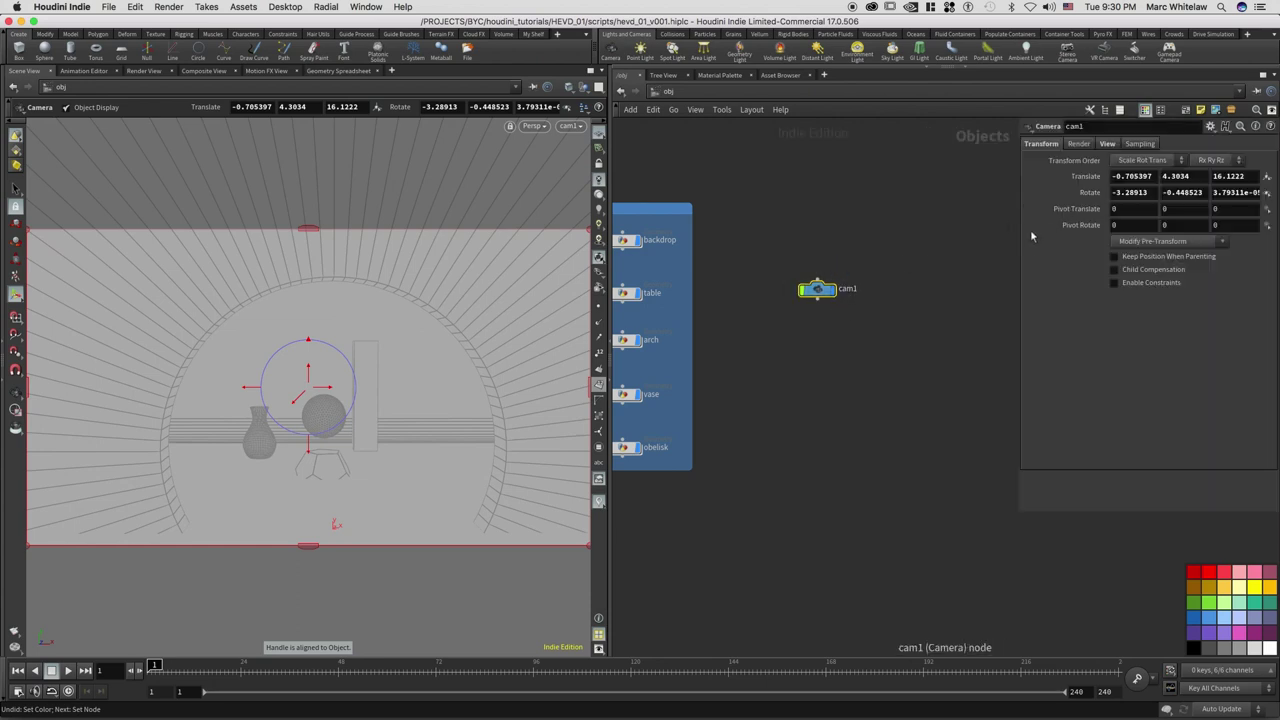
{"action": "left_click", "coordinate": [1018, 391]}
{"action": "left_click_drag", "start_coordinate": [1018, 391], "coordinate": [981, 392]}
- Set all of cam1's translate and rotate values to 0 so the camera sits unrotated at the world origin
{"action": "left_click_drag", "start_coordinate": [1112, 195], "coordinate": [1045, 195]}
{"action": "type", "text": "0"}
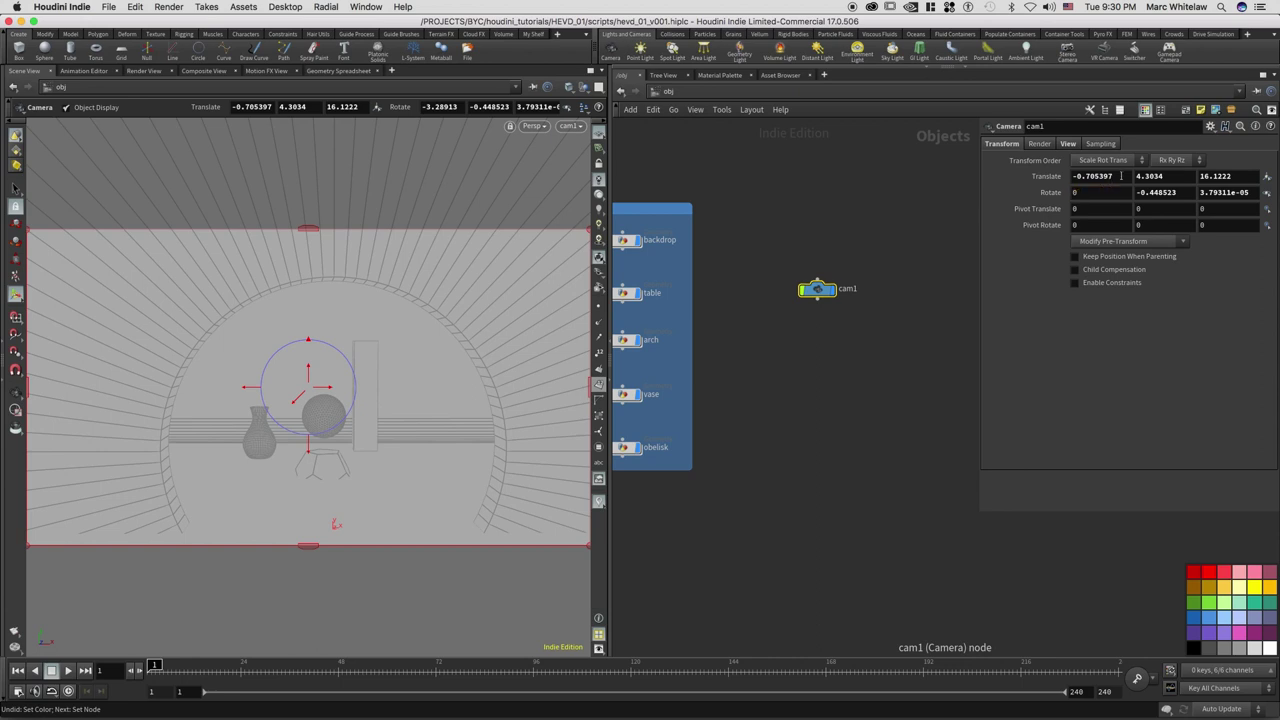
{"action": "left_click_drag", "start_coordinate": [1121, 177], "coordinate": [1046, 178]}
{"action": "type", "text": "0"}
{"action": "left_click", "coordinate": [1156, 176]}
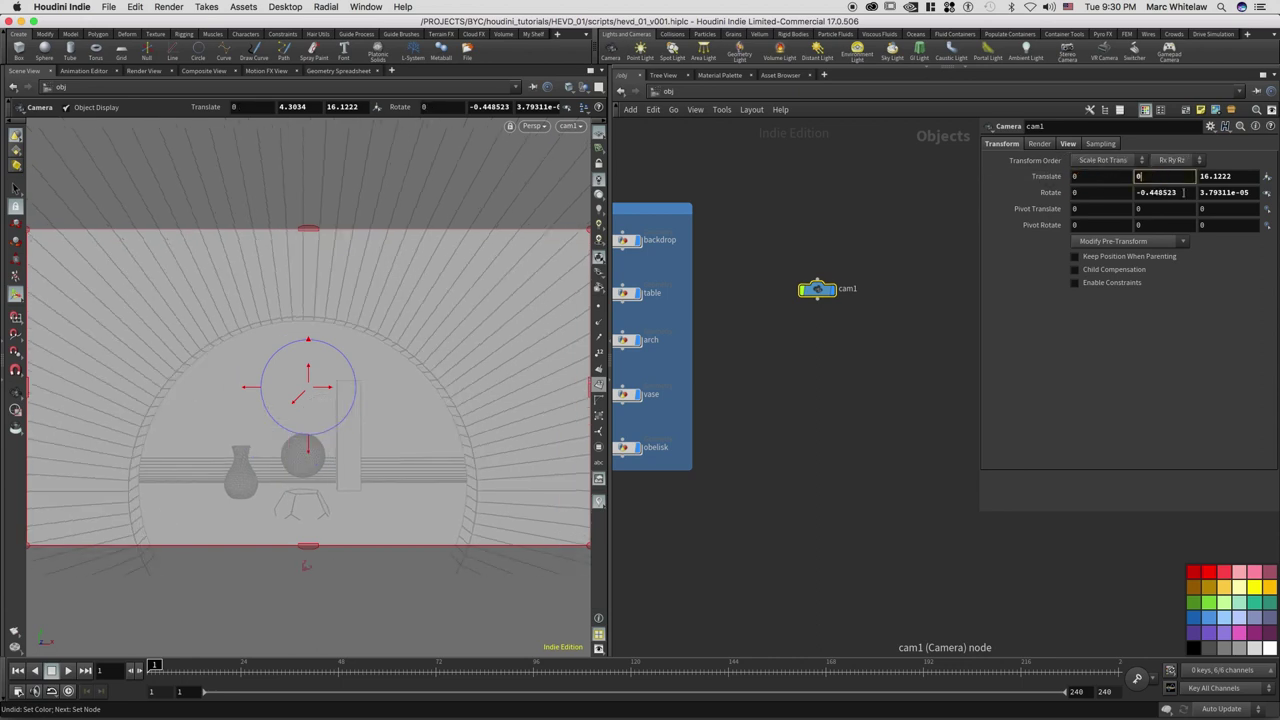
{"action": "left_click_drag", "start_coordinate": [1183, 192], "coordinate": [1106, 192]}
{"action": "type", "text": "0"}
{"action": "left_click_drag", "start_coordinate": [1238, 176], "coordinate": [1166, 179]}
{"action": "type", "text": "0"}
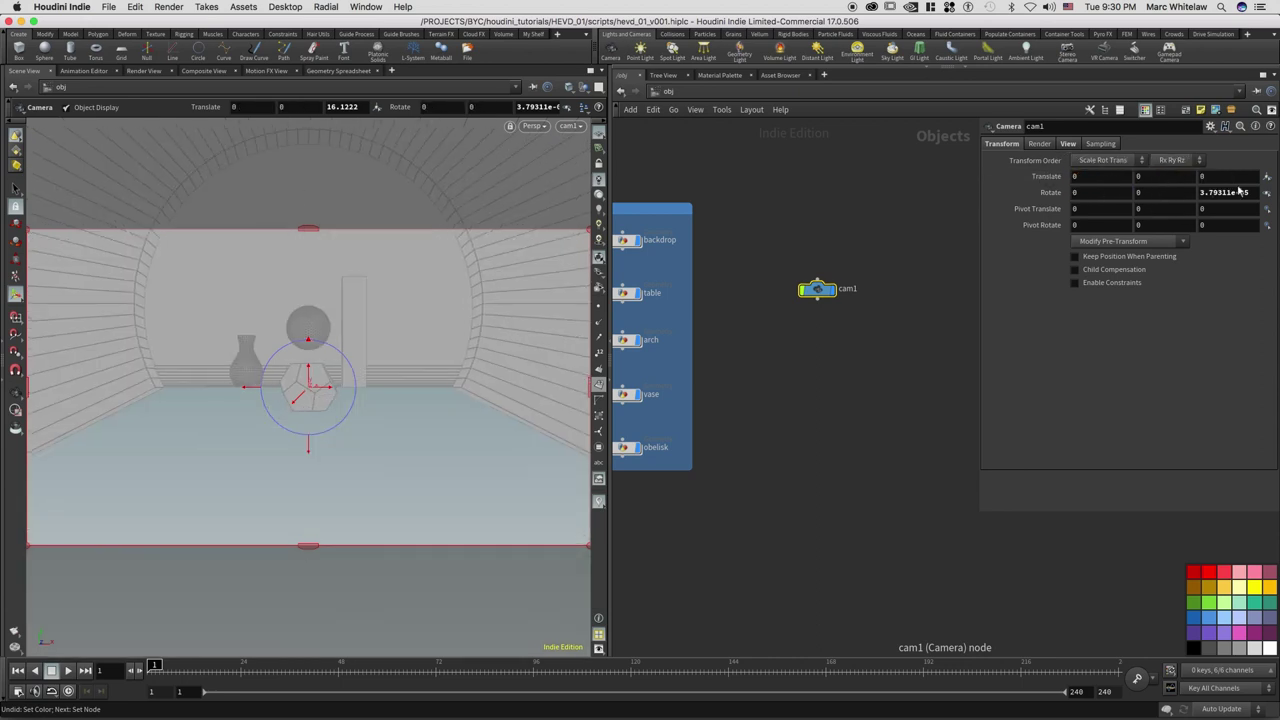
{"action": "left_click_drag", "start_coordinate": [1250, 192], "coordinate": [1180, 189]}
{"action": "type", "text": "0"}
{"action": "key", "text": "Return"}
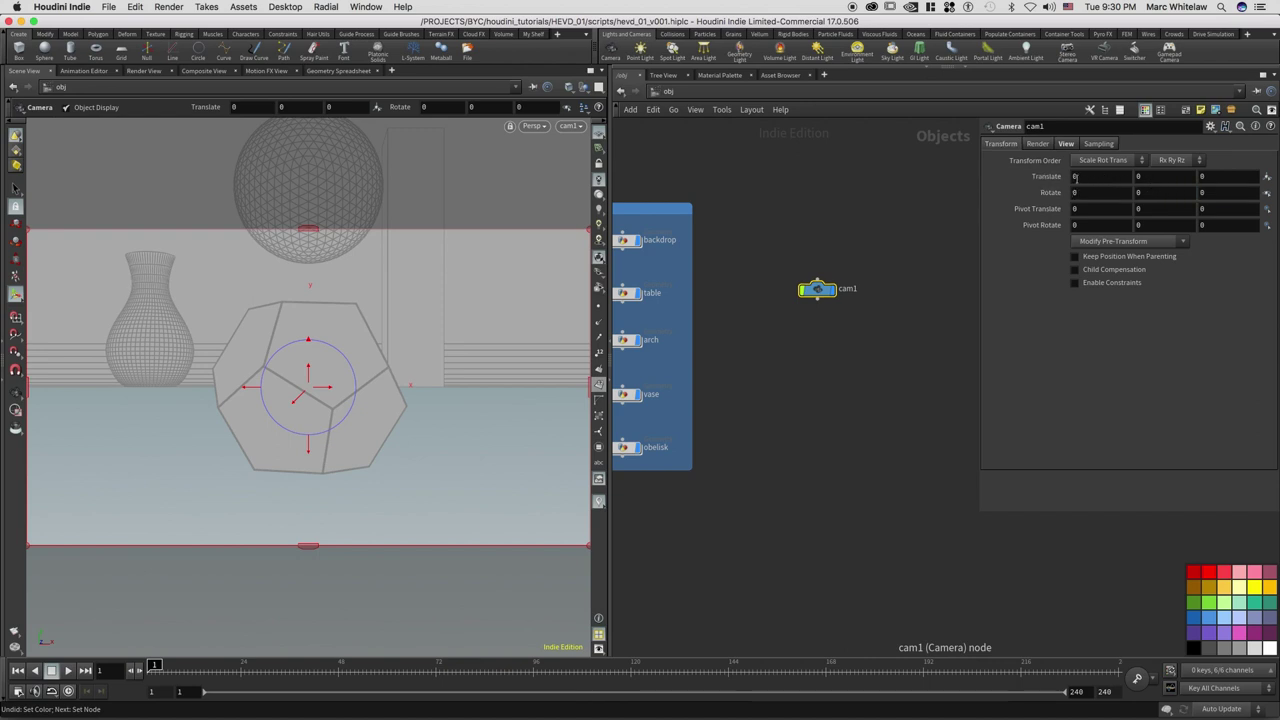
- Try moving cam1 back along Z, with a Z translation of 3 and then 5
{"action": "left_click", "coordinate": [1075, 176]}
{"action": "key", "text": "Tab"}
{"action": "key", "text": "Tab"}
{"action": "type", "text": "3"}
{"action": "key", "text": "Return"}
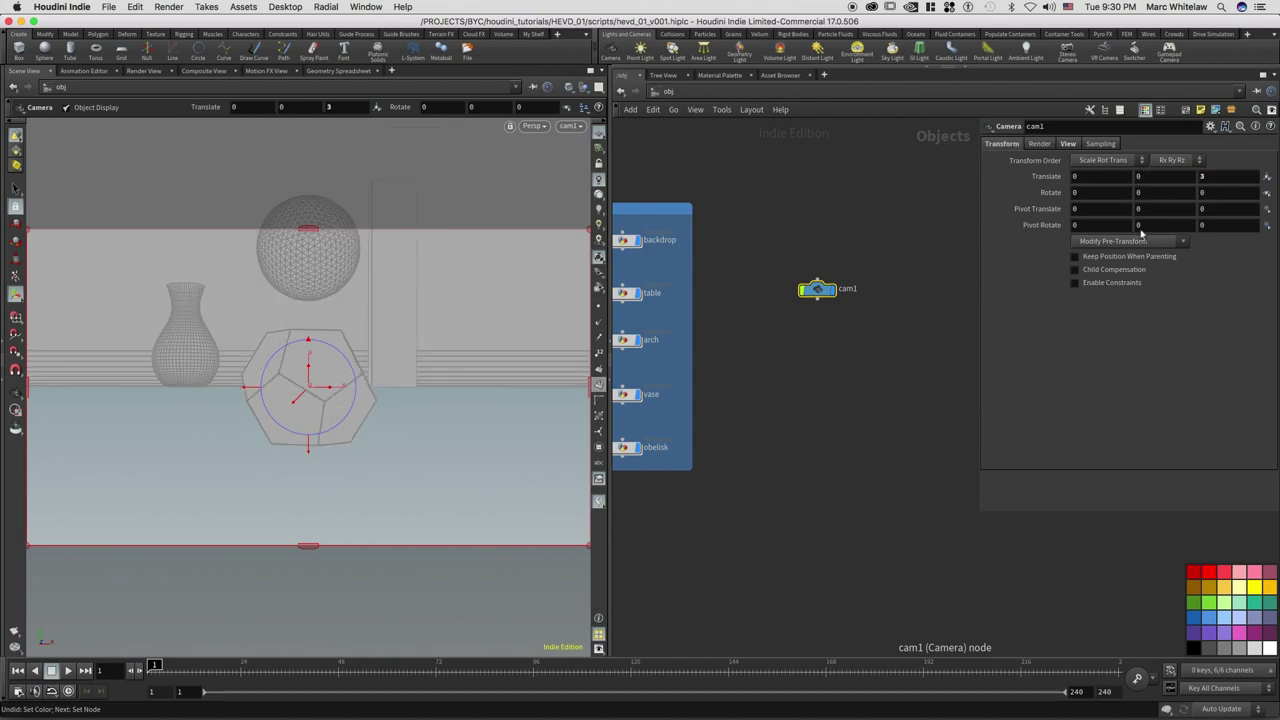
{"action": "left_click", "coordinate": [1215, 177]}
{"action": "key", "text": "Return"}
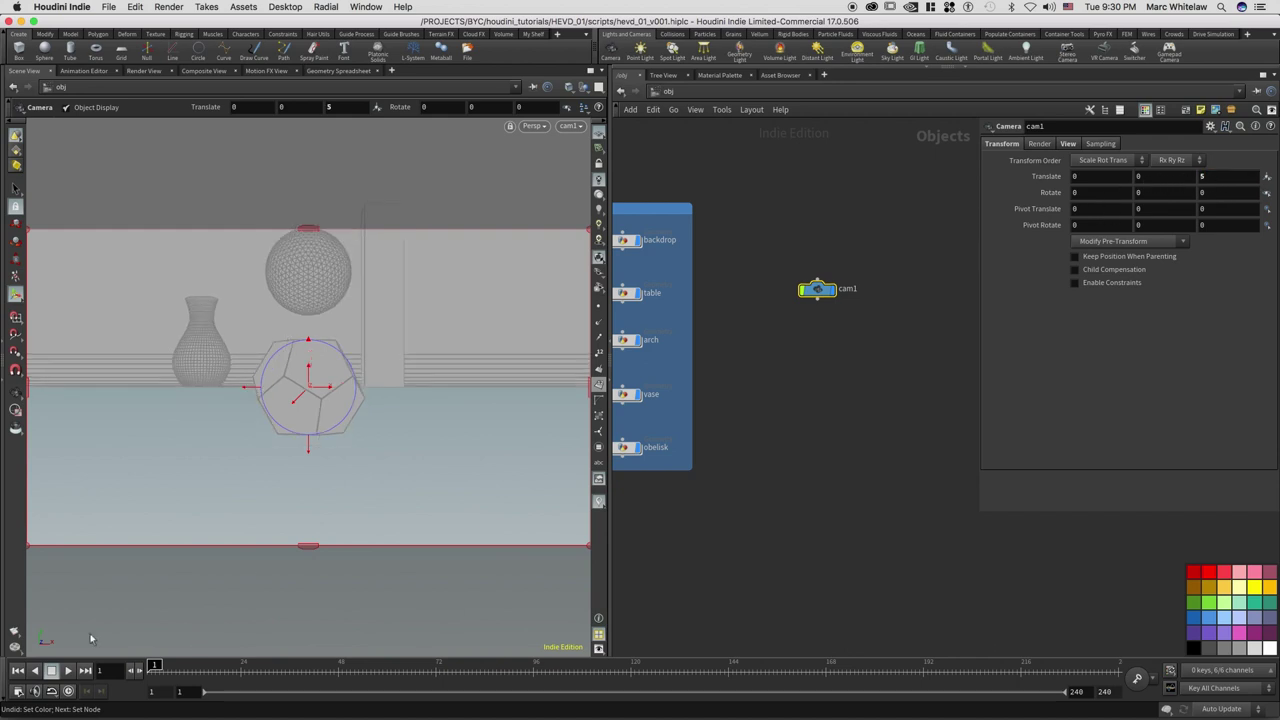
- Try raising cam1 with a Y translation of 0.5 and then 1
{"action": "left_click", "coordinate": [1150, 177]}
{"action": "type", "text": ".5"}
{"action": "key", "text": "Return"}
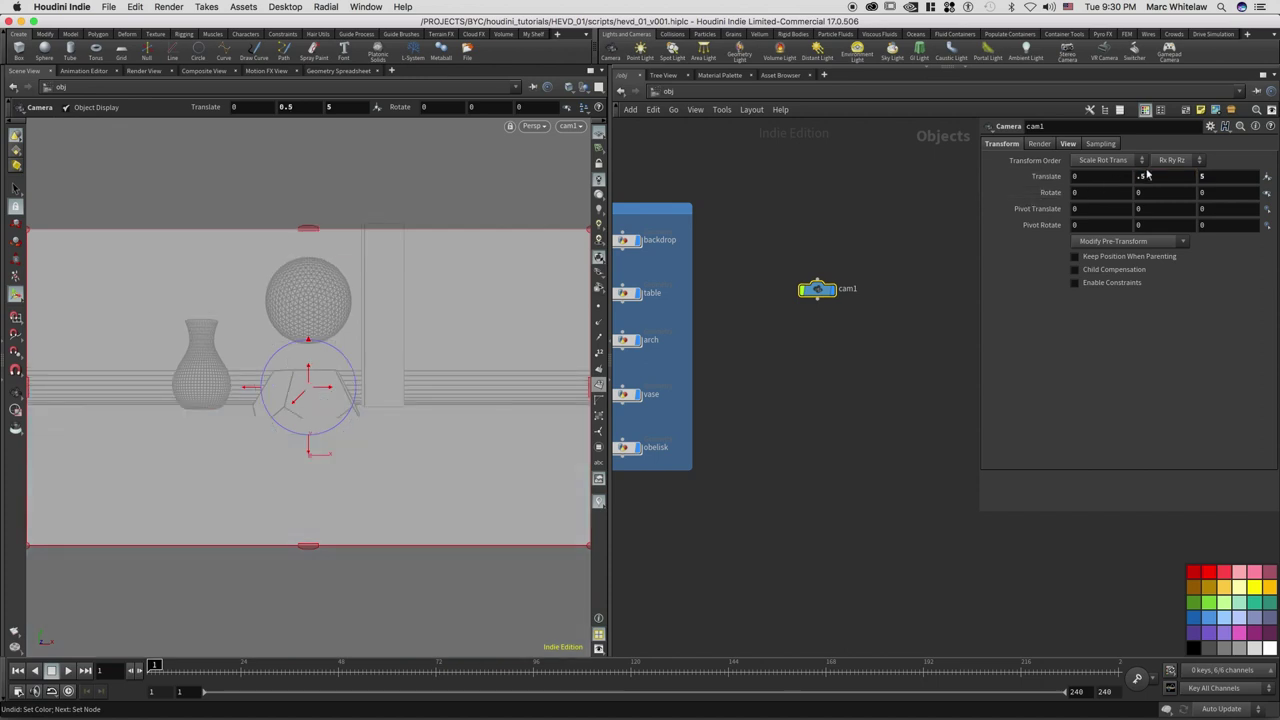
{"action": "double_click", "coordinate": [1147, 175]}
{"action": "type", "text": "1"}
{"action": "key", "text": "Return"}
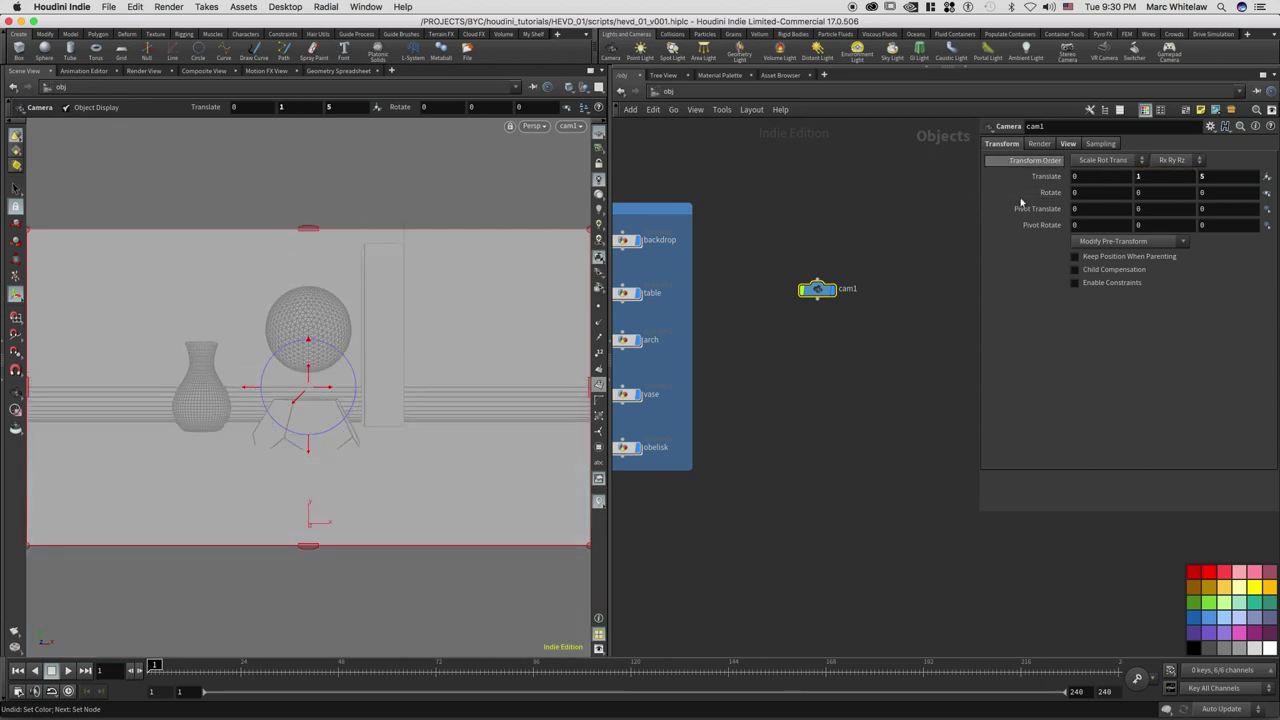
- Move cam1 further back by setting its Z translation to 10 and then to 50
{"action": "key", "text": "Tab"}
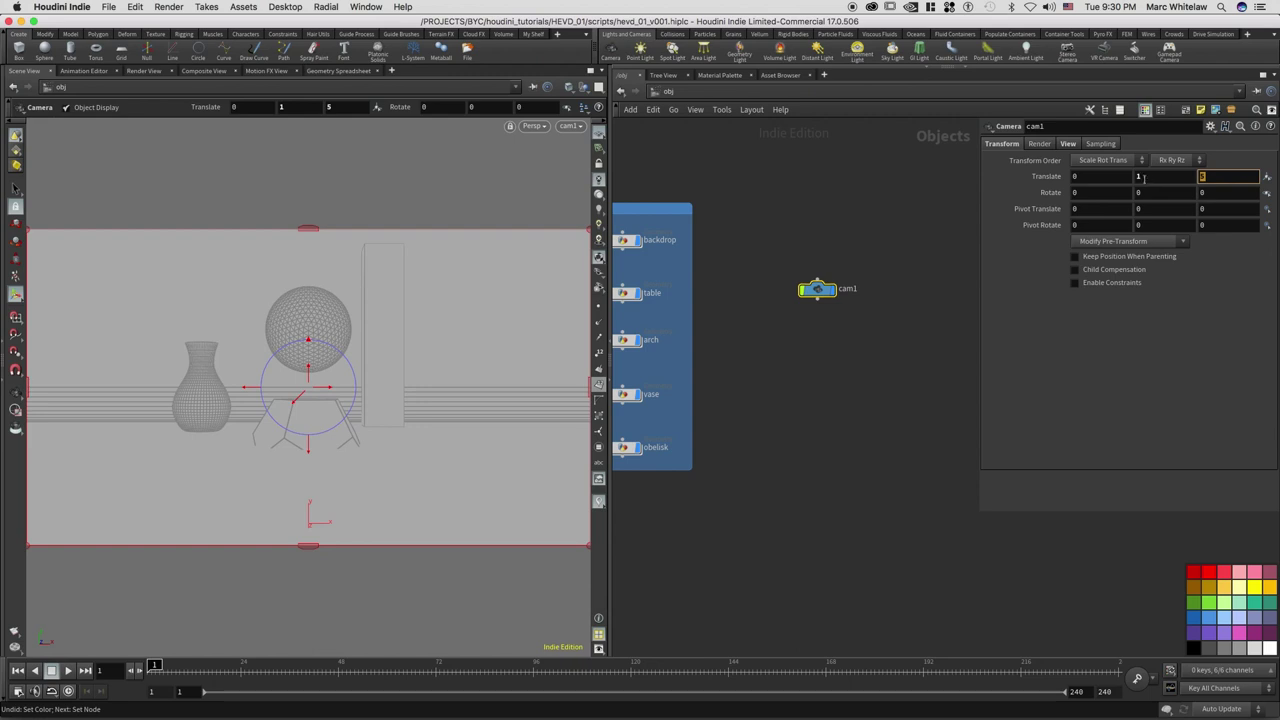
{"action": "type", "text": "10"}
{"action": "key", "text": "Return"}
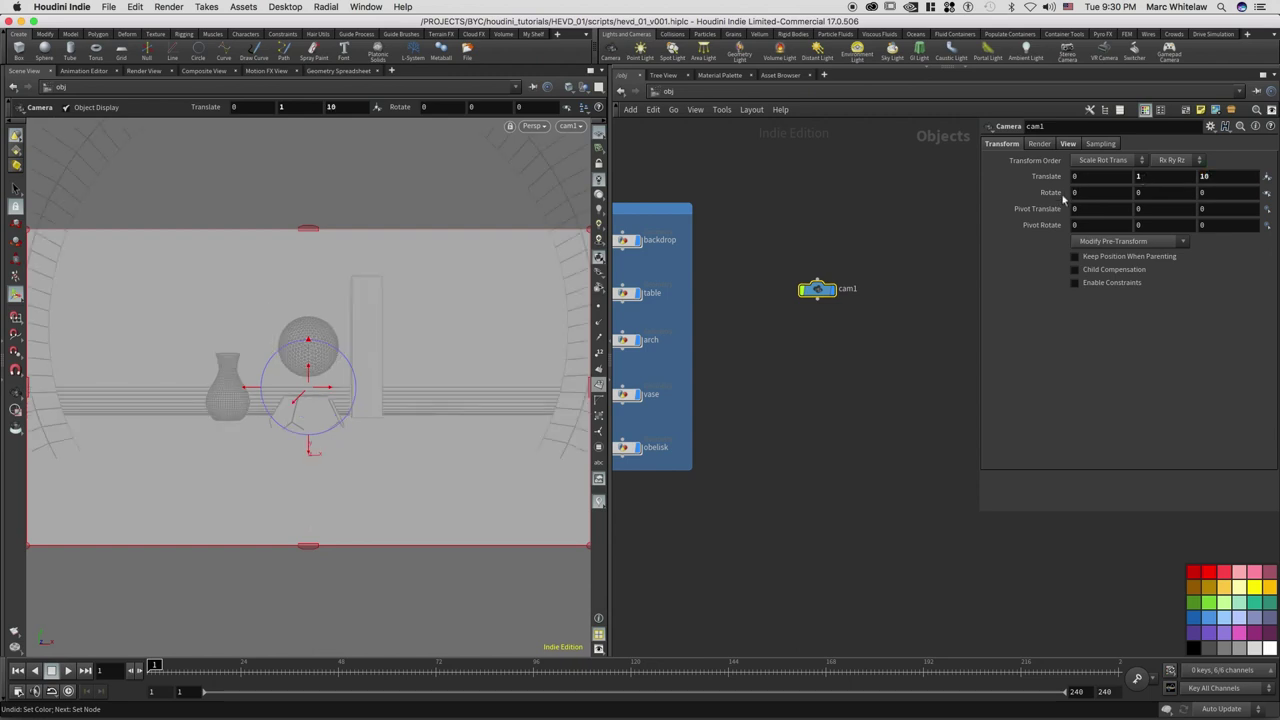
{"action": "double_click", "coordinate": [1209, 177]}
{"action": "type", "text": "50"}
{"action": "key", "text": "Return"}
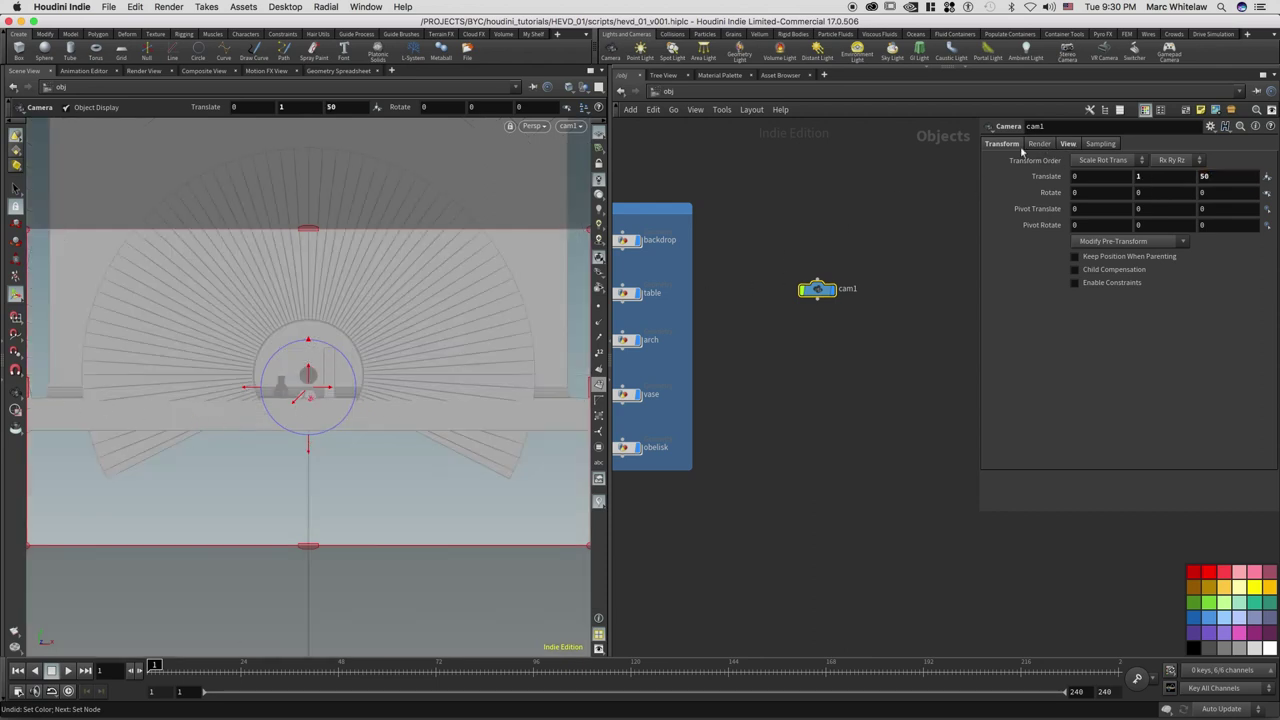
- Set cam1's focal length to 125 and then to 150 millimetres
{"action": "left_click", "coordinate": [1068, 145]}
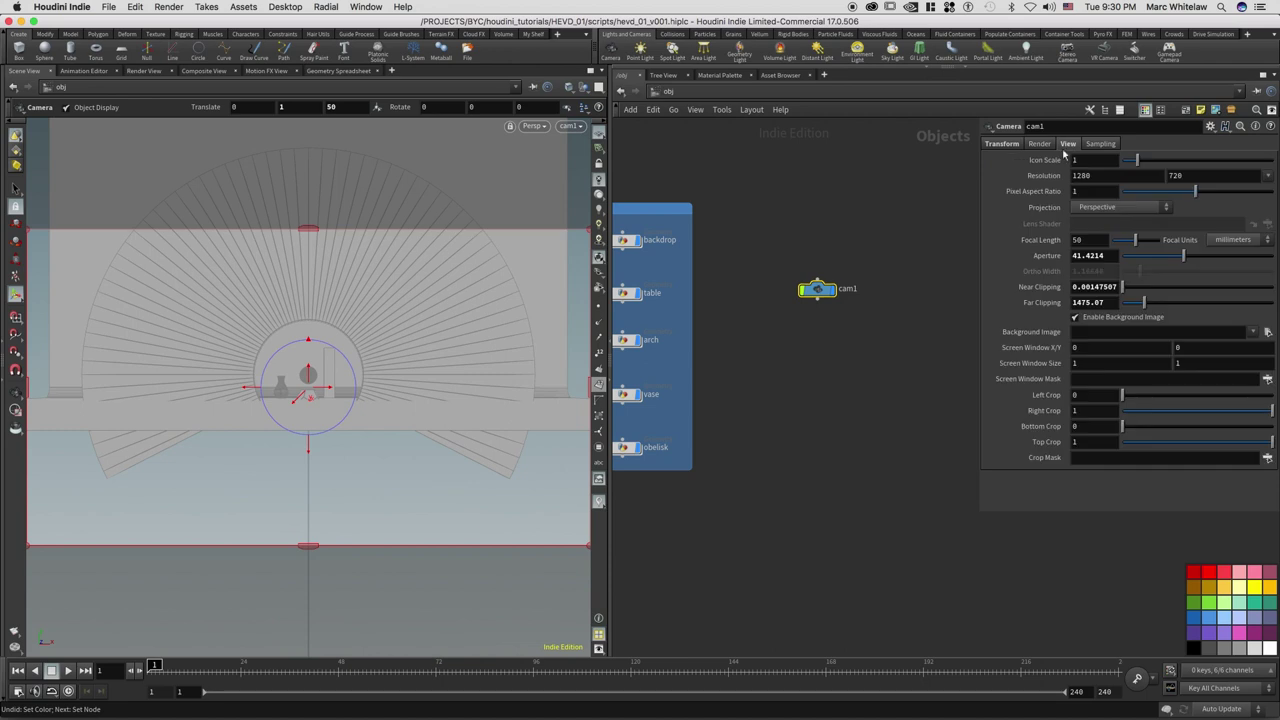
{"action": "left_click", "coordinate": [1080, 240]}
{"action": "type", "text": "12"}
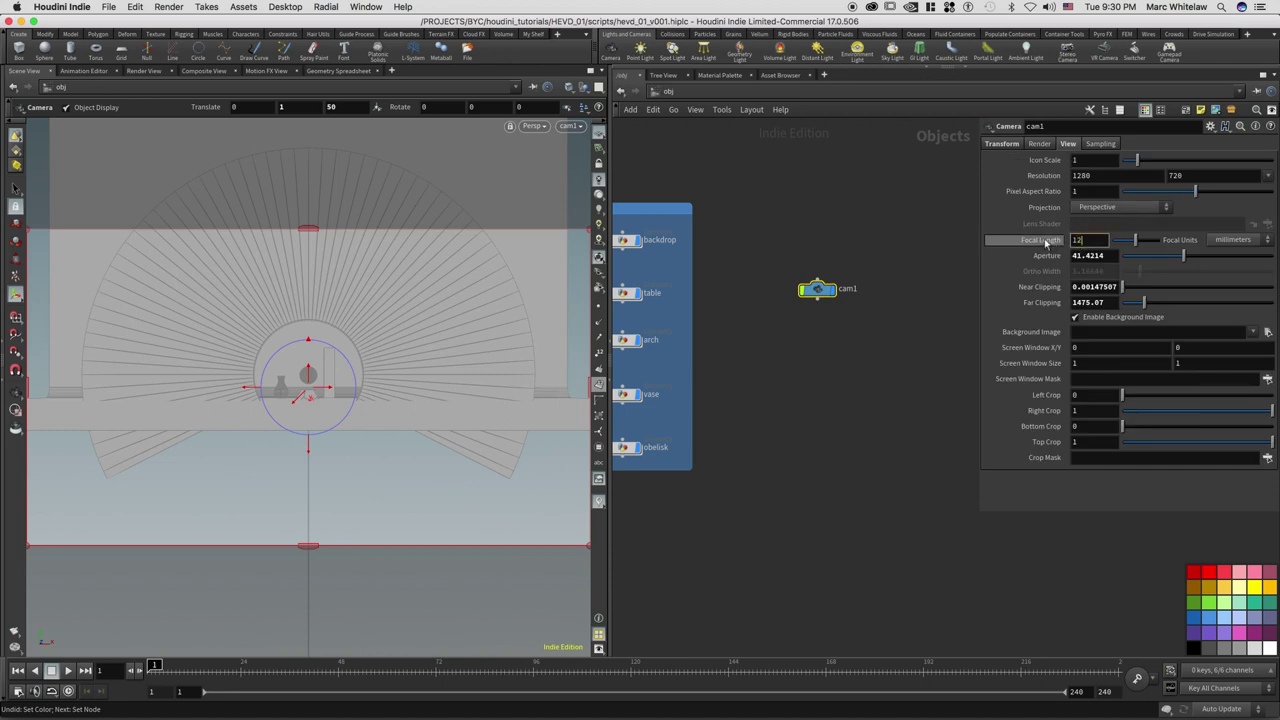
{"action": "type", "text": "5"}
{"action": "key", "text": "Return"}
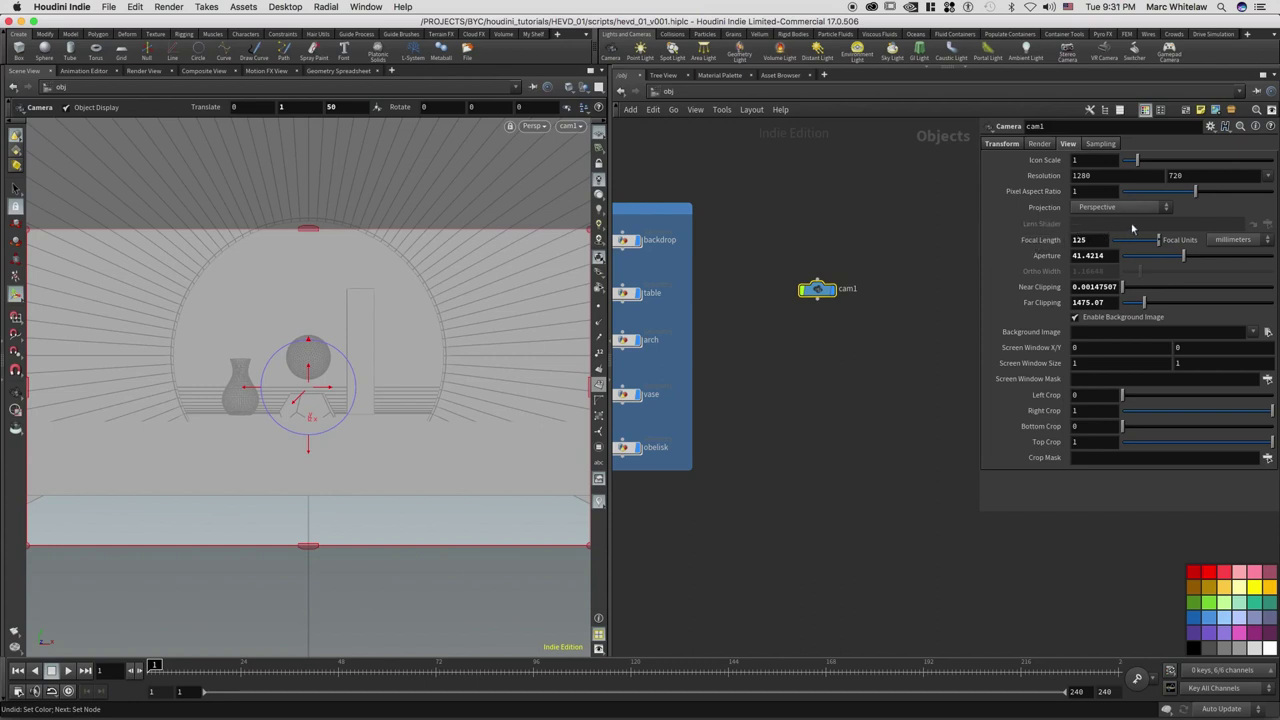
{"action": "double_click", "coordinate": [1085, 239]}
{"action": "type", "text": "150"}
{"action": "key", "text": "Return"}
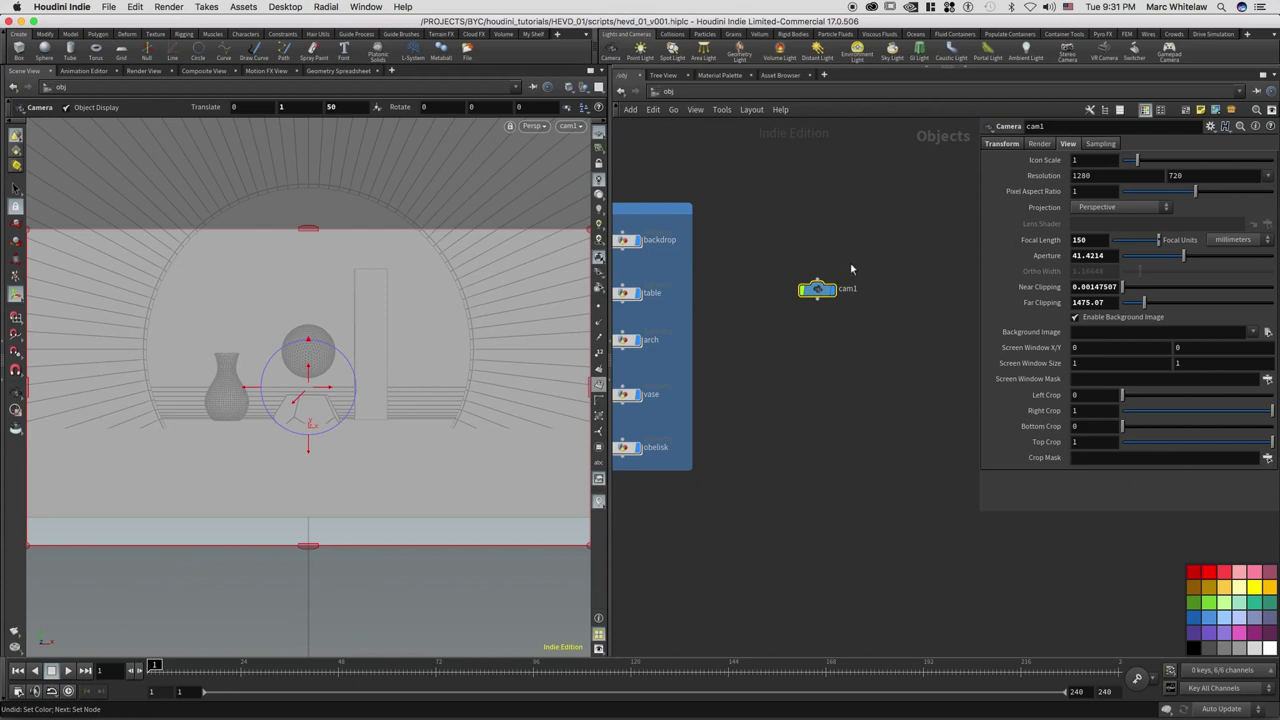
- Set cam1's Y translation to 0, keeping only its Z offset
{"action": "left_click", "coordinate": [1001, 143]}
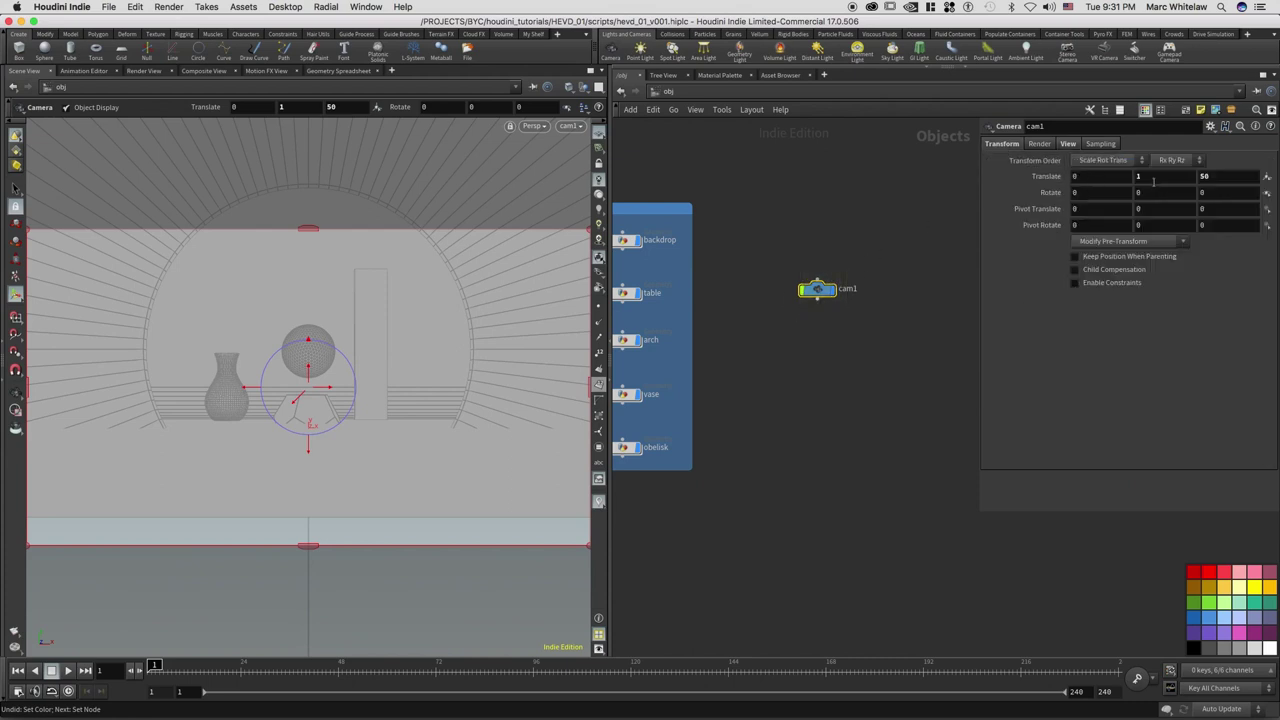
{"action": "double_click", "coordinate": [1140, 177]}
{"action": "left_click_drag", "start_coordinate": [874, 246], "coordinate": [791, 324]}
{"action": "double_click", "coordinate": [1169, 176]}
{"action": "key", "text": "Return"}
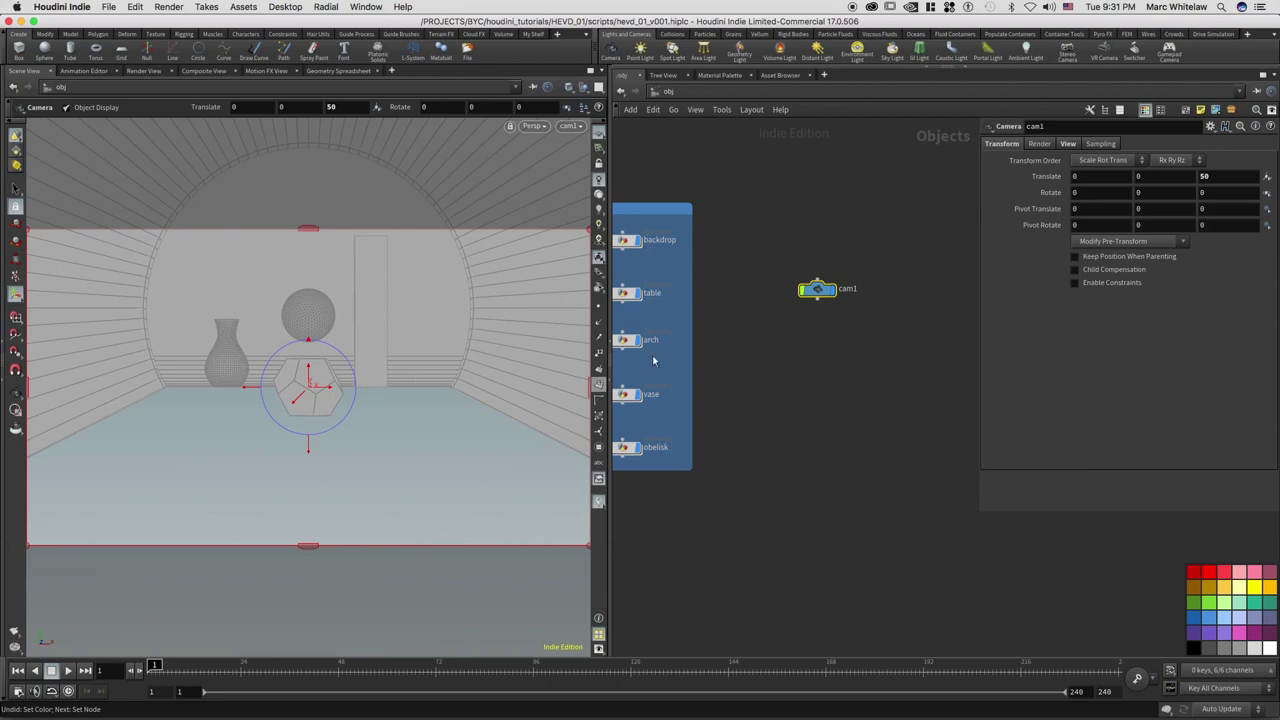
- Try a Y translation of 0.1 on cam1 and set it back to 0
{"action": "double_click", "coordinate": [1172, 176]}
{"action": "type", "text": ".1"}
{"action": "key", "text": "Return"}
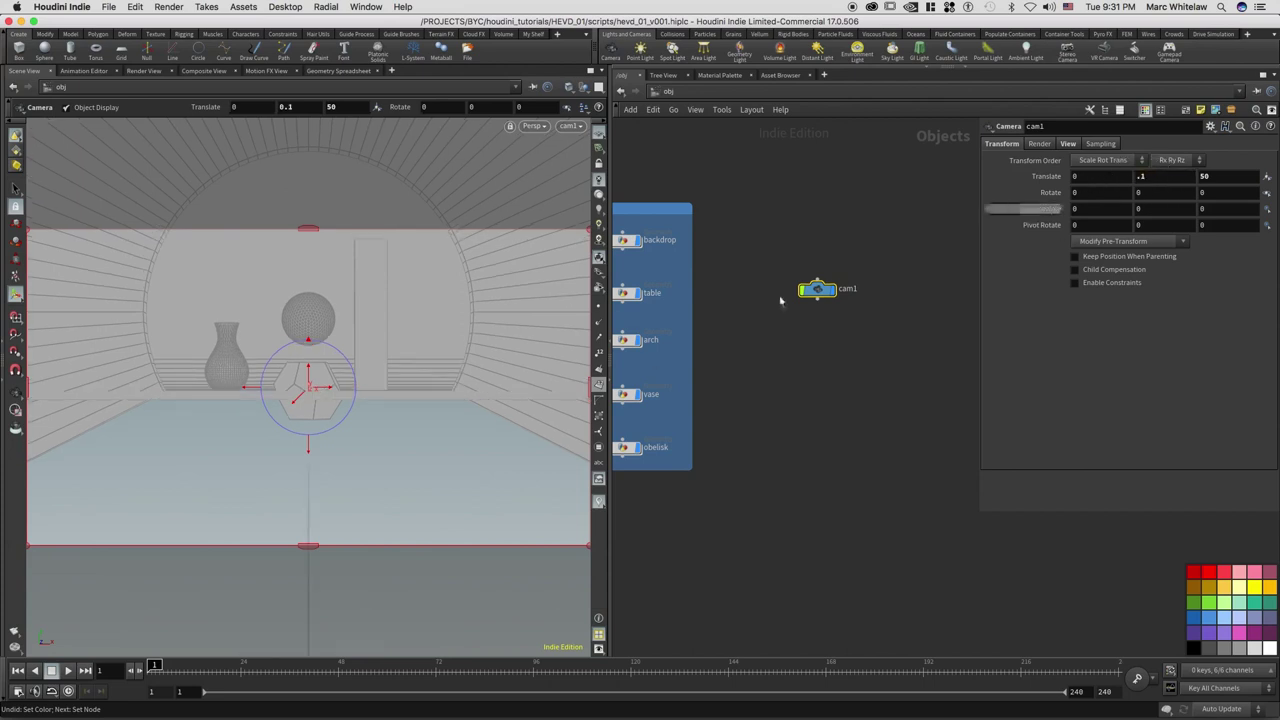
{"action": "double_click", "coordinate": [1157, 176]}
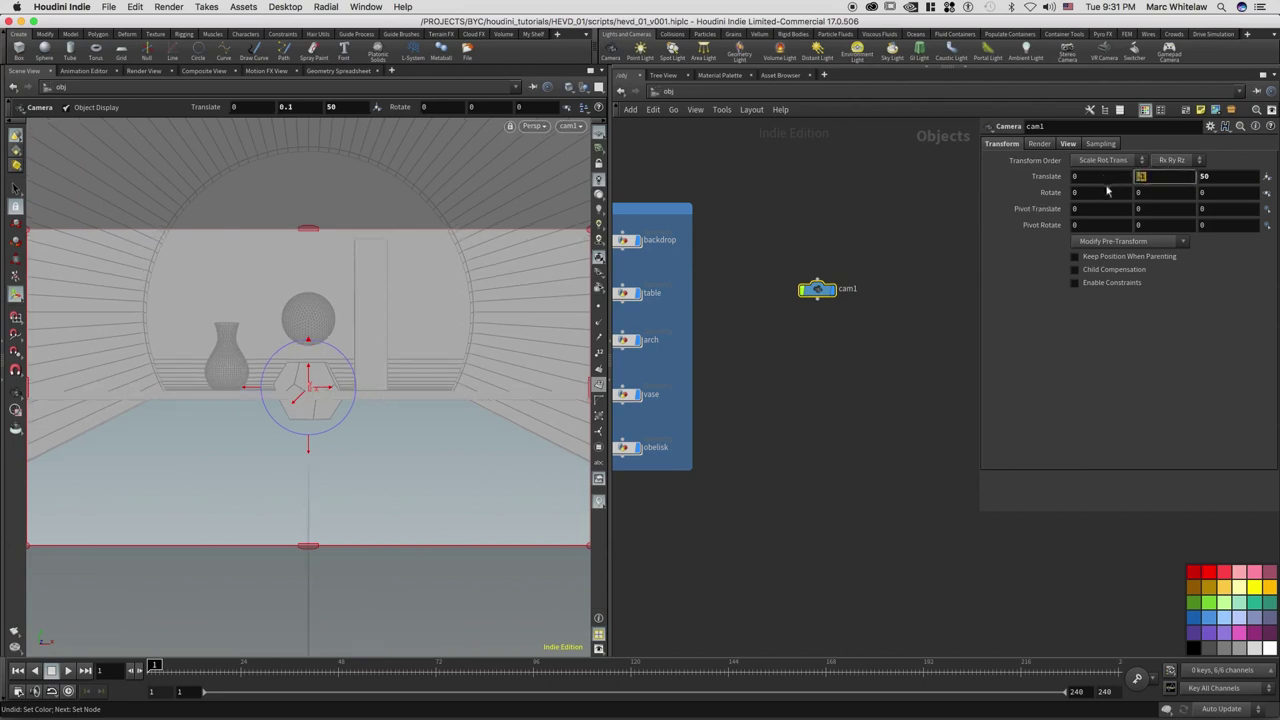
{"action": "type", "text": "0"}
{"action": "key", "text": "Return"}
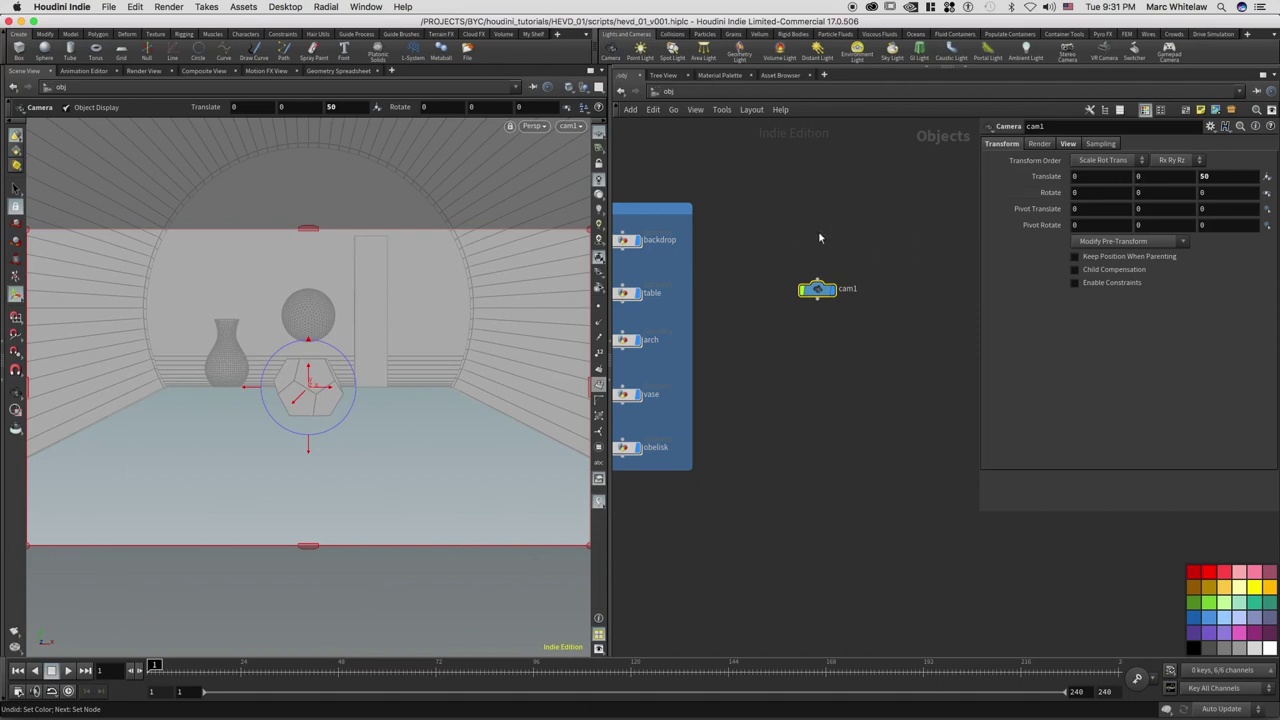
- Add a Null object above cam1 in the network and parent cam1 to it
{"action": "key", "text": "Tab"}
{"action": "type", "text": "nu"}
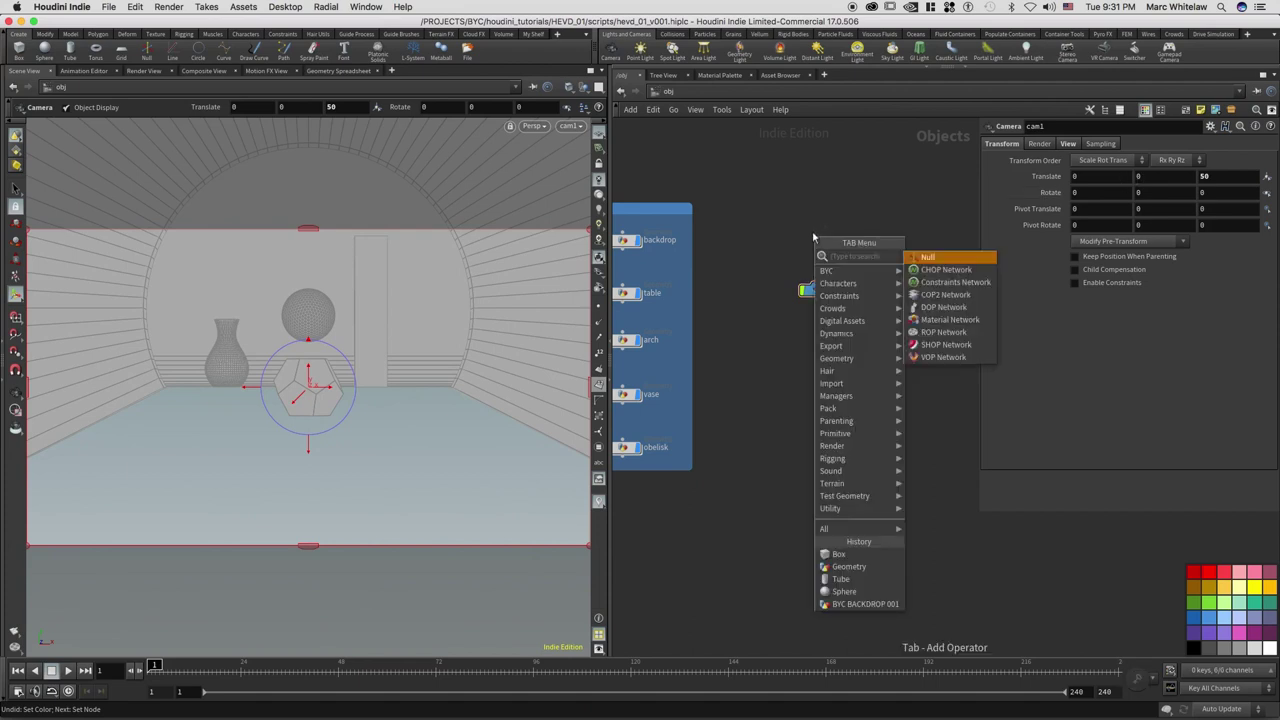
{"action": "key", "text": "Return"}
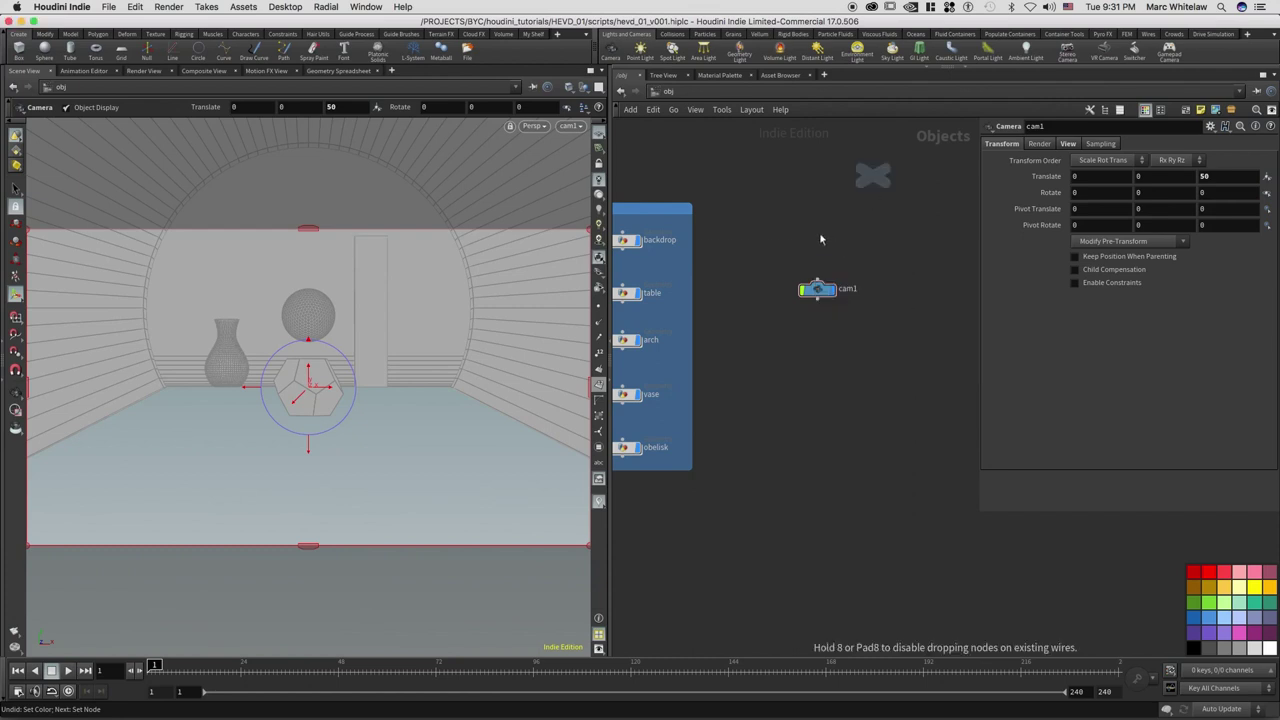
{"action": "left_click", "coordinate": [814, 232]}
{"action": "mouse_move", "coordinate": [818, 281]}
{"action": "left_mouse_down"}
{"action": "mouse_move", "coordinate": [817, 236]}
{"action": "mouse_move", "coordinate": [780, 251]}
{"action": "left_mouse_up"}
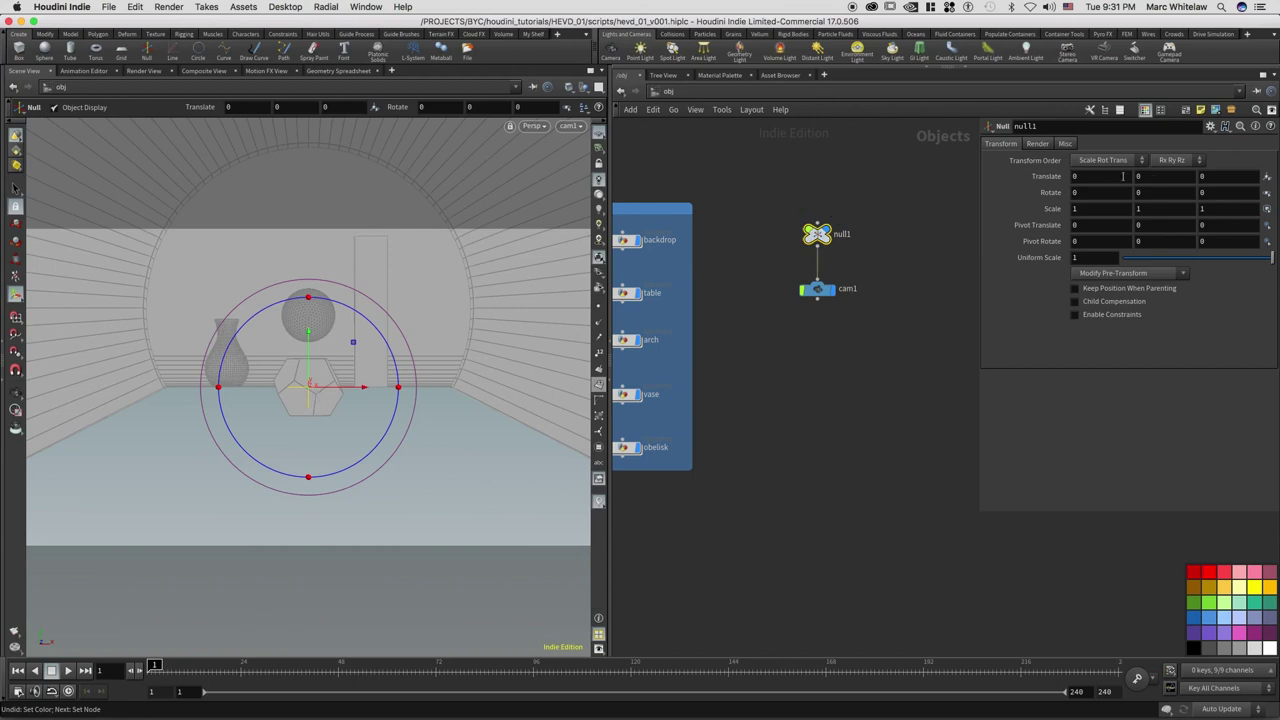
- Test moving the camera through null1 with Y translations of 1 and 2, and set the value back to 0
{"action": "type", "text": "1"}
{"action": "key", "text": "Return"}
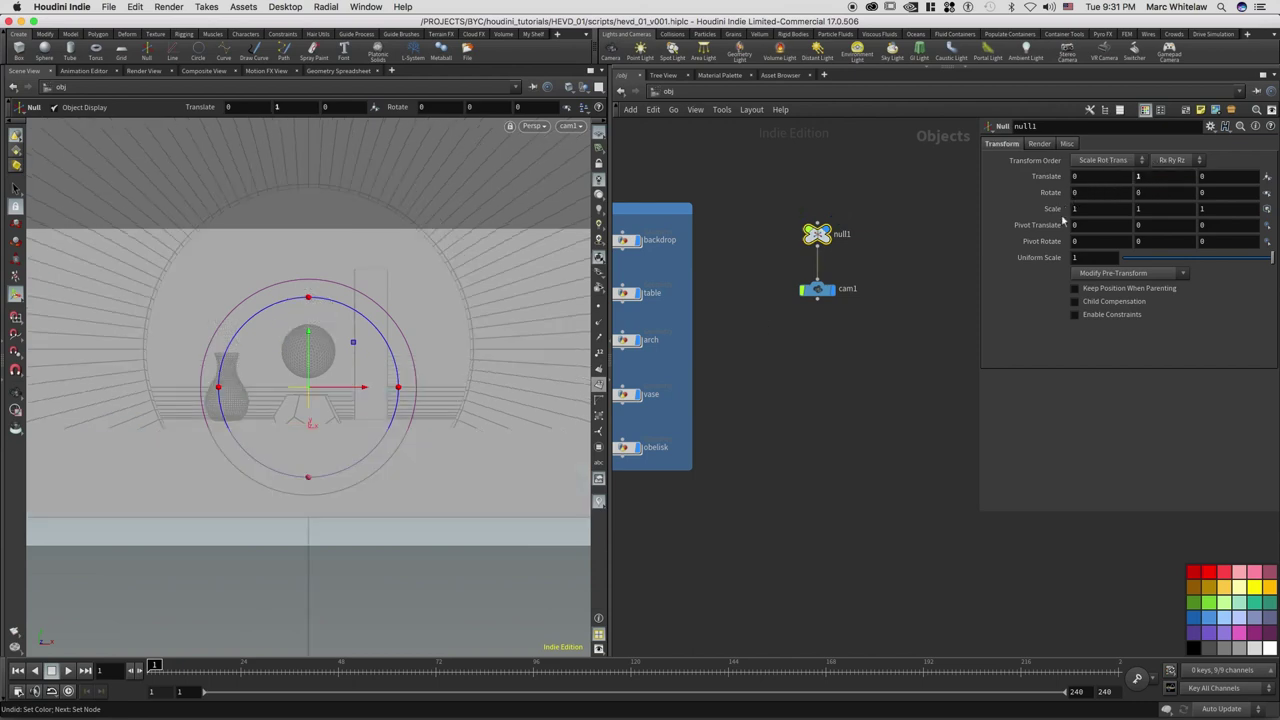
{"action": "left_click", "coordinate": [1150, 177]}
{"action": "type", "text": "2"}
{"action": "key", "text": "Return"}
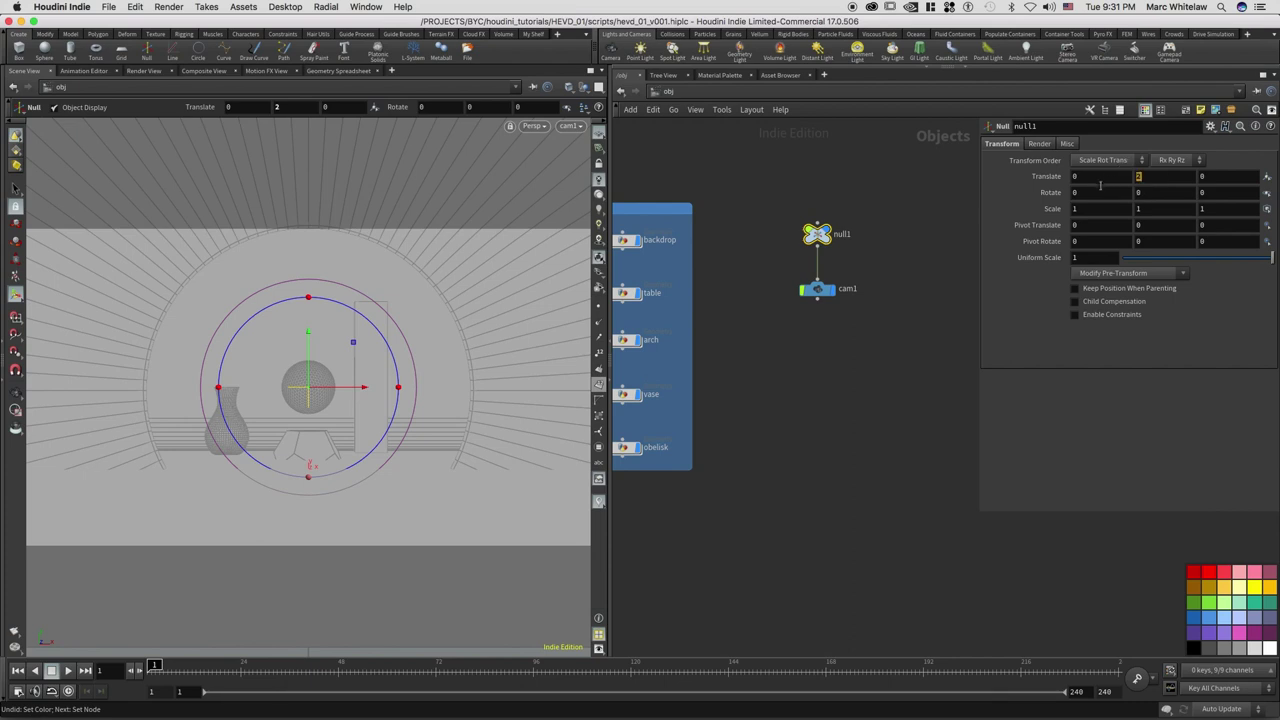
{"action": "left_click", "coordinate": [1155, 177]}
{"action": "key", "text": "Return"}
- Tilt the camera through its parent by setting null1's X rotation to -45 and then to -25
{"action": "left_click", "coordinate": [1079, 192]}
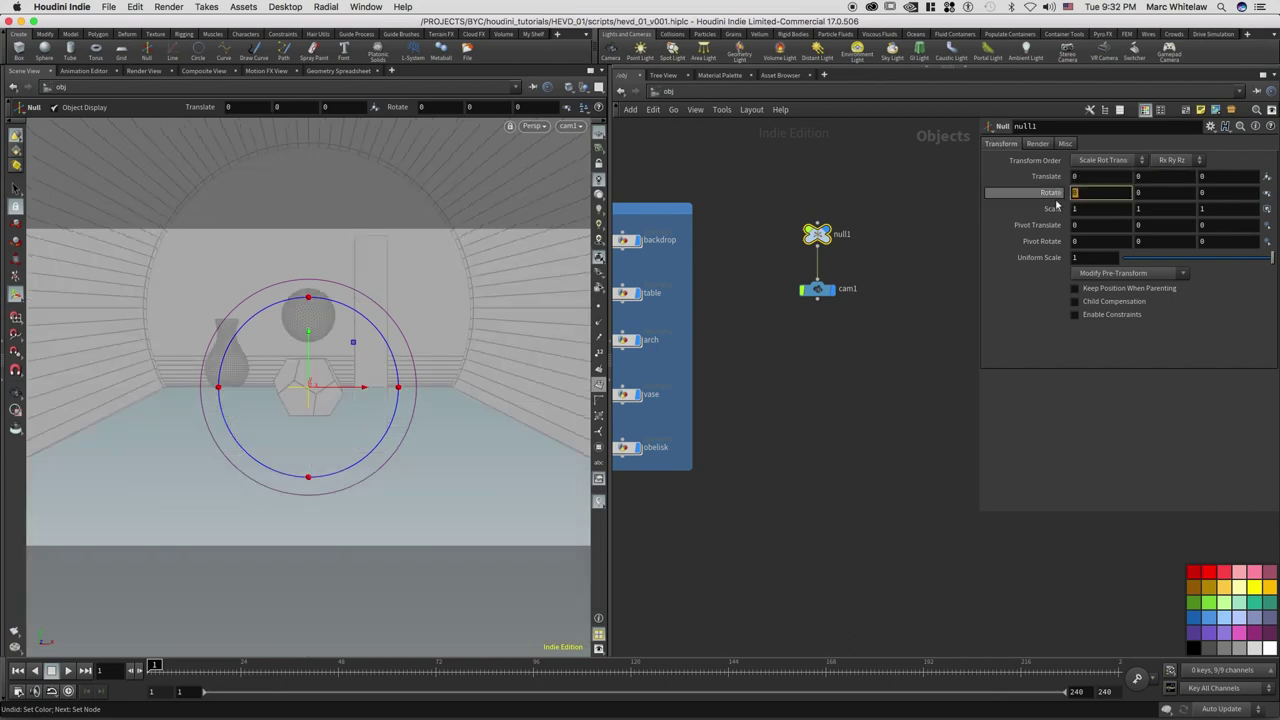
{"action": "type", "text": "-45"}
{"action": "key", "text": "Return"}
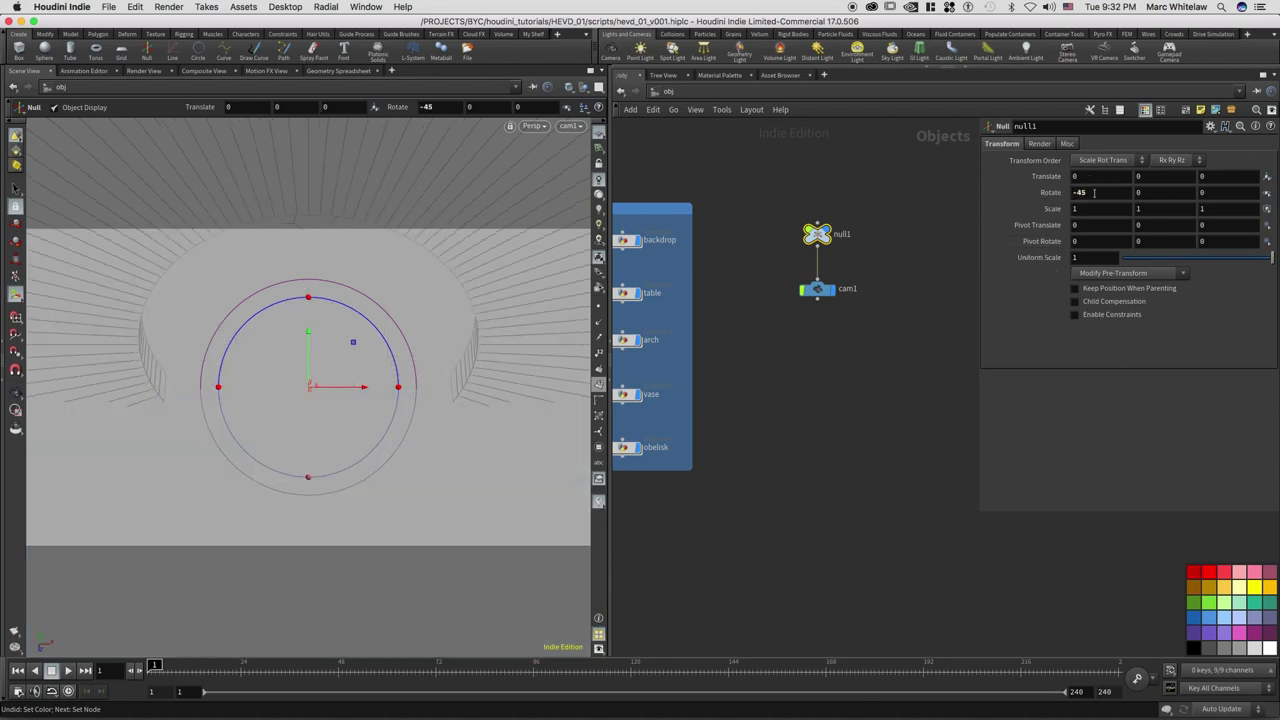
{"action": "left_click", "coordinate": [1082, 191]}
{"action": "type", "text": "-25"}
{"action": "key", "text": "Return"}
{"action": "left_click", "coordinate": [1080, 196]}
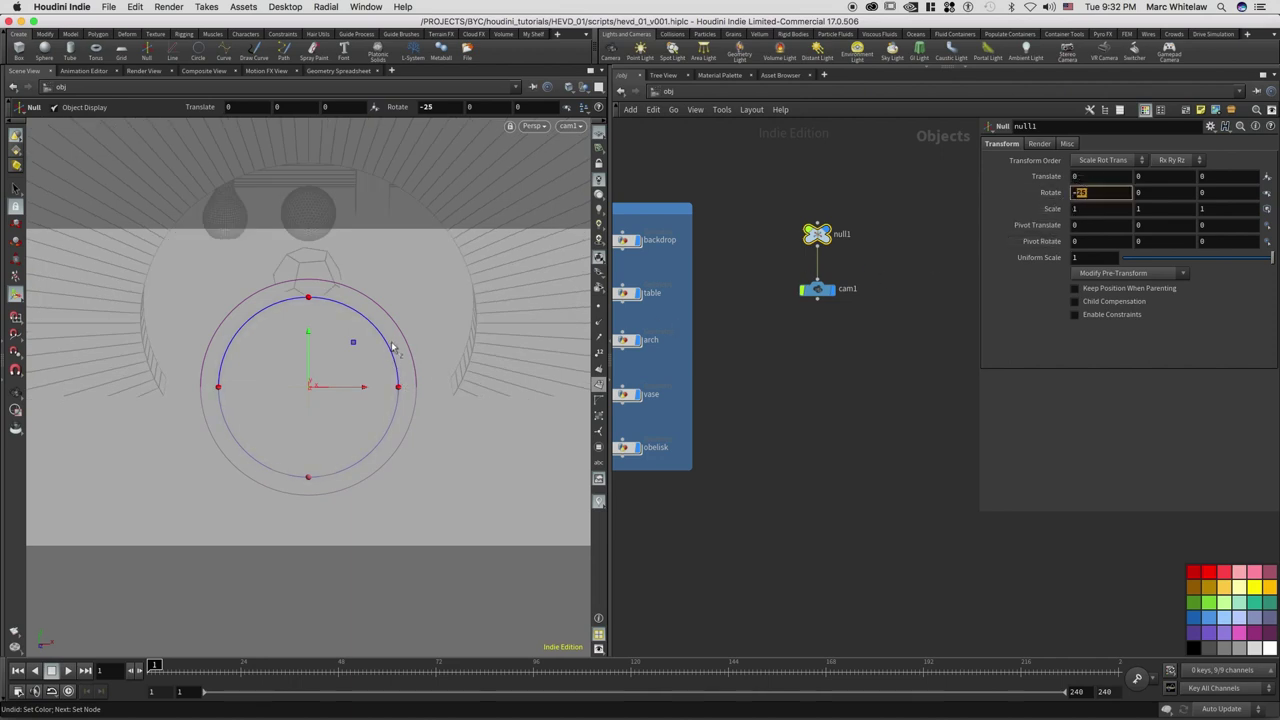
{"action": "key", "text": "BackSpace"}
{"action": "type", "text": "25"}
- Cut the connection between null1 and cam1 in the network
{"action": "key", "text": "y"}
{"action": "left_click_drag", "start_coordinate": [834, 263], "coordinate": [789, 268]}
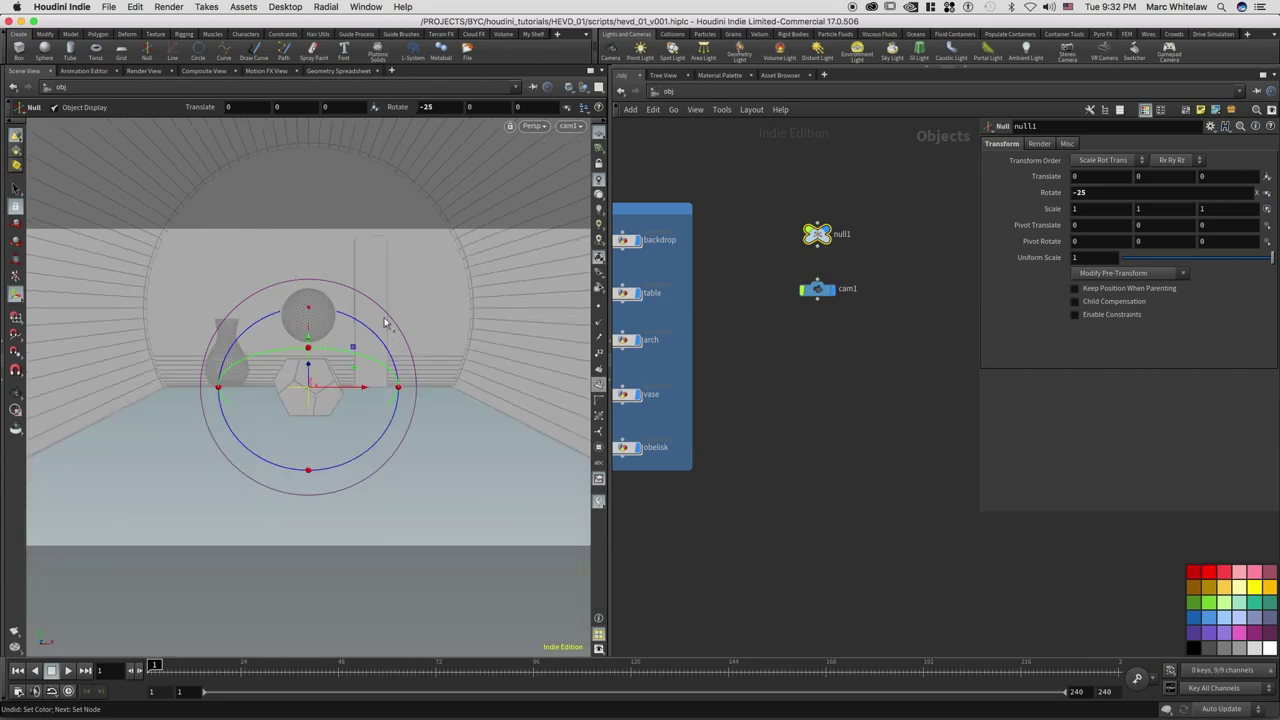
- Orbit out of the camera view to examine null1's orientation in the scene, and look through cam1 again
{"action": "key", "text": "Escape"}
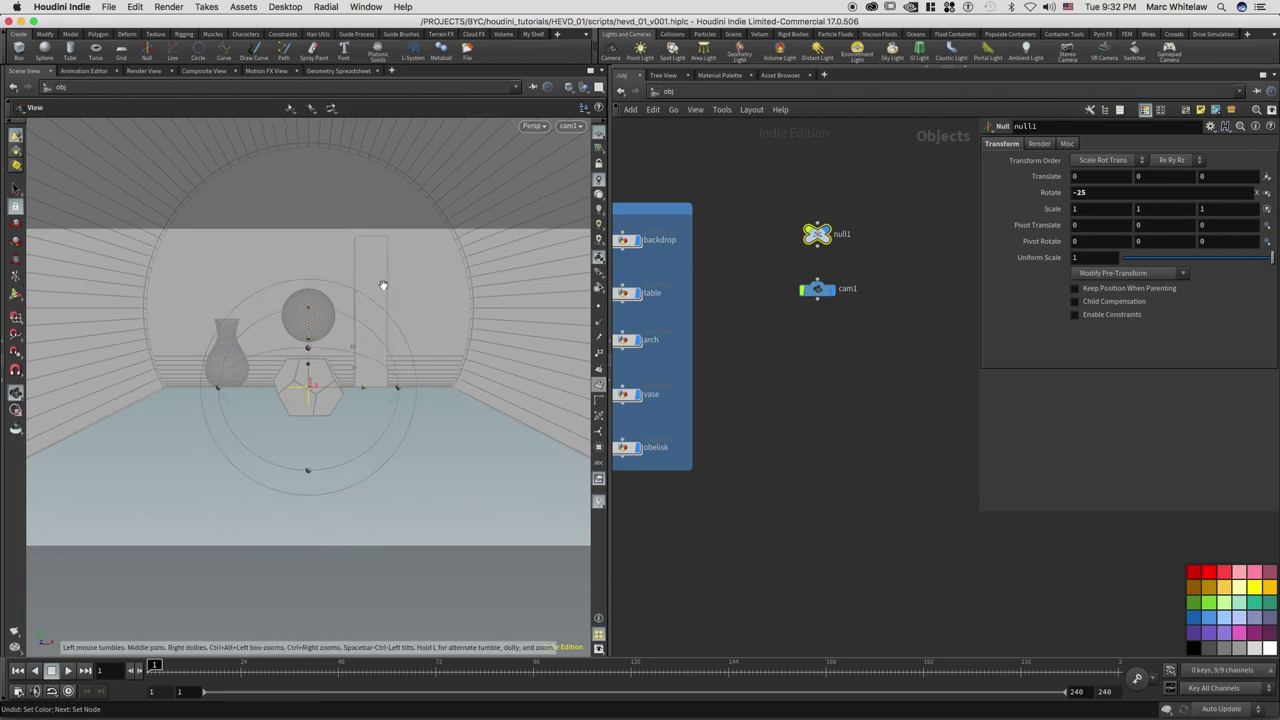
{"action": "left_click_drag", "start_coordinate": [383, 285], "coordinate": [391, 332]}
{"action": "mouse_move", "coordinate": [391, 332]}
{"action": "middle_mouse_down"}
{"action": "mouse_move", "coordinate": [380, 354]}
{"action": "mouse_move", "coordinate": [356, 340]}
{"action": "mouse_move", "coordinate": [384, 330]}
{"action": "middle_mouse_up"}
{"action": "mouse_move", "coordinate": [384, 330]}
{"action": "left_mouse_down"}
{"action": "mouse_move", "coordinate": [380, 314]}
{"action": "mouse_move", "coordinate": [449, 354]}
{"action": "mouse_move", "coordinate": [429, 334]}
{"action": "mouse_move", "coordinate": [331, 361]}
{"action": "mouse_move", "coordinate": [329, 309]}
{"action": "mouse_move", "coordinate": [351, 314]}
{"action": "mouse_move", "coordinate": [325, 379]}
{"action": "mouse_move", "coordinate": [370, 316]}
{"action": "left_mouse_up"}
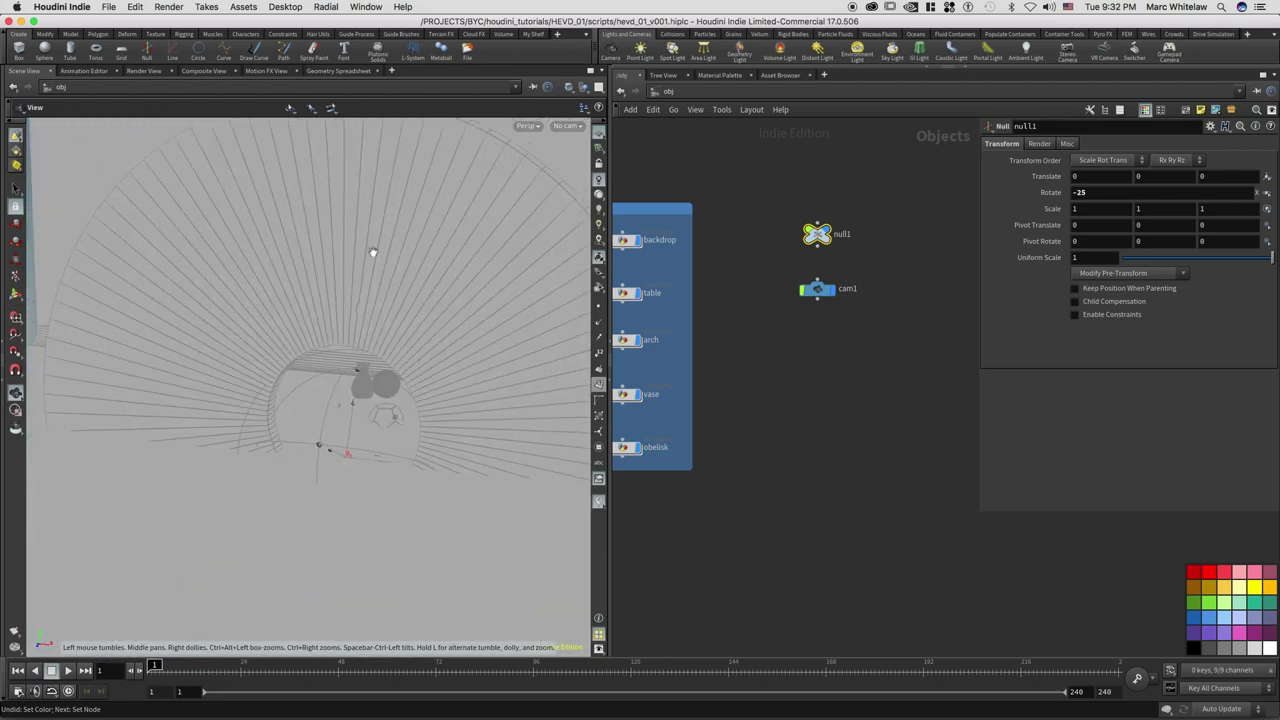
{"action": "left_click", "coordinate": [568, 126]}
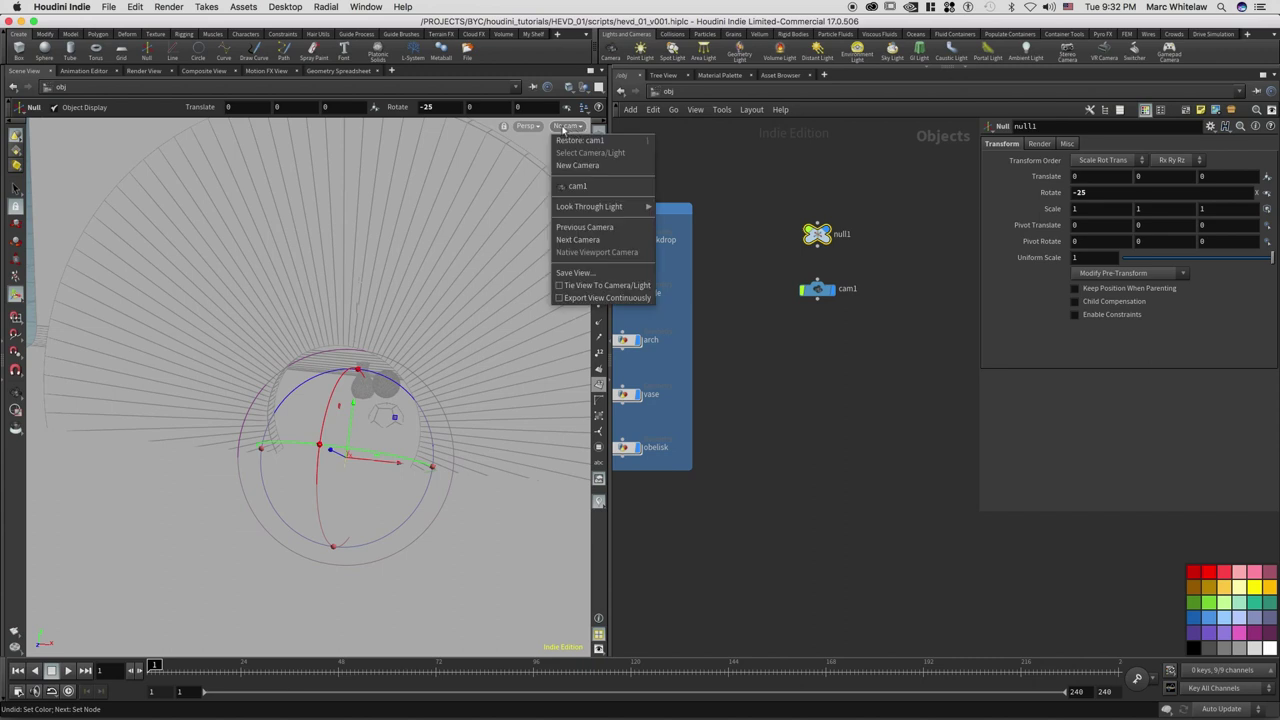
{"action": "left_click", "coordinate": [577, 186]}
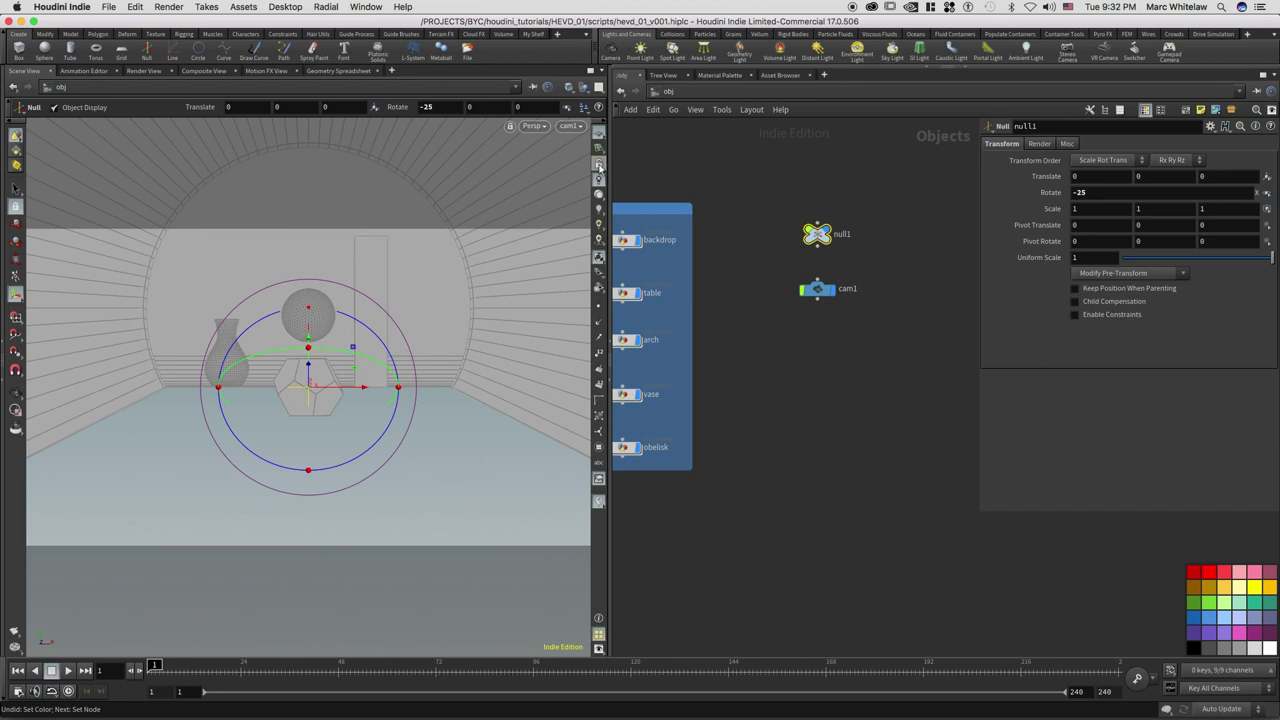
- Lock cam1 to the view and tumble the viewport to try moving the camera with it
{"action": "left_click", "coordinate": [600, 165]}
{"action": "key", "text": "Escape"}
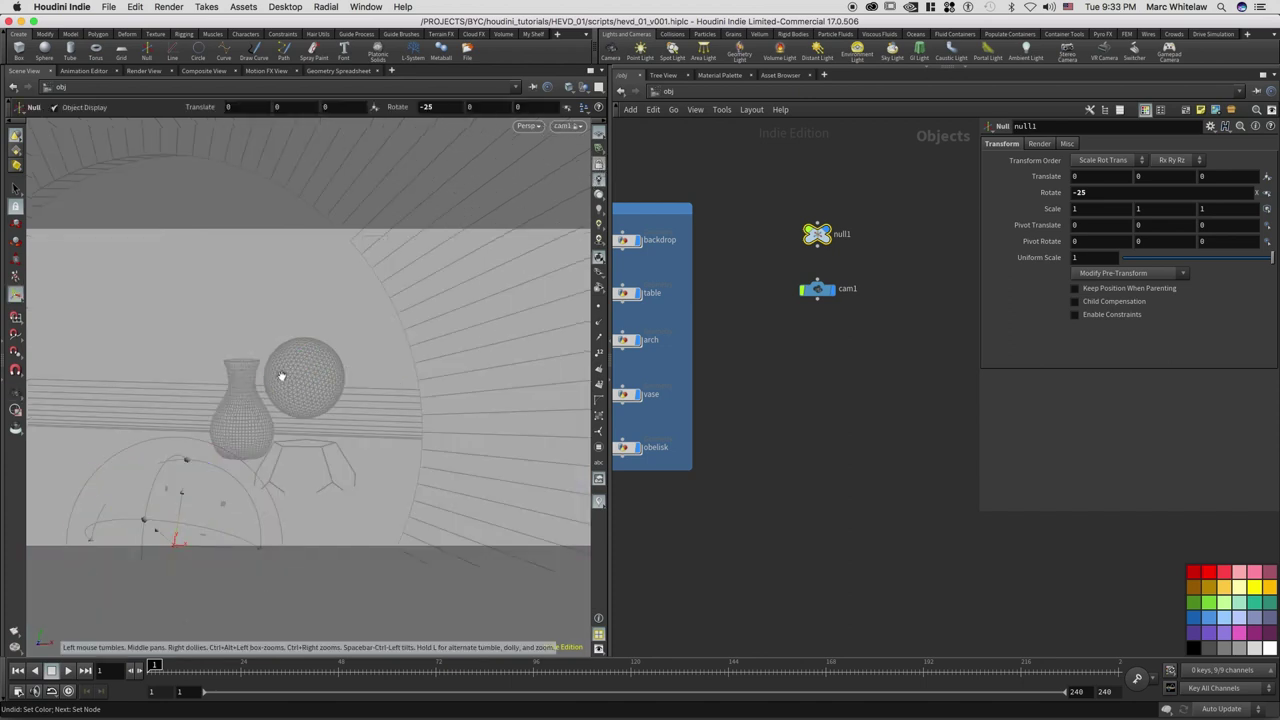
{"action": "key", "text": "Escape"}
{"action": "left_click_drag", "start_coordinate": [280, 377], "coordinate": [294, 371]}
- Switch the scene view pane to a network editor, look inside null1, and return to the object level
{"action": "key", "text": "alt+2"}
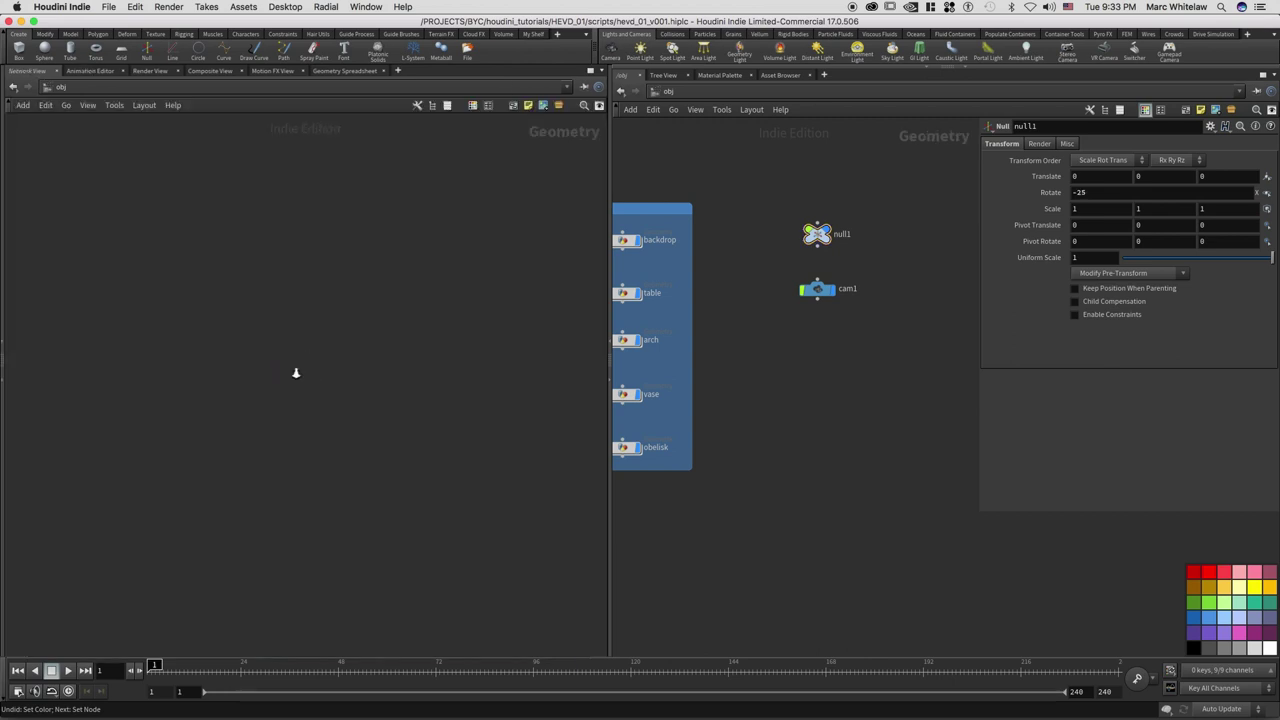
{"action": "key", "text": "i"}
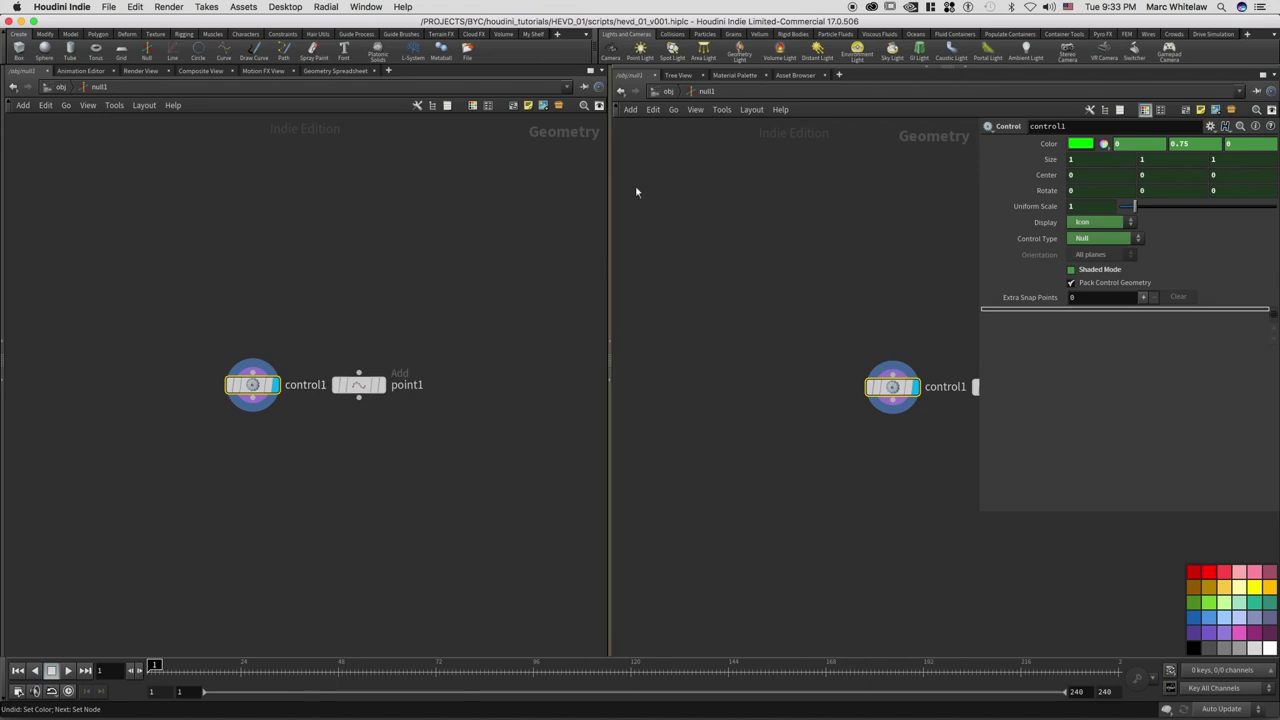
{"action": "left_click", "coordinate": [669, 92]}
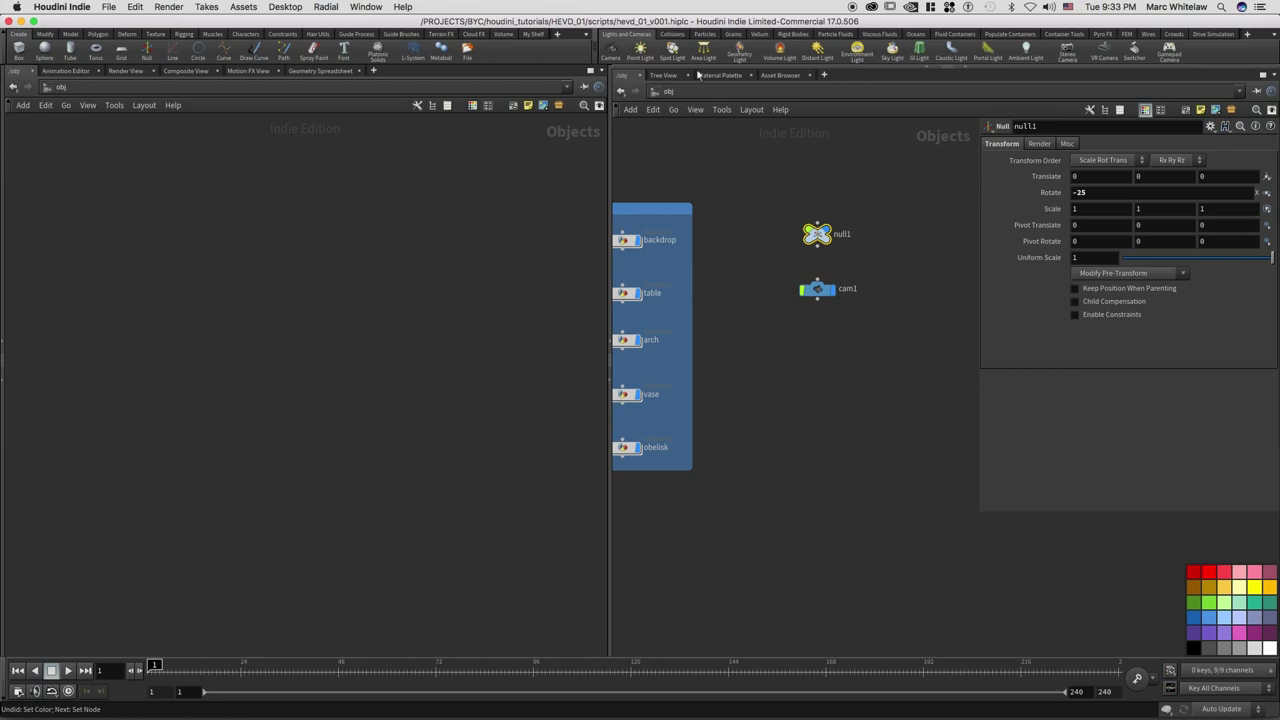
- Replace the extra network tab with a new Scene View tab placed first in the pane and looking through cam1
{"action": "left_click", "coordinate": [374, 71]}
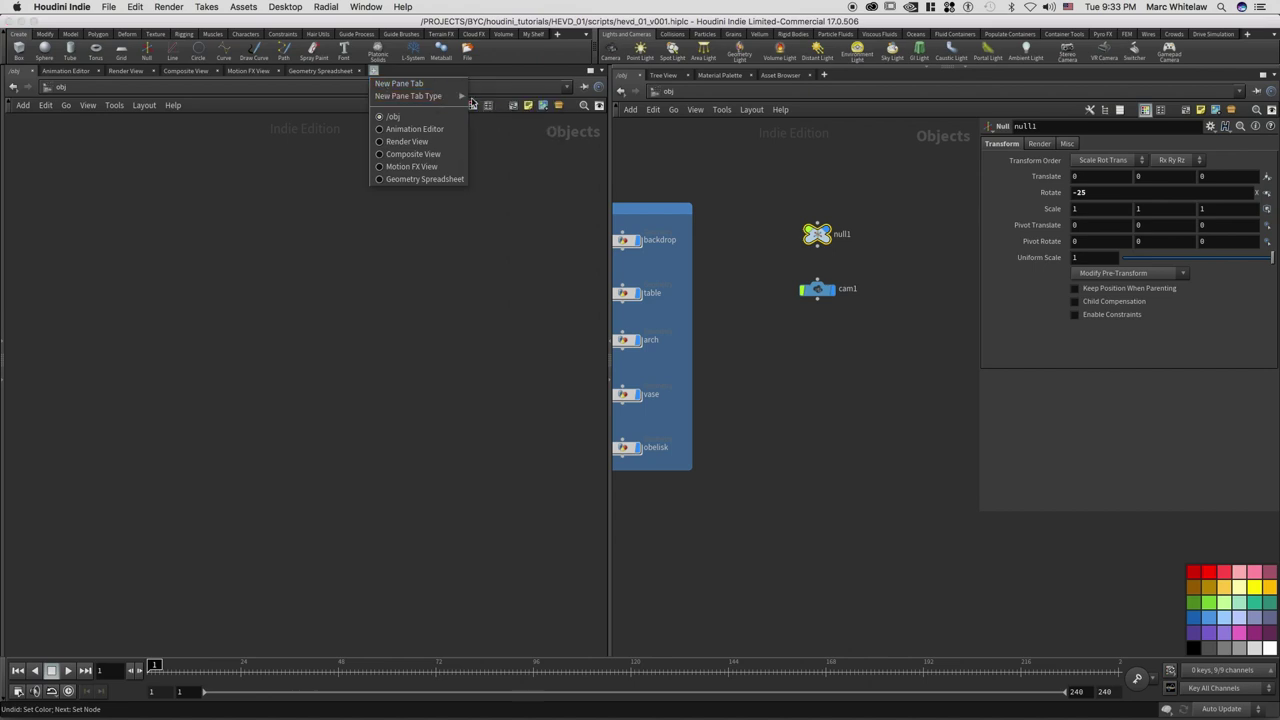
{"action": "left_click", "coordinate": [490, 95]}
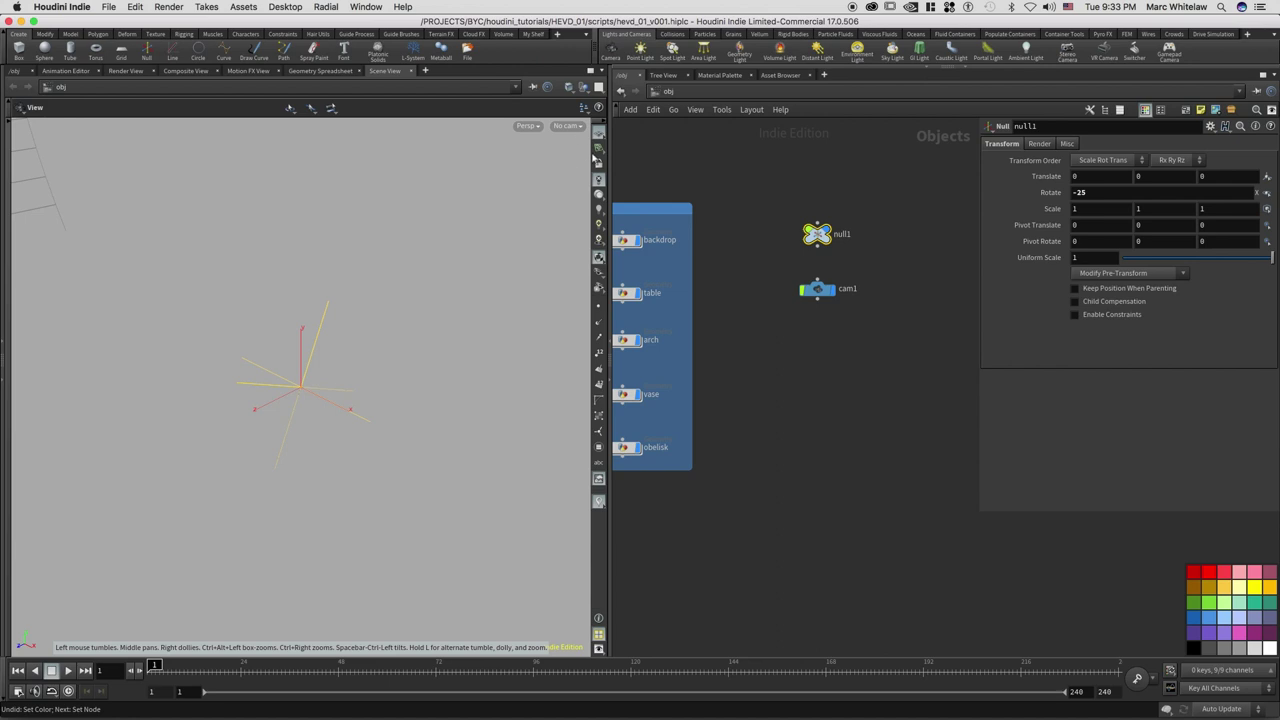
{"action": "left_click", "coordinate": [567, 126]}
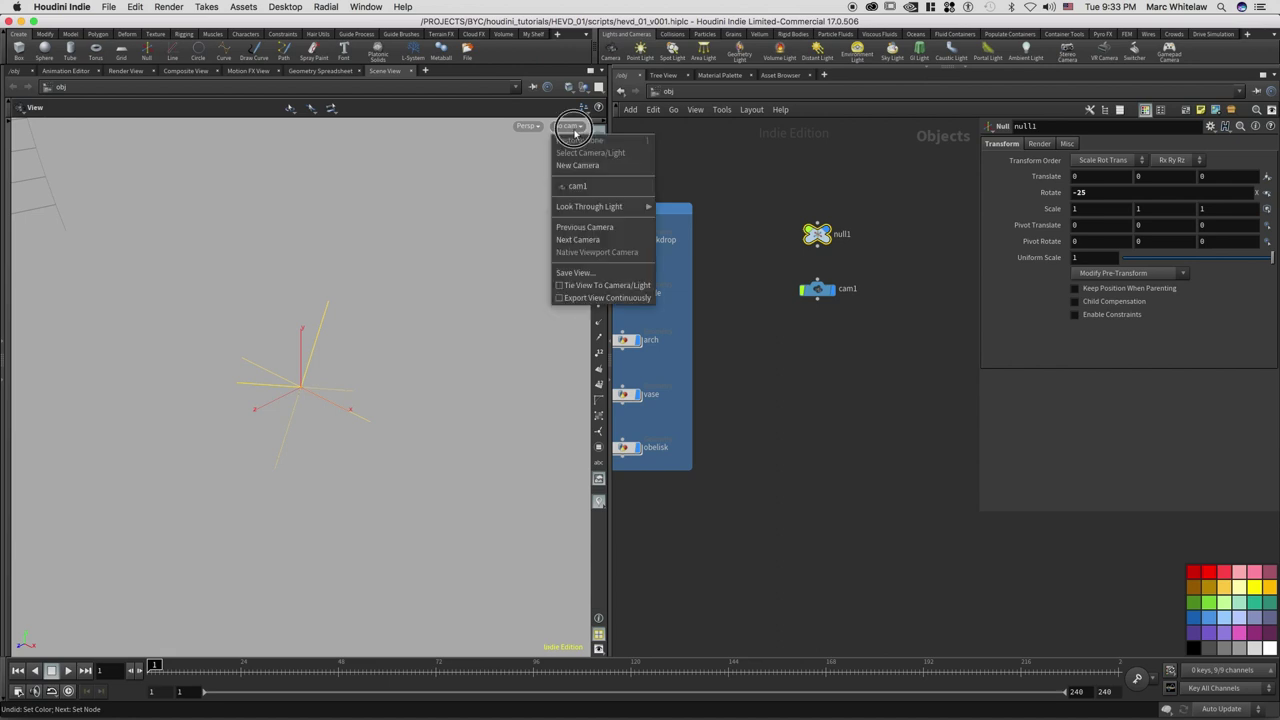
{"action": "left_click", "coordinate": [578, 186]}
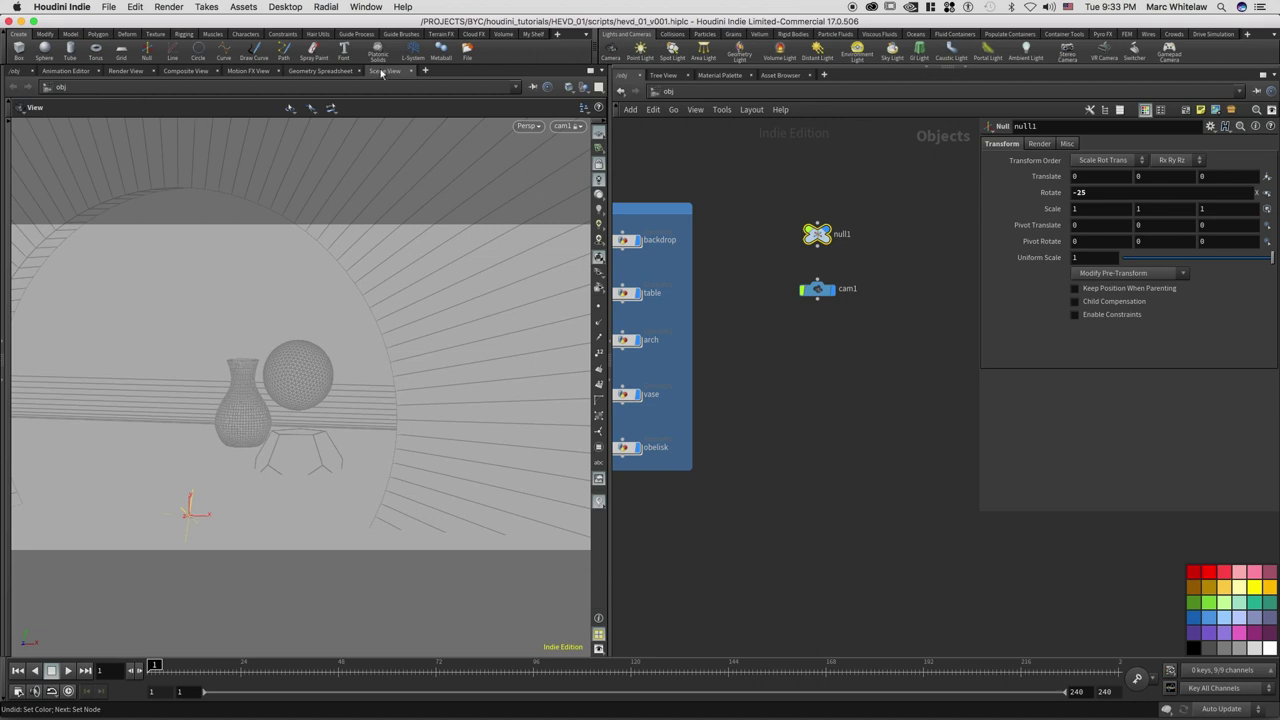
{"action": "left_click_drag", "start_coordinate": [384, 70], "coordinate": [13, 74]}
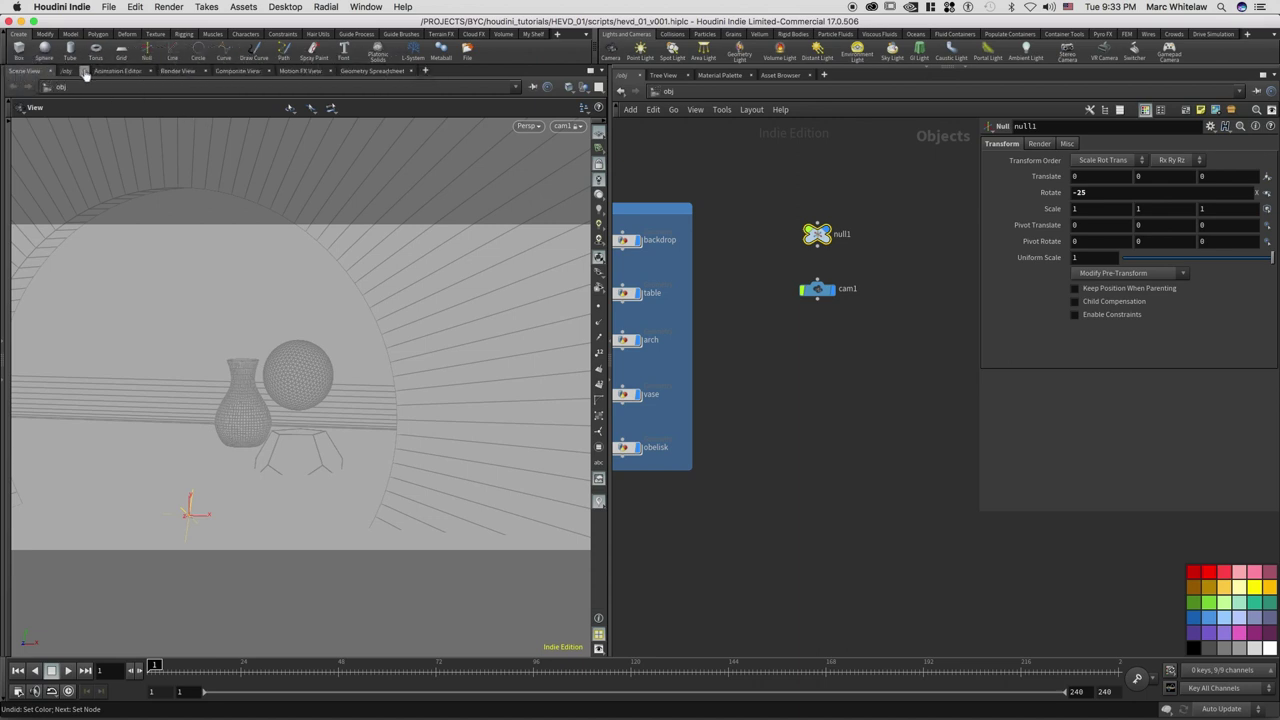
{"action": "left_click", "coordinate": [85, 74]}
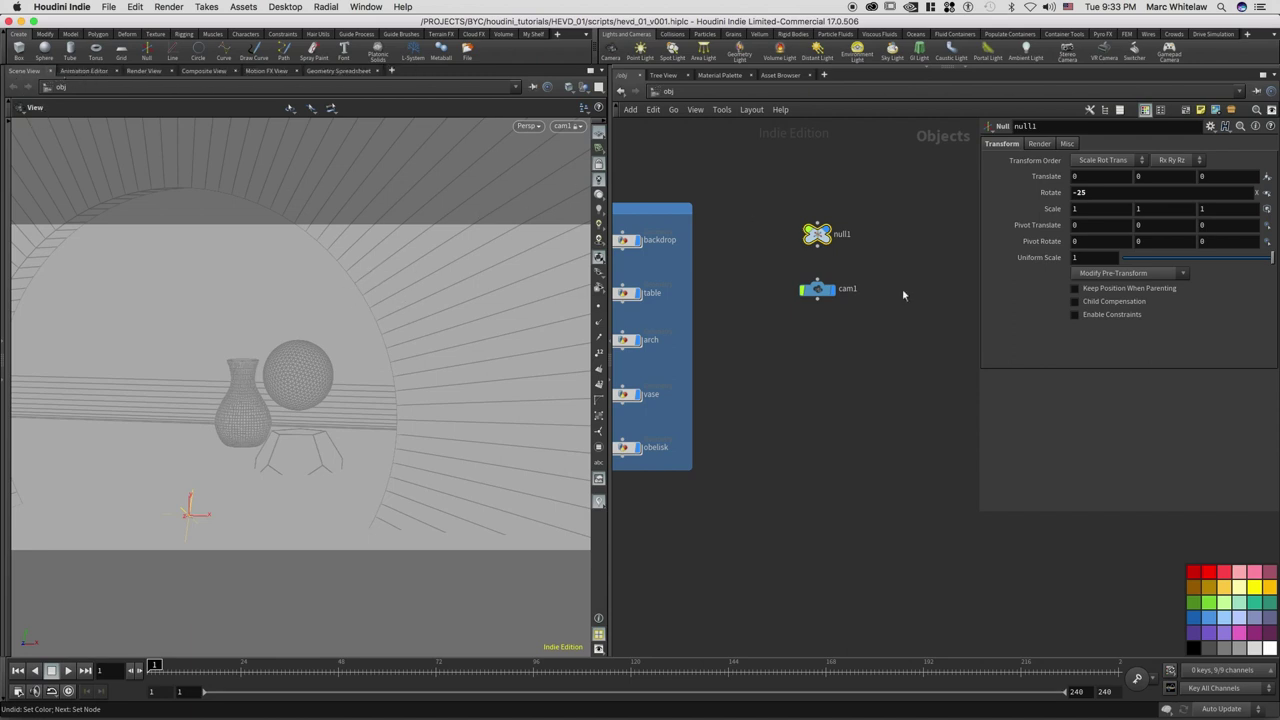
- Reset cam1's rotation and its X and Y translation to 0, and set its Z translation to 50
{"action": "left_click_drag", "start_coordinate": [857, 270], "coordinate": [783, 324]}
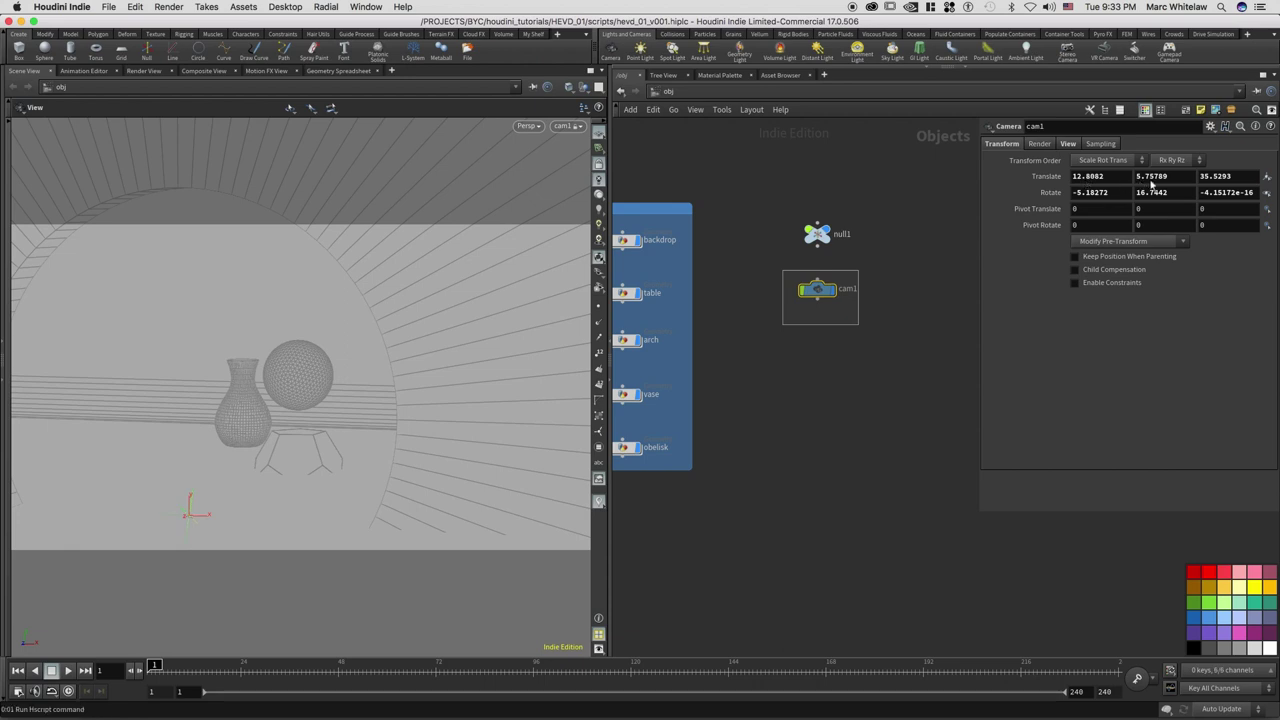
{"action": "key", "text": "ctrl+z"}
{"action": "left_click_drag", "start_coordinate": [1109, 178], "coordinate": [1062, 193]}
{"action": "type", "text": "00"}
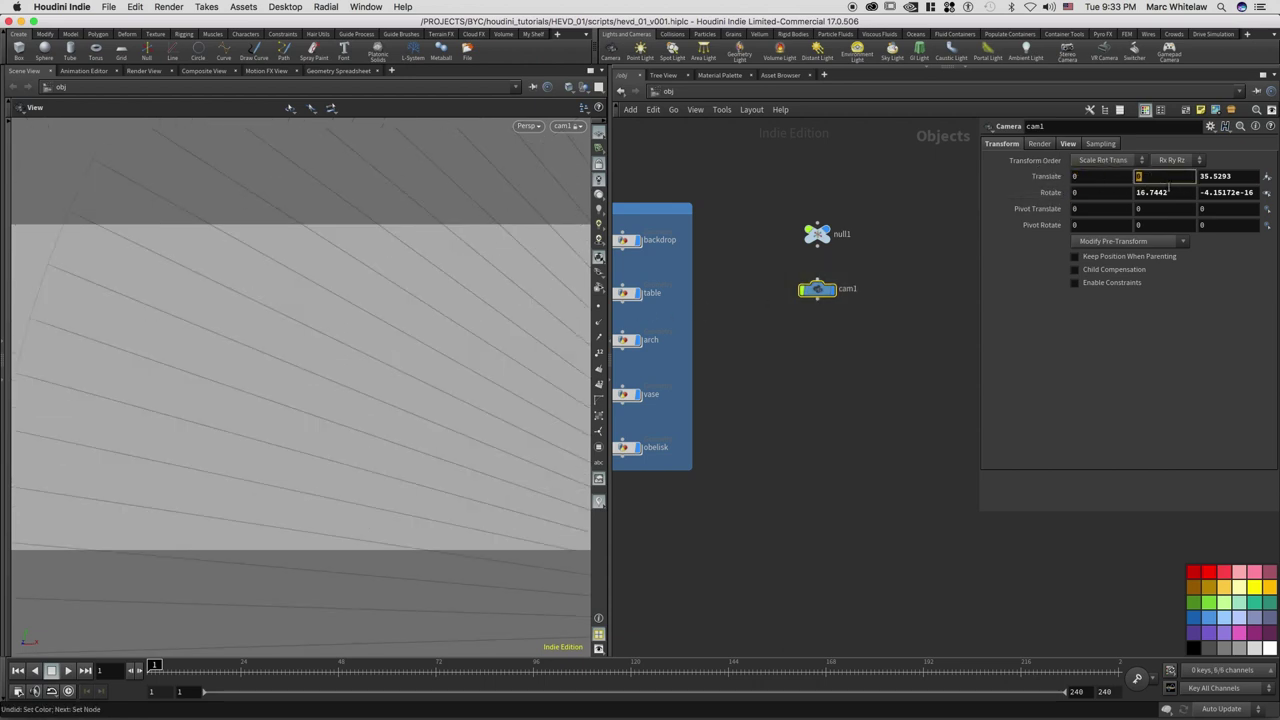
{"action": "middle_click", "coordinate": [1160, 176], "text": "ctrl"}
{"action": "middle_click", "coordinate": [1160, 192], "text": "ctrl"}
{"action": "left_click_drag", "start_coordinate": [1255, 193], "coordinate": [1171, 180]}
{"action": "type", "text": "050"}
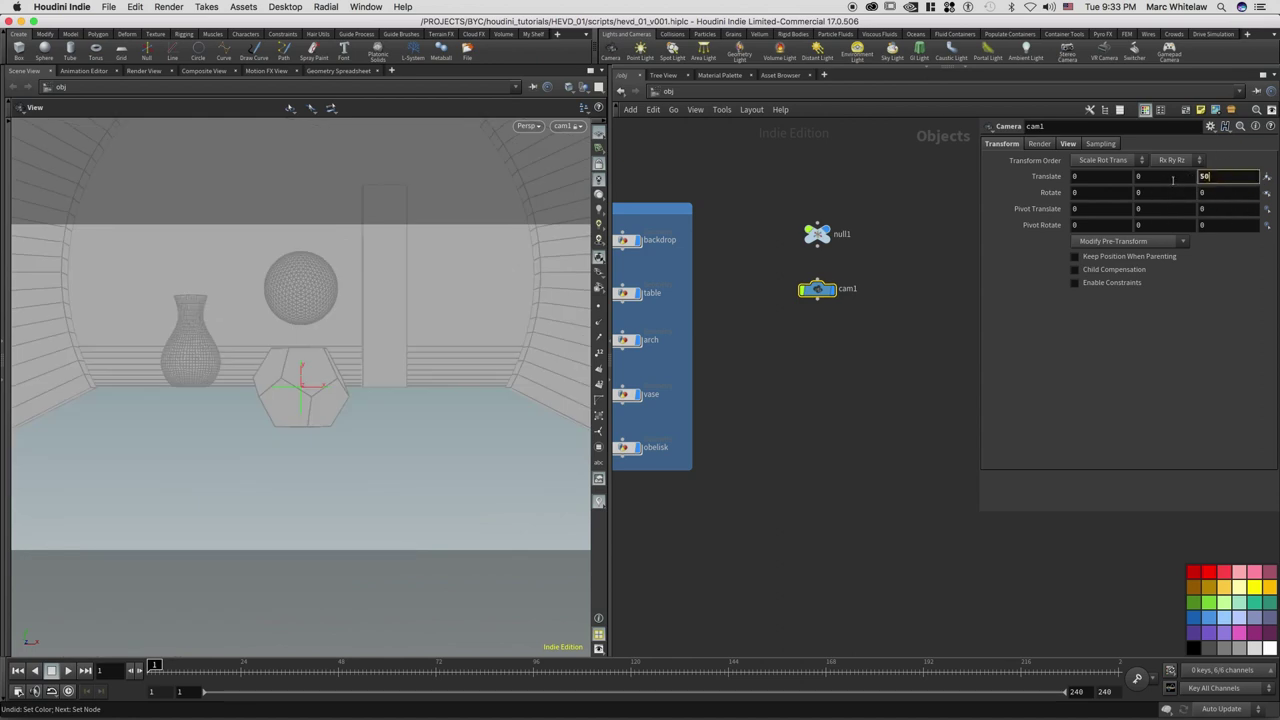
{"action": "key", "text": "Return"}
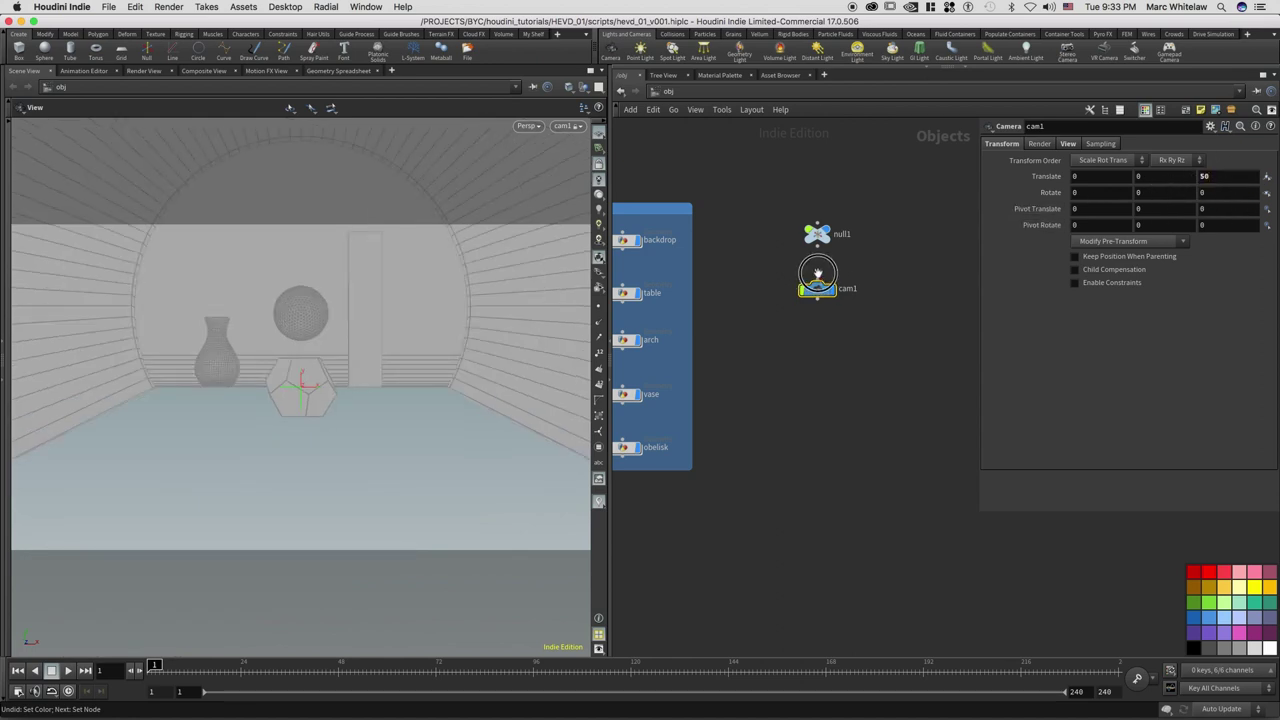
- Parent cam1 to null1 again in the network and set null1's X rotation to 0
{"action": "left_click_drag", "start_coordinate": [817, 272], "coordinate": [818, 242]}
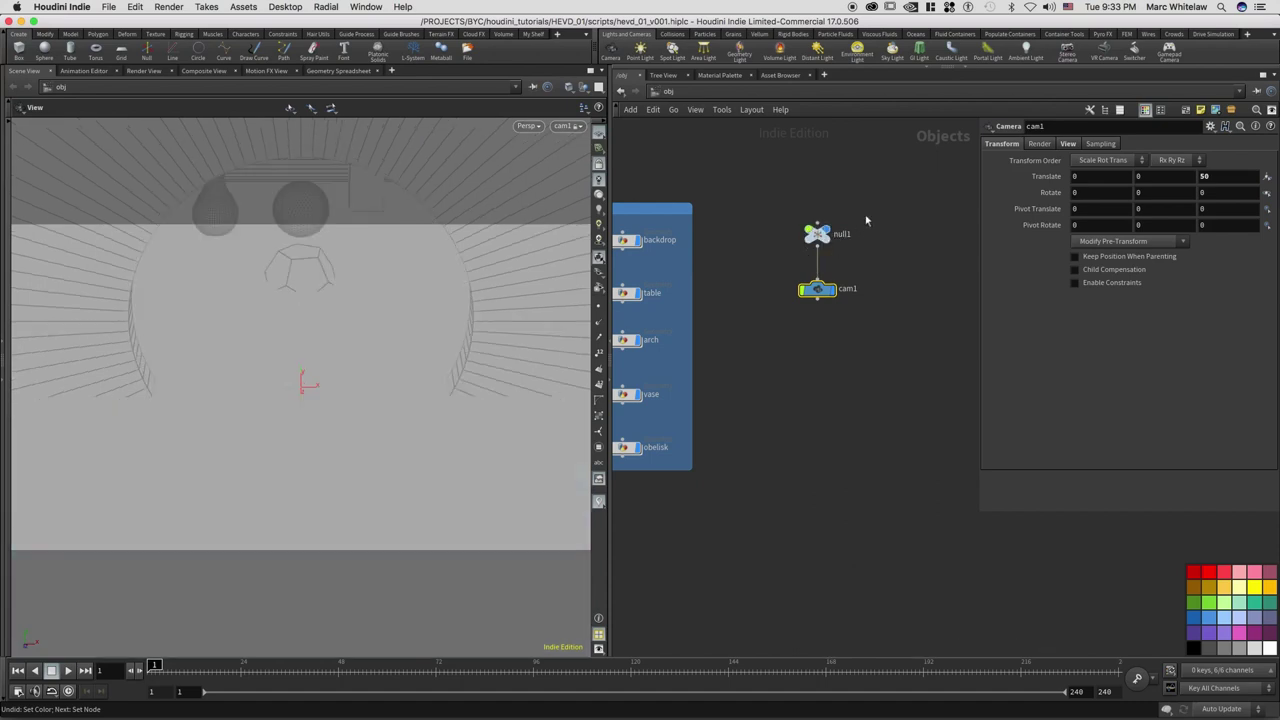
{"action": "left_click", "coordinate": [817, 233]}
{"action": "left_click", "coordinate": [1092, 193]}
{"action": "type", "text": "-25"}
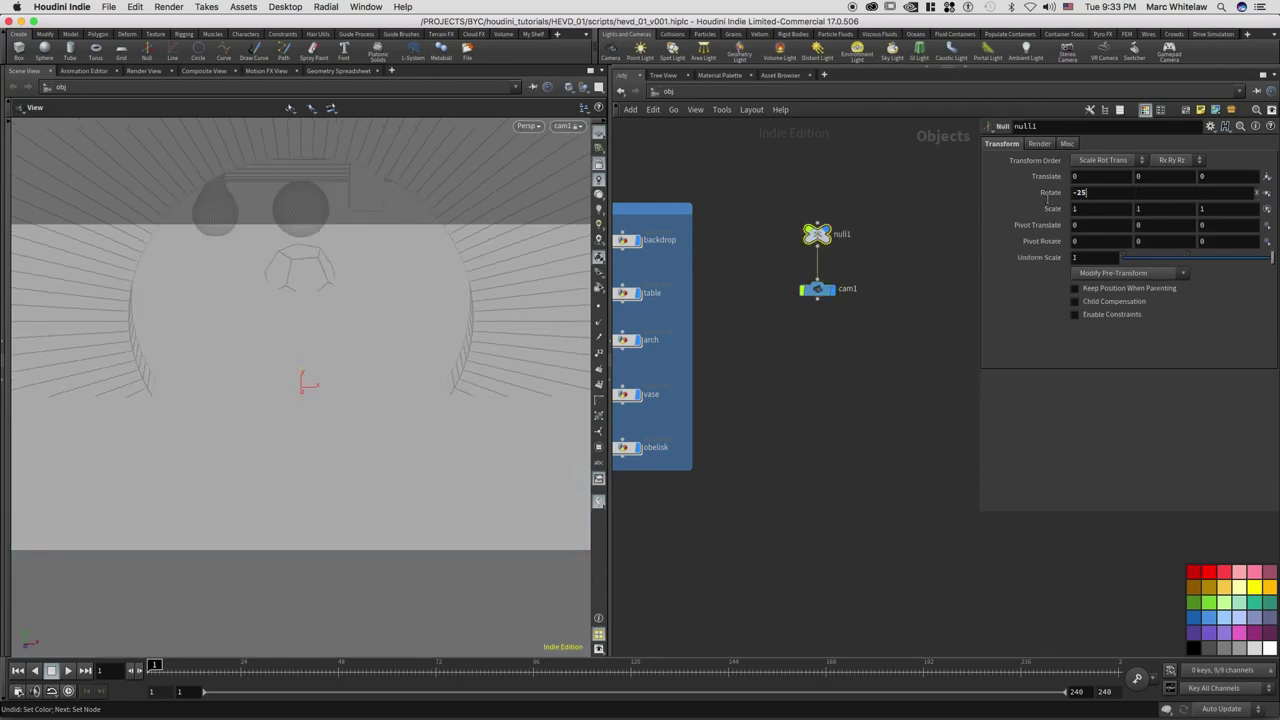
{"action": "key", "text": "Return"}
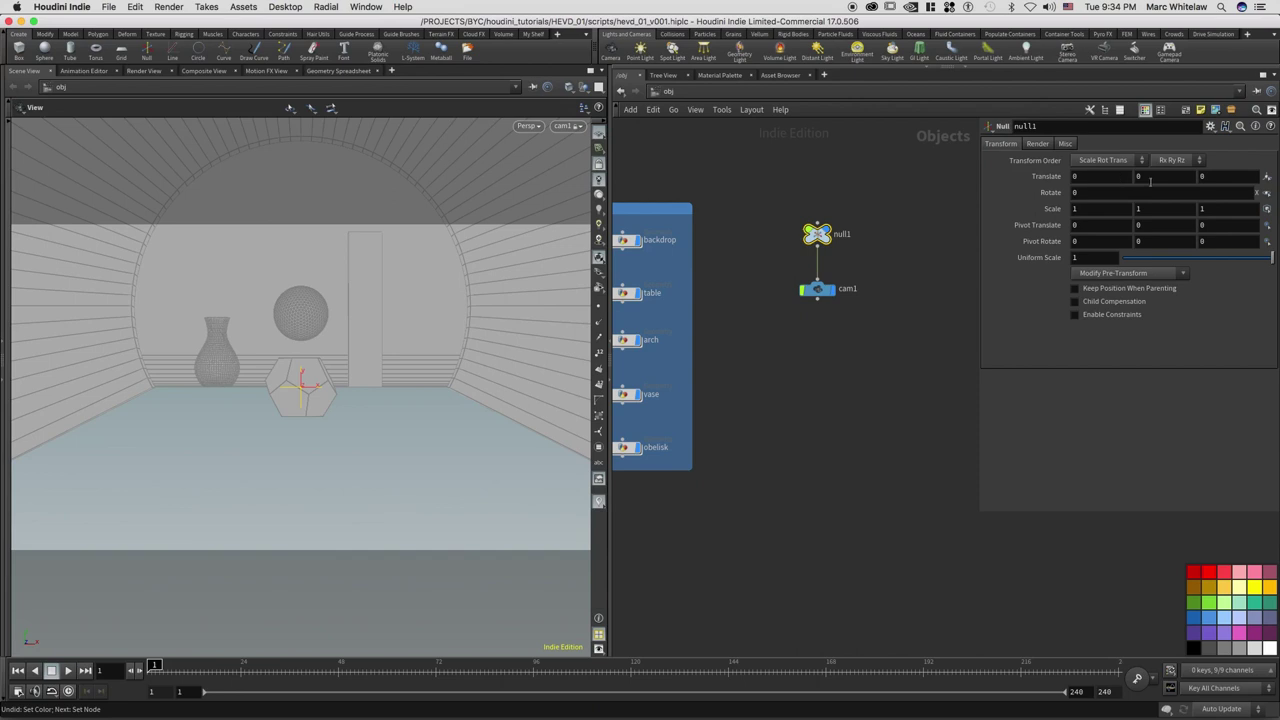
- Raise the camera through its parent by setting null1's Y translation to 2 and then to 3
{"action": "left_click", "coordinate": [1150, 177]}
{"action": "type", "text": "2"}
{"action": "key", "text": "Return"}
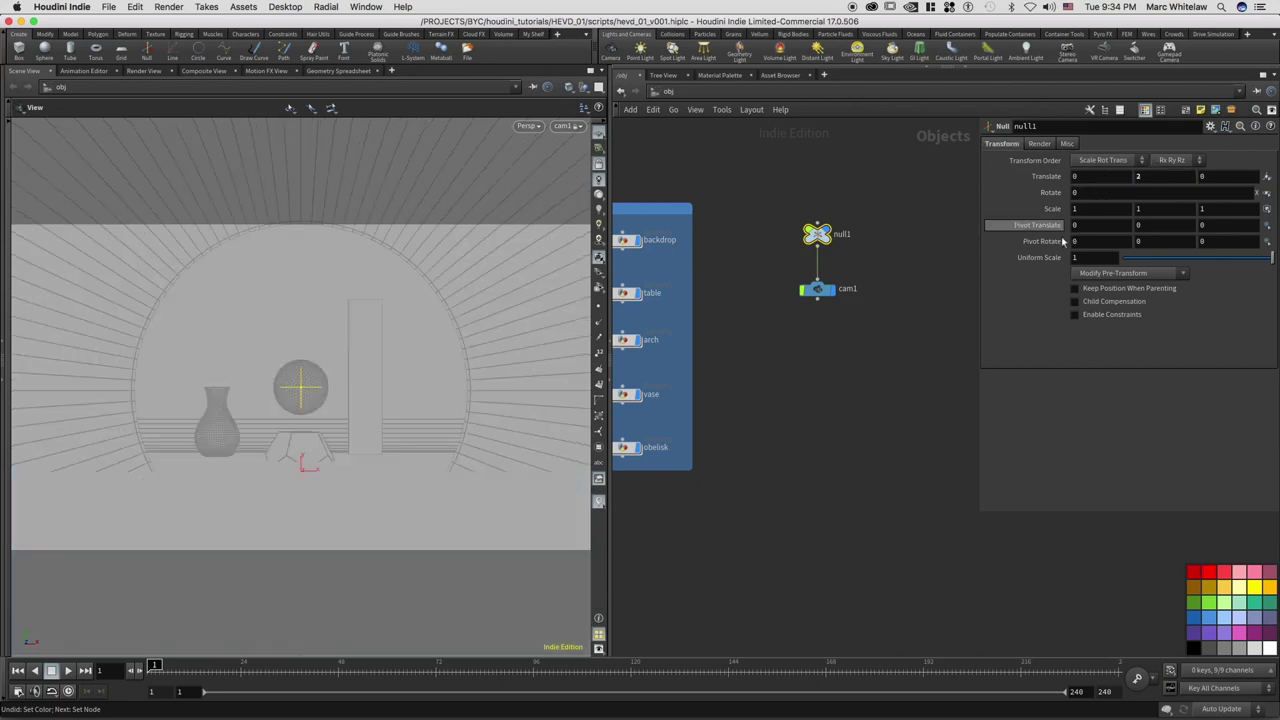
{"action": "left_click", "coordinate": [1143, 176]}
{"action": "type", "text": "3"}
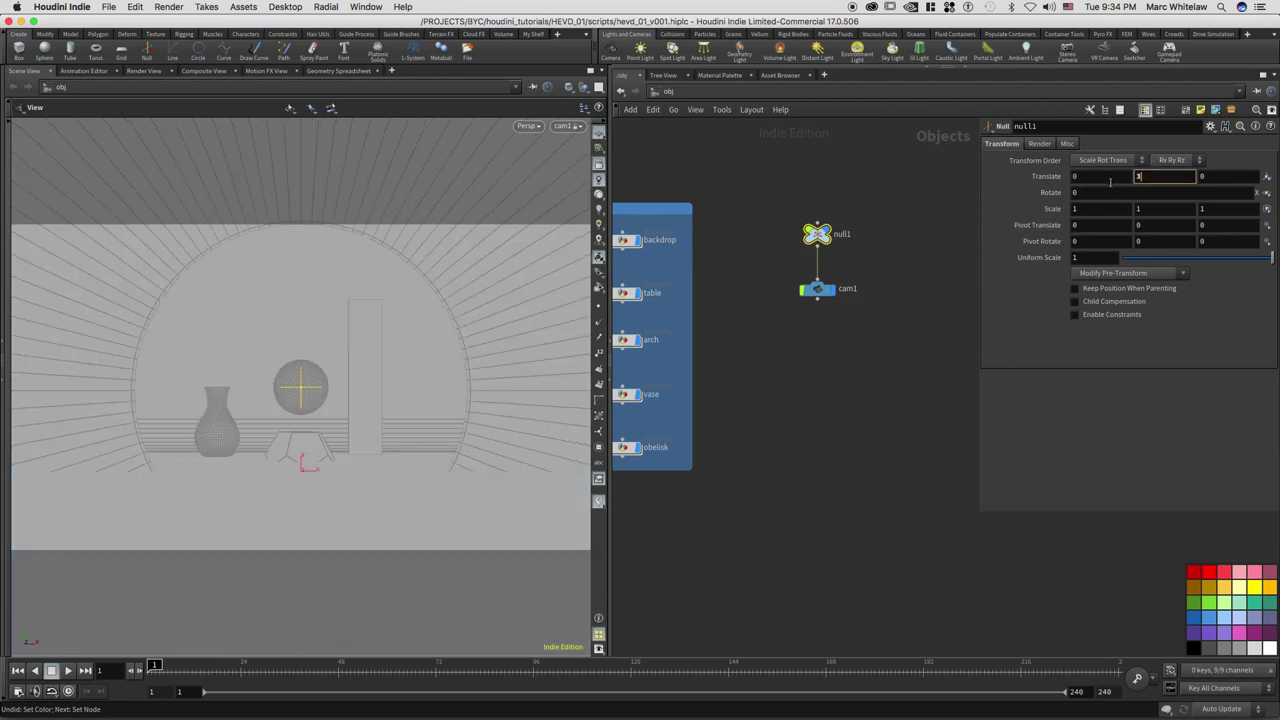
{"action": "key", "text": "Return"}
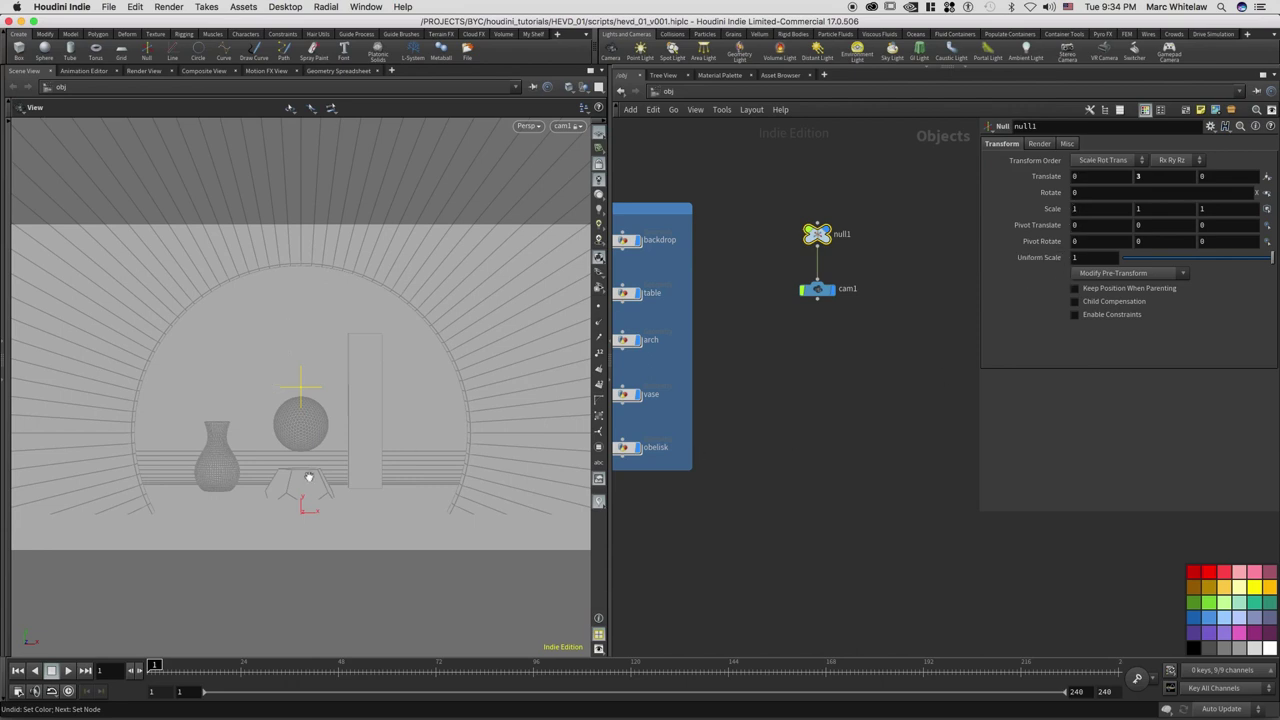
- Enclose null1 and cam1 in a new network box and title it CAM
{"action": "middle_click_drag", "start_coordinate": [799, 360], "coordinate": [736, 409]}
{"action": "left_click_drag", "start_coordinate": [790, 271], "coordinate": [738, 324]}
{"action": "middle_click_drag", "start_coordinate": [801, 303], "coordinate": [819, 311]}
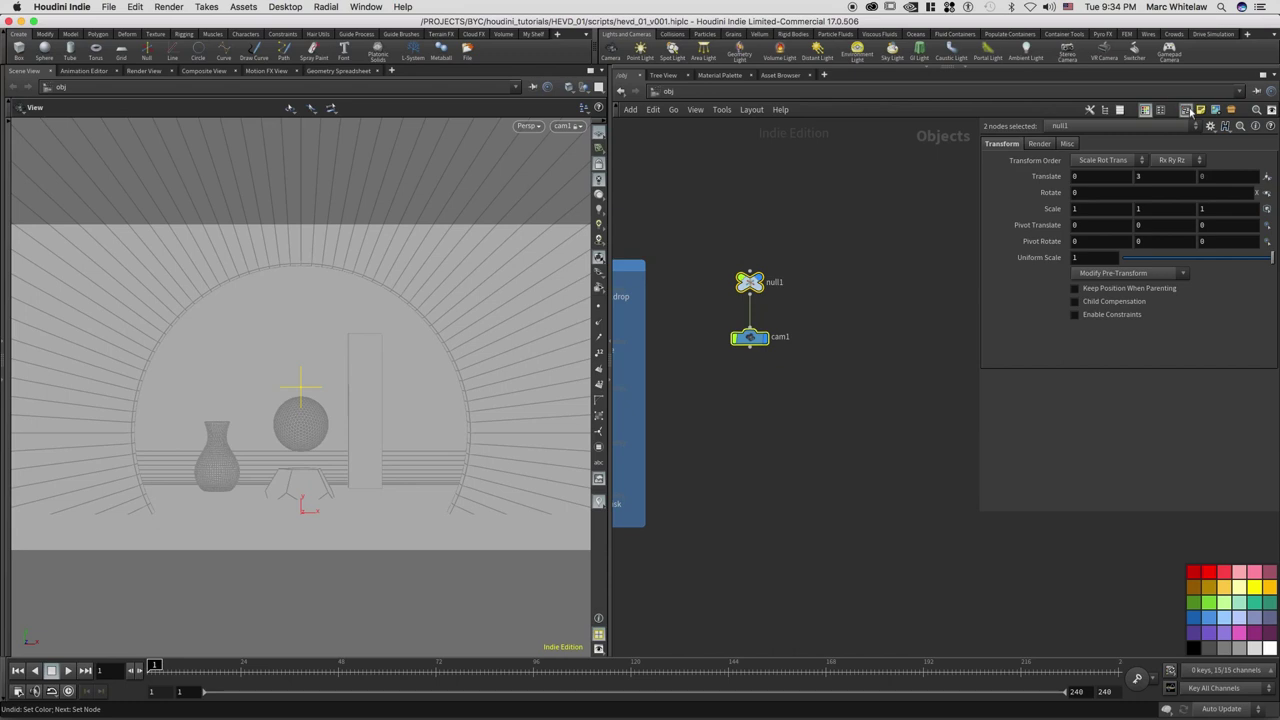
{"action": "key", "text": "shift+o"}
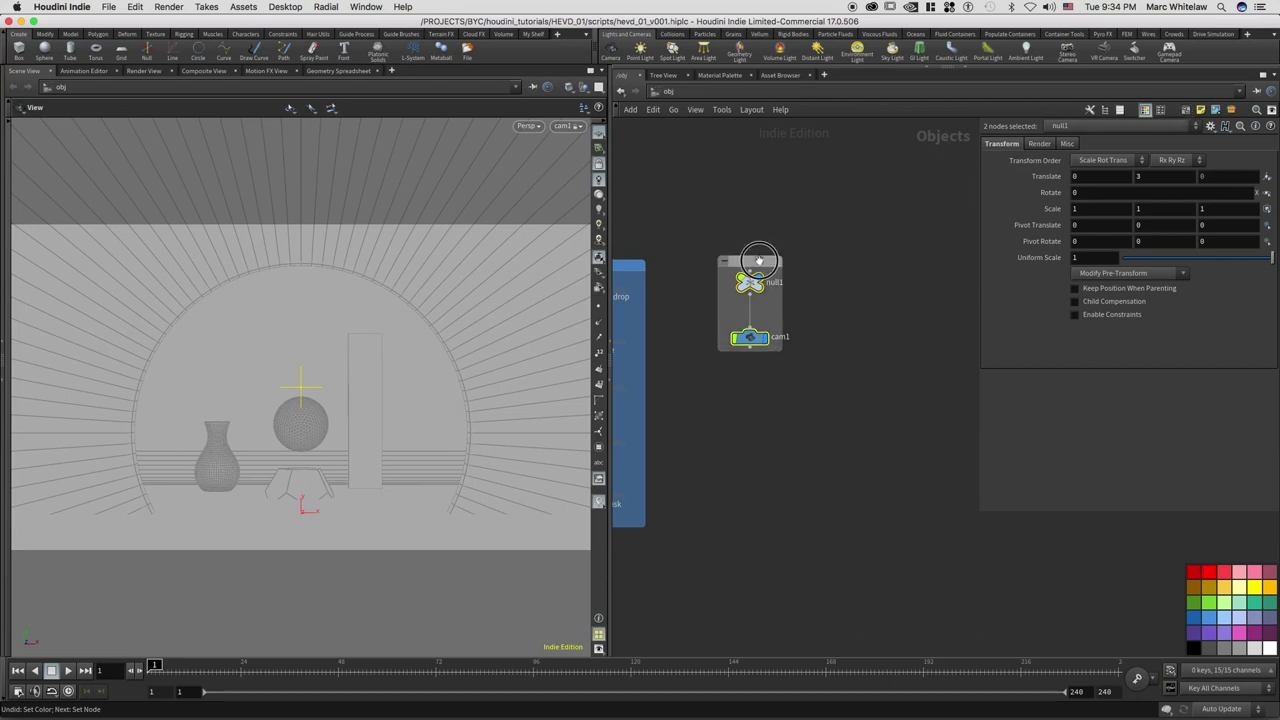
{"action": "double_click", "coordinate": [757, 261]}
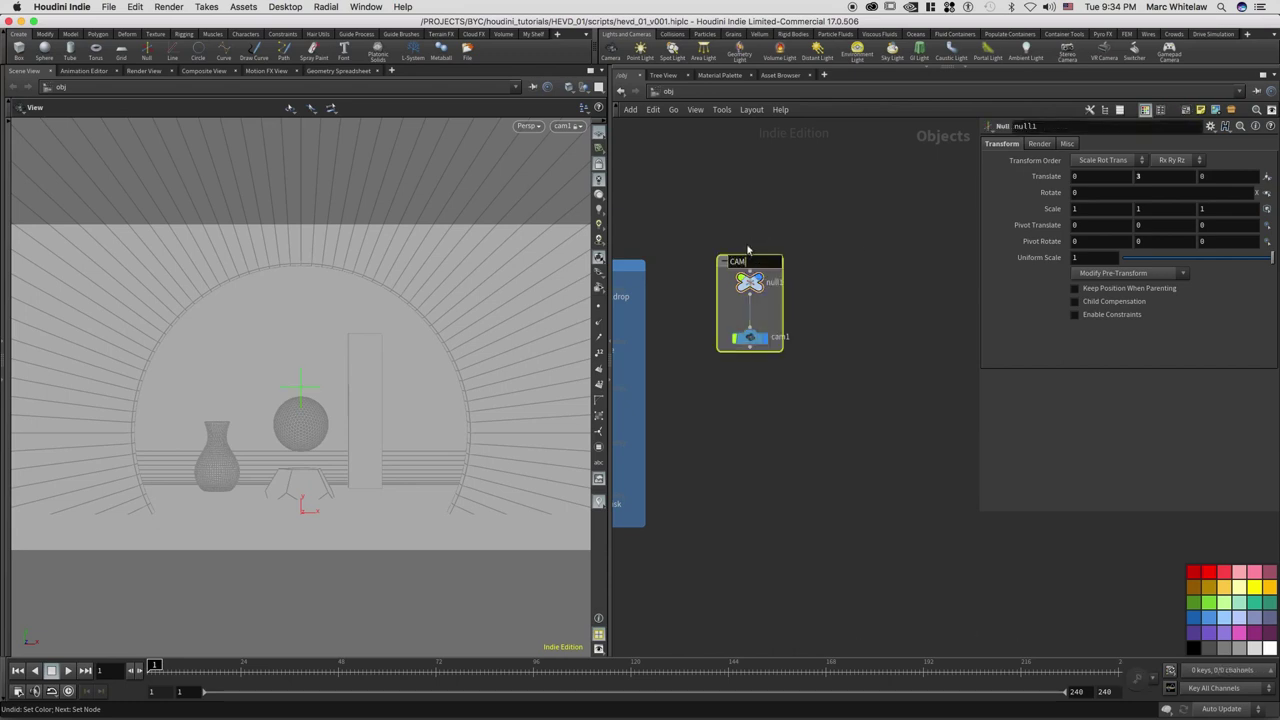
{"action": "key", "text": "Return"}
- Enlarge the CAM network box, place its two nodes inside with more room around them, and colour the box green
{"action": "left_click_drag", "start_coordinate": [783, 351], "coordinate": [853, 424]}
{"action": "left_click_drag", "start_coordinate": [769, 338], "coordinate": [780, 308]}
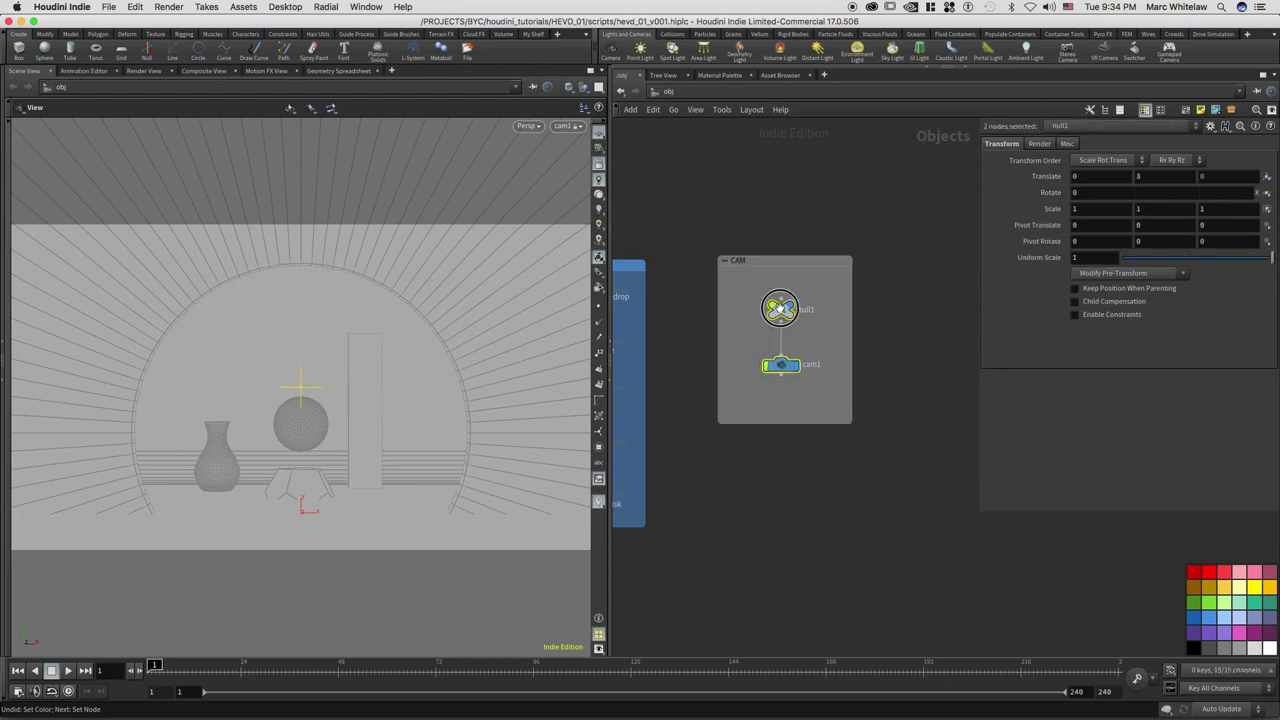
{"action": "left_click", "coordinate": [802, 265]}
{"action": "key", "text": "c"}
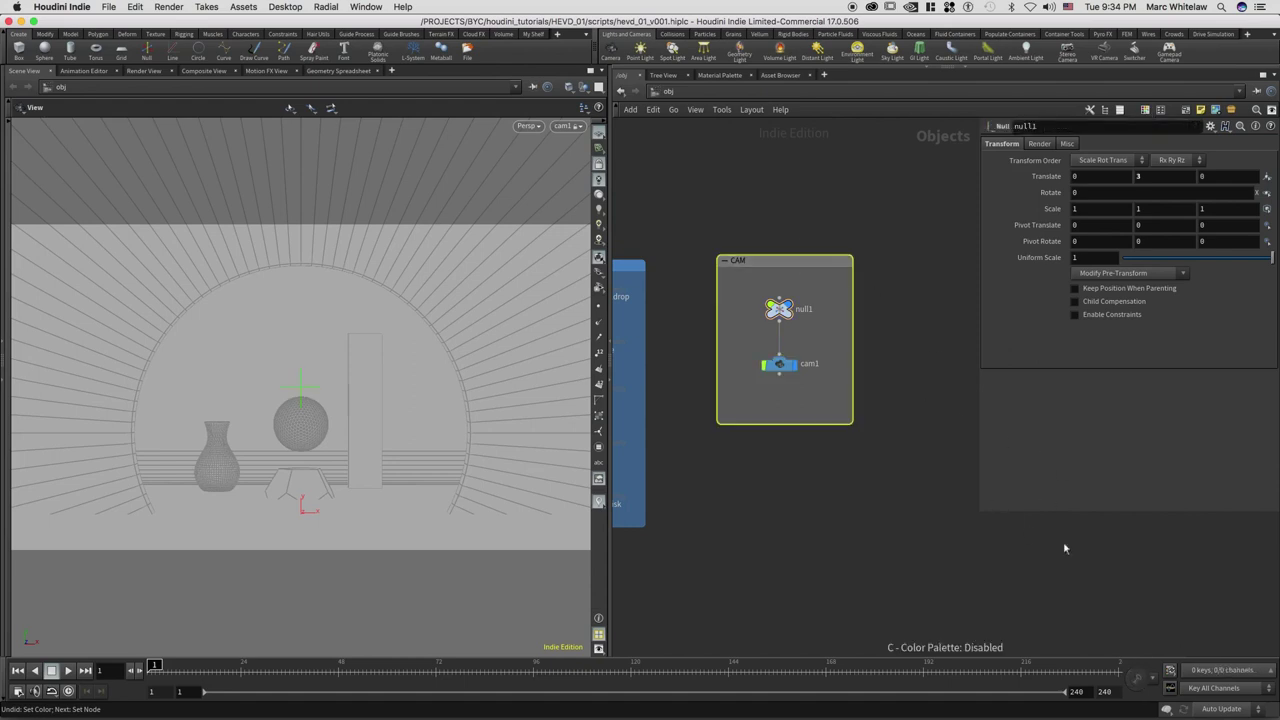
{"action": "key", "text": "c"}
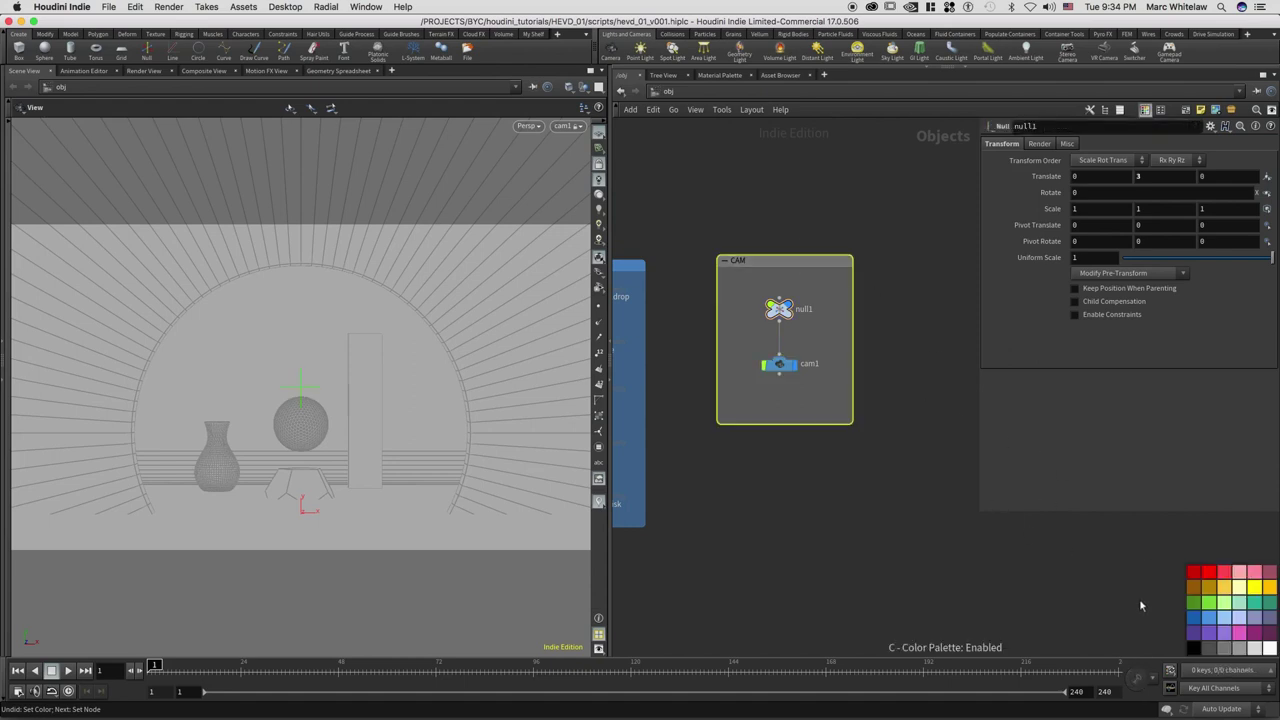
{"action": "left_click", "coordinate": [1208, 601]}
{"action": "middle_click_drag", "start_coordinate": [894, 252], "coordinate": [764, 259]}
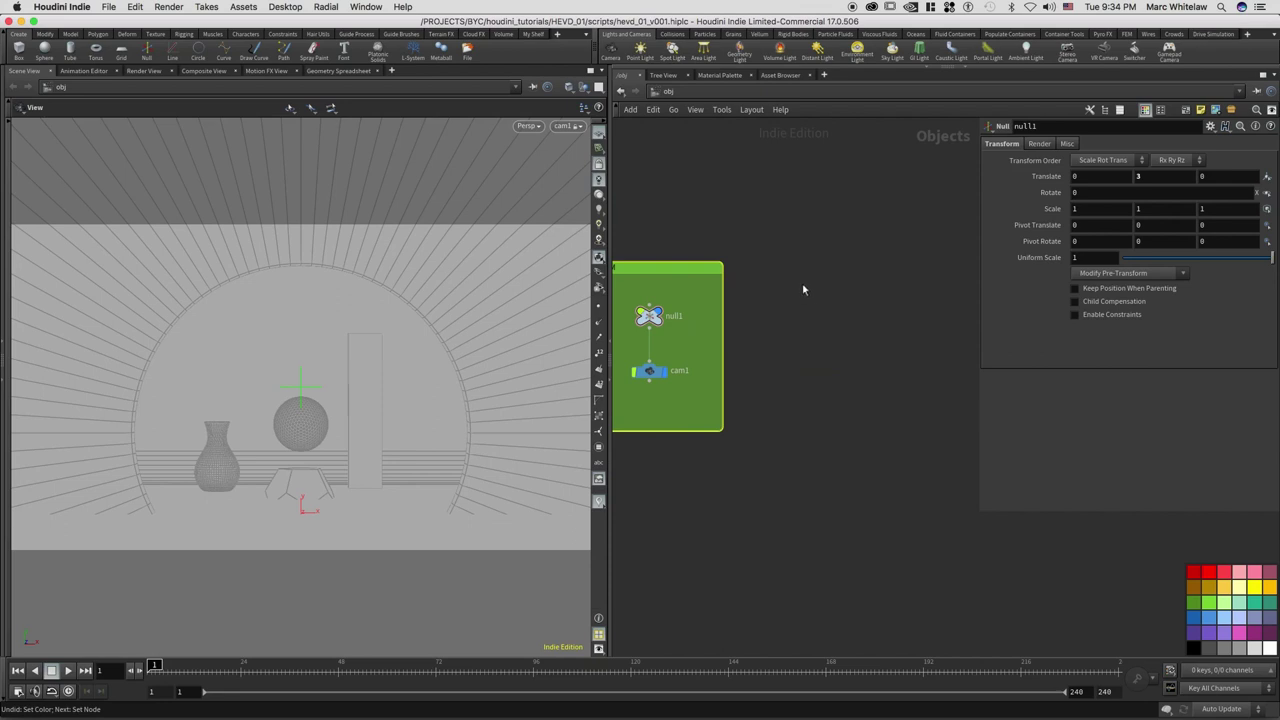
{"action": "middle_click_drag", "start_coordinate": [776, 315], "coordinate": [837, 300]}
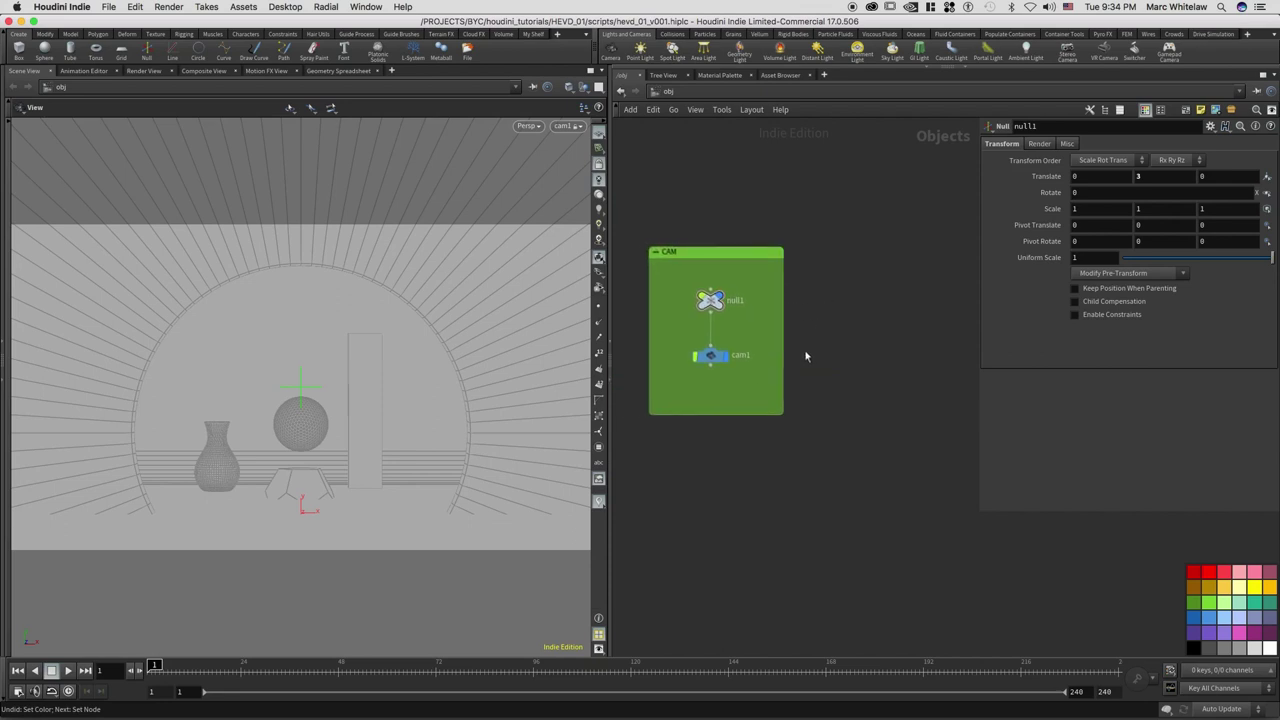
- Unlock cam1 from the view and tumble out of the camera to examine the whole set from the home view
{"action": "left_click", "coordinate": [710, 355]}
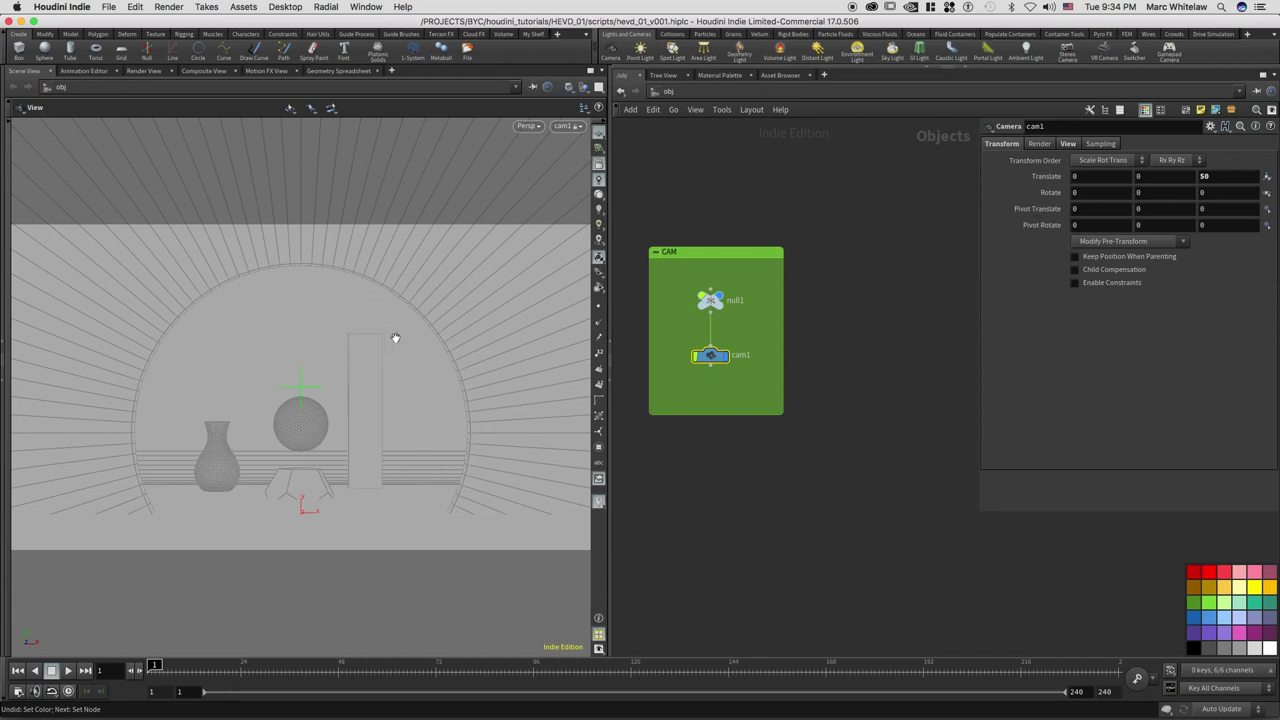
{"action": "left_click", "coordinate": [598, 163]}
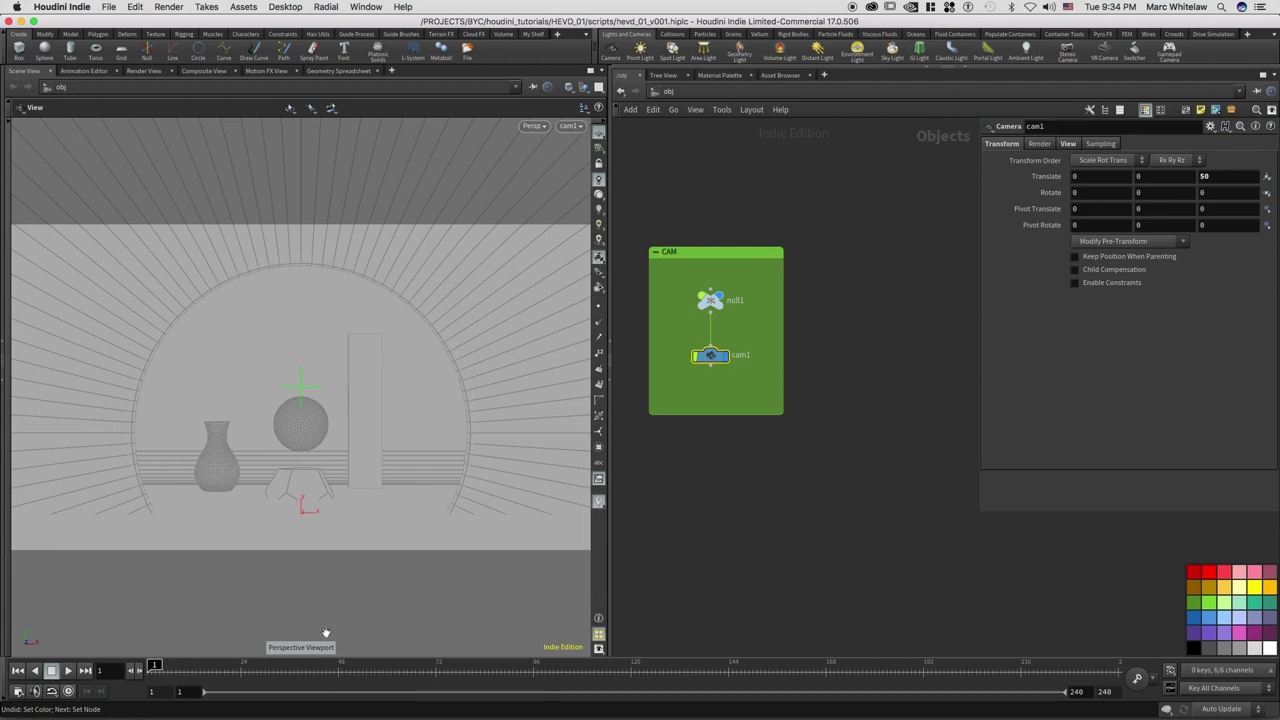
{"action": "scroll", "coordinate": [424, 340], "scroll_direction": "down", "scroll_amount": 5}
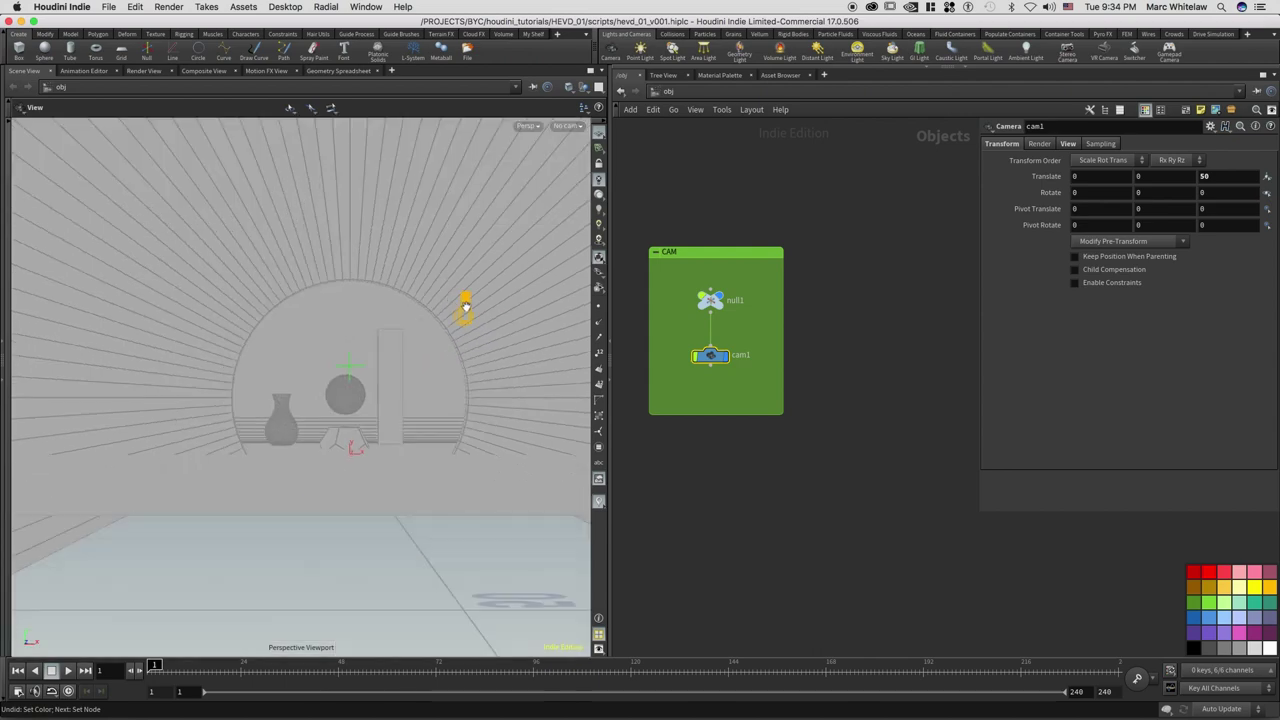
{"action": "left_click_drag", "start_coordinate": [425, 344], "coordinate": [434, 257]}
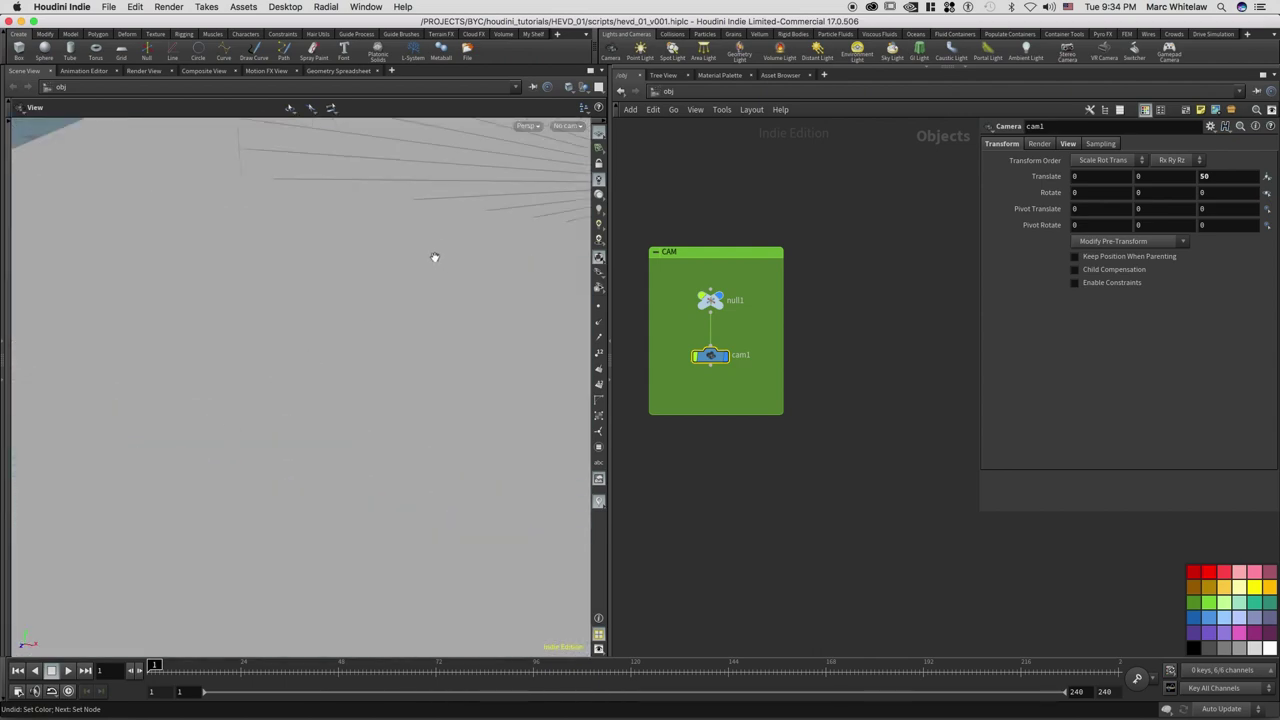
{"action": "key", "text": "h"}
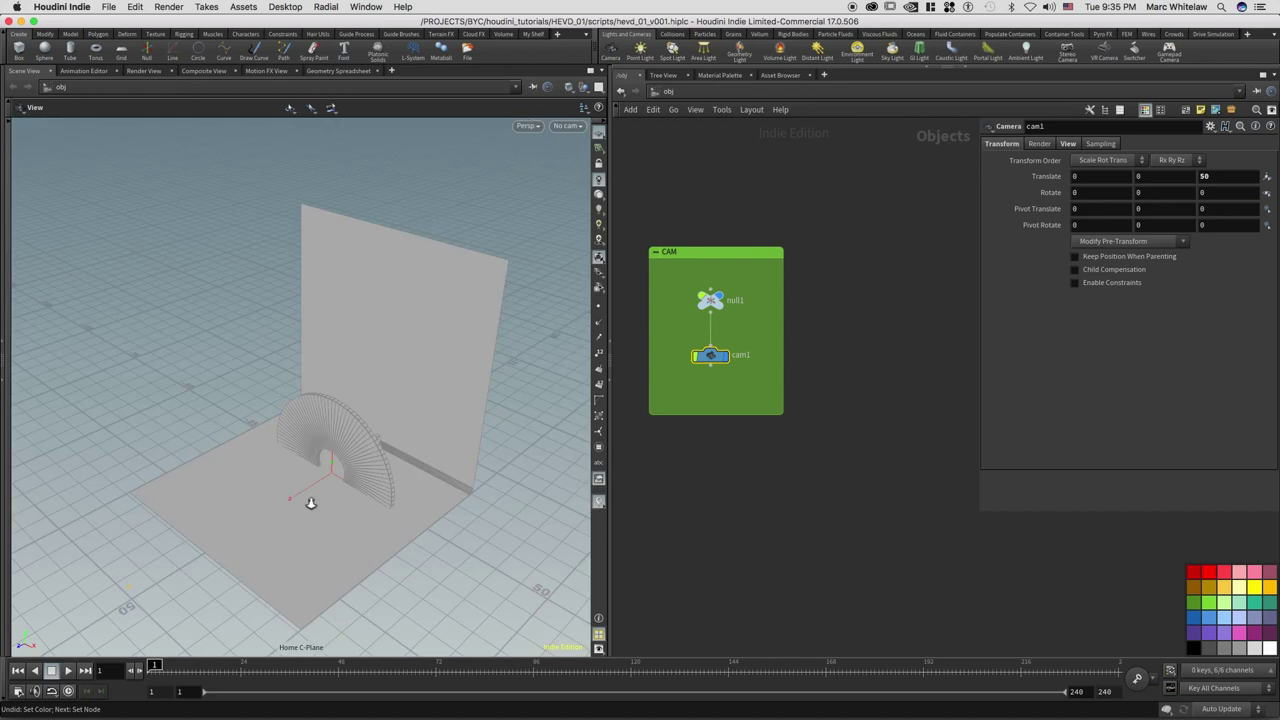
{"action": "right_click_drag", "start_coordinate": [368, 453], "coordinate": [457, 377]}
{"action": "mouse_move", "coordinate": [457, 377]}
{"action": "left_mouse_down"}
{"action": "mouse_move", "coordinate": [477, 366]}
{"action": "mouse_move", "coordinate": [468, 371]}
{"action": "left_mouse_up"}
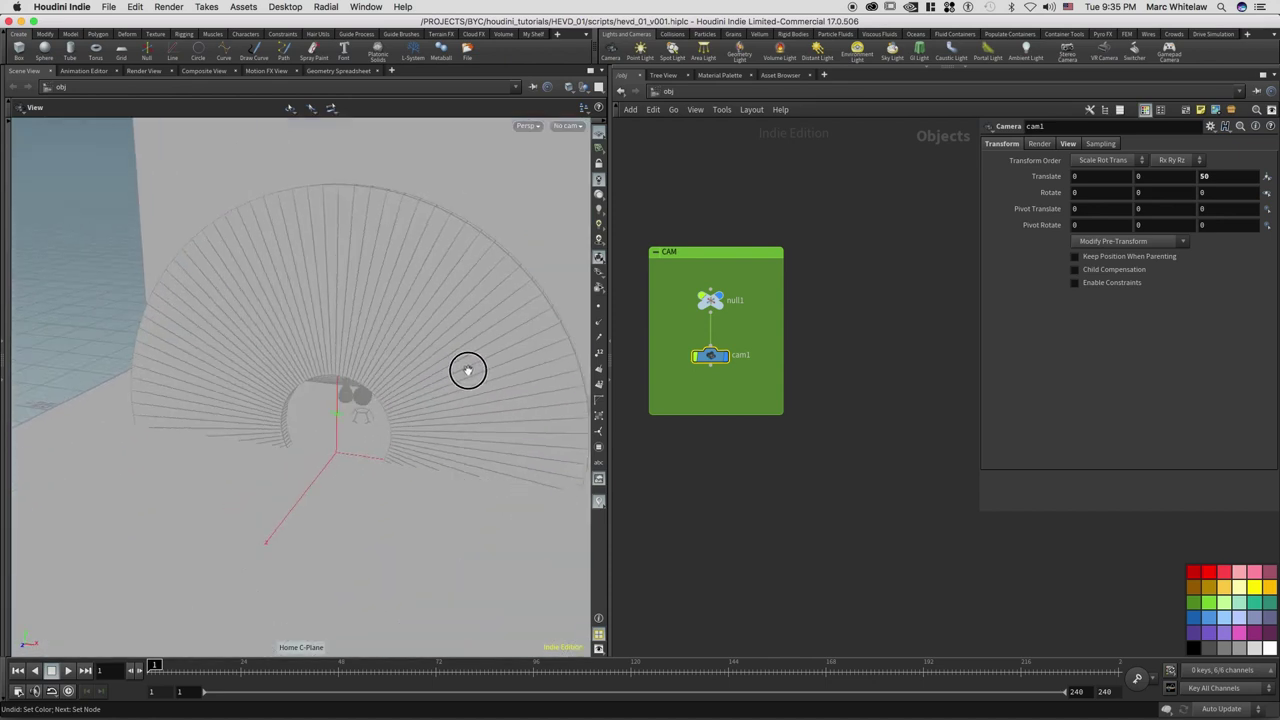
{"action": "right_click_drag", "start_coordinate": [468, 371], "coordinate": [411, 351]}
{"action": "key", "text": "h"}
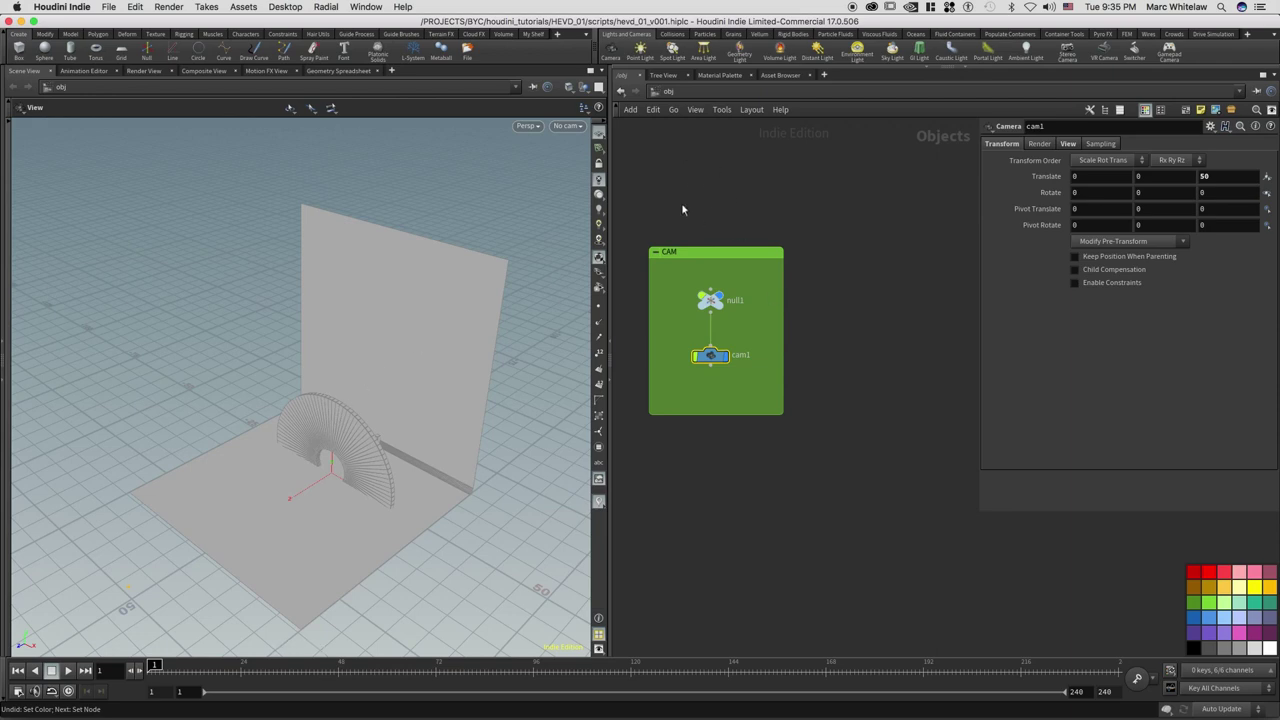
- Frame cam1 in the view, return to the home view and examine the set around the arch from several angles
{"action": "middle_click_drag", "start_coordinate": [670, 205], "coordinate": [739, 200]}
{"action": "left_click_drag", "start_coordinate": [822, 339], "coordinate": [723, 389]}
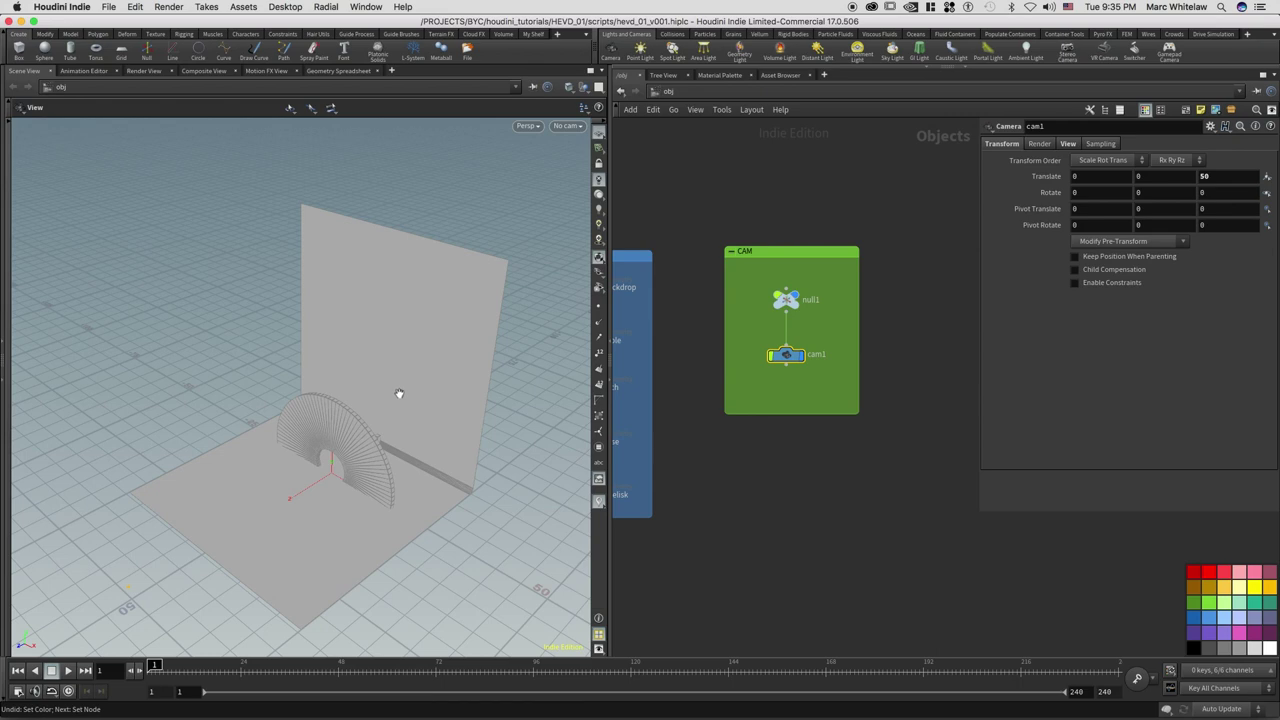
{"action": "key", "text": "f"}
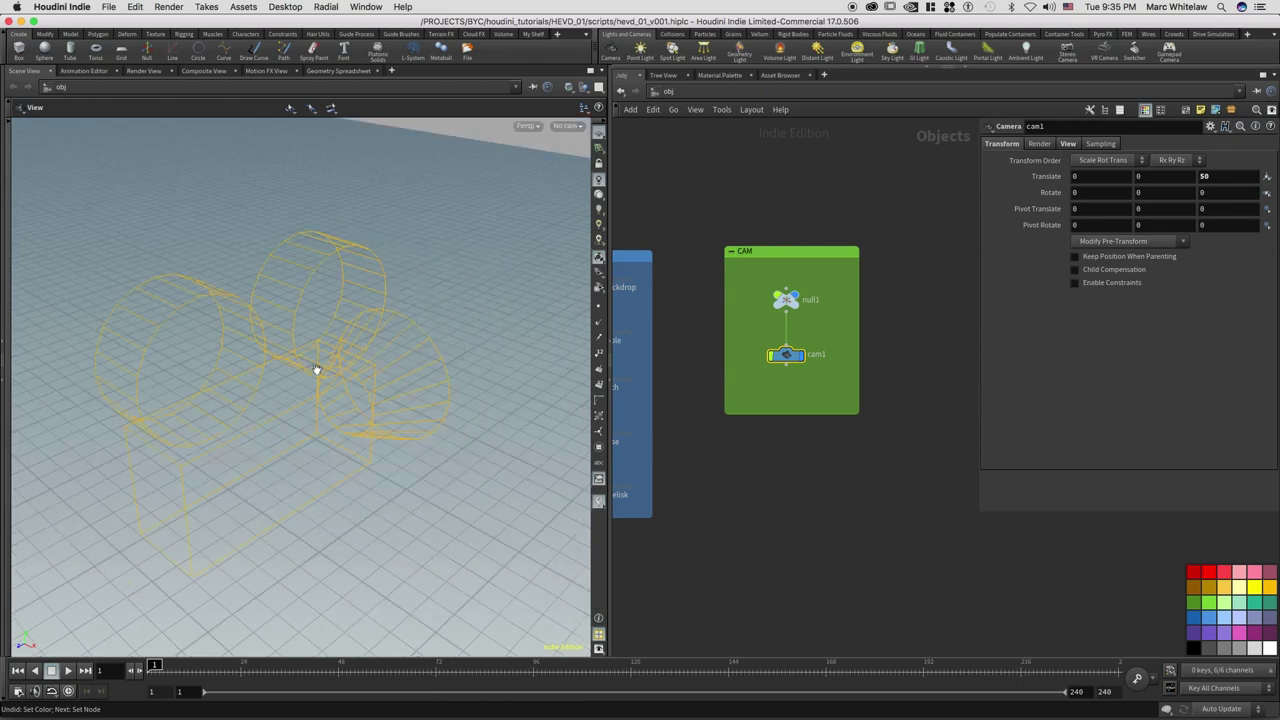
{"action": "key", "text": "h"}
{"action": "right_click_drag", "start_coordinate": [394, 442], "coordinate": [346, 439]}
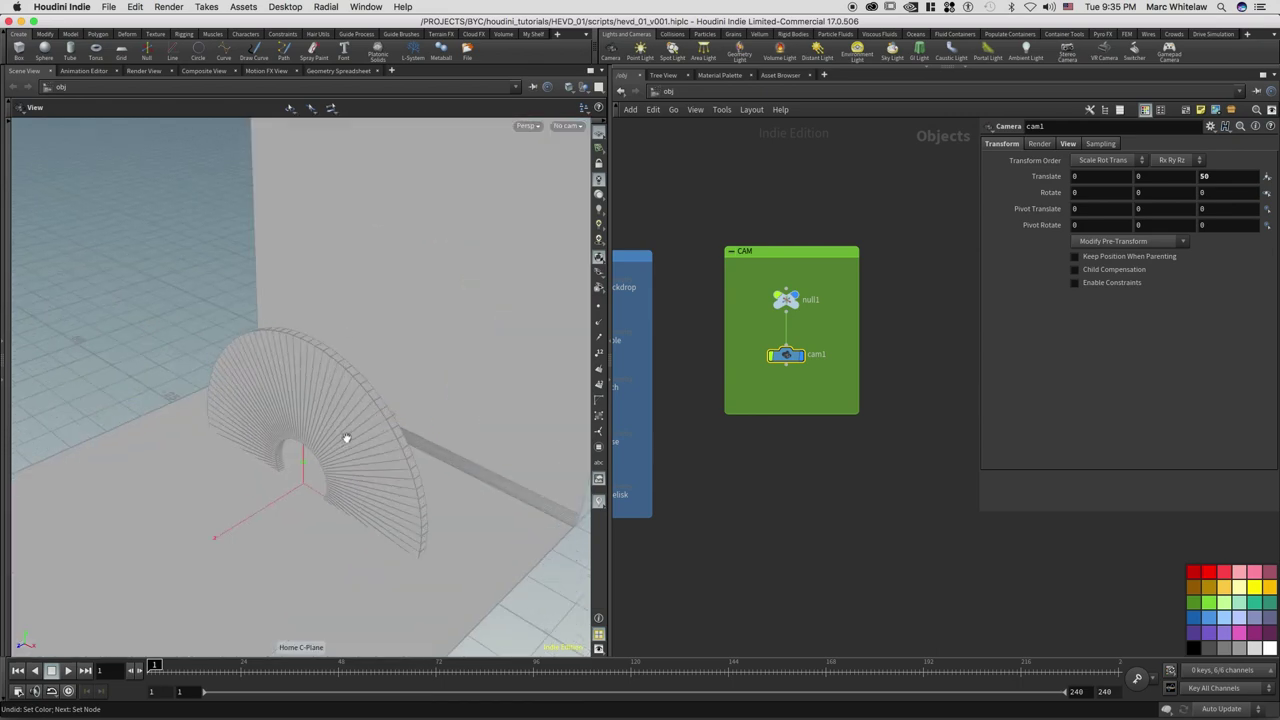
{"action": "middle_click_drag", "start_coordinate": [449, 340], "coordinate": [523, 277]}
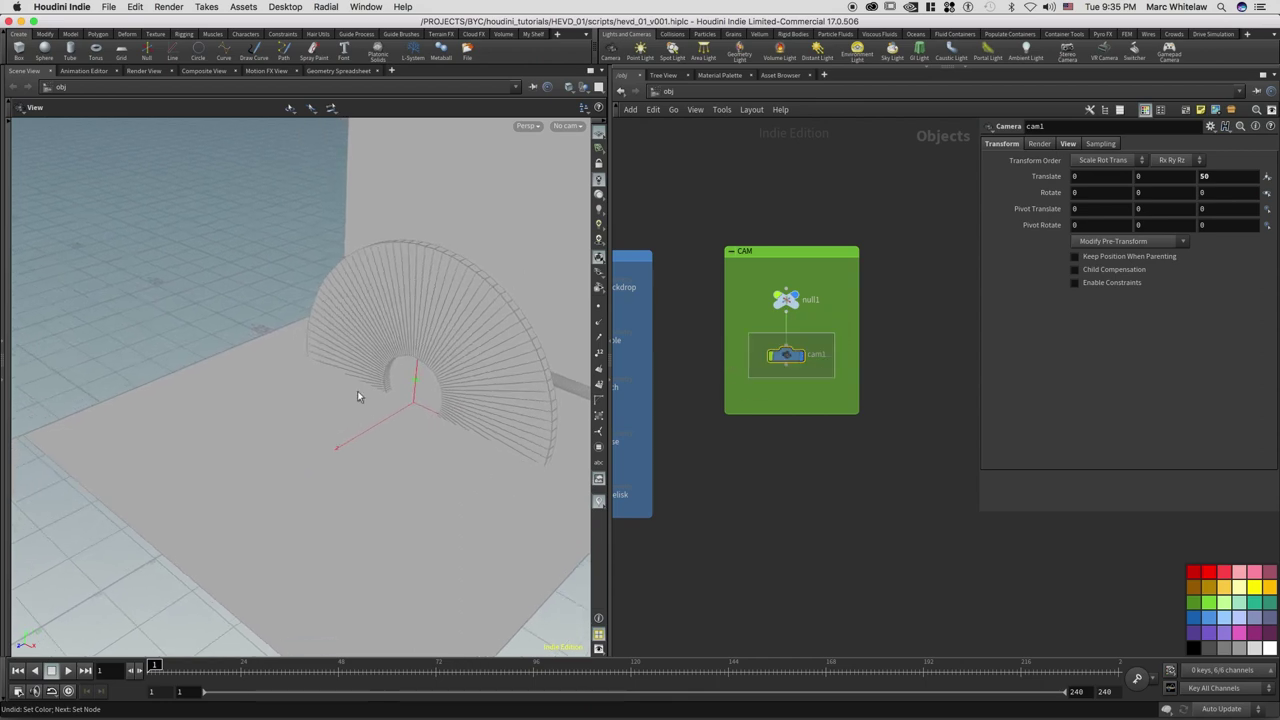
{"action": "left_click_drag", "start_coordinate": [346, 380], "coordinate": [333, 413], "text": "alt"}
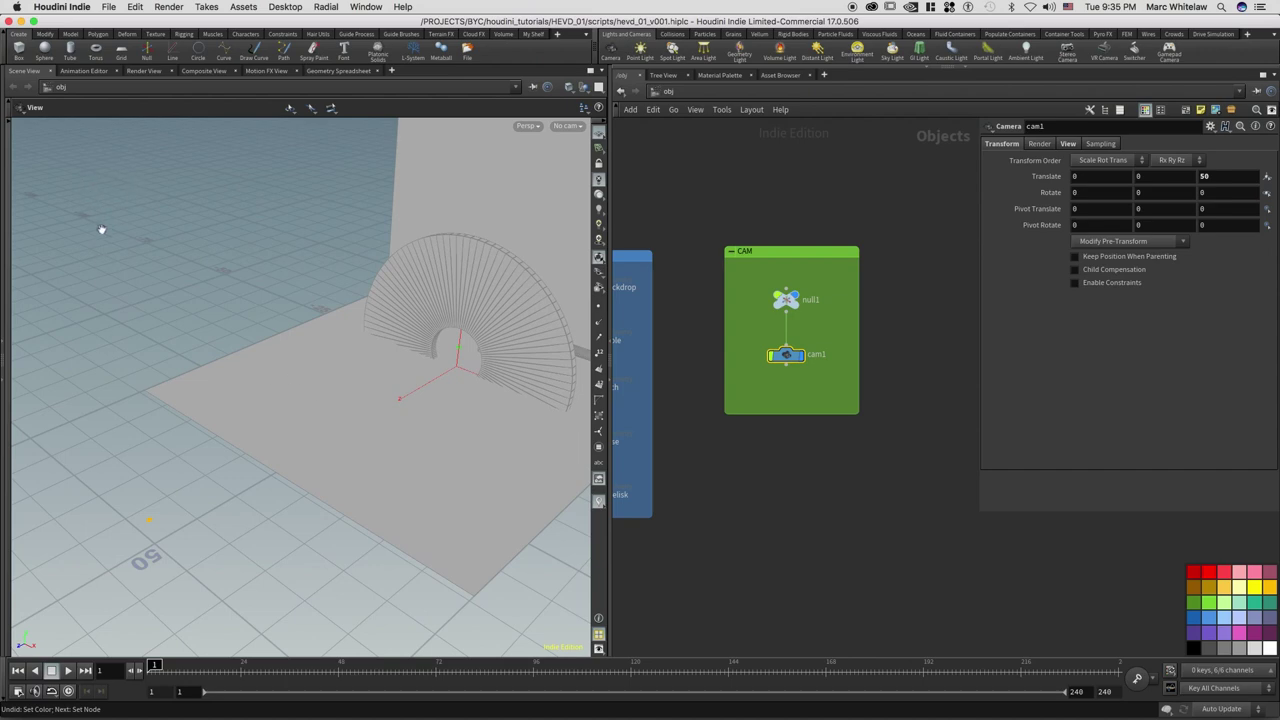
- Reveal the viewport's tool palette and display cam1's manipulation handles in the scene
{"action": "left_click", "coordinate": [9, 124]}
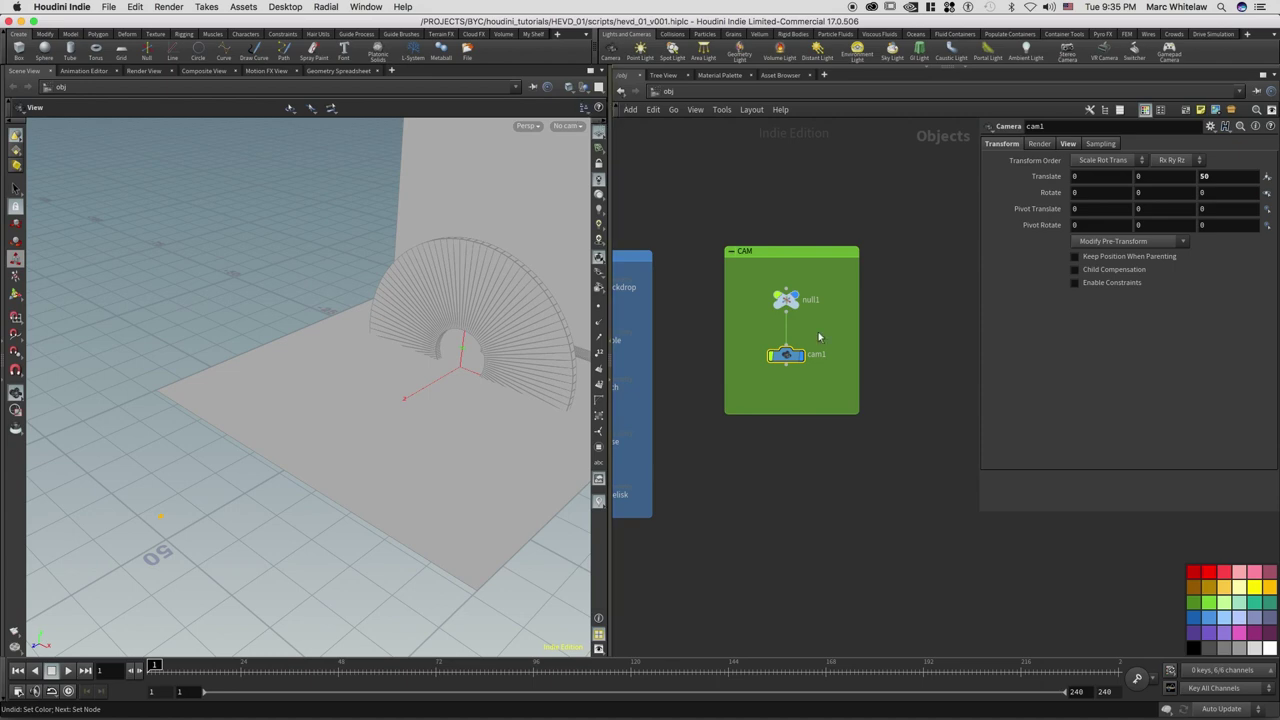
{"action": "left_click_drag", "start_coordinate": [816, 333], "coordinate": [752, 377]}
{"action": "left_click", "coordinate": [1068, 144]}
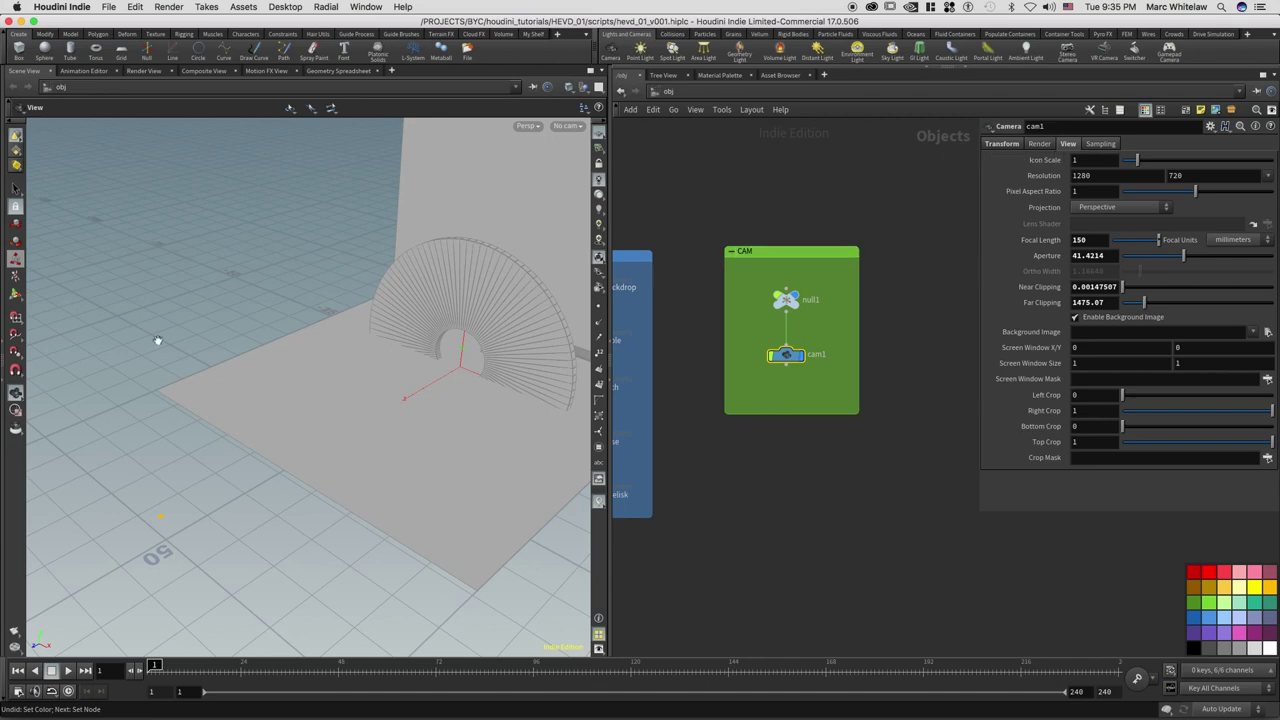
{"action": "left_click", "coordinate": [16, 296]}
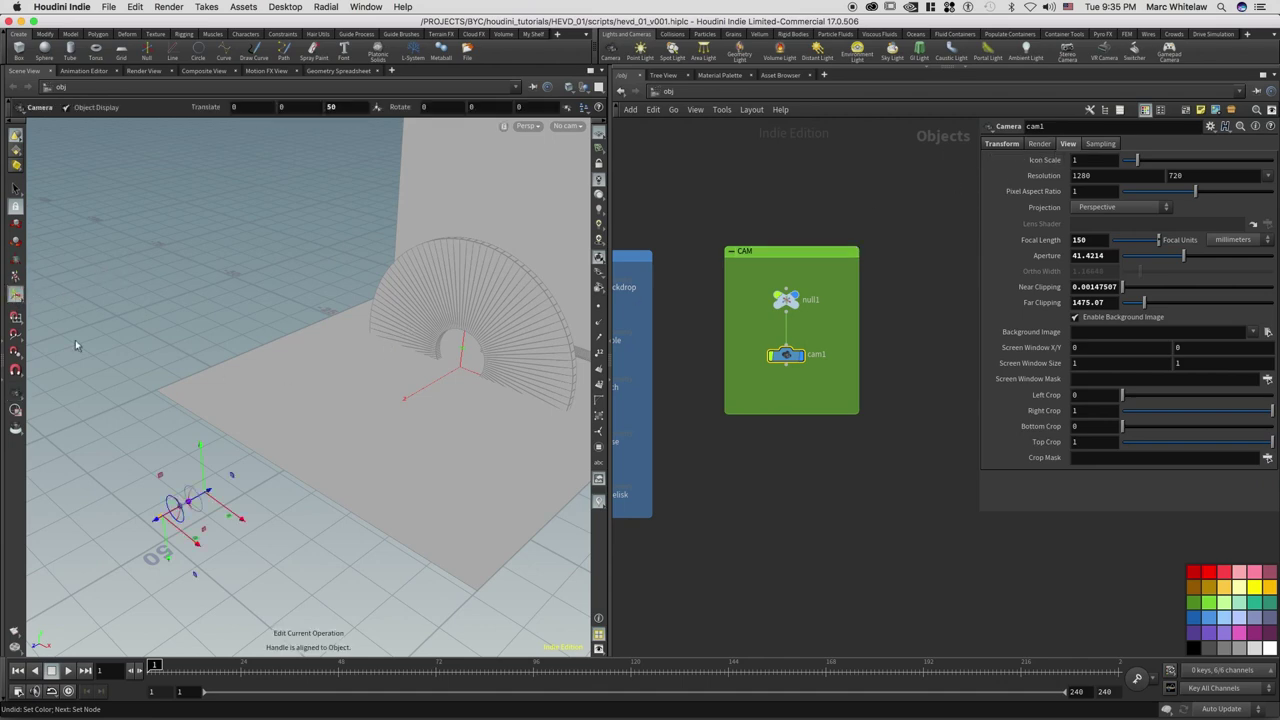
{"action": "key", "text": "space"}
{"action": "middle_click_drag", "start_coordinate": [803, 336], "coordinate": [803, 336]}
- Try F-stop values of 8 and 1.2 in cam1's sampling settings, and return the F-stop to 5.6
{"action": "left_click", "coordinate": [1100, 144]}
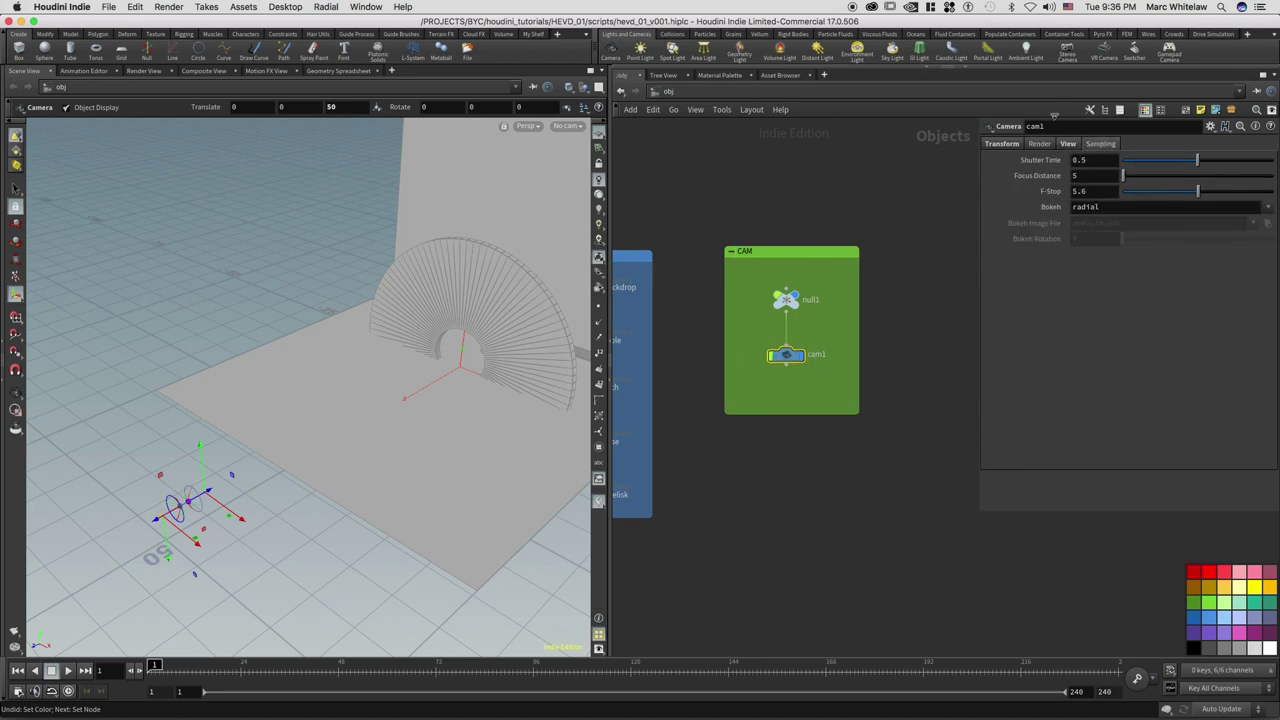
{"action": "left_click", "coordinate": [1080, 191]}
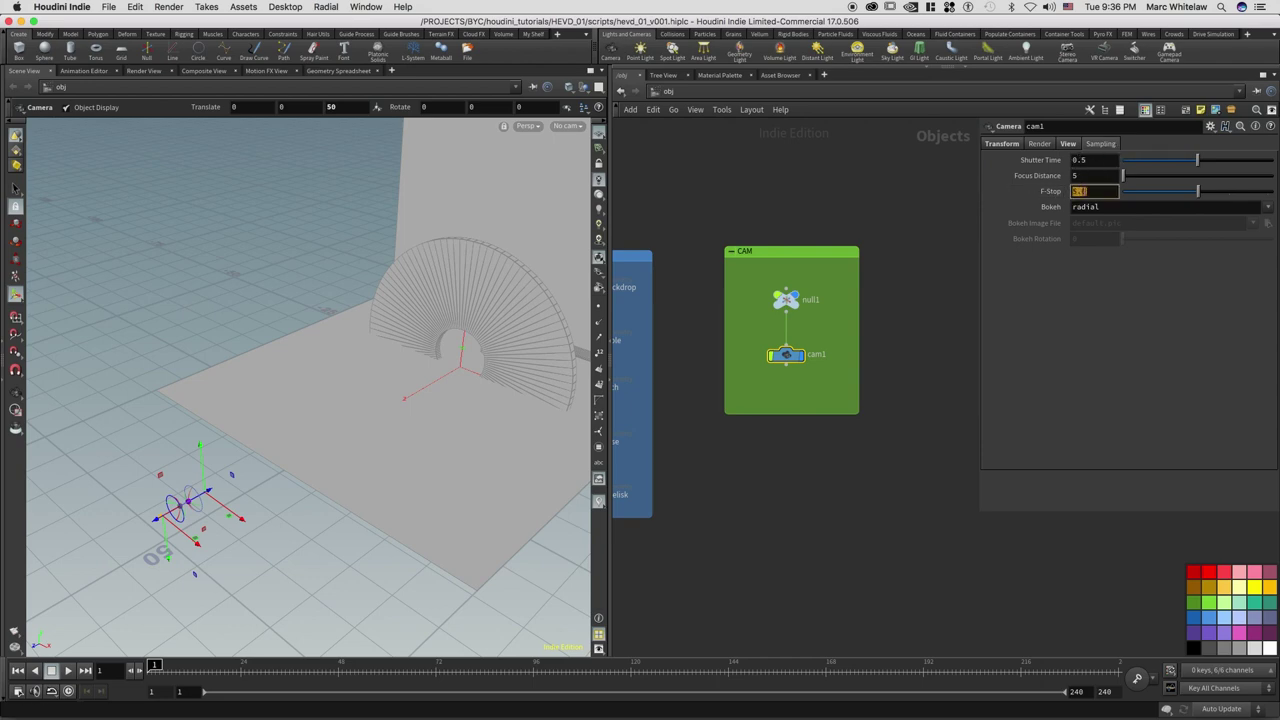
{"action": "type", "text": "8"}
{"action": "key", "text": "Return"}
{"action": "left_click", "coordinate": [1090, 191]}
{"action": "type", "text": "1.2"}
{"action": "key", "text": "Return"}
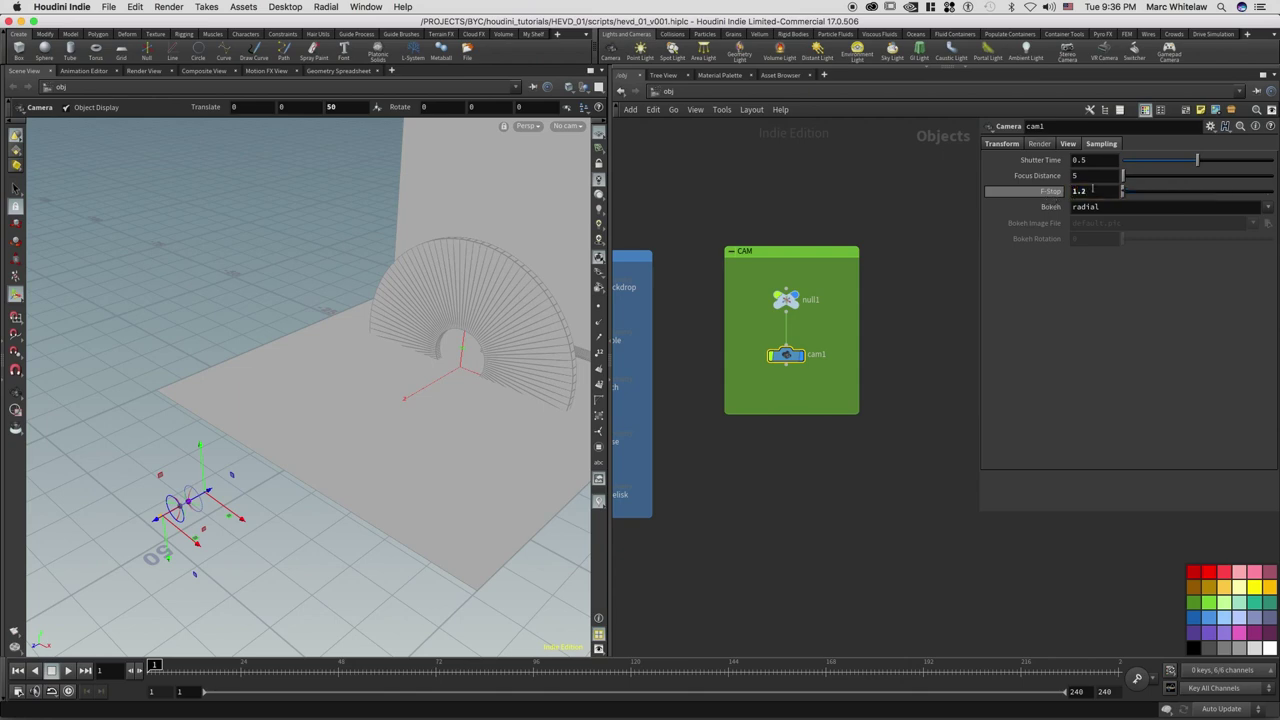
{"action": "left_click", "coordinate": [1094, 193]}
{"action": "type", "text": "5.6"}
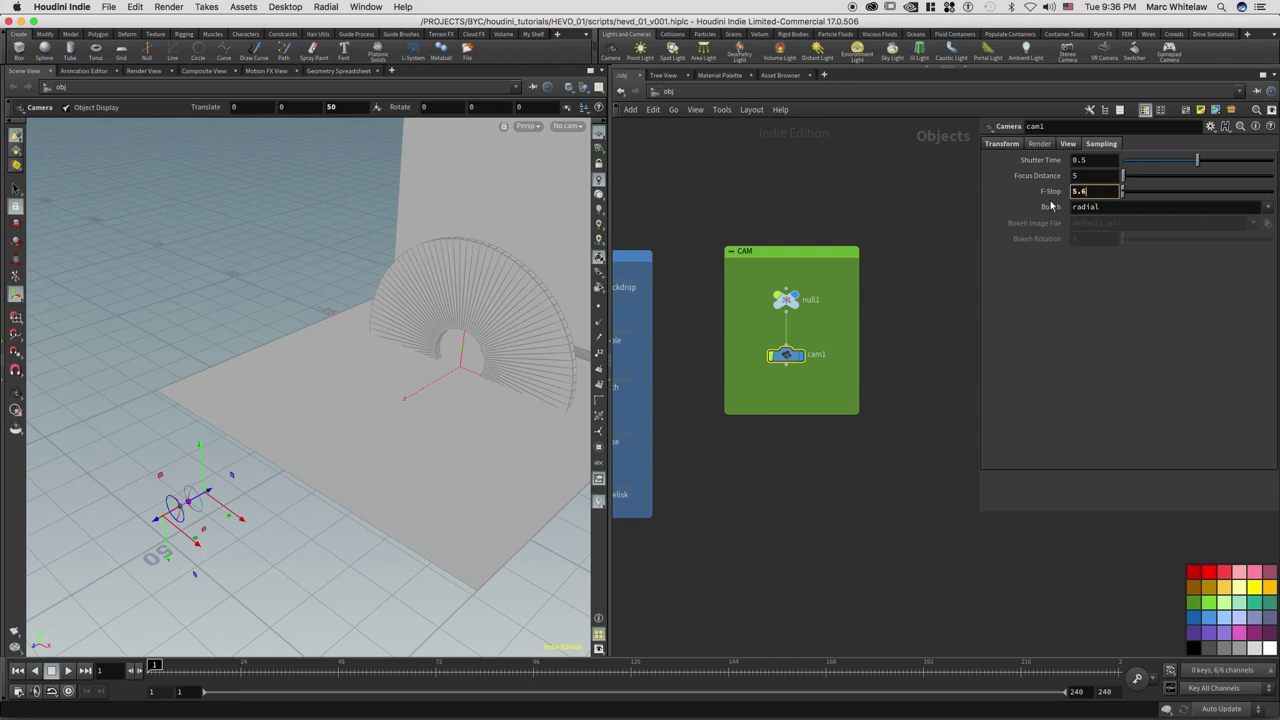
{"action": "key", "text": "Return"}
- Pull cam1's focus handle towards the arch to a focus distance of about 46.97
{"action": "key", "text": "Escape"}
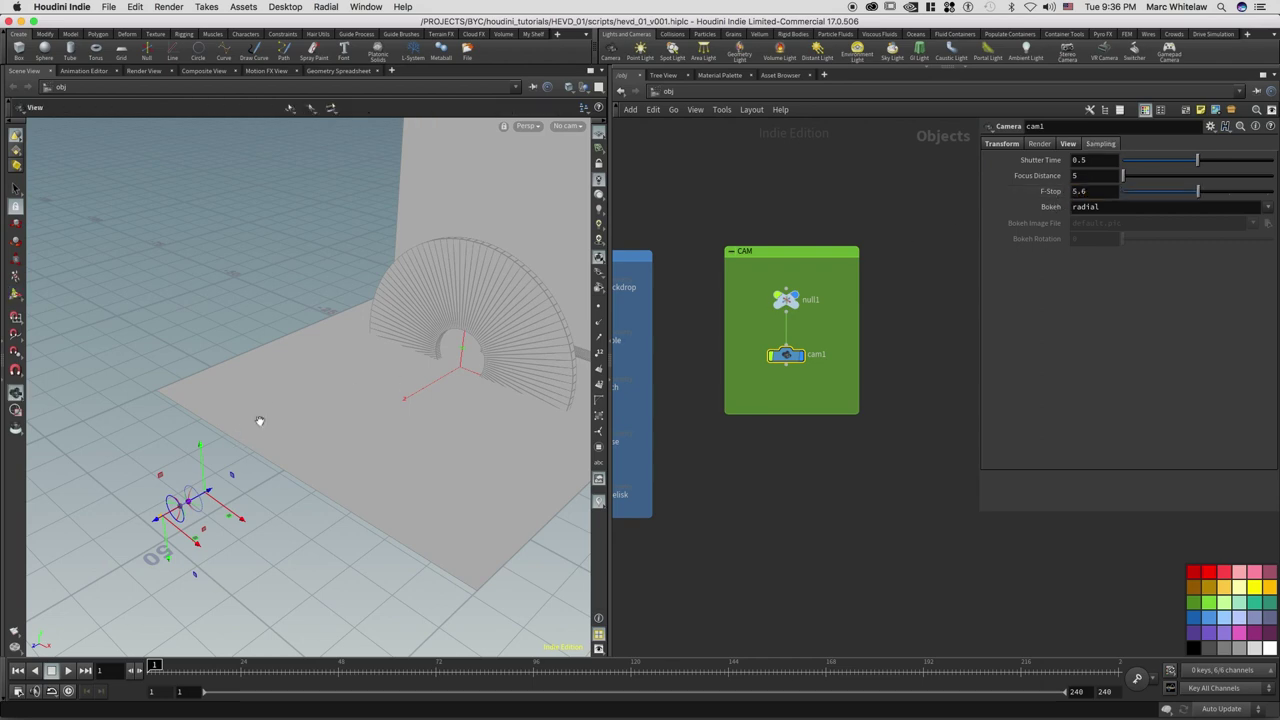
{"action": "left_click_drag", "start_coordinate": [323, 377], "coordinate": [256, 457]}
{"action": "right_click_drag", "start_coordinate": [291, 453], "coordinate": [331, 429]}
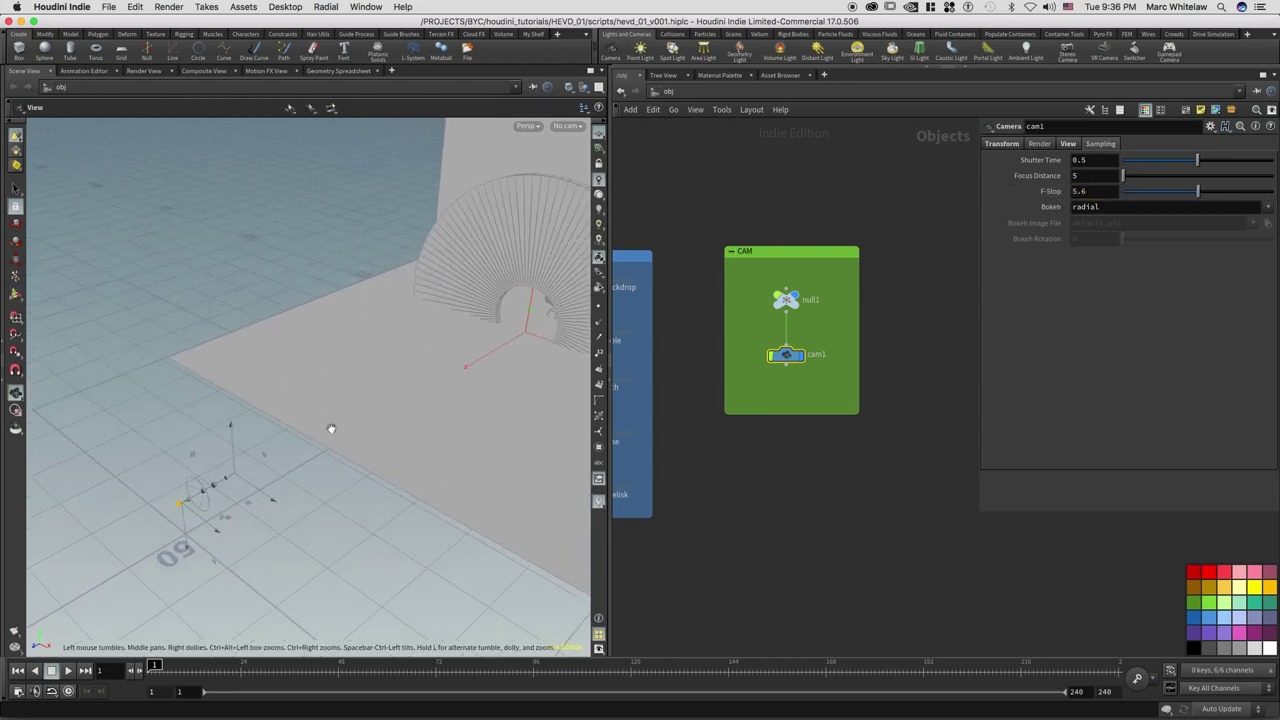
{"action": "left_click_drag", "start_coordinate": [323, 433], "coordinate": [318, 432]}
{"action": "key", "text": "Return"}
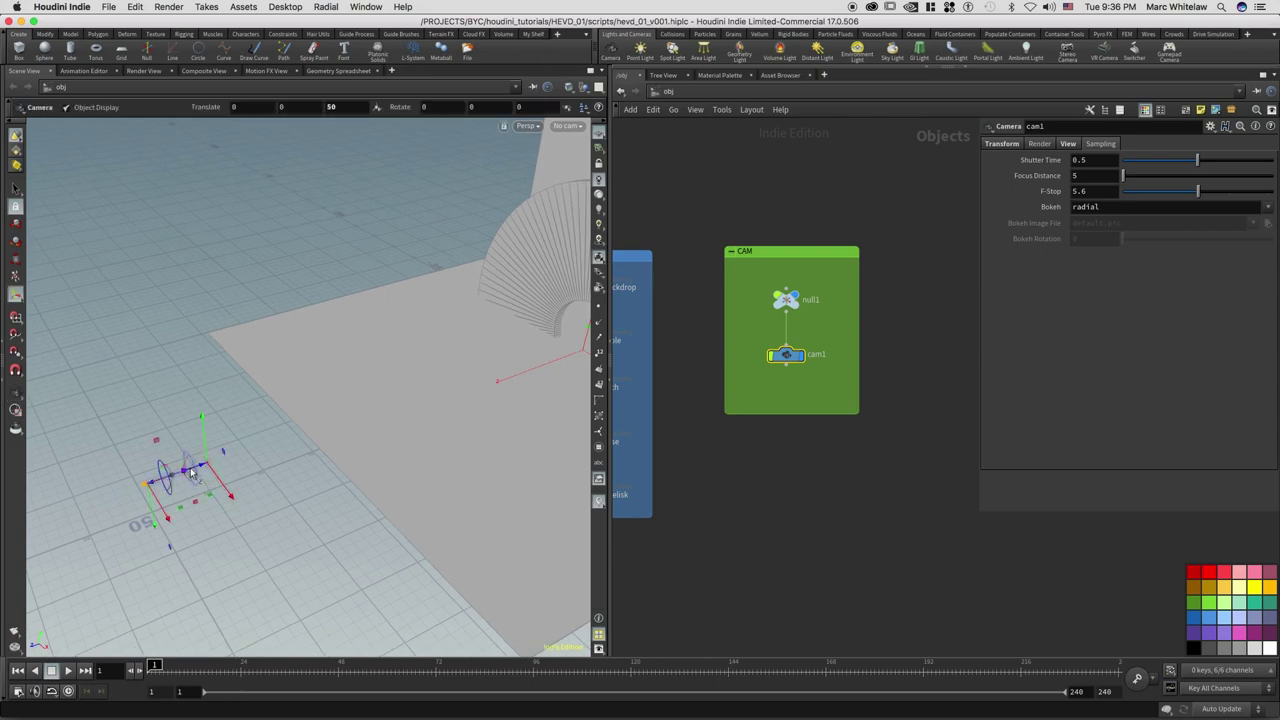
{"action": "left_click_drag", "start_coordinate": [193, 474], "coordinate": [591, 337]}
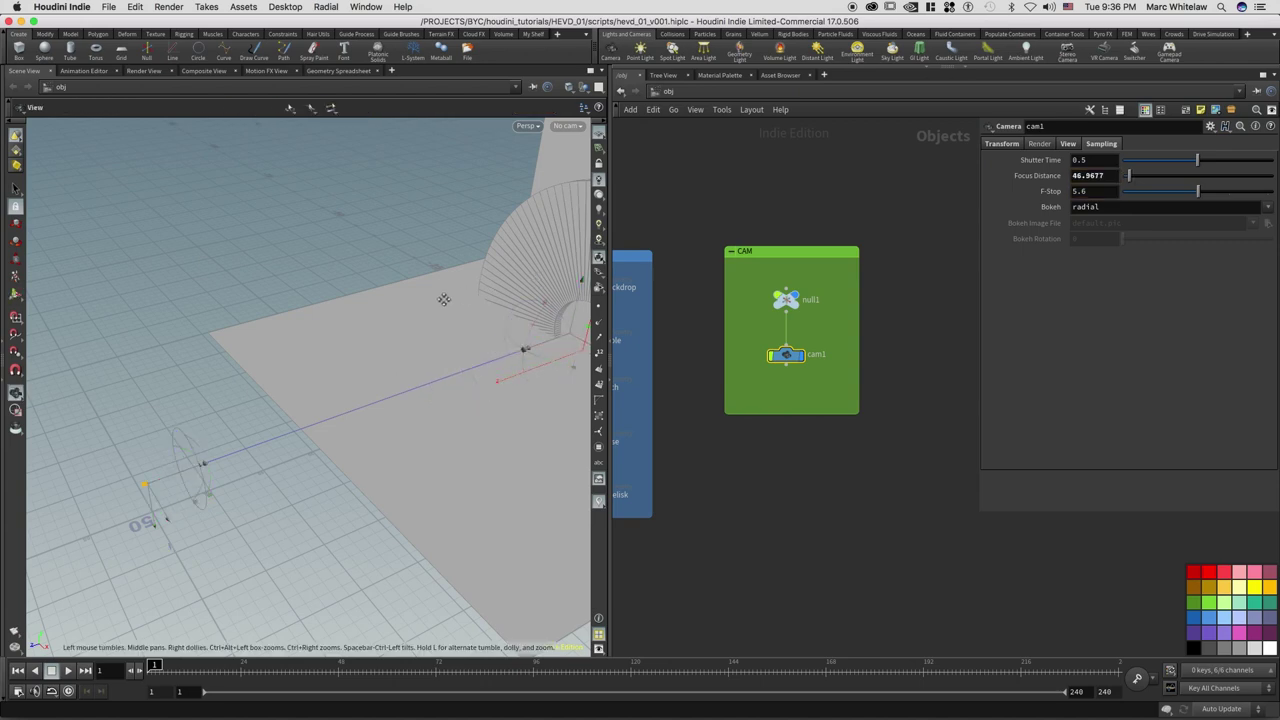
- Extend cam1's focus handle to the arch, at a focus distance of about 56.64, viewing the set from the side
{"action": "middle_click_drag", "start_coordinate": [443, 300], "coordinate": [297, 338], "text": "alt"}
{"action": "left_click_drag", "start_coordinate": [296, 337], "coordinate": [405, 389]}
{"action": "key", "text": "Return"}
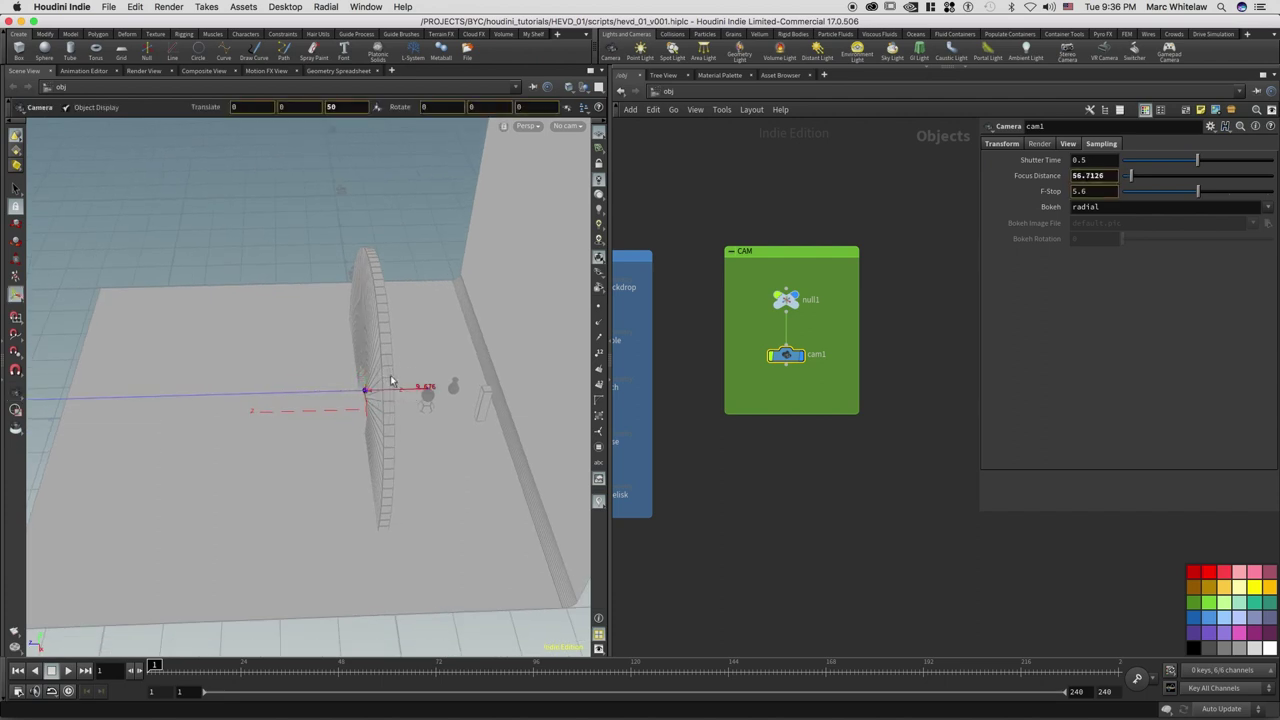
{"action": "key", "text": "Escape"}
{"action": "left_click_drag", "start_coordinate": [306, 357], "coordinate": [347, 358]}
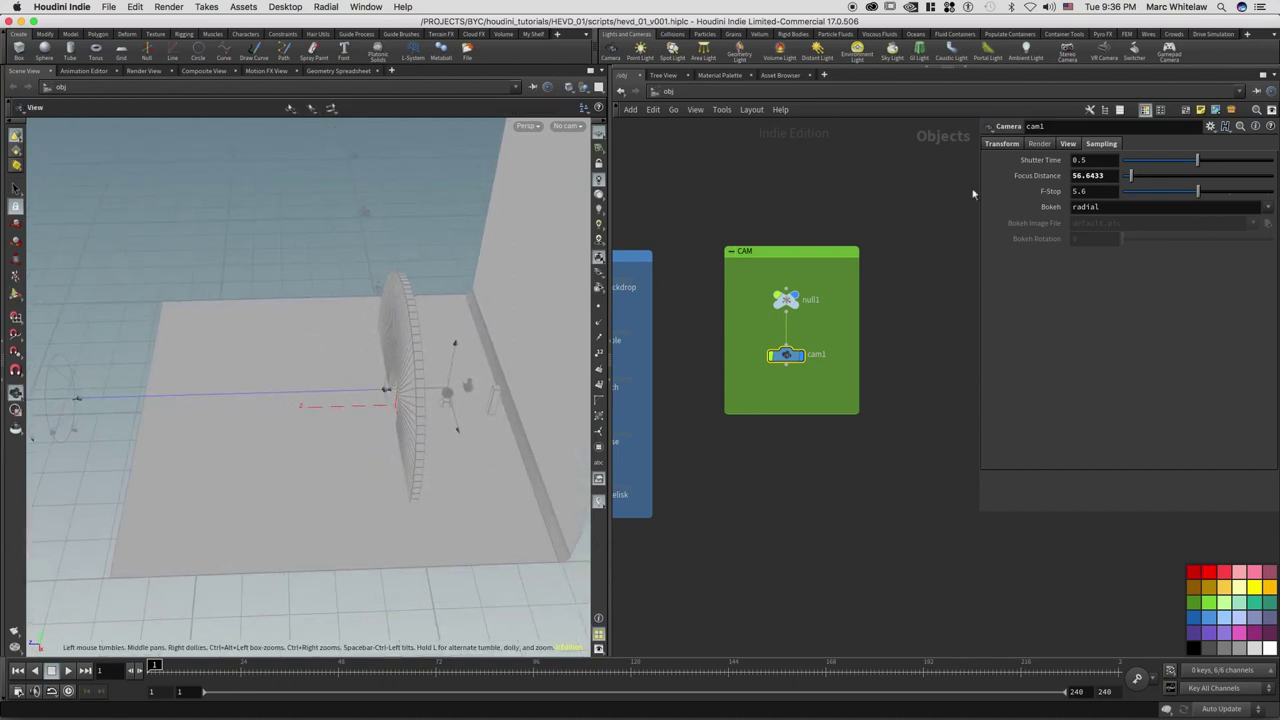
- Hide and redisplay cam1's handles to examine its focus distance from around the set
{"action": "left_click_drag", "start_coordinate": [1087, 191], "coordinate": [1061, 191]}
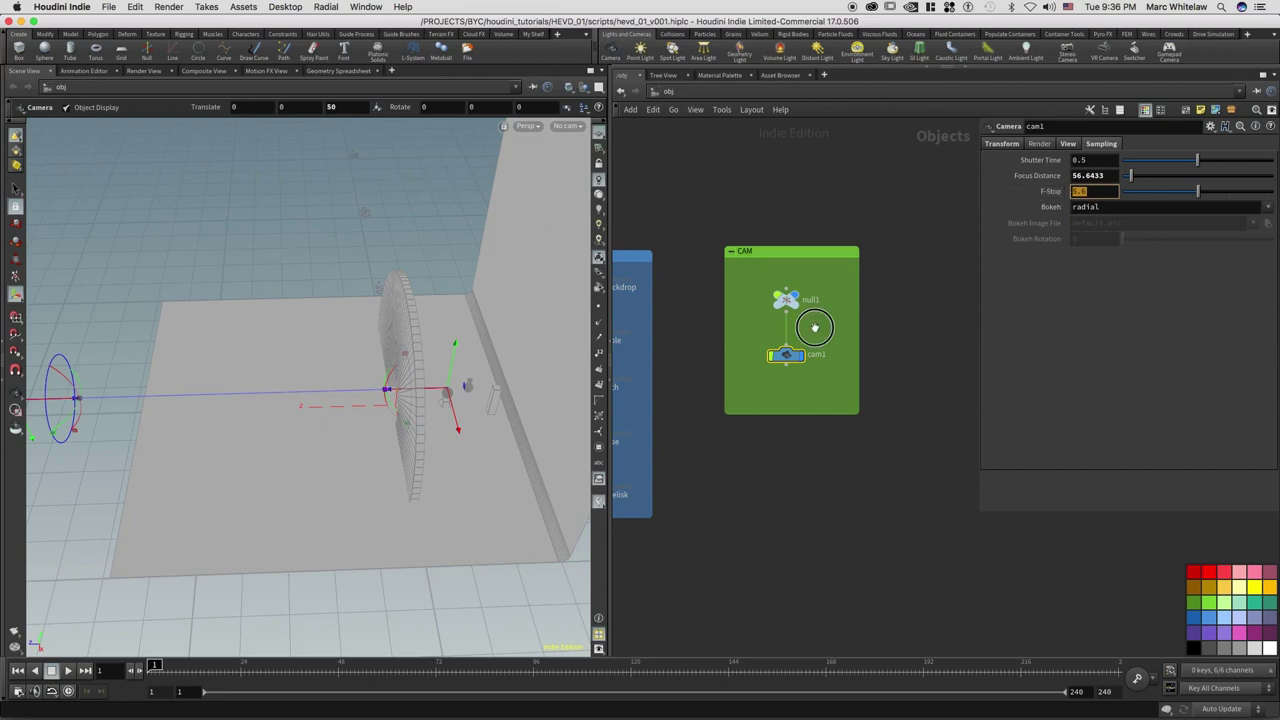
{"action": "left_click_drag", "start_coordinate": [818, 325], "coordinate": [757, 385]}
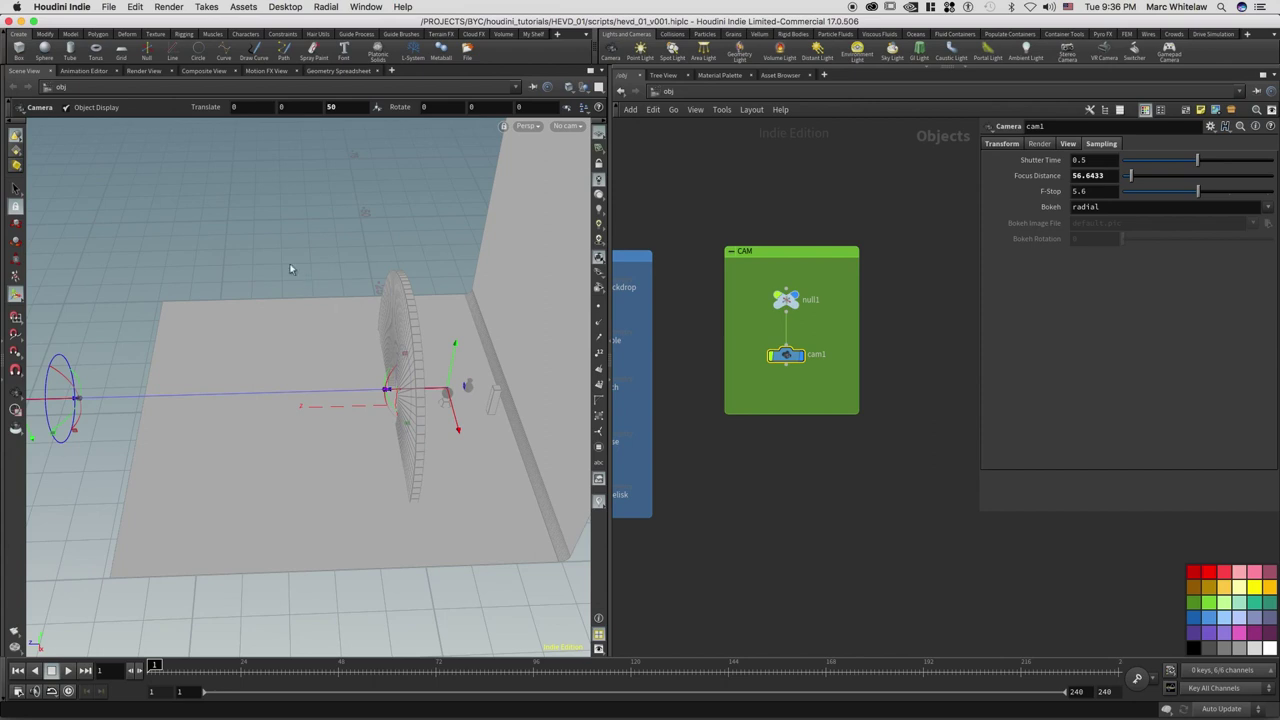
{"action": "left_click", "coordinate": [15, 189]}
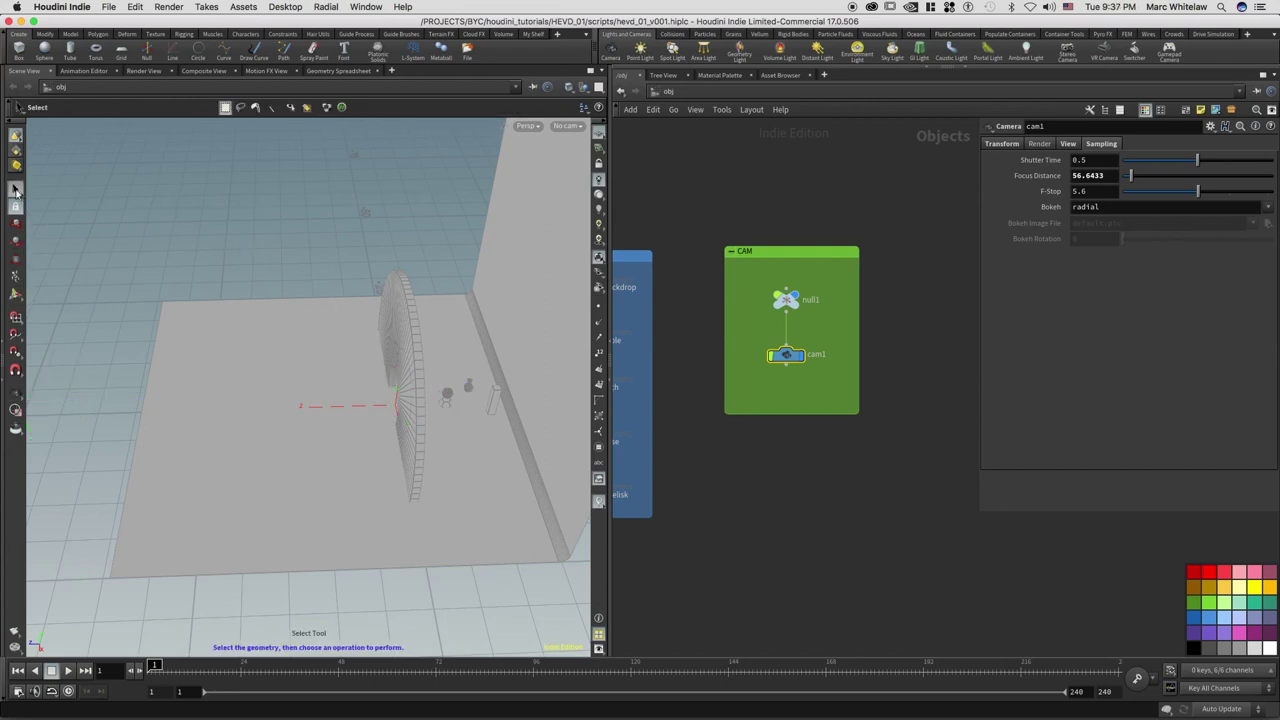
{"action": "key", "text": "Escape"}
{"action": "left_click_drag", "start_coordinate": [220, 397], "coordinate": [420, 380]}
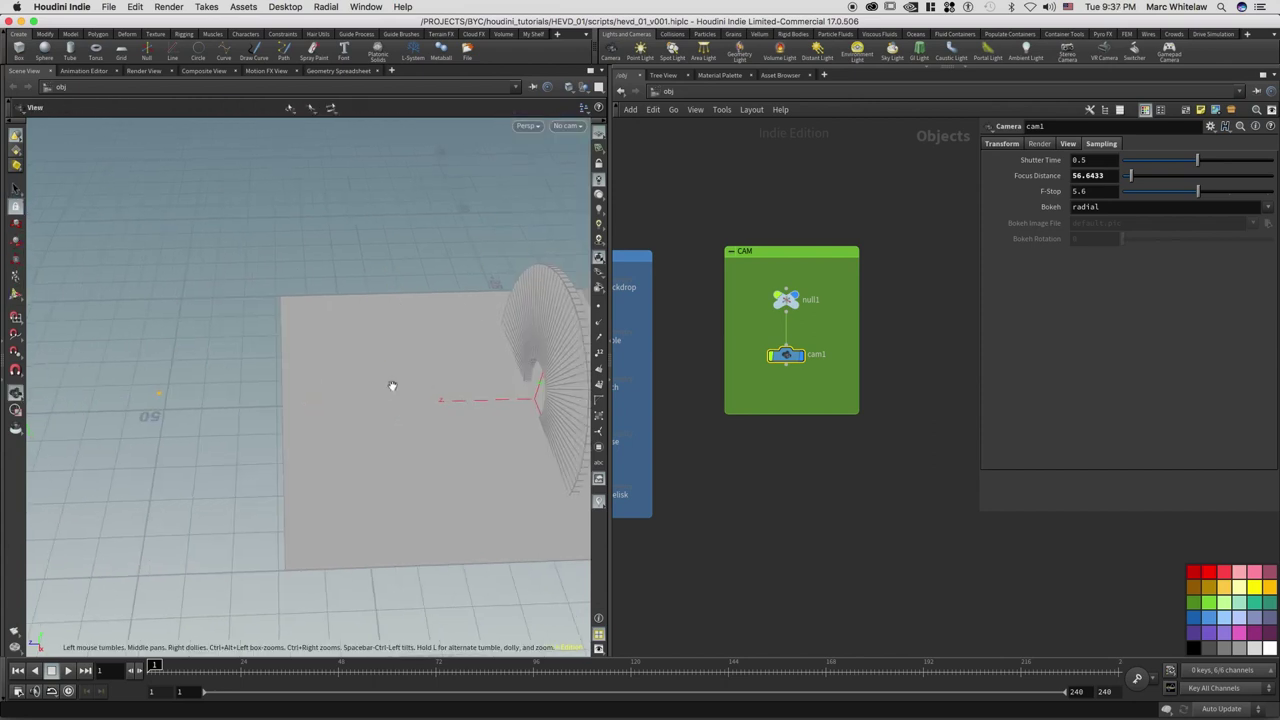
{"action": "left_click", "coordinate": [15, 295]}
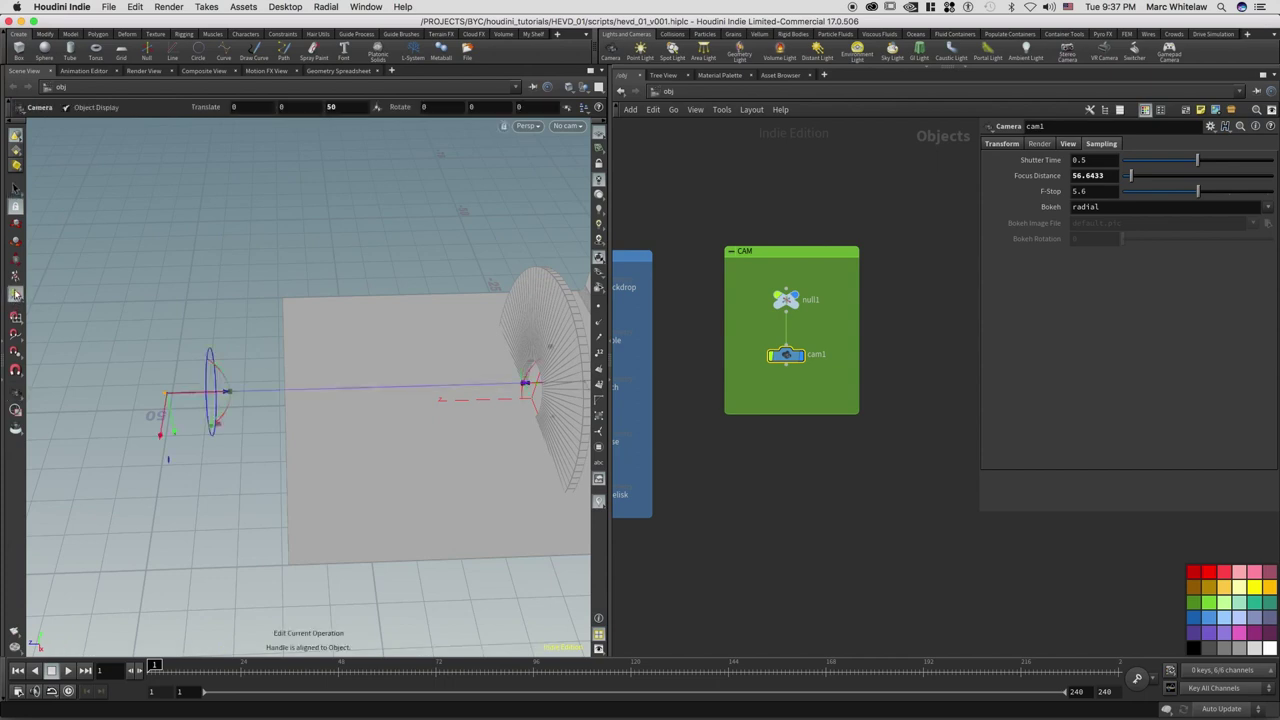
{"action": "key", "text": "Escape"}
{"action": "left_click_drag", "start_coordinate": [363, 366], "coordinate": [387, 347]}
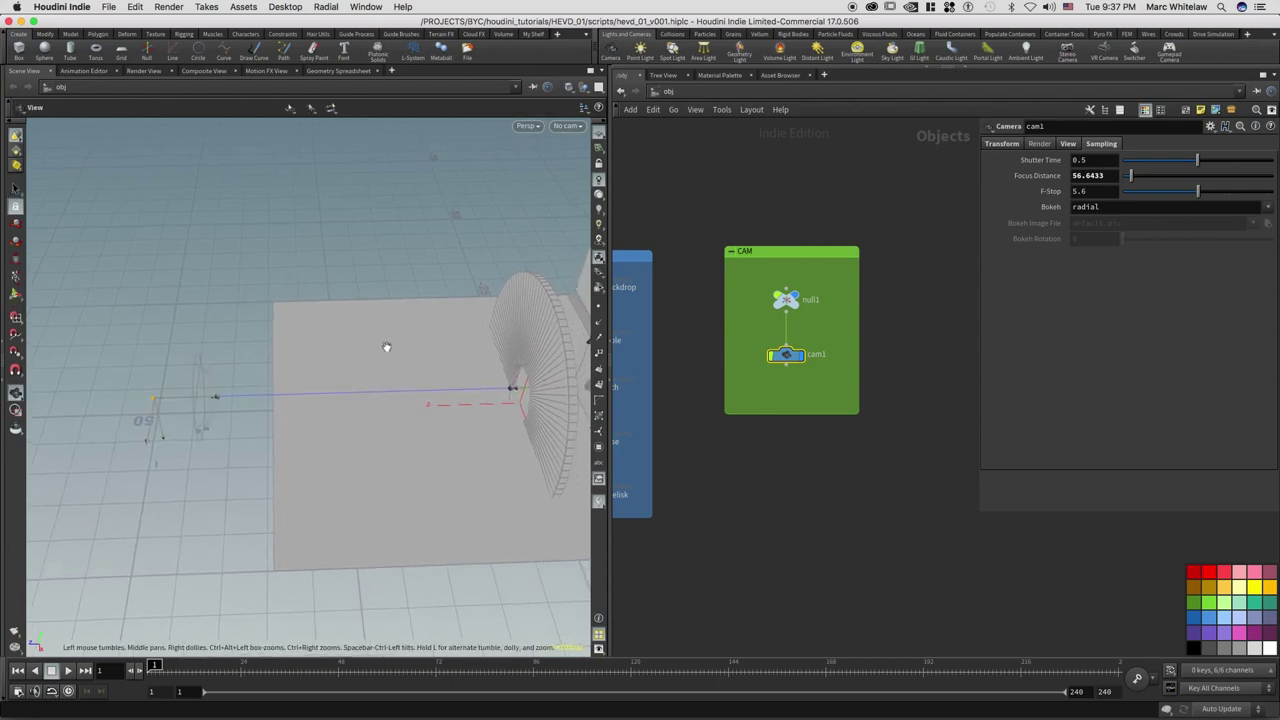
{"action": "middle_click_drag", "start_coordinate": [324, 373], "coordinate": [309, 372]}
{"action": "key", "text": "Return"}
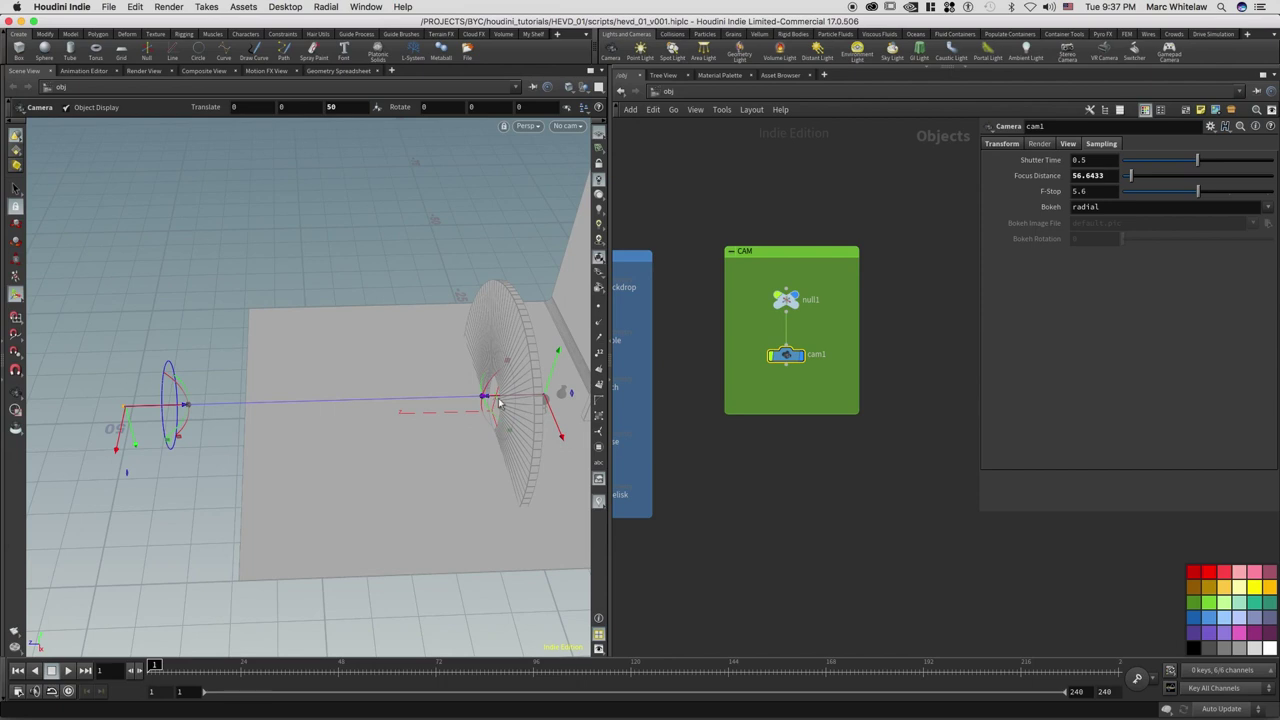
{"action": "left_click", "coordinate": [1040, 143]}
{"action": "left_click", "coordinate": [1001, 143]}
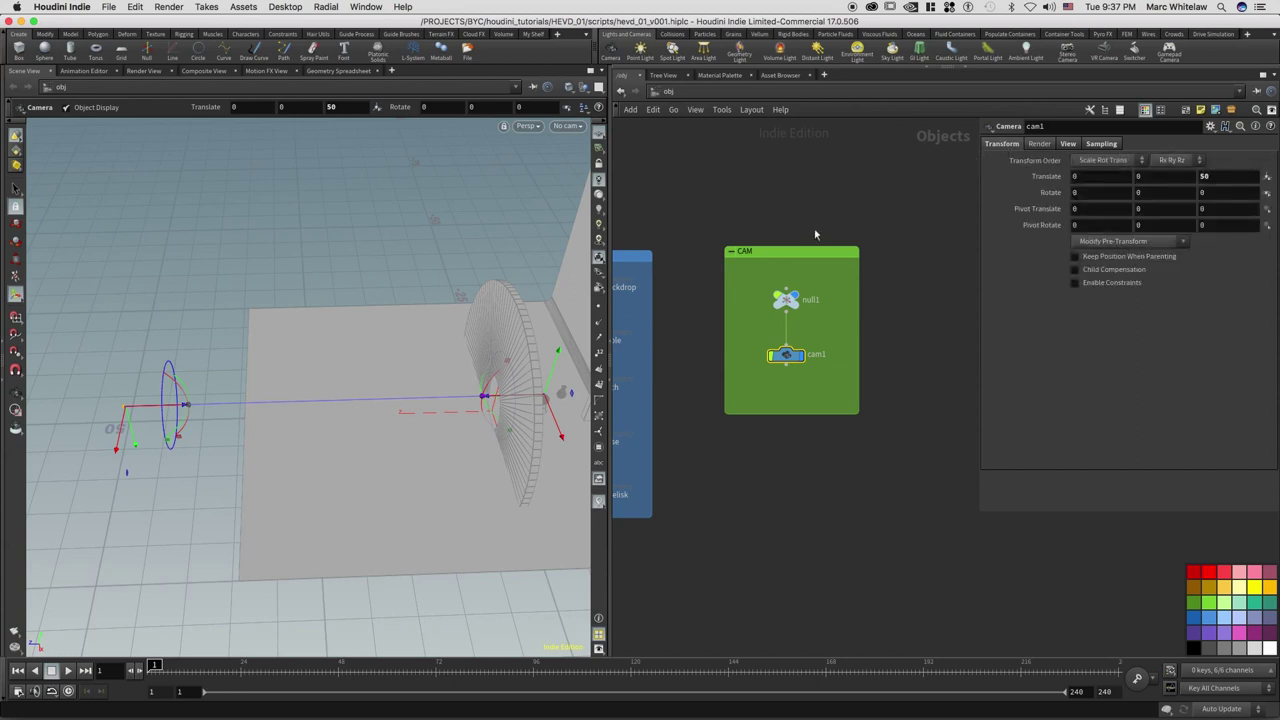
- Add an Environment Light node beside the CAM network box and open the image chooser for its environment map
{"action": "middle_click_drag", "start_coordinate": [797, 226], "coordinate": [706, 236]}
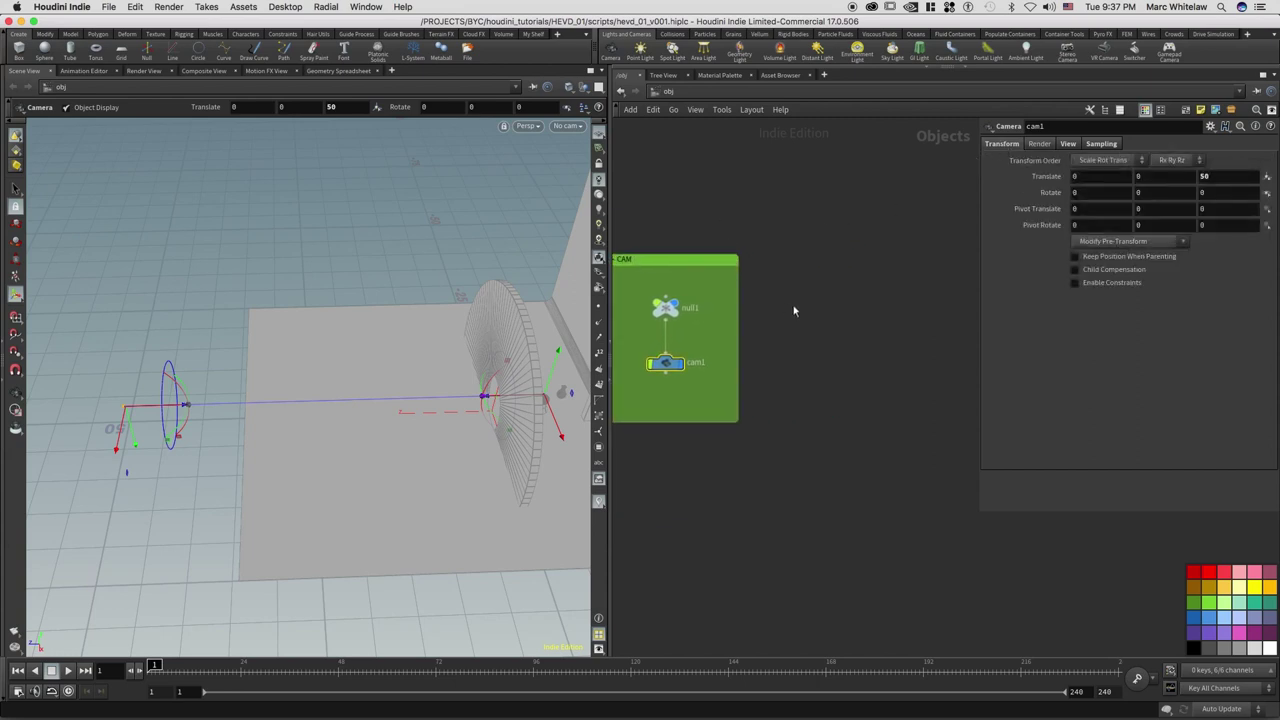
{"action": "key", "text": "Tab"}
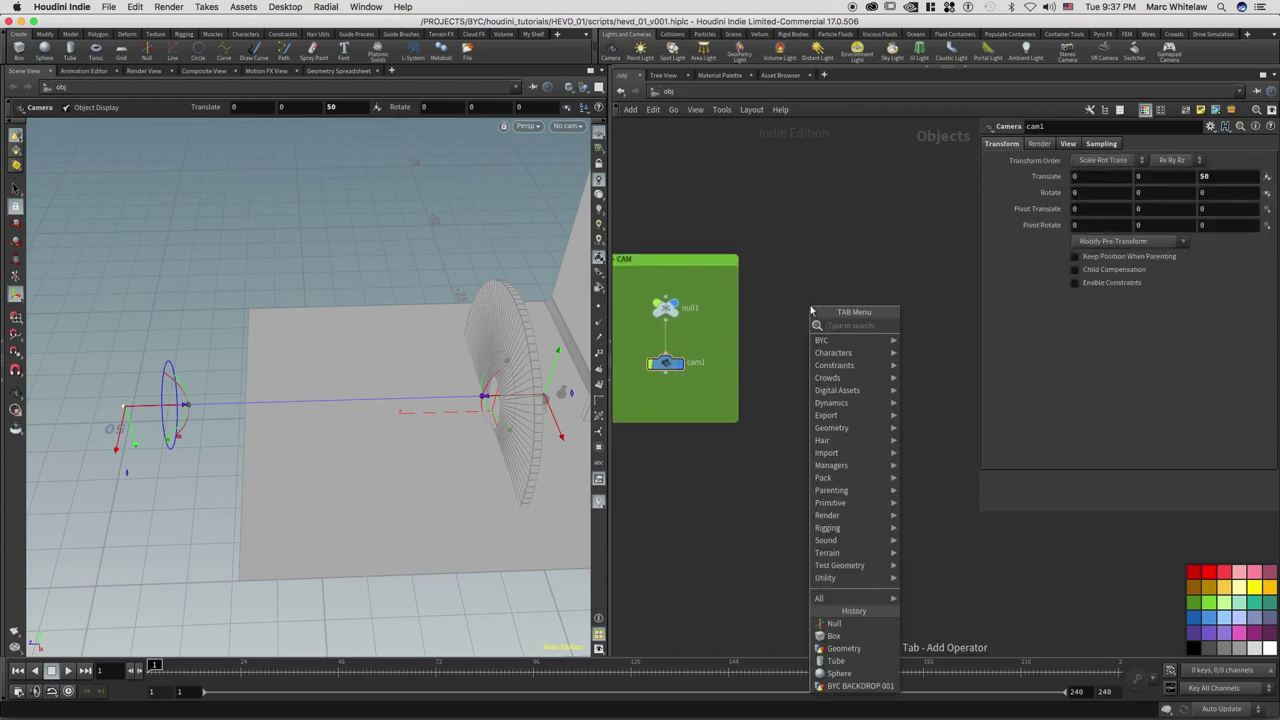
{"action": "type", "text": "env"}
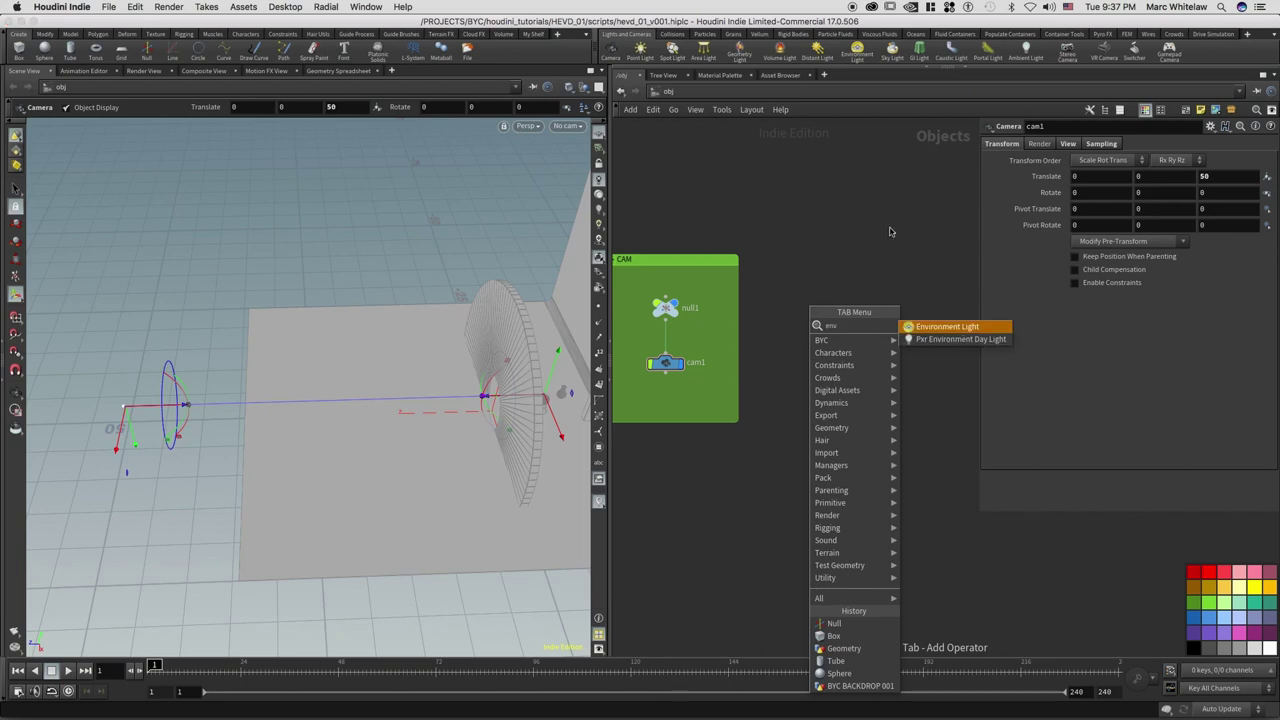
{"action": "left_click", "coordinate": [940, 327]}
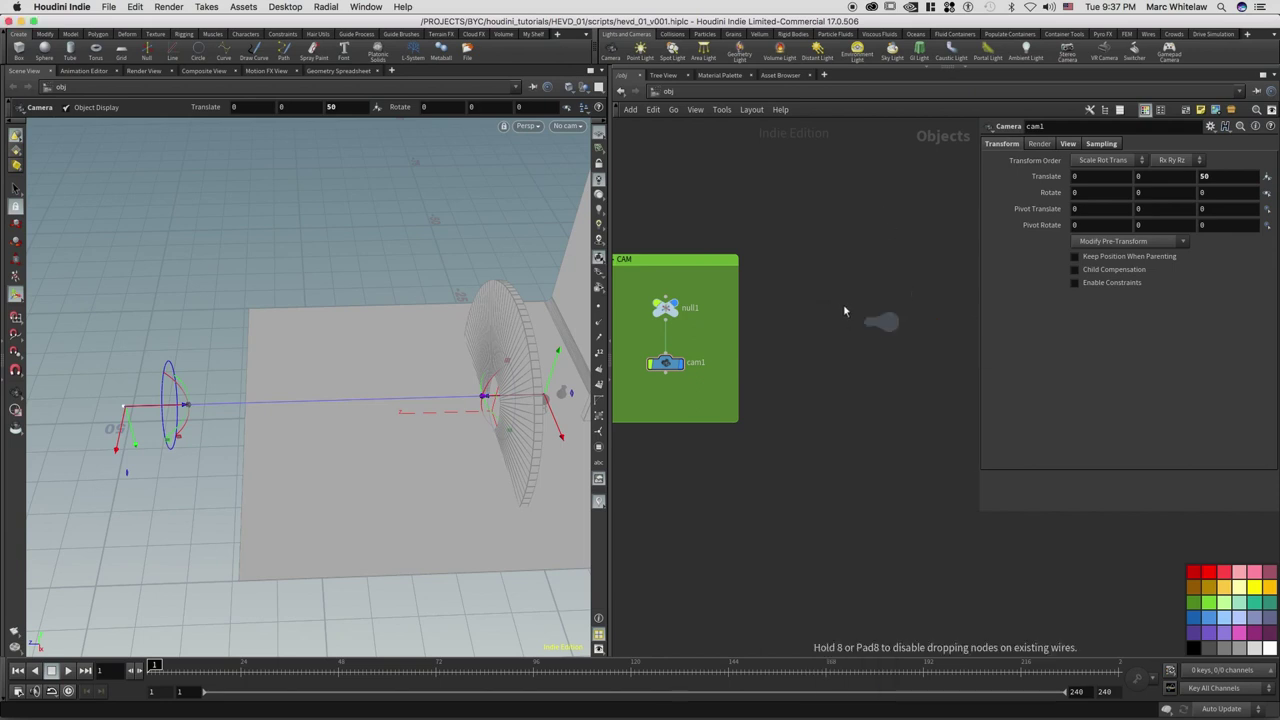
{"action": "left_click", "coordinate": [862, 306]}
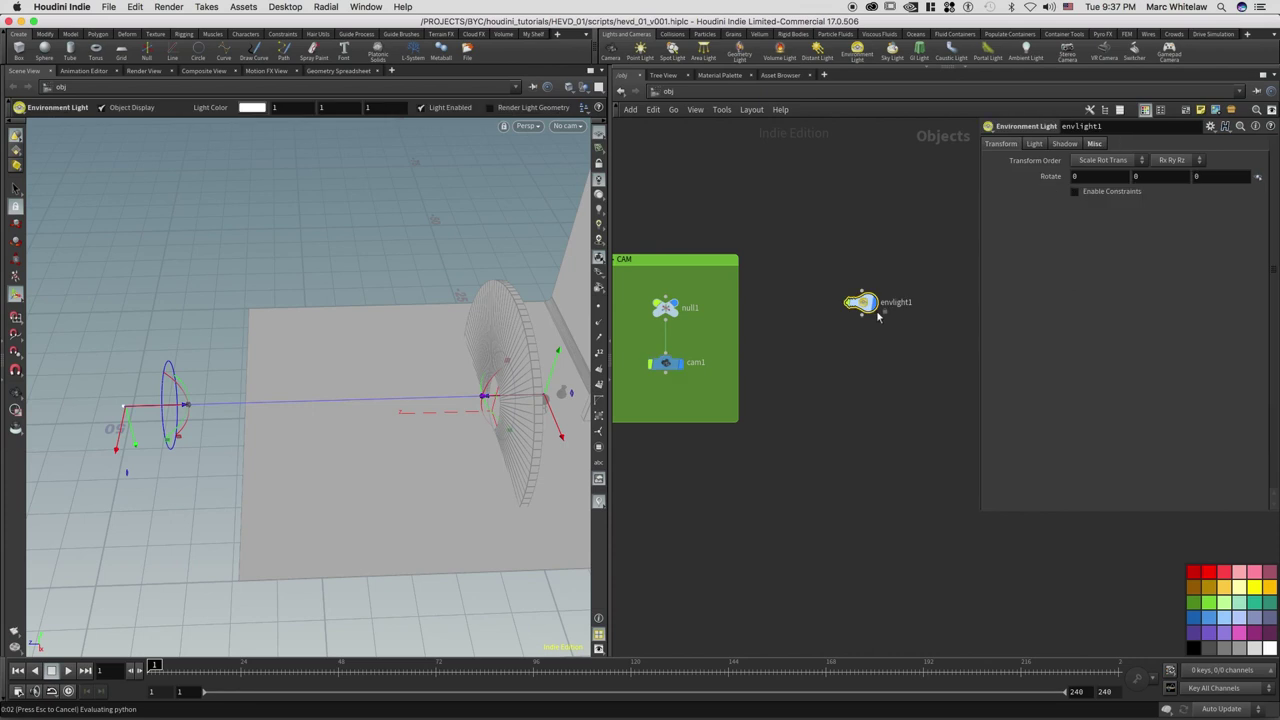
{"action": "middle_click_drag", "start_coordinate": [905, 247], "coordinate": [847, 255]}
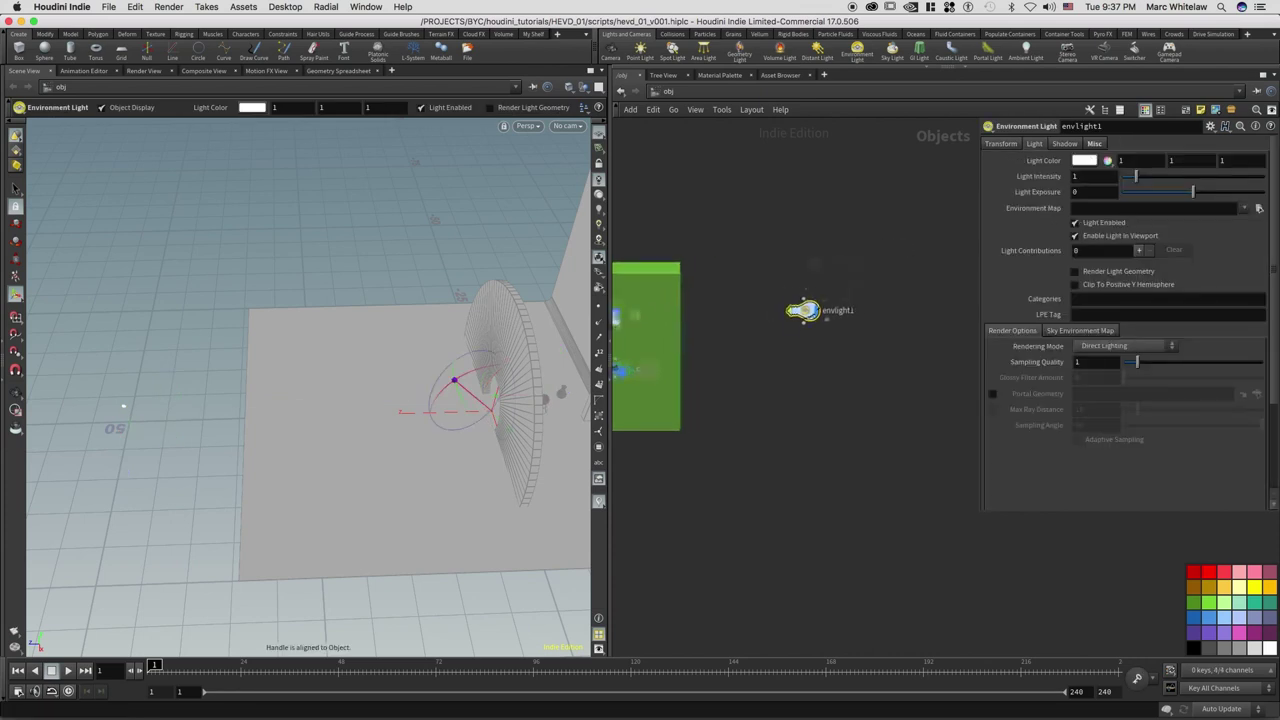
{"action": "left_click_drag", "start_coordinate": [846, 271], "coordinate": [760, 342]}
{"action": "left_click", "coordinate": [1257, 209]}
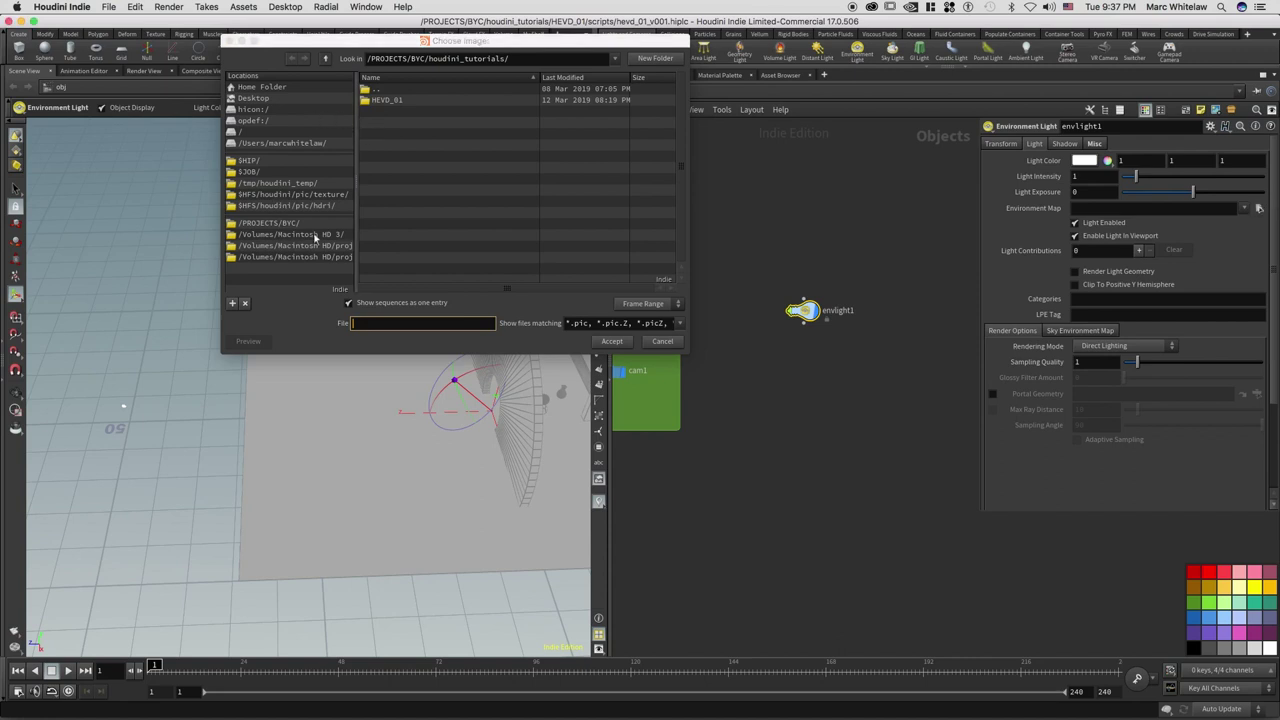
{"action": "left_click_drag", "start_coordinate": [357, 284], "coordinate": [442, 272]}
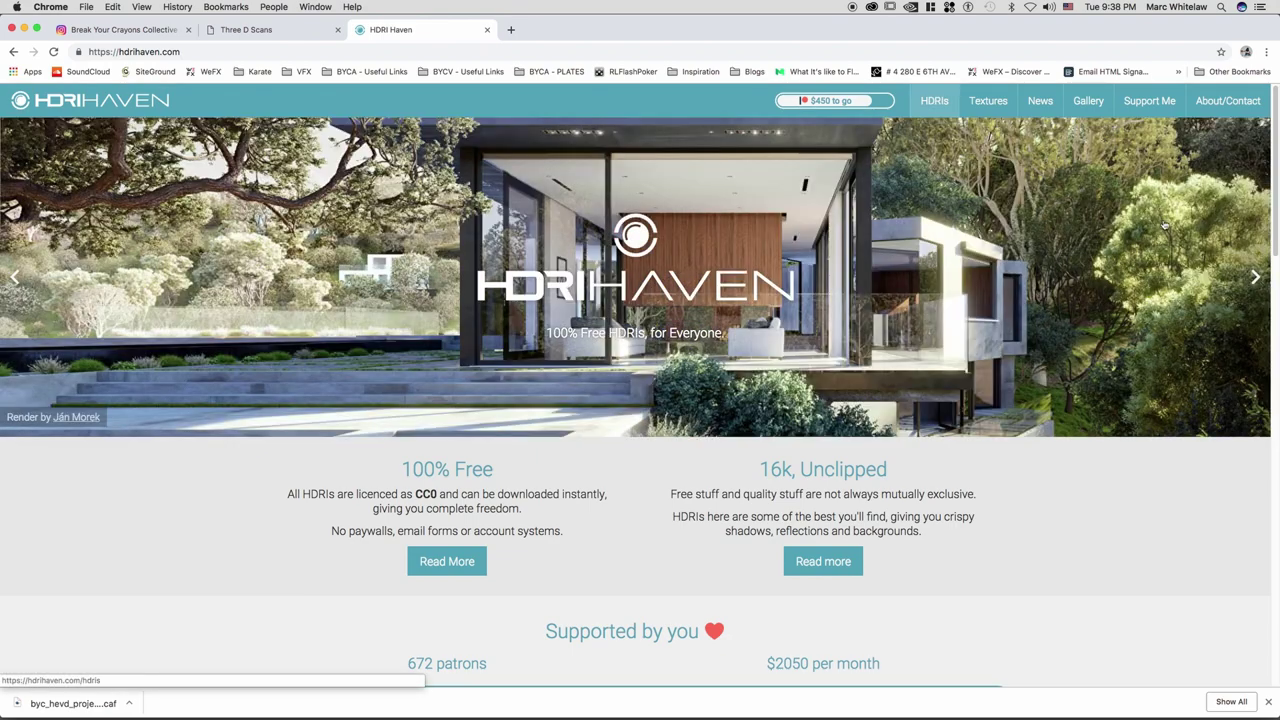
- Browse the HDRI Haven home page in Chrome and open the site's Studio HDRI category
{"action": "scroll", "coordinate": [1264, 271], "scroll_direction": "down", "scroll_amount": 3}
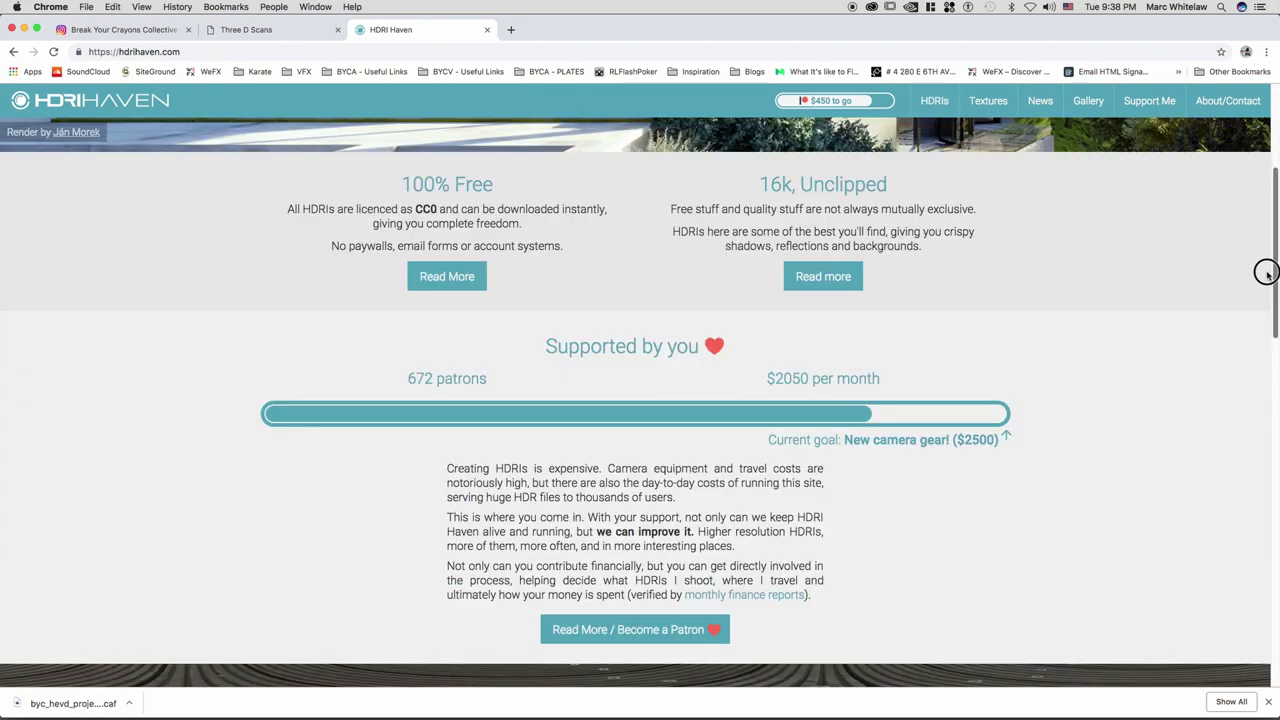
{"action": "scroll", "coordinate": [1257, 315], "scroll_direction": "down", "scroll_amount": 5}
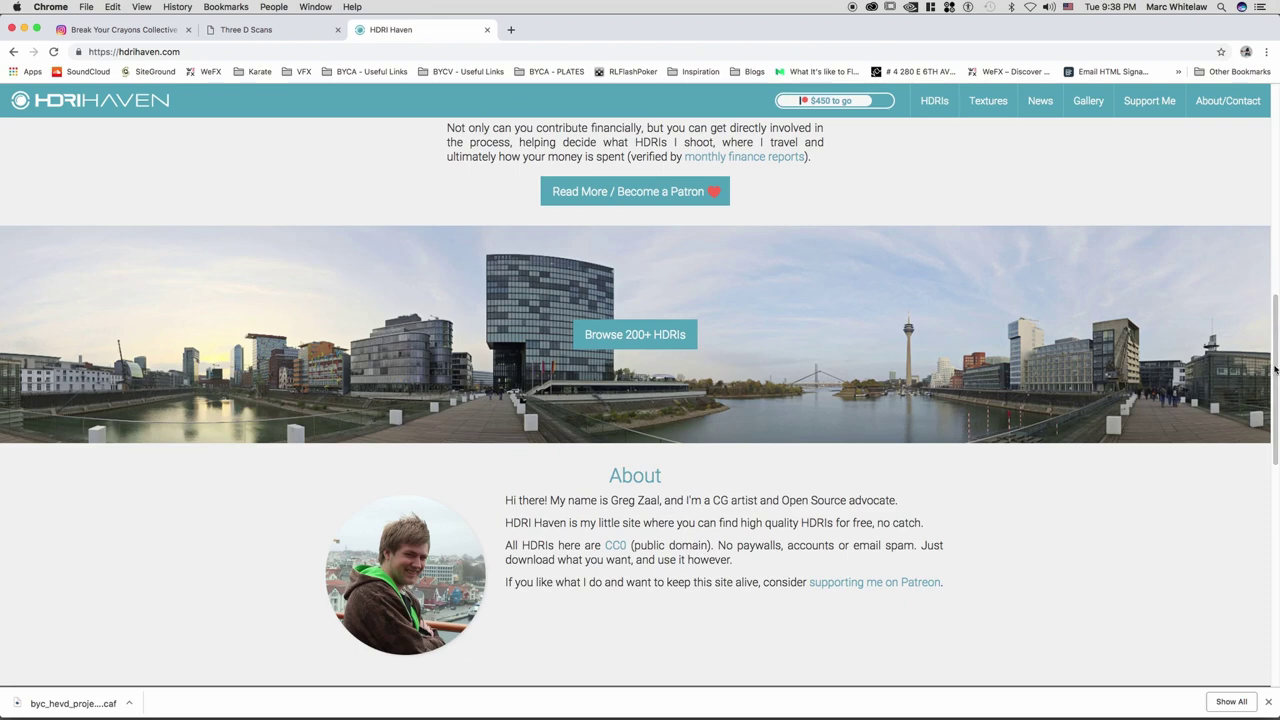
{"action": "scroll", "coordinate": [1273, 160], "scroll_direction": "up", "scroll_amount": 3}
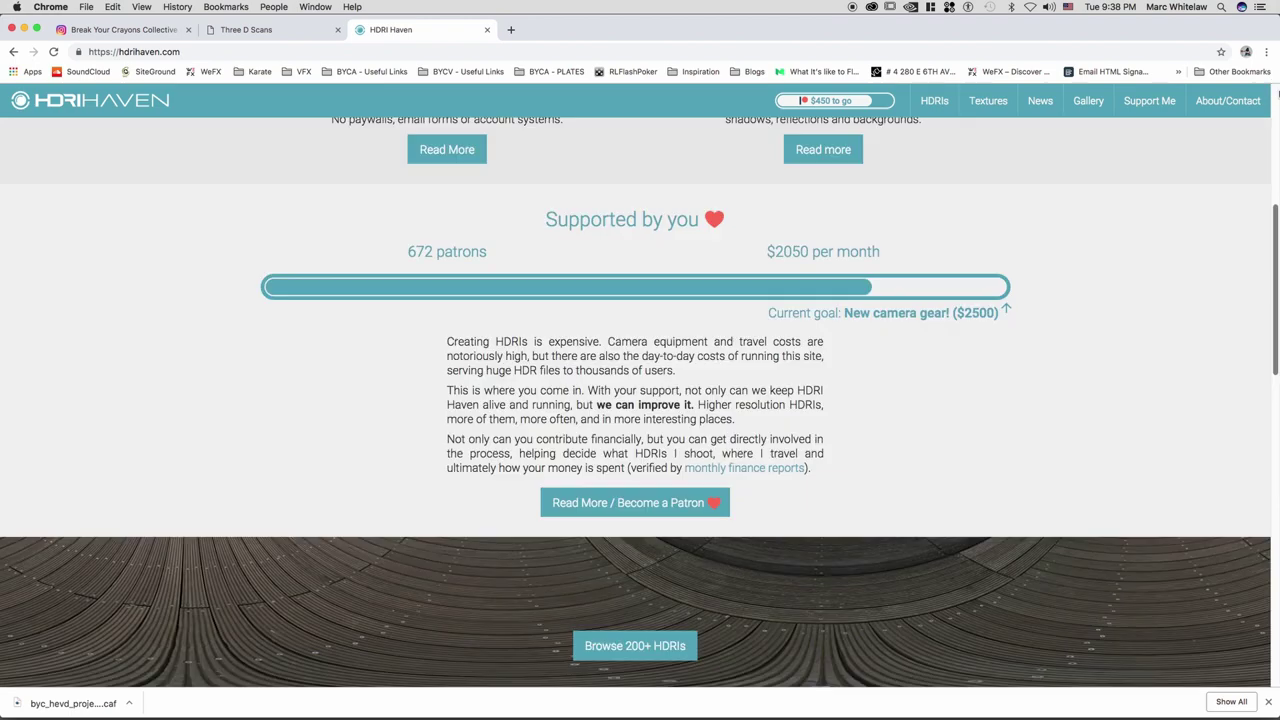
{"action": "scroll", "coordinate": [955, 110], "scroll_direction": "up", "scroll_amount": 4}
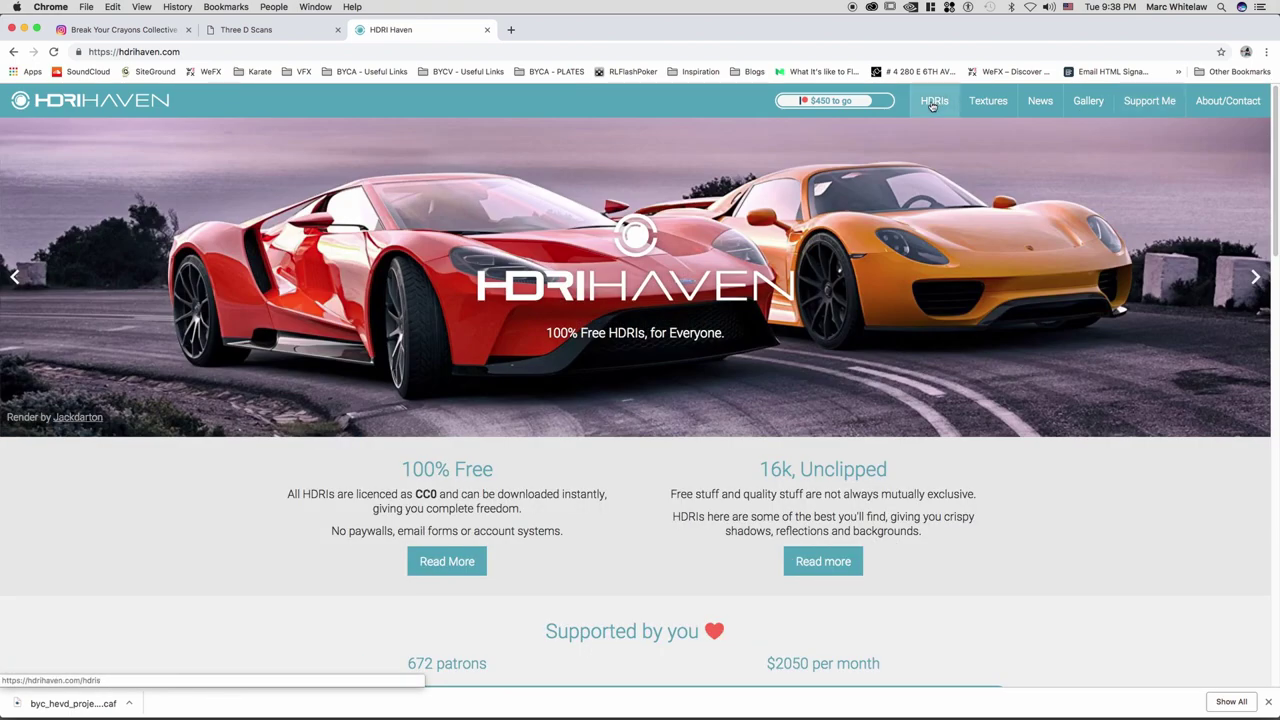
{"action": "left_click", "coordinate": [935, 101]}
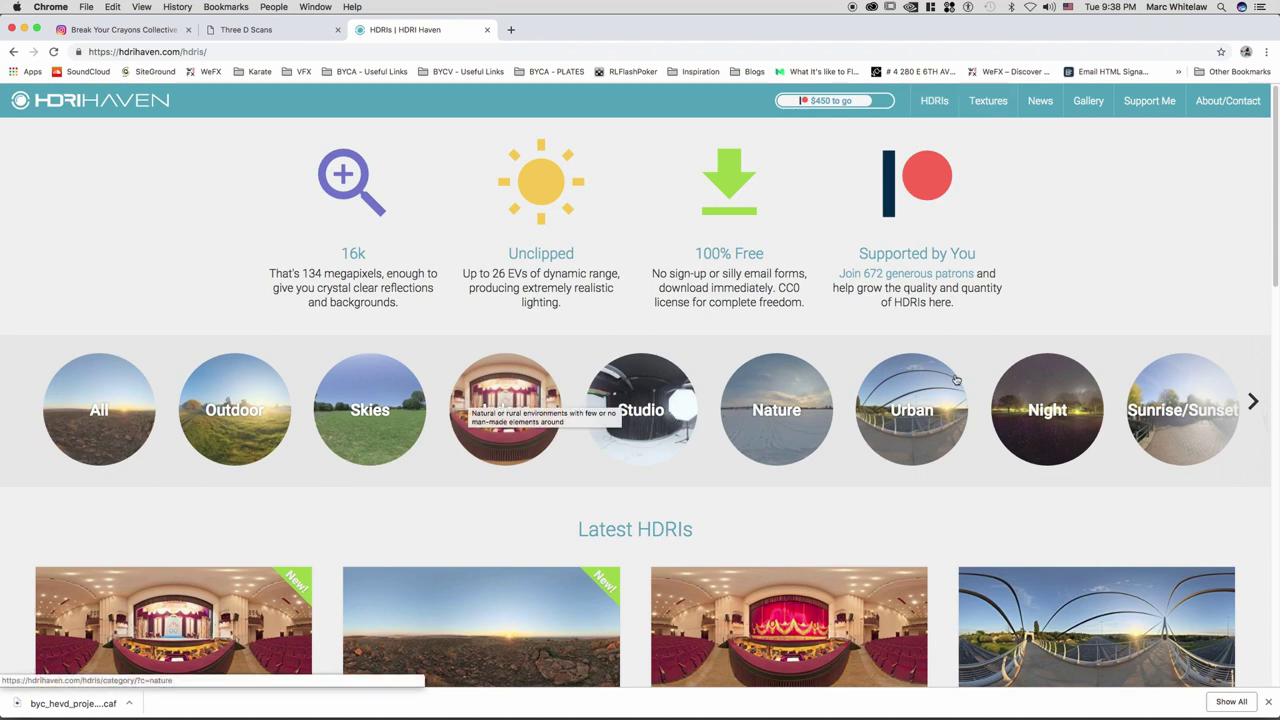
{"action": "left_click", "coordinate": [645, 412]}
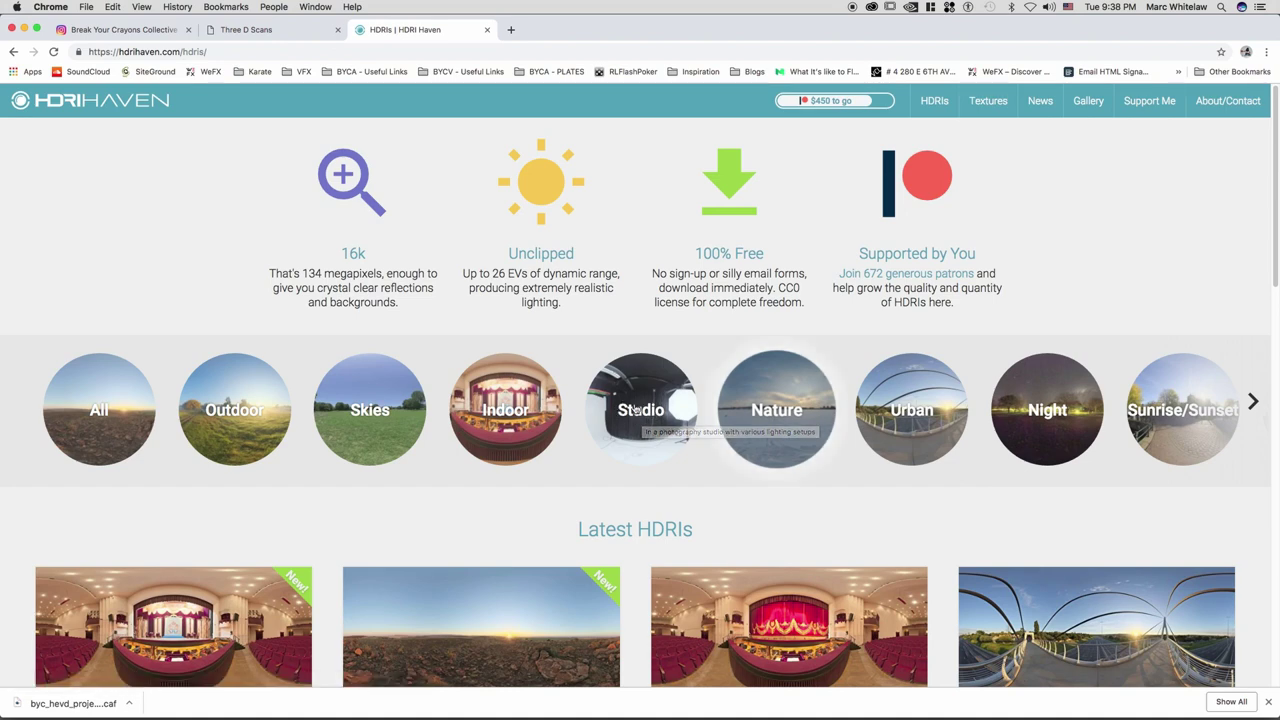
{"action": "left_click", "coordinate": [636, 410]}
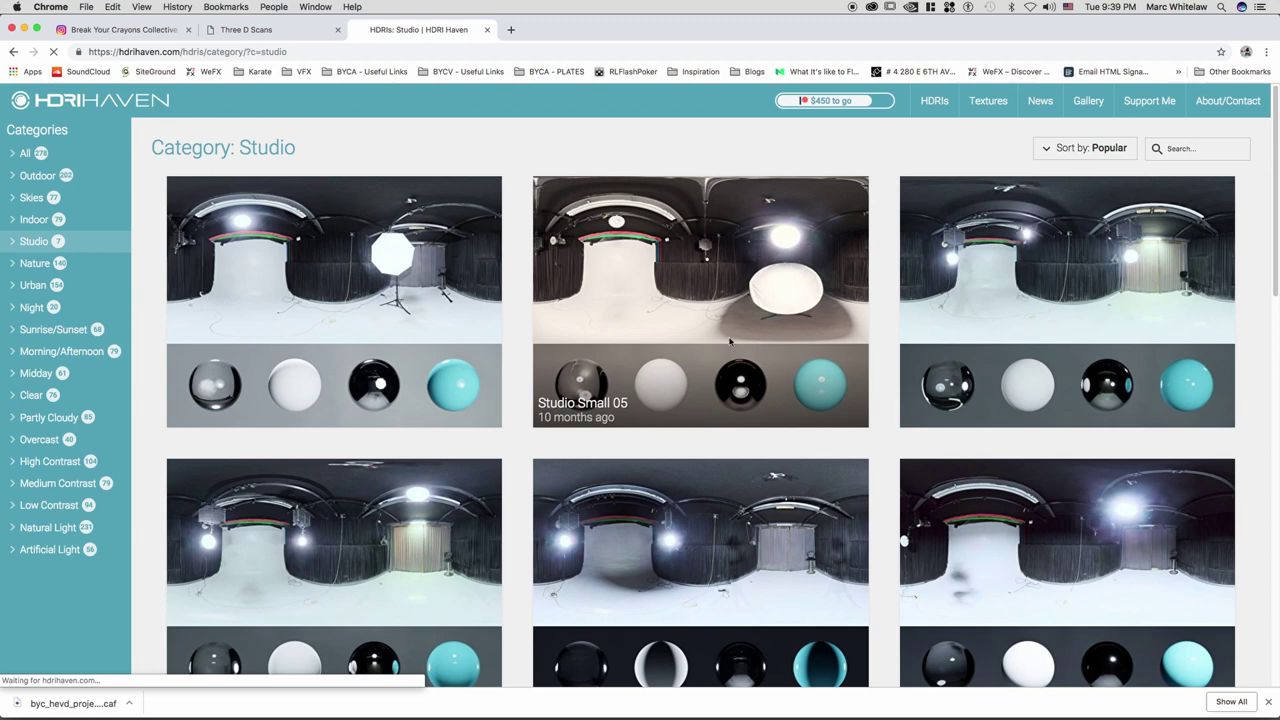
- Examine the Studio Small 05 and Studio Small 03 HDRIs in the Studio category
{"action": "left_click", "coordinate": [738, 242]}
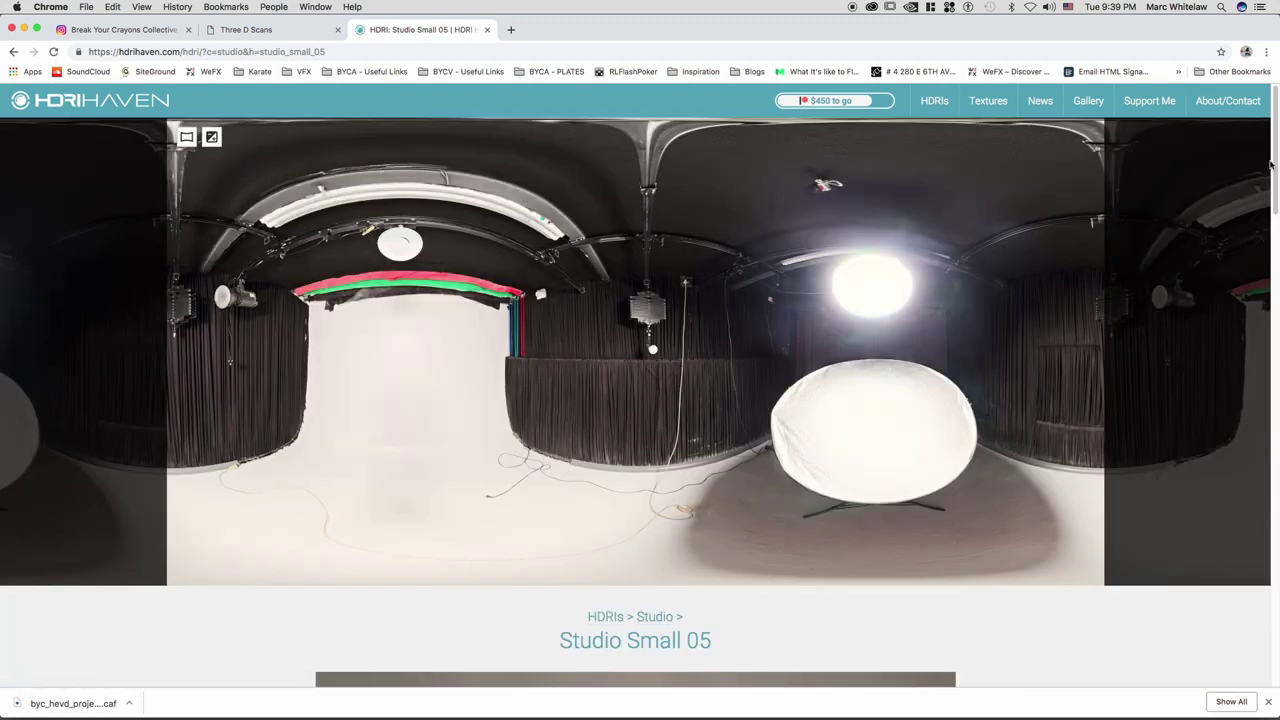
{"action": "left_click_drag", "start_coordinate": [1269, 189], "coordinate": [1269, 203]}
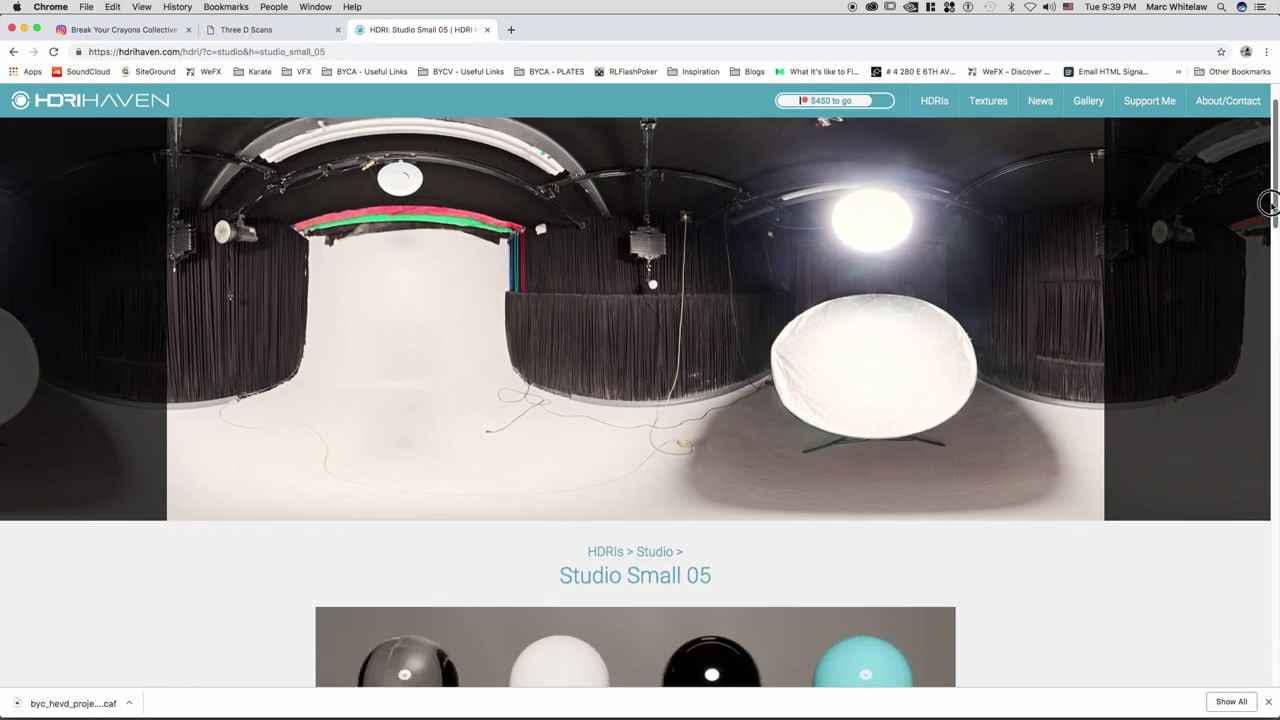
{"action": "scroll", "coordinate": [1268, 203], "scroll_direction": "down", "scroll_amount": 4}
{"action": "key", "text": "super+Left"}
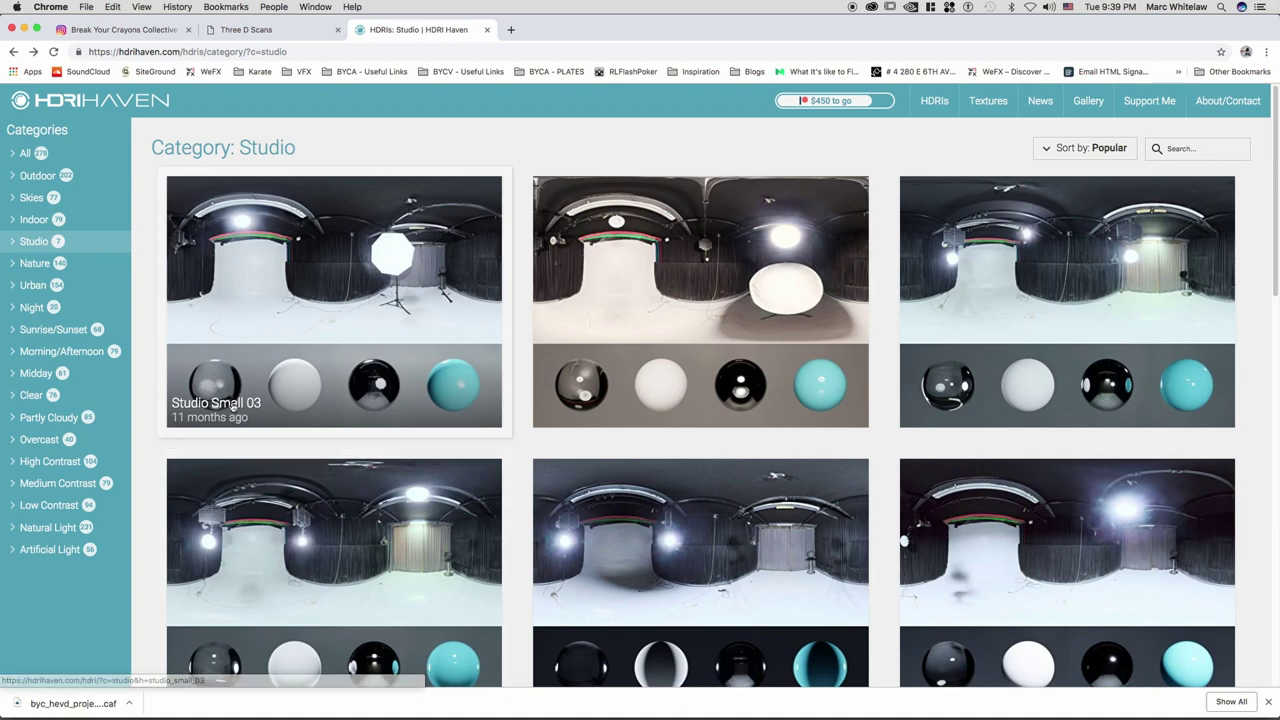
{"action": "left_click", "coordinate": [234, 406]}
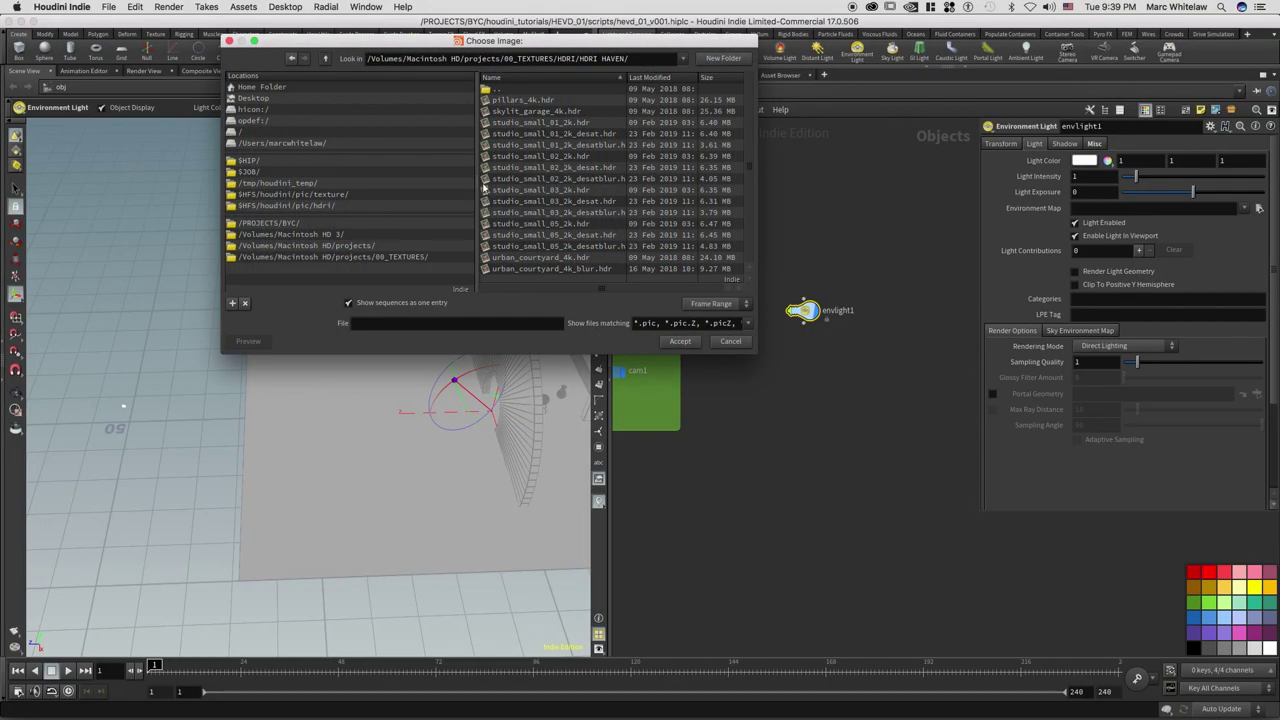
- Switch back to Houdini and load studio_small_03_2k_desat.hdr from the HDRI HAVEN folder as envlight1's environment map
{"action": "left_click", "coordinate": [578, 203]}
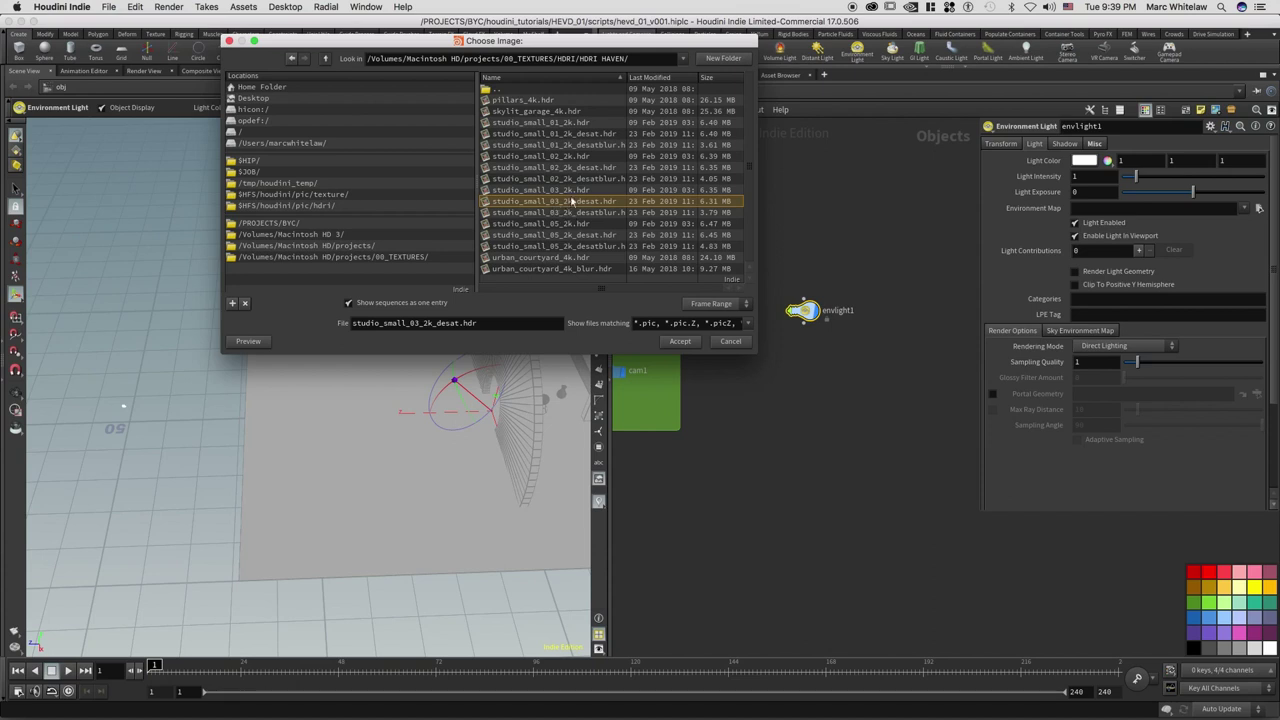
{"action": "left_click", "coordinate": [680, 342]}
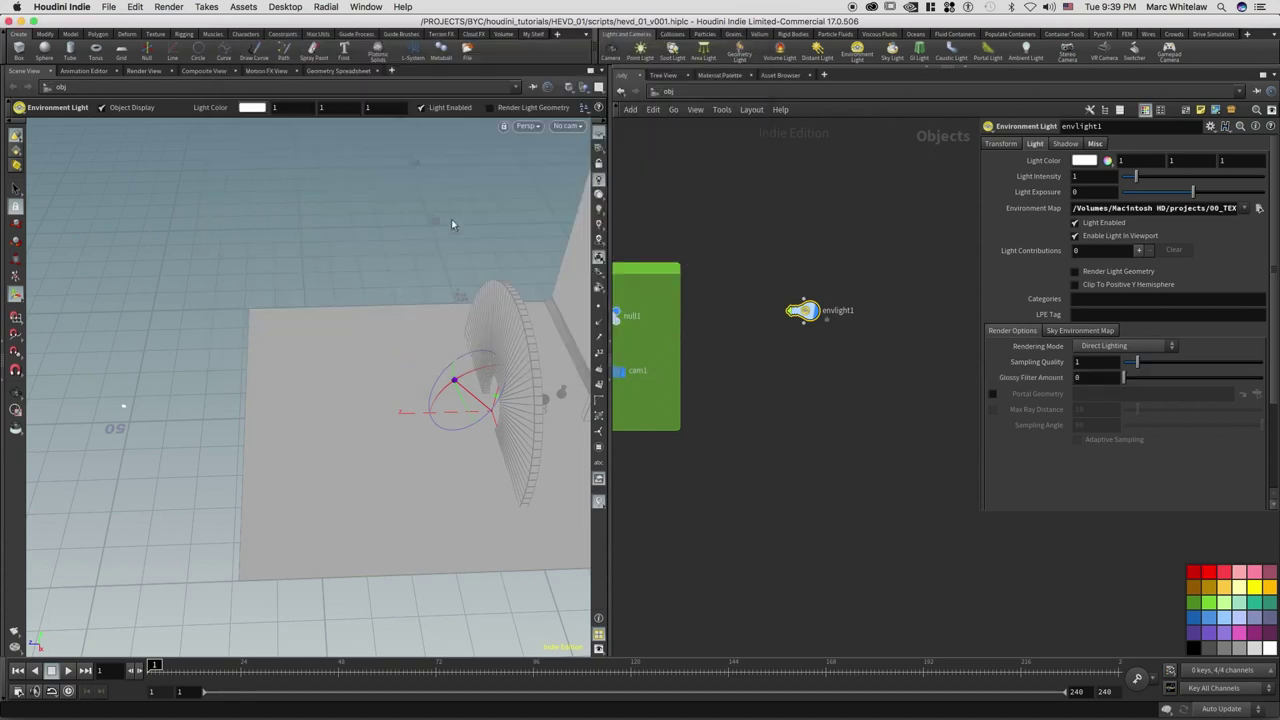
{"action": "key", "text": "Escape"}
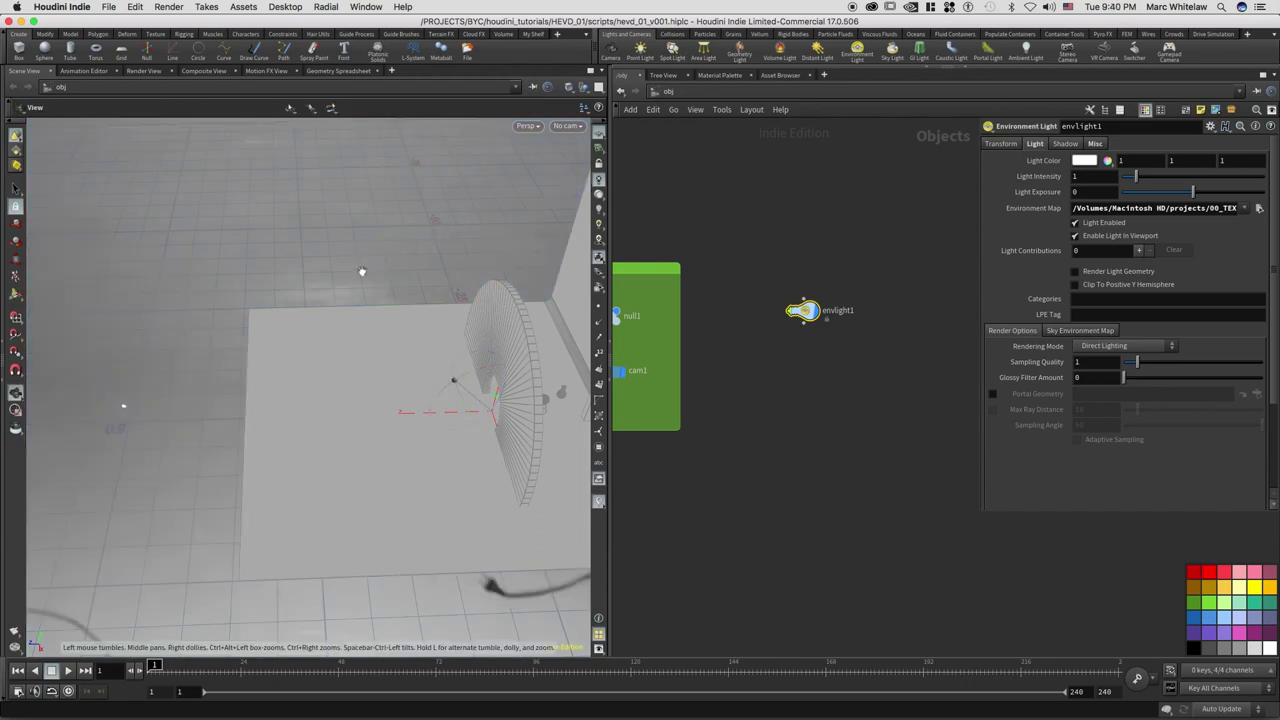
- Try Y rotations of 45 and -45 degrees on the environment light to see how the HDRI background turns behind the set
{"action": "left_click_drag", "start_coordinate": [363, 271], "coordinate": [442, 307]}
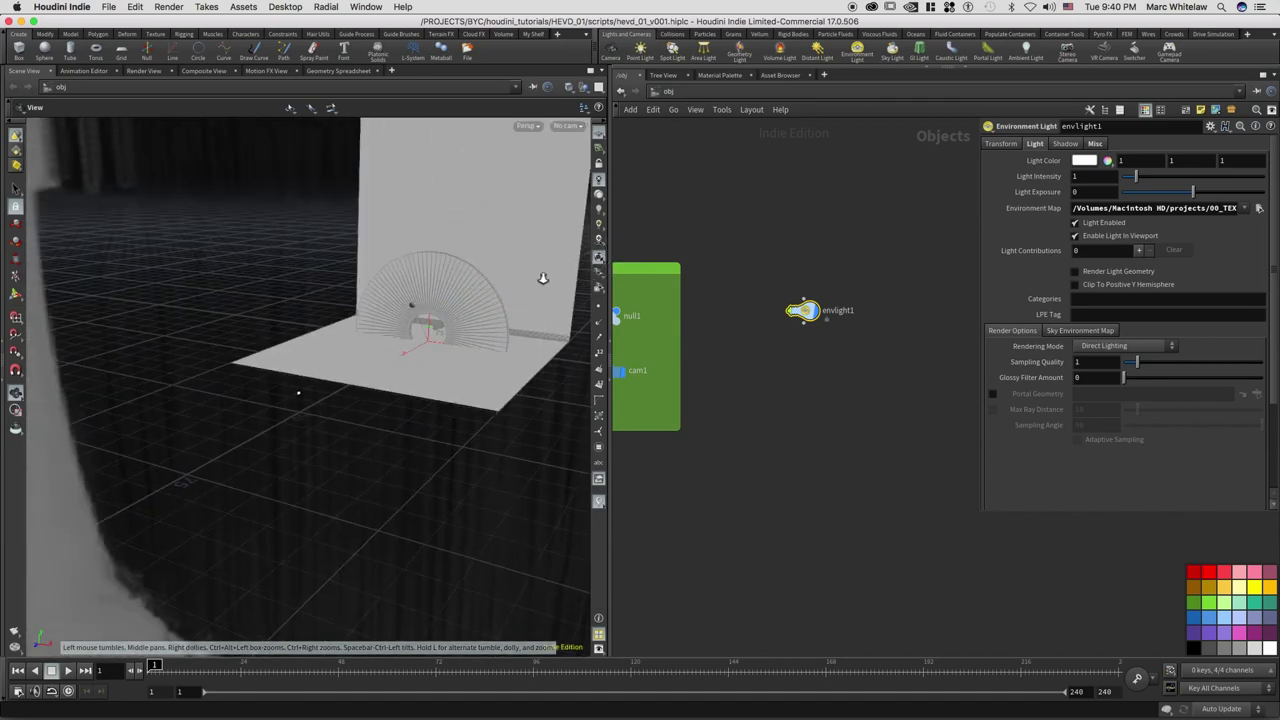
{"action": "right_click_drag", "start_coordinate": [543, 280], "coordinate": [378, 326]}
{"action": "left_click_drag", "start_coordinate": [394, 334], "coordinate": [454, 295]}
{"action": "right_click_drag", "start_coordinate": [454, 295], "coordinate": [372, 329]}
{"action": "left_click", "coordinate": [1002, 144]}
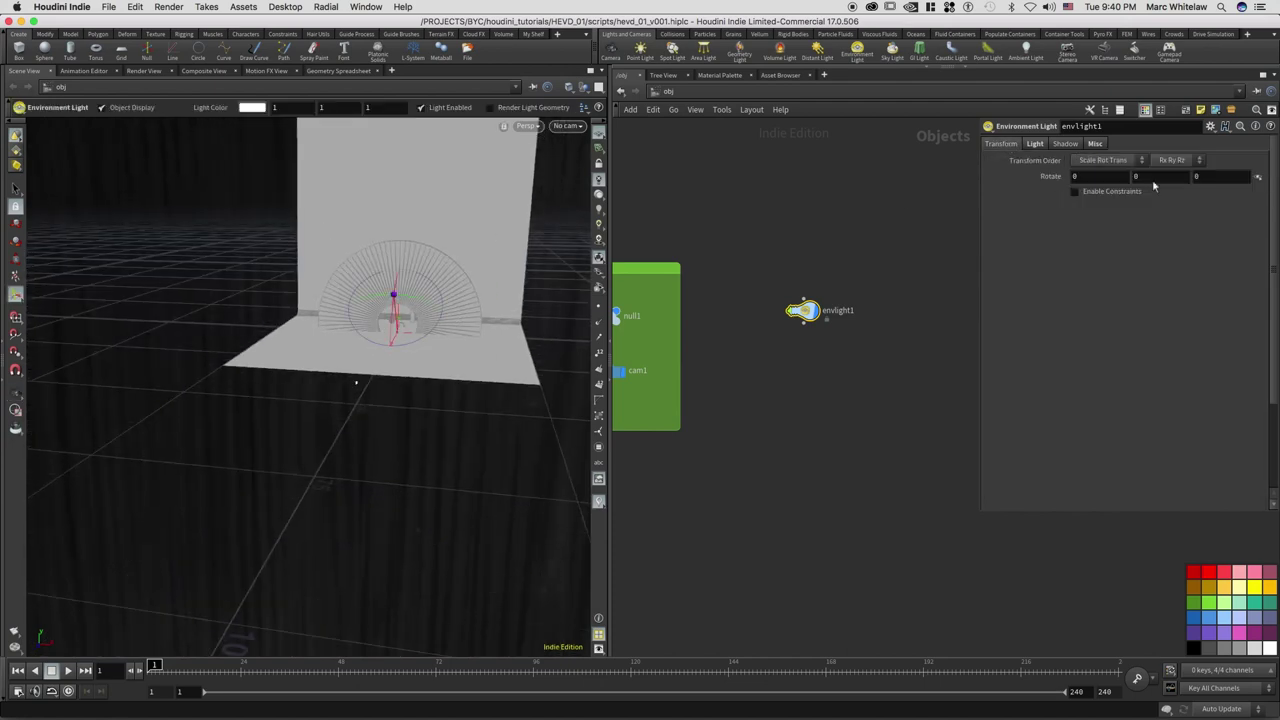
{"action": "left_click", "coordinate": [1140, 177]}
{"action": "key", "text": "Return"}
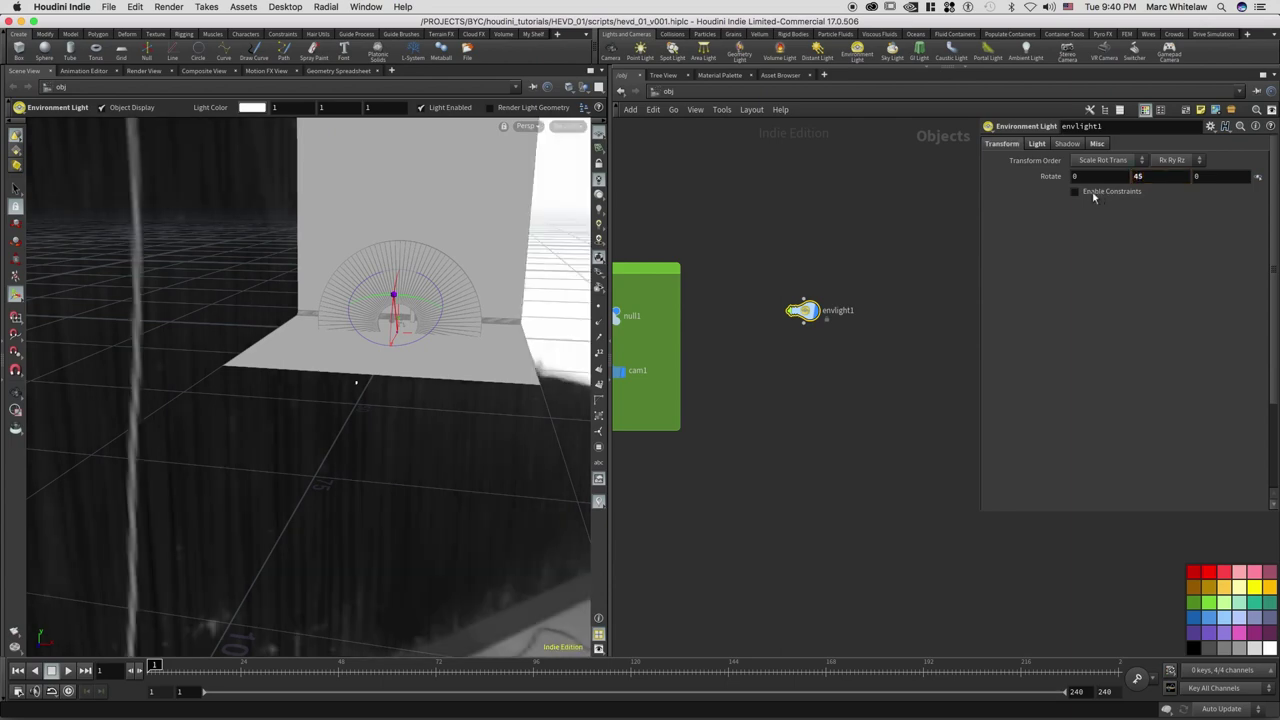
{"action": "left_click", "coordinate": [1140, 176]}
{"action": "type", "text": "-45"}
{"action": "key", "text": "Return"}
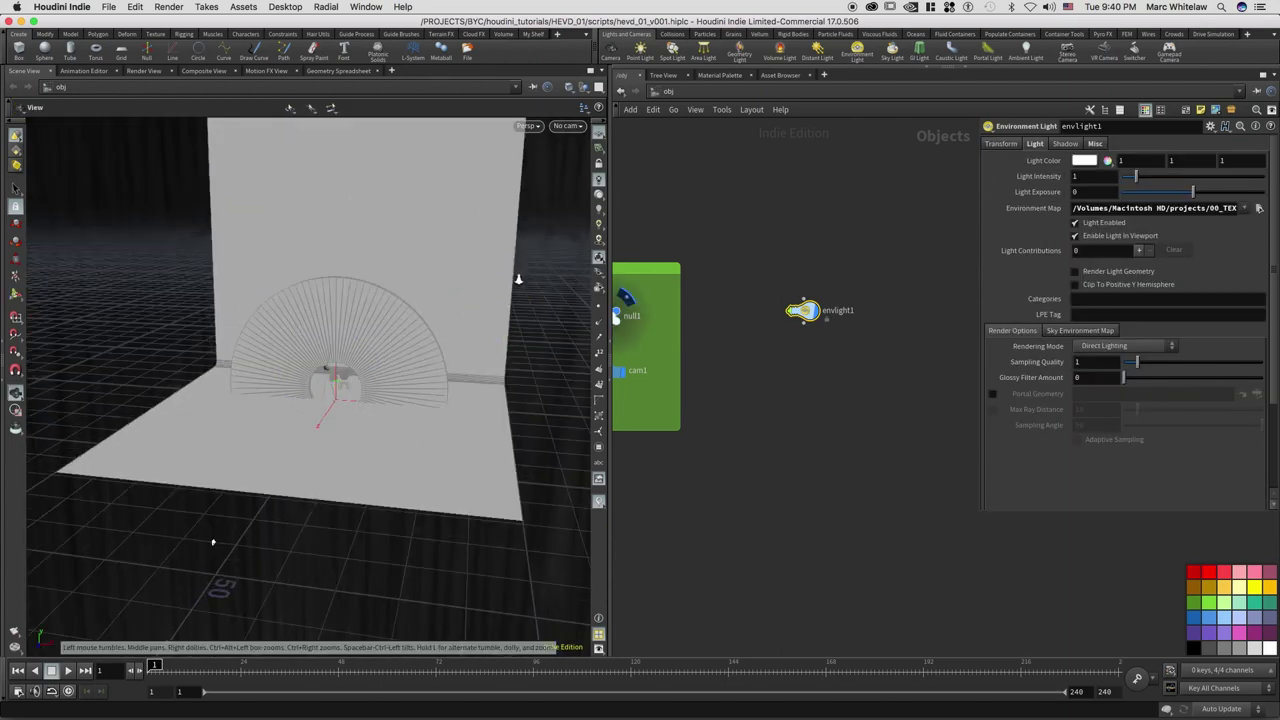
- Switch the viewport to headlight lighting and look at the objects framed by the arch
{"action": "right_click_drag", "start_coordinate": [518, 280], "coordinate": [539, 301]}
{"action": "left_click_drag", "start_coordinate": [538, 300], "coordinate": [455, 326]}
{"action": "key", "text": "Return"}
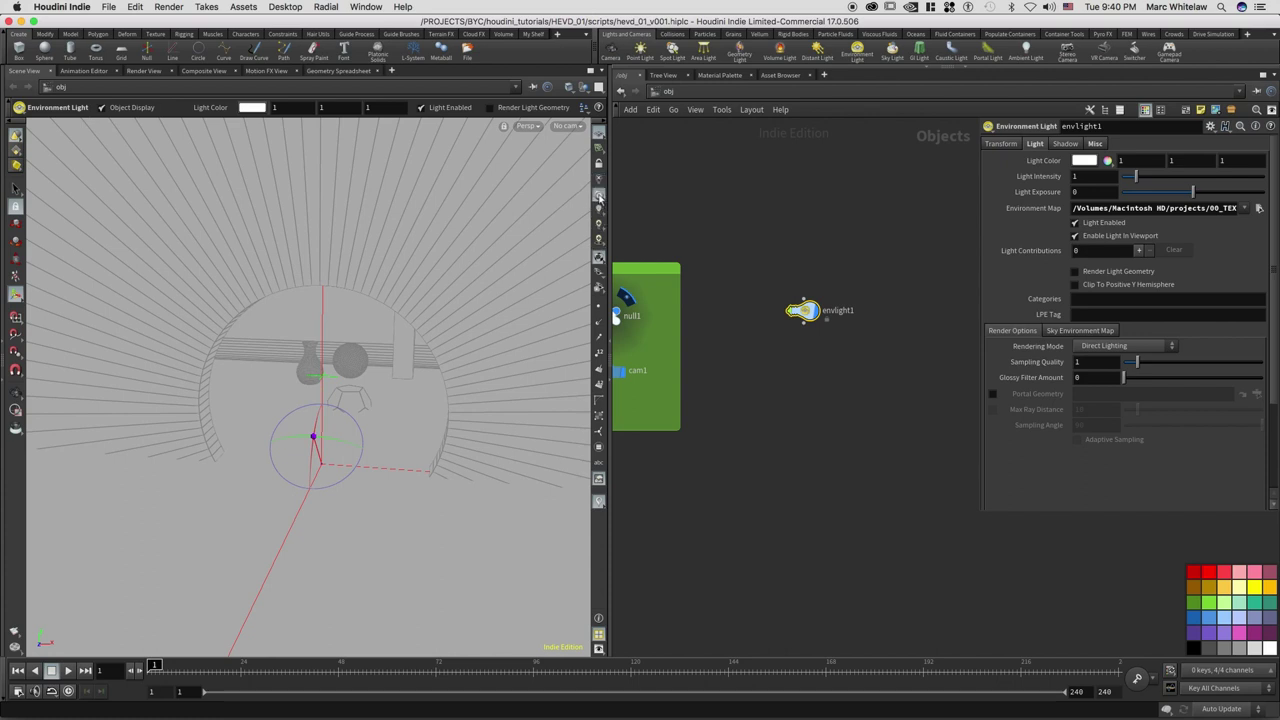
{"action": "left_click", "coordinate": [599, 198]}
{"action": "key", "text": "Escape"}
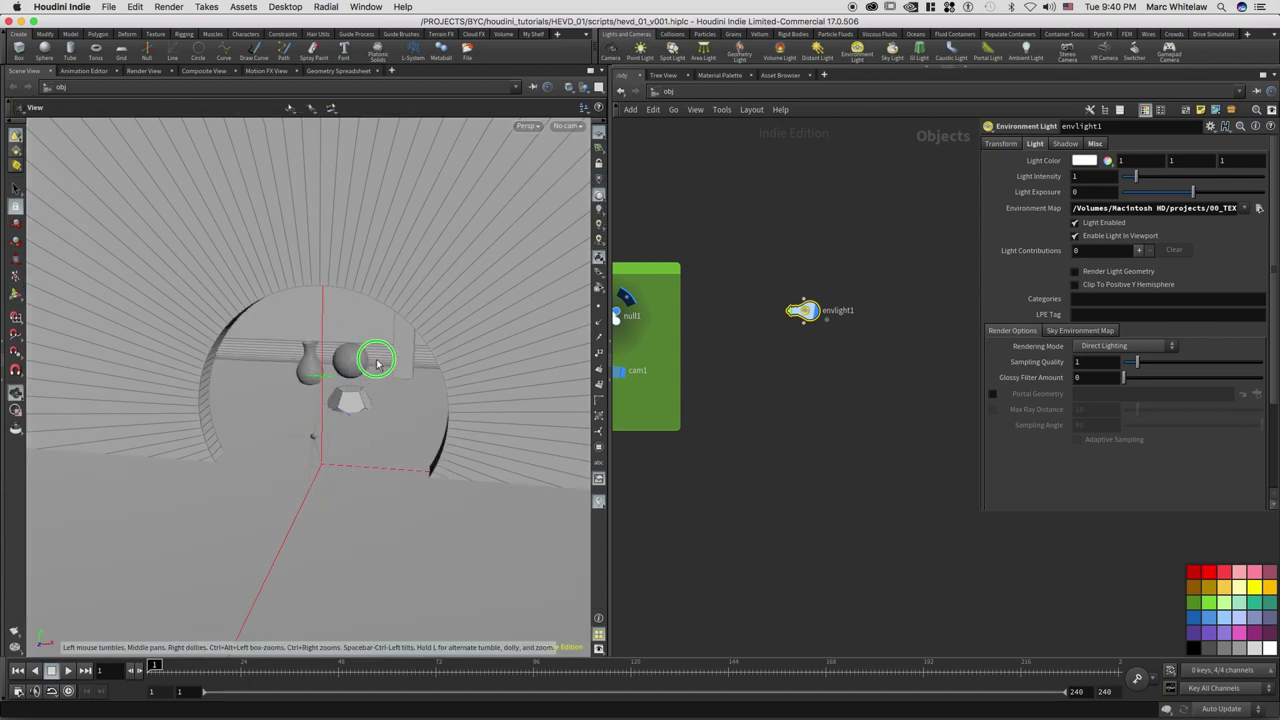
{"action": "left_click_drag", "start_coordinate": [371, 357], "coordinate": [370, 356]}
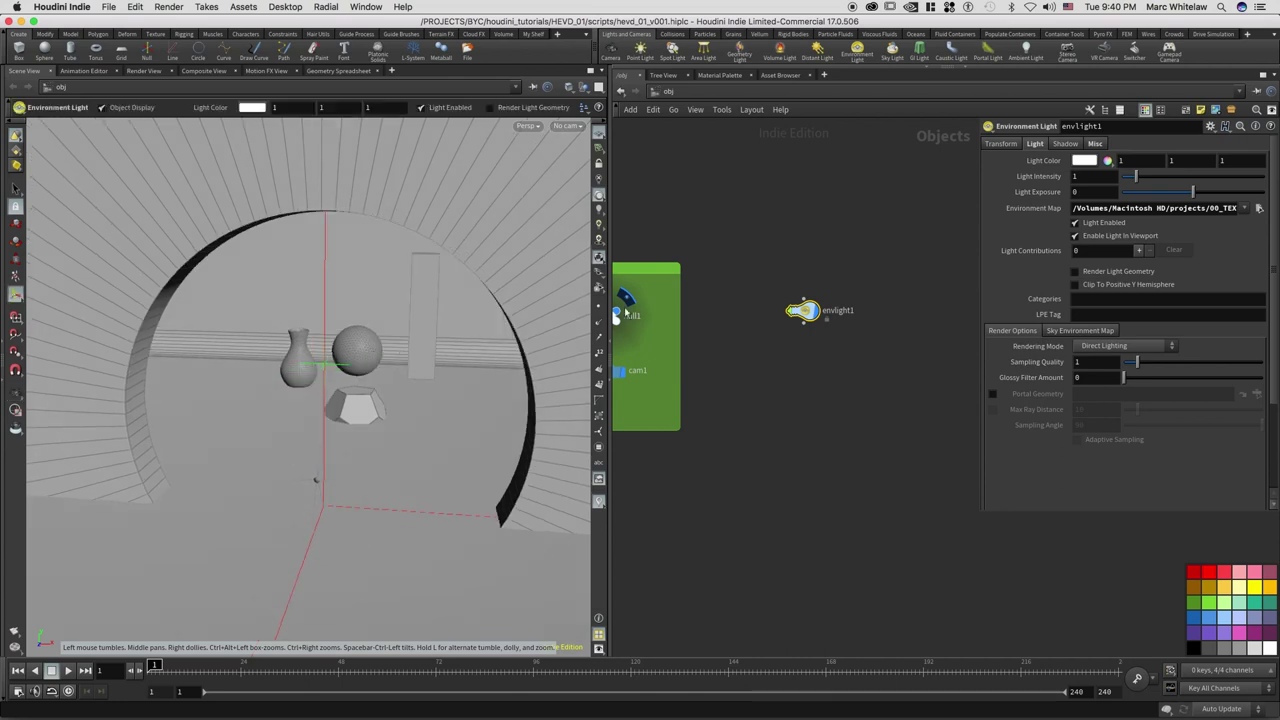
{"action": "left_click_drag", "start_coordinate": [866, 267], "coordinate": [859, 273]}
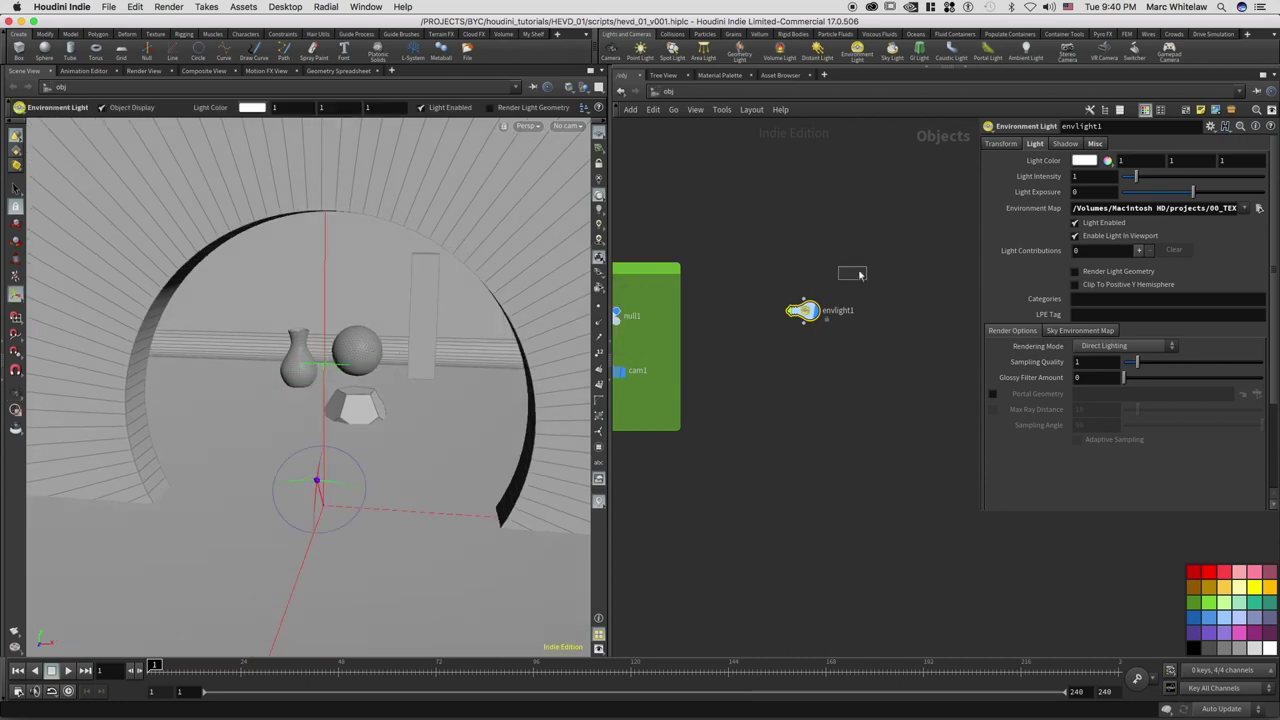
- Test the environment light's rotation at 45 and -45 degrees under headlight lighting and reset the Y rotation to 0
{"action": "left_click", "coordinate": [1000, 143]}
{"action": "type", "text": "45"}
{"action": "key", "text": "Return"}
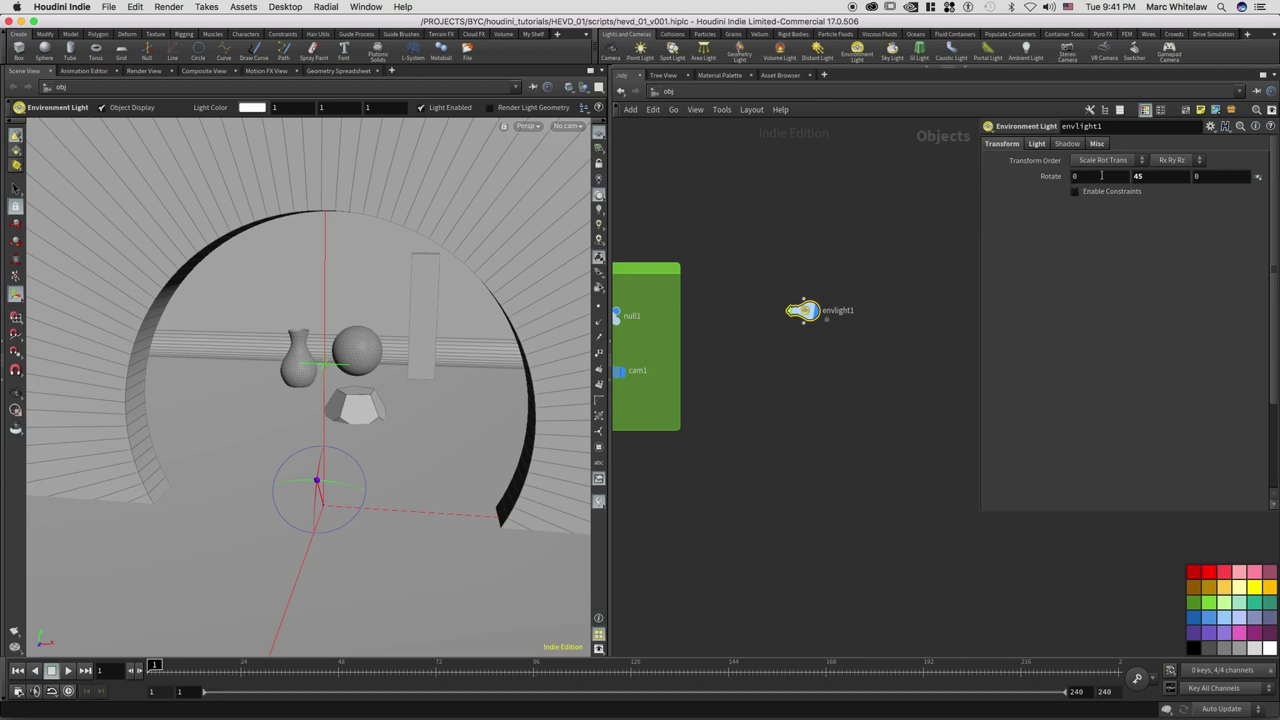
{"action": "type", "text": "5"}
{"action": "key", "text": "Return"}
{"action": "type", "text": "-45"}
{"action": "key", "text": "Return"}
{"action": "left_click_drag", "start_coordinate": [1148, 174], "coordinate": [1115, 177]}
{"action": "type", "text": "0"}
{"action": "key", "text": "Return"}
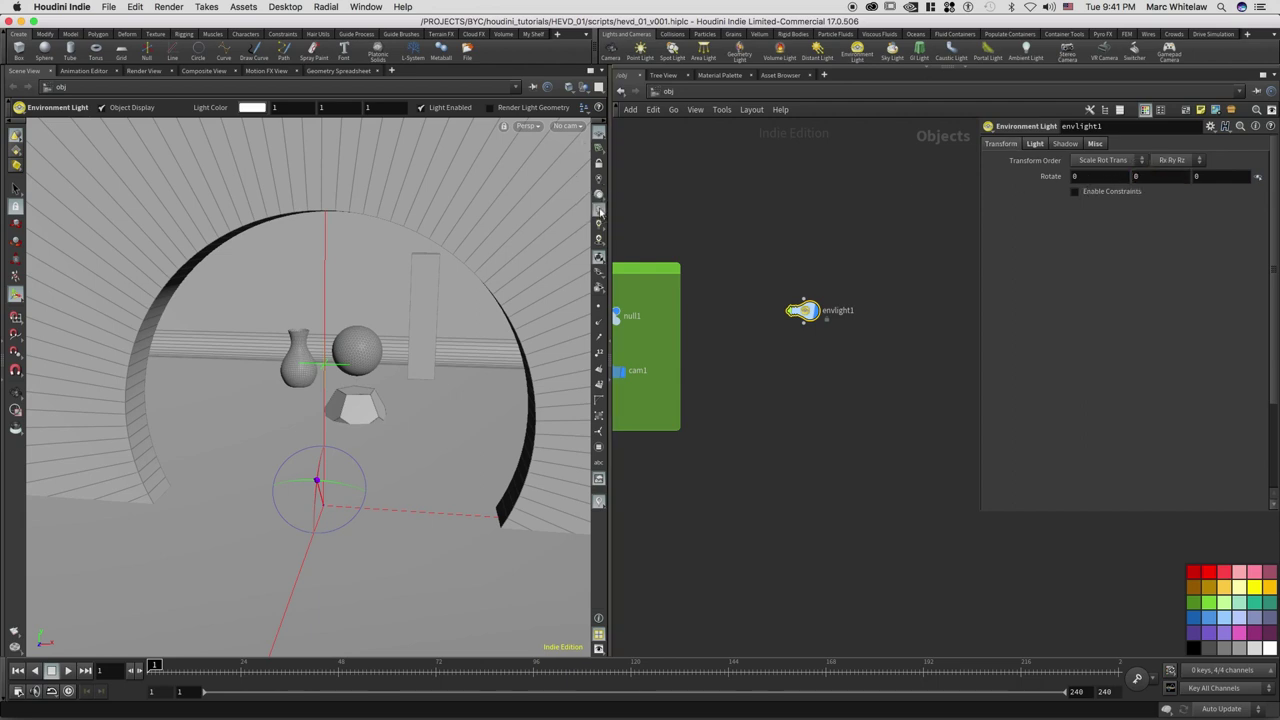
- Switch the viewport to normal lighting and try the environment light's Y rotation at 45, 90 and 180 degrees
{"action": "left_click", "coordinate": [598, 212]}
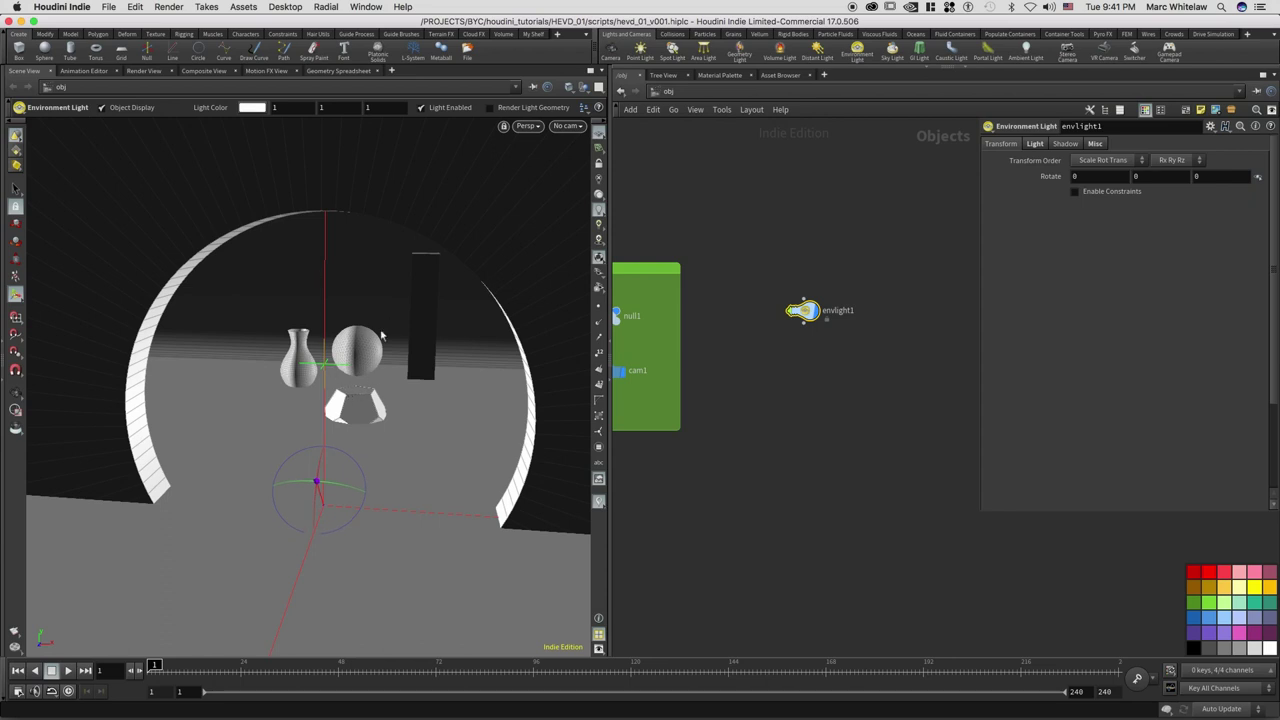
{"action": "key", "text": "ctrl+z"}
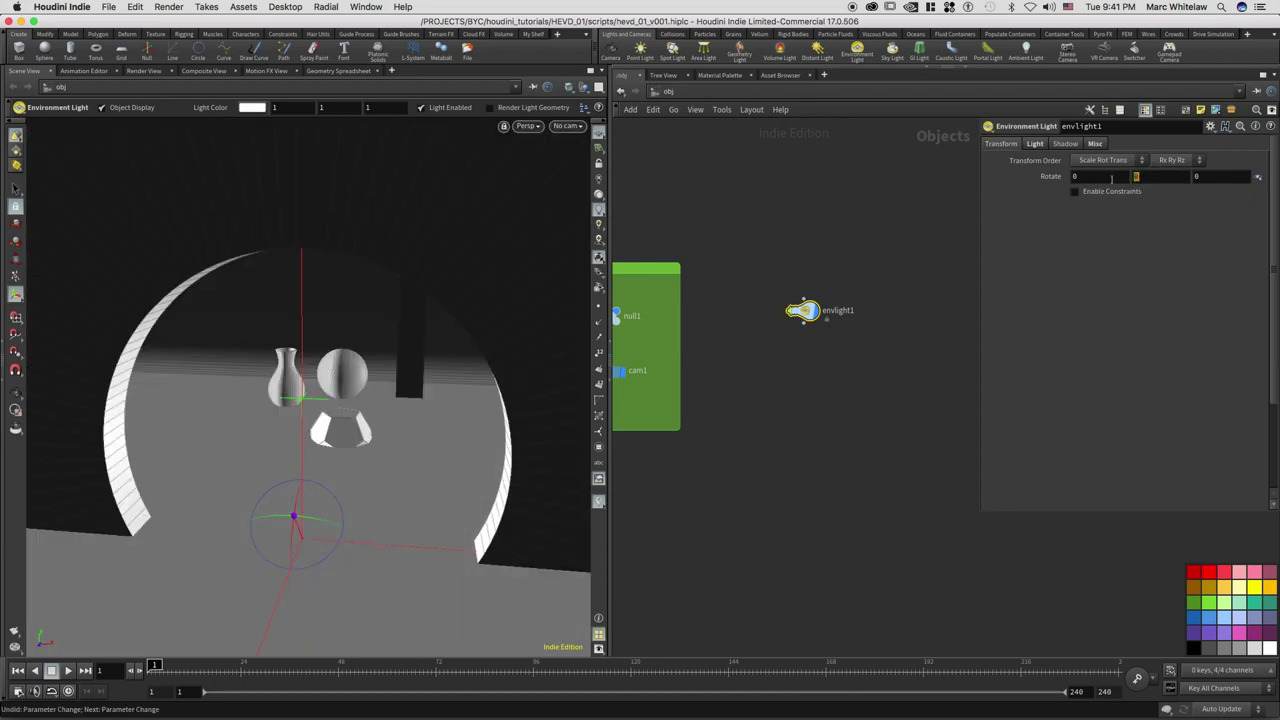
{"action": "left_click", "coordinate": [1140, 176]}
{"action": "type", "text": "45"}
{"action": "key", "text": "Return"}
{"action": "left_click_drag", "start_coordinate": [1149, 177], "coordinate": [1100, 190]}
{"action": "type", "text": "90"}
{"action": "key", "text": "Return"}
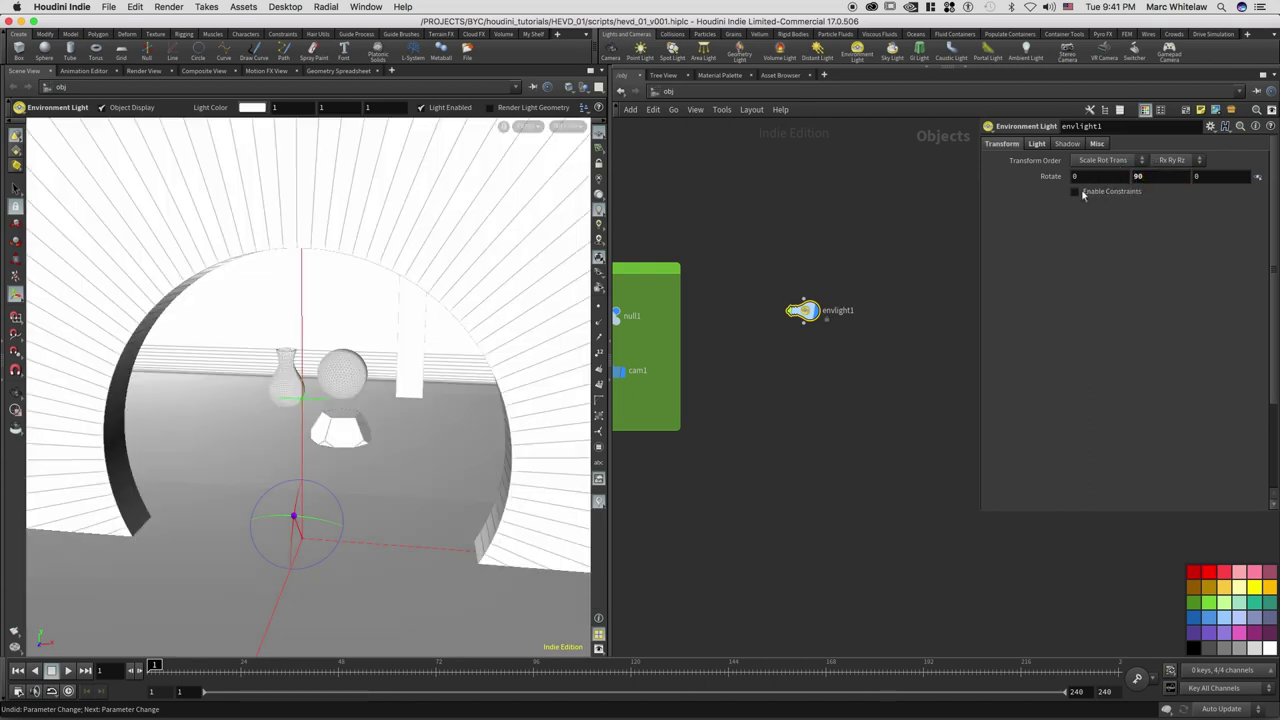
{"action": "left_click", "coordinate": [1150, 176]}
{"action": "type", "text": "180"}
{"action": "key", "text": "Return"}
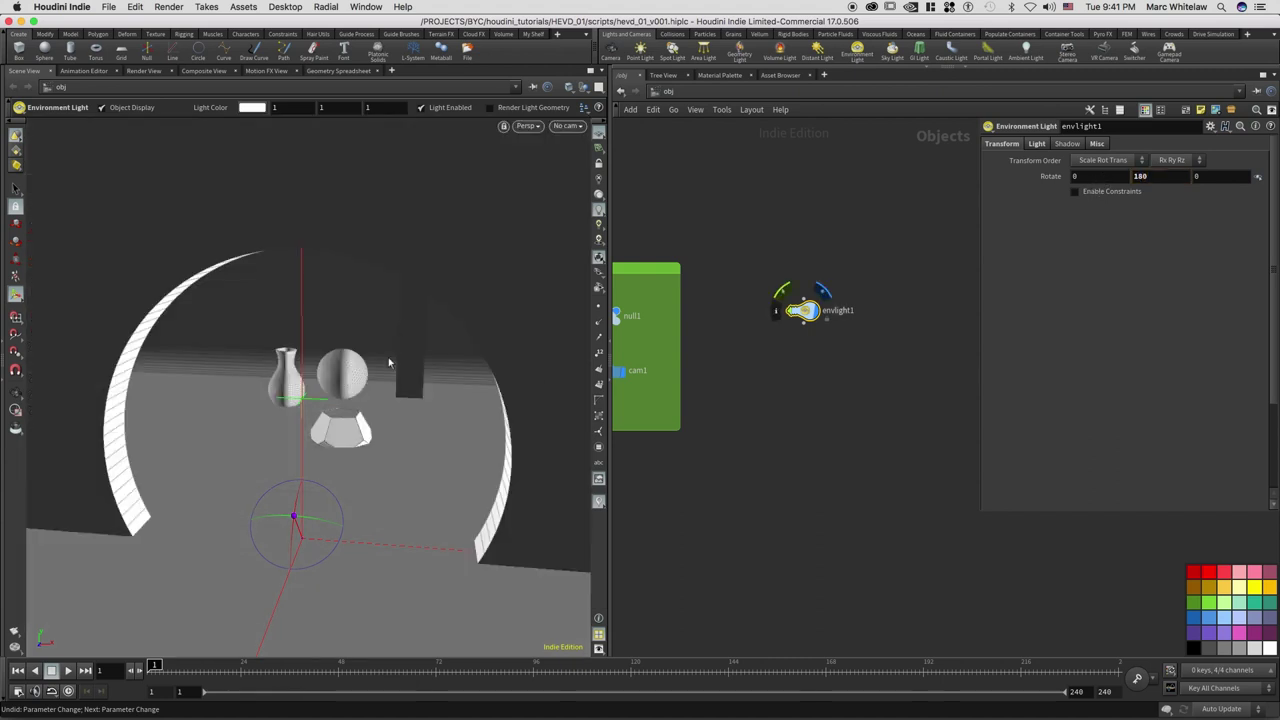
- Turn the environment light freehand with the Rotate tool to about 163 degrees in Y and 21 degrees in Z
{"action": "key", "text": "Escape"}
{"action": "left_click_drag", "start_coordinate": [400, 371], "coordinate": [500, 374]}
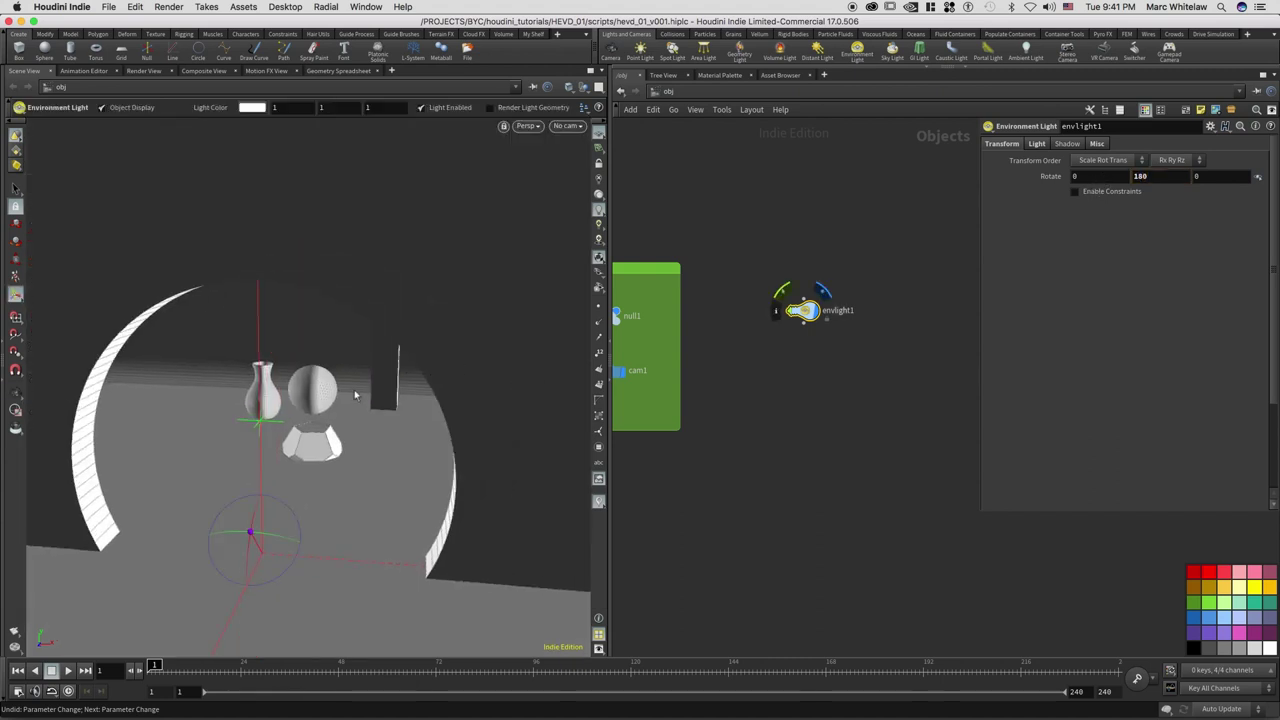
{"action": "left_click", "coordinate": [1089, 178]}
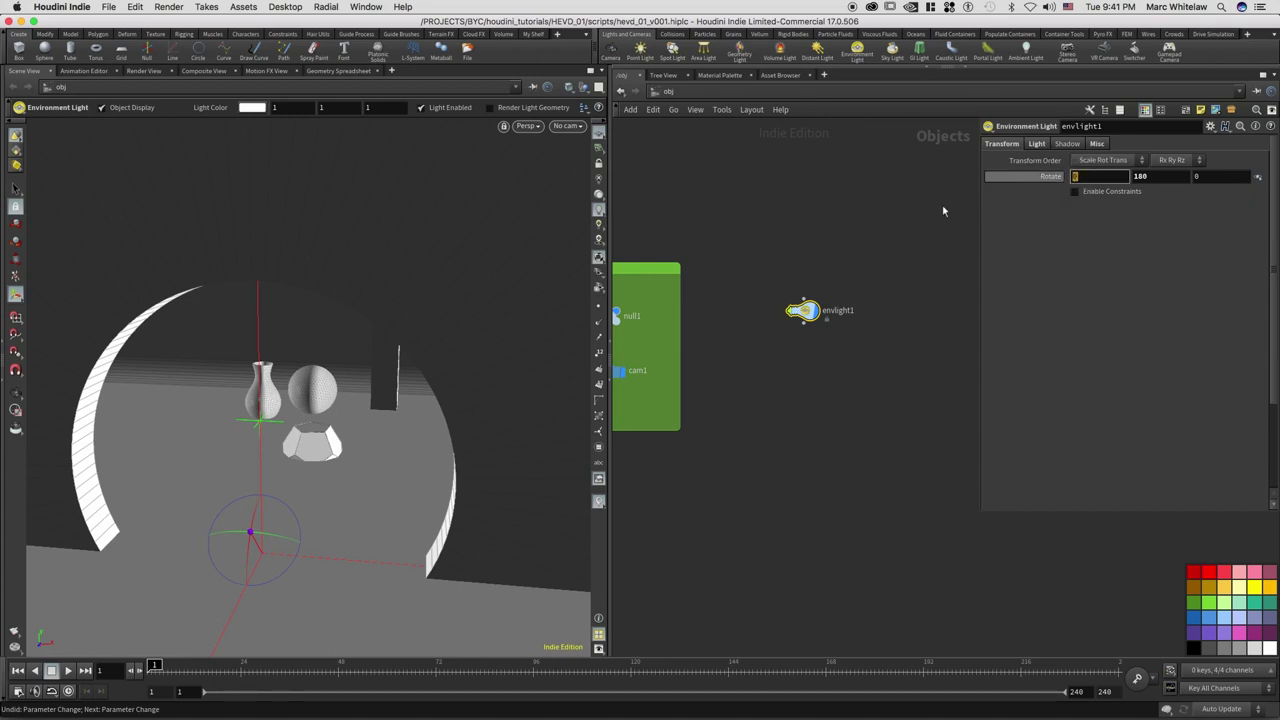
{"action": "left_click", "coordinate": [15, 241]}
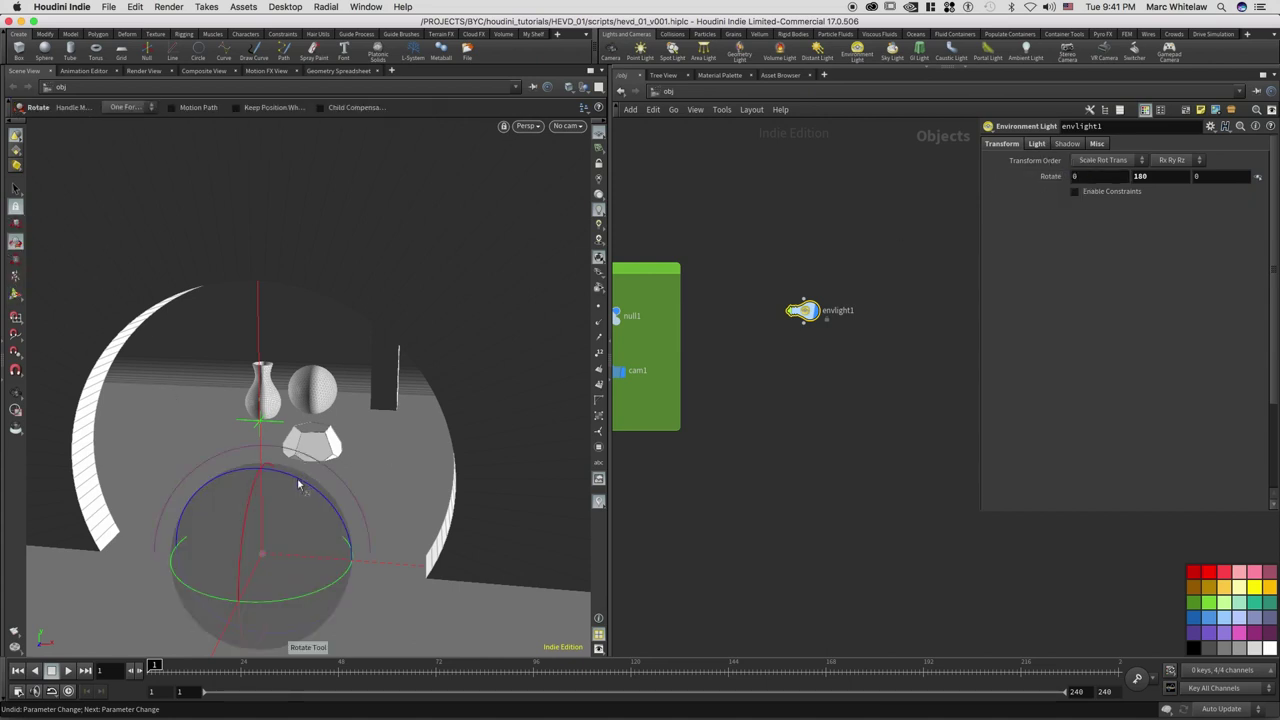
{"action": "left_click_drag", "start_coordinate": [299, 478], "coordinate": [271, 469]}
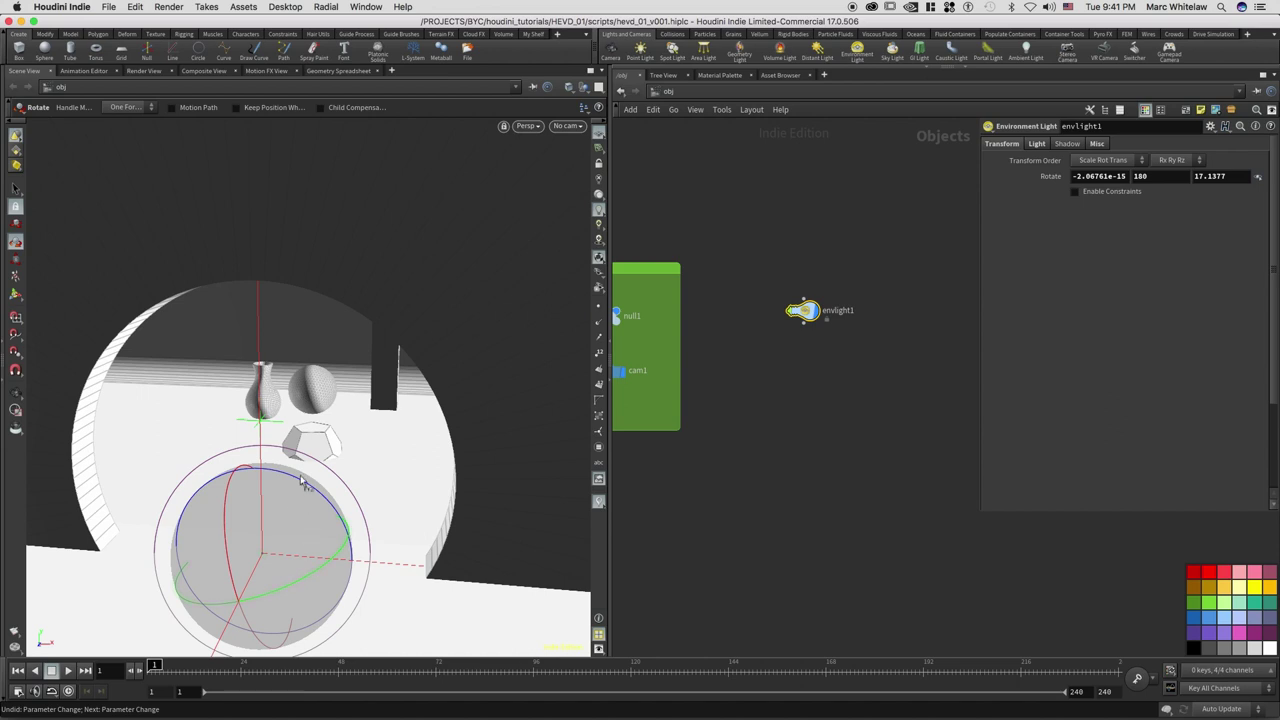
{"action": "left_click_drag", "start_coordinate": [294, 477], "coordinate": [291, 571]}
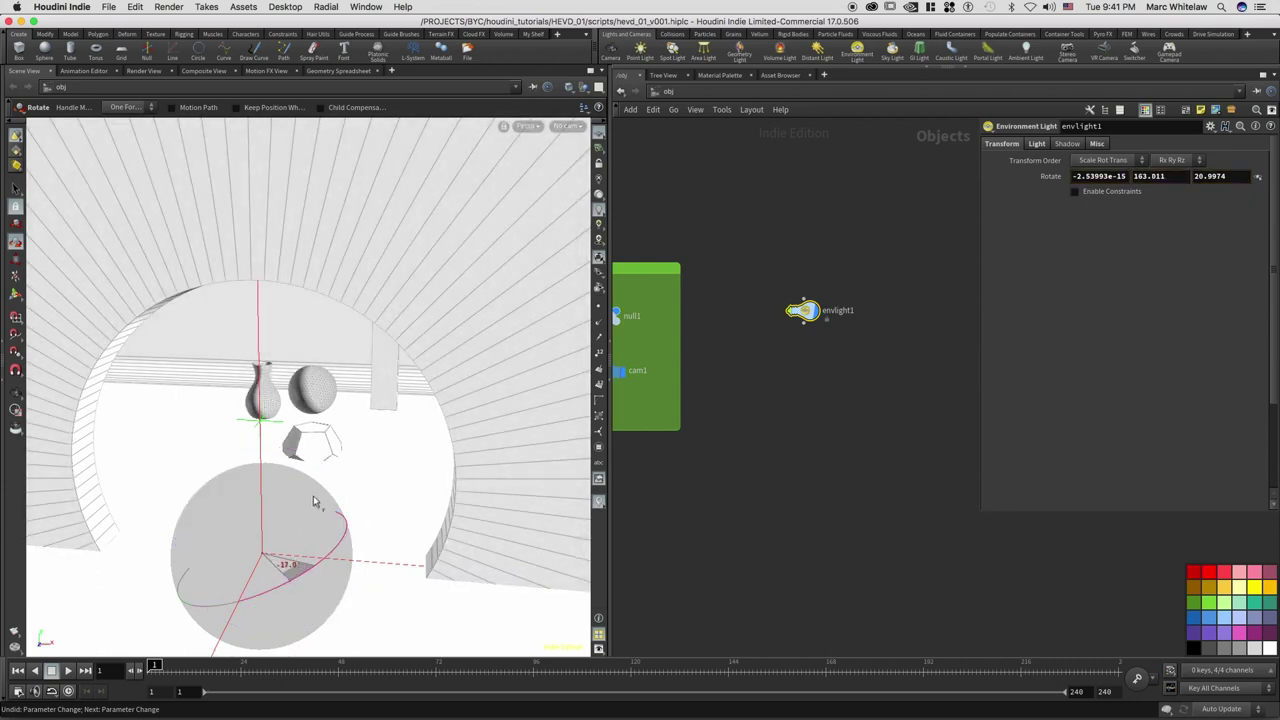
- Select the envlight1 node and display its light settings beside the CAM network box
{"action": "left_click_drag", "start_coordinate": [837, 288], "coordinate": [785, 331]}
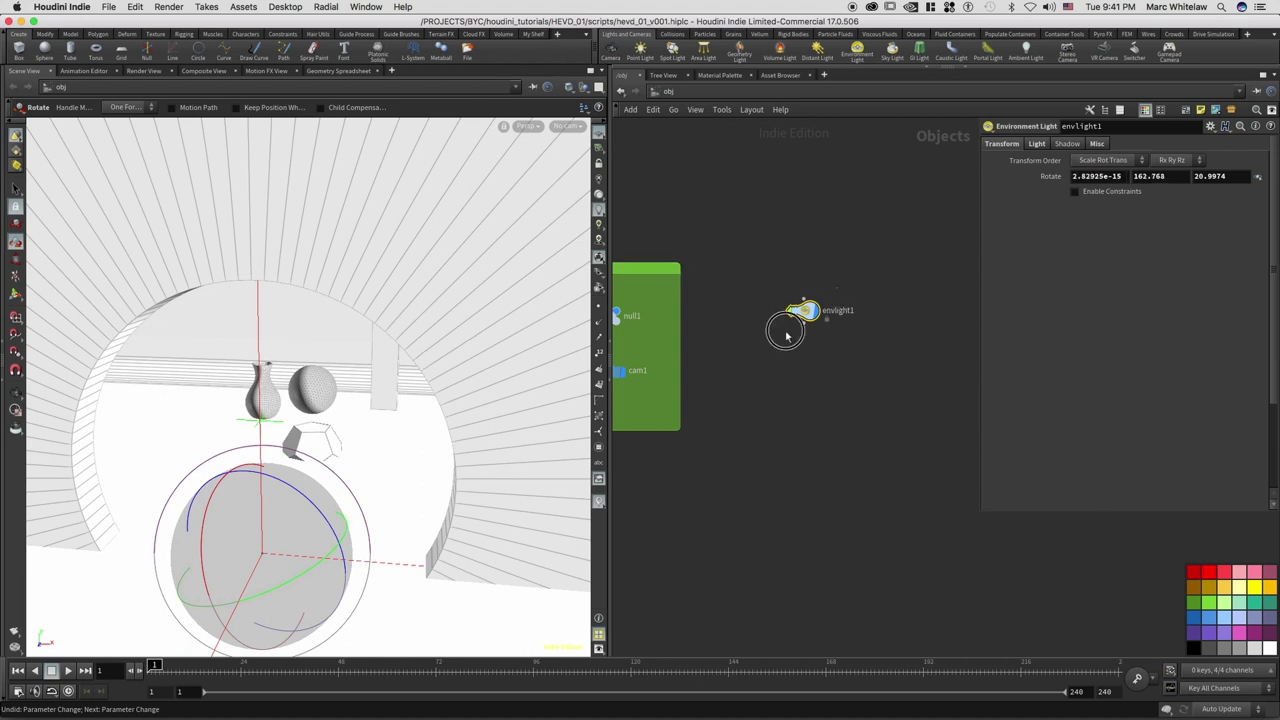
{"action": "left_click", "coordinate": [1037, 145]}
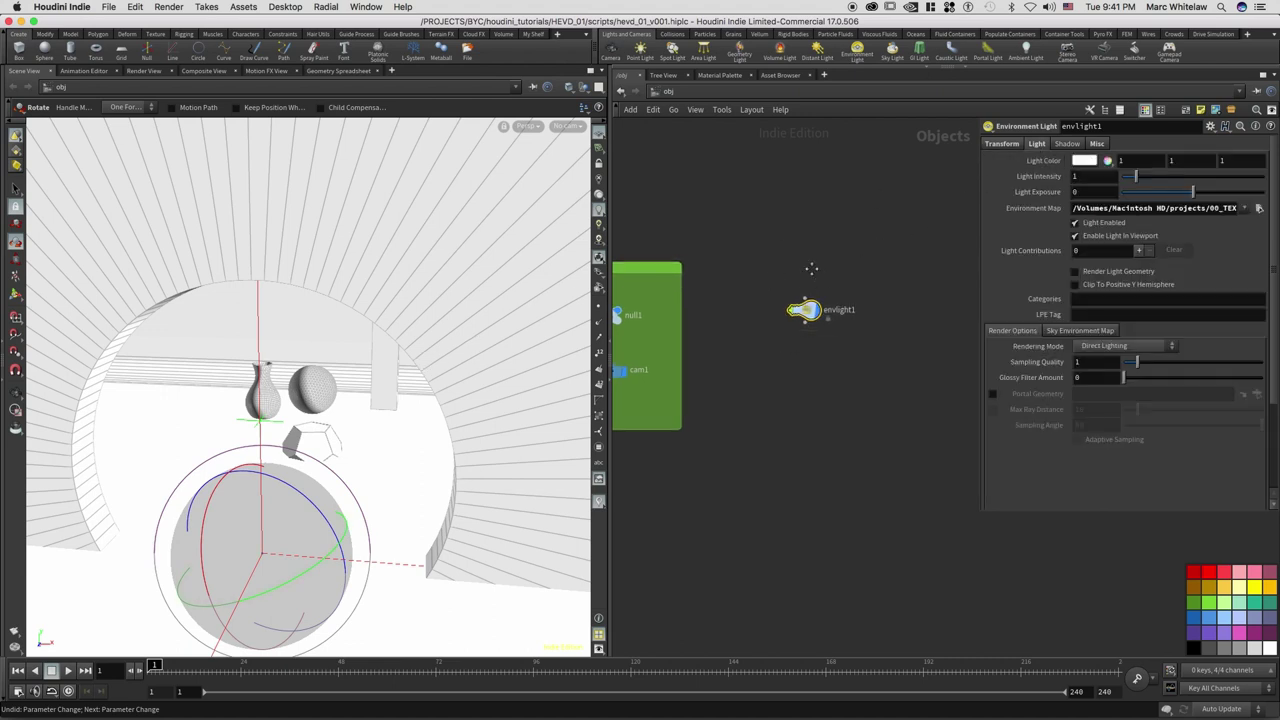
{"action": "middle_click_drag", "start_coordinate": [812, 268], "coordinate": [858, 257]}
{"action": "right_click_drag", "start_coordinate": [364, 398], "coordinate": [309, 427], "text": "alt"}
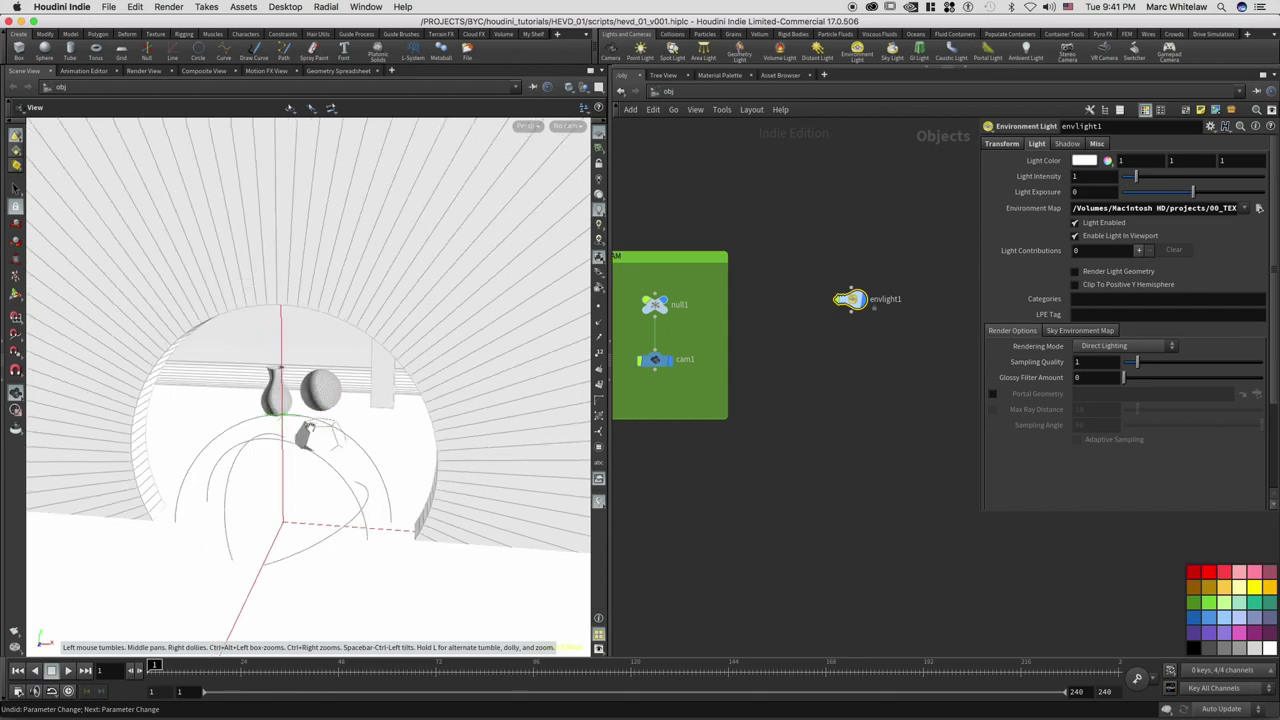
- Set the environment light's intensity to .5
{"action": "left_click_drag", "start_coordinate": [308, 428], "coordinate": [396, 367]}
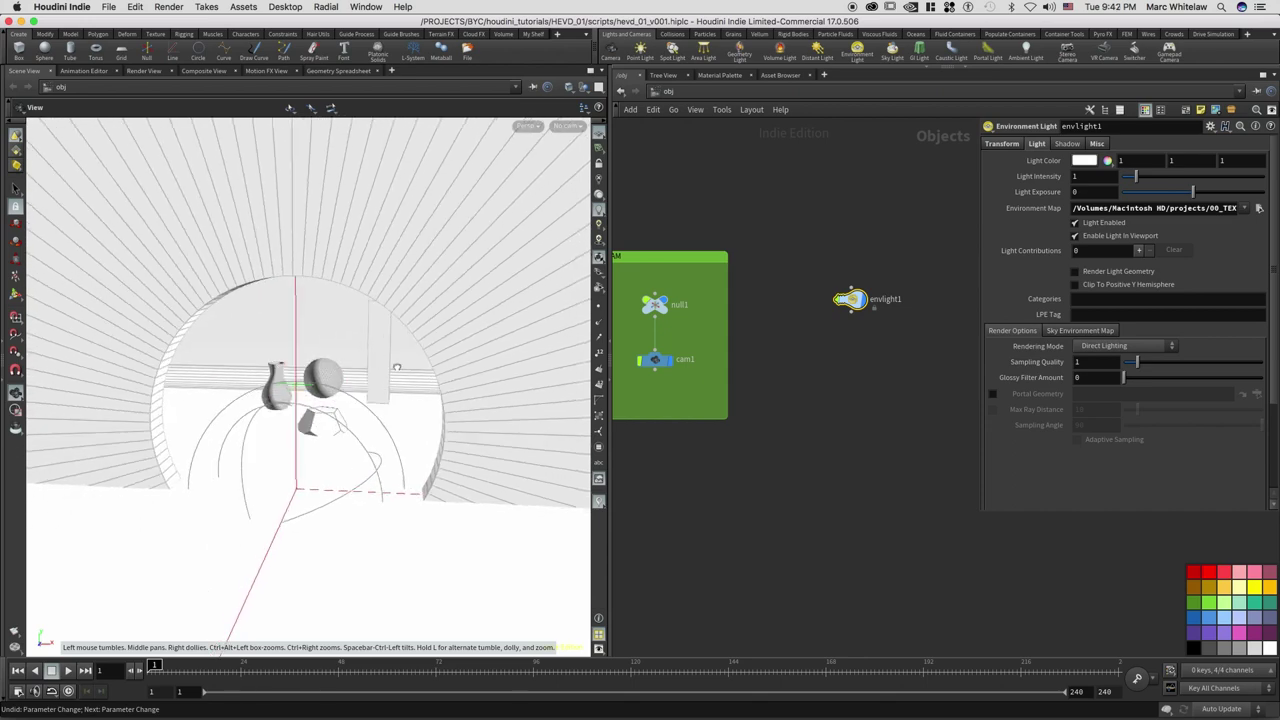
{"action": "key", "text": "r"}
{"action": "left_click", "coordinate": [1092, 176]}
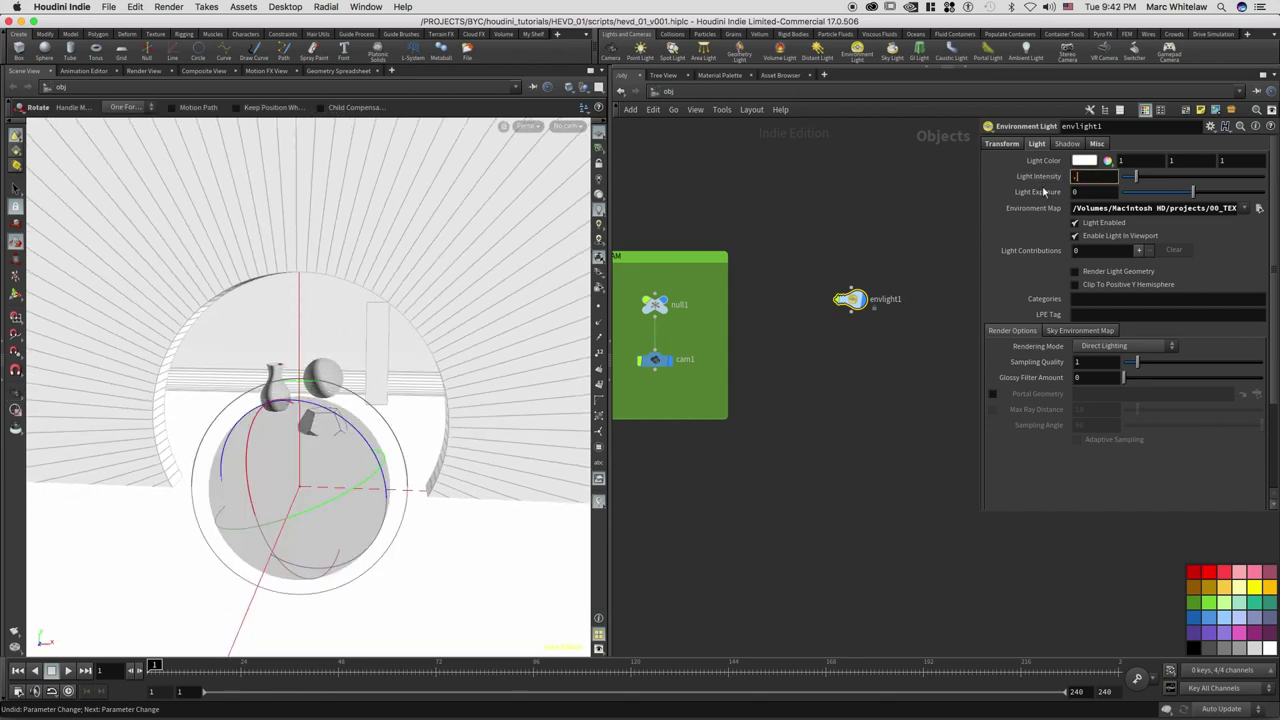
{"action": "key", "text": "Return"}
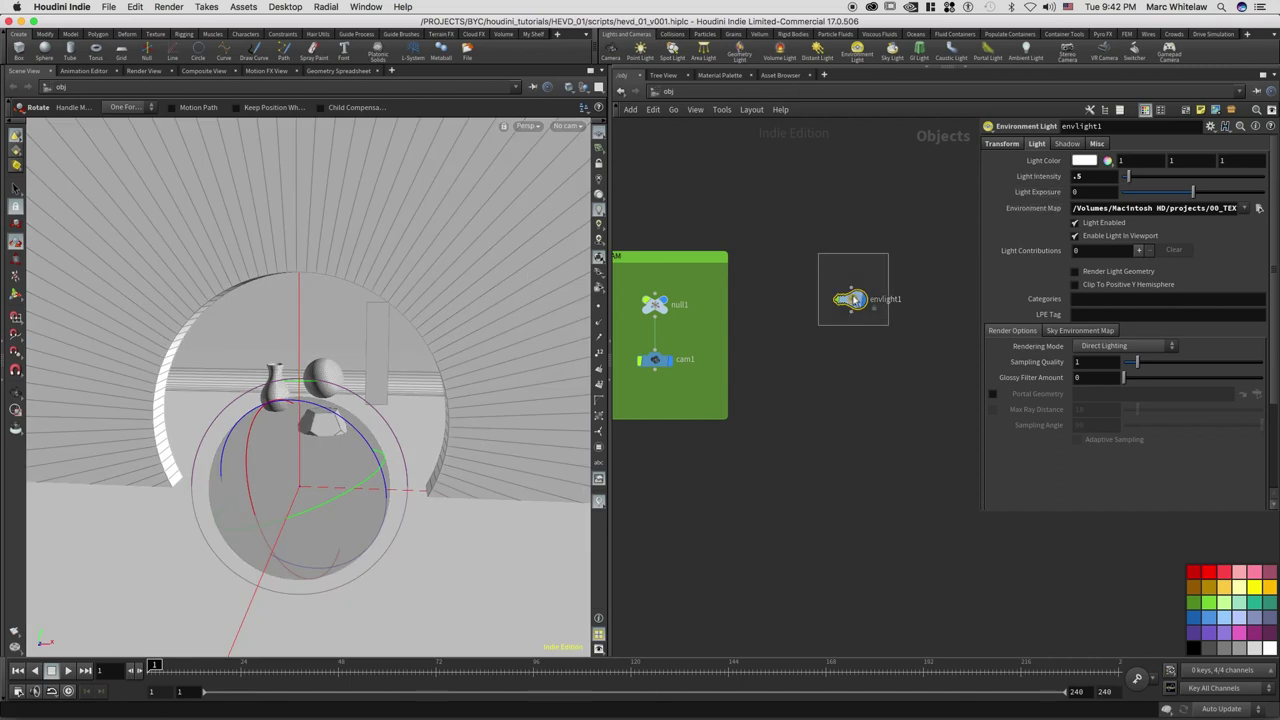
- Move the envlight1 node slightly closer to the CAM network box and save the scene file
{"action": "left_click_drag", "start_coordinate": [852, 303], "coordinate": [875, 324]}
{"action": "middle_click_drag", "start_coordinate": [844, 325], "coordinate": [803, 351]}
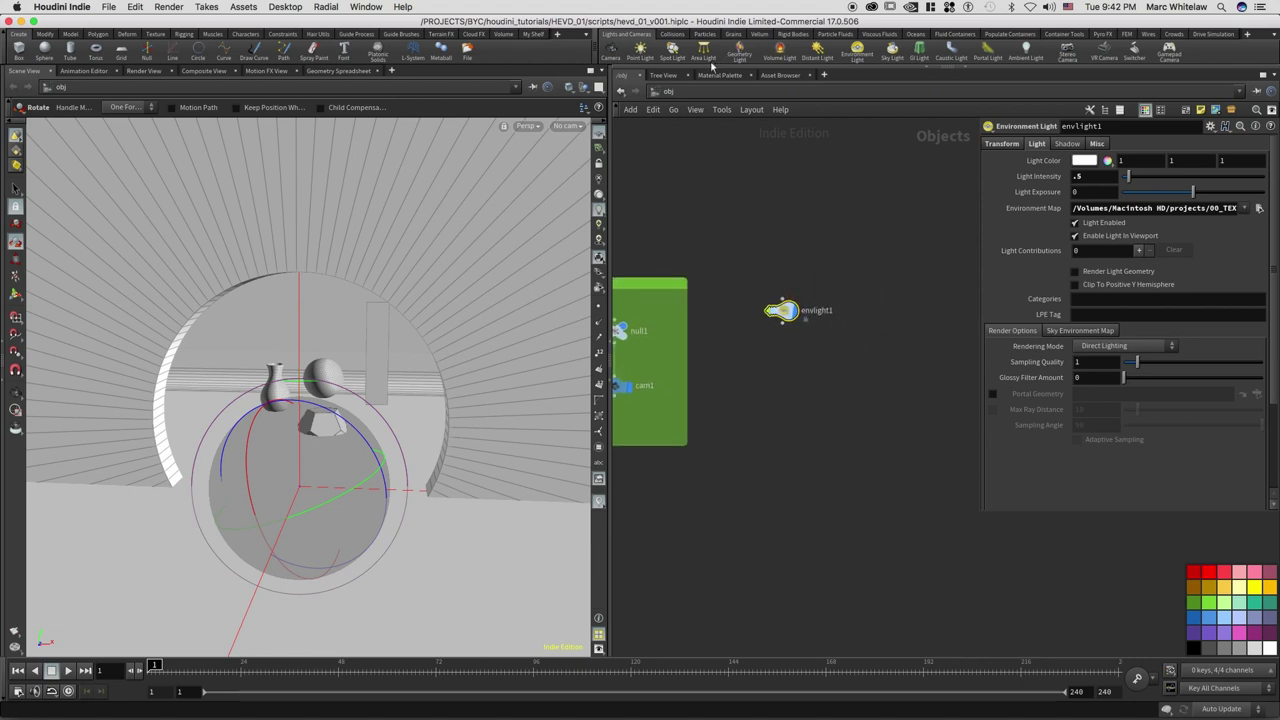
{"action": "middle_click_drag", "start_coordinate": [753, 372], "coordinate": [797, 372]}
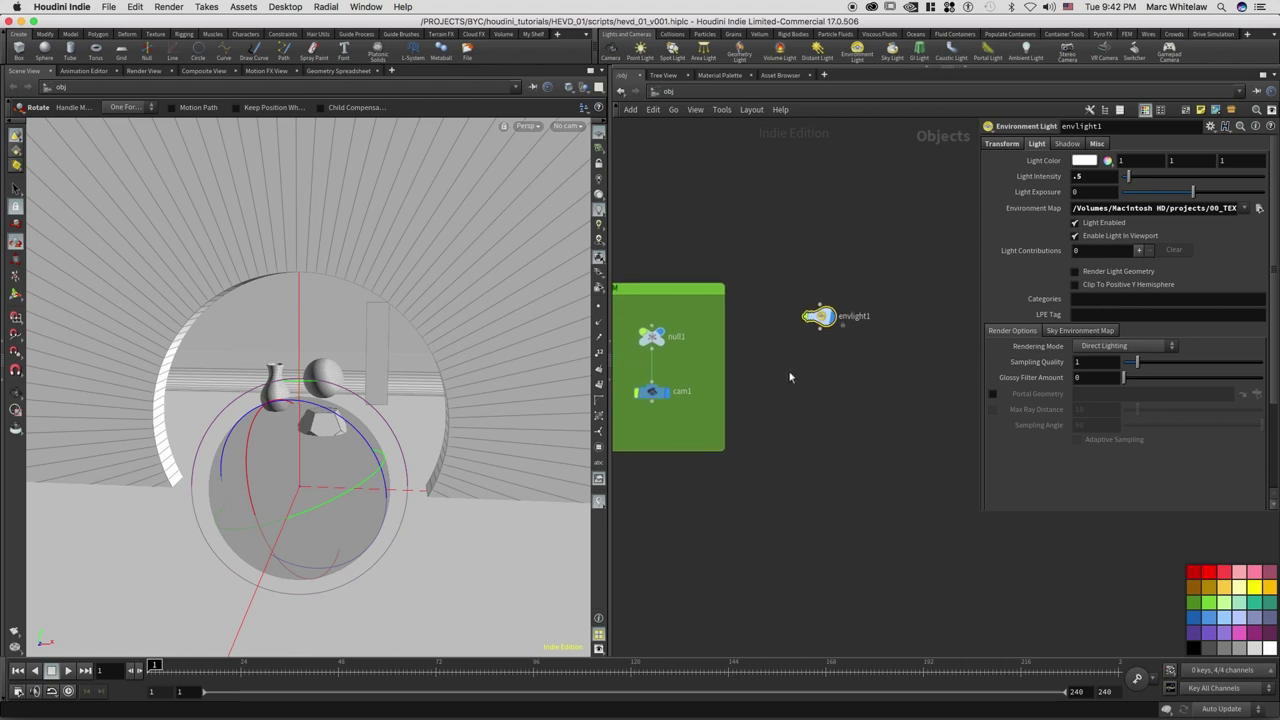
{"action": "key", "text": "super+s"}
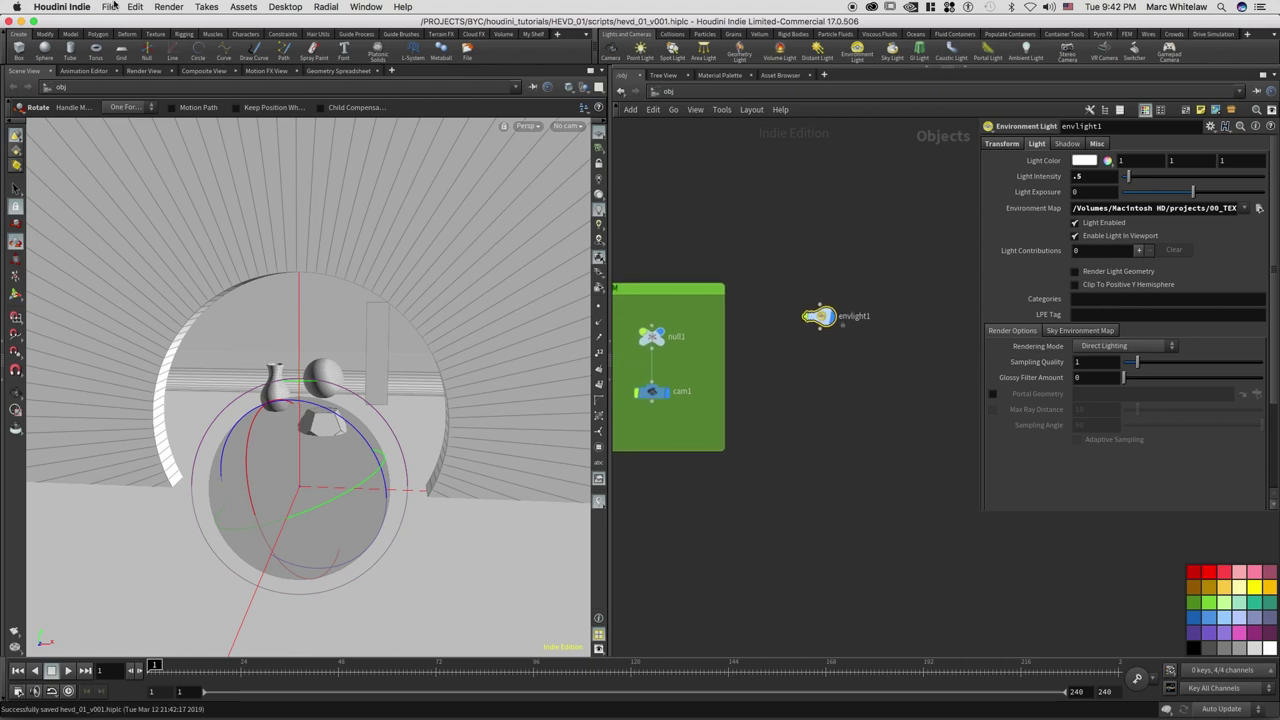
{"action": "left_click", "coordinate": [108, 6]}
{"action": "left_click", "coordinate": [128, 86]}
{"action": "key", "text": "Escape"}
- Look through cam1 in the viewport
{"action": "left_click_drag", "start_coordinate": [331, 288], "coordinate": [349, 309]}
{"action": "key", "text": "r"}
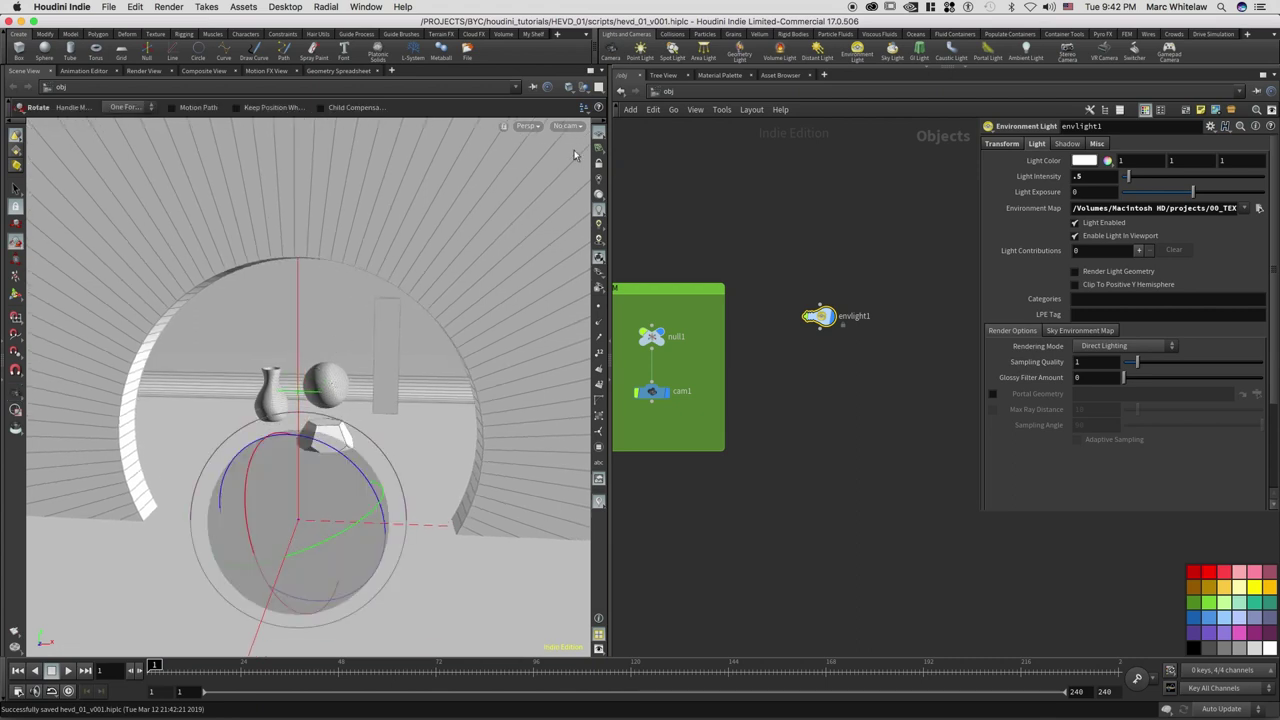
{"action": "left_click", "coordinate": [567, 126]}
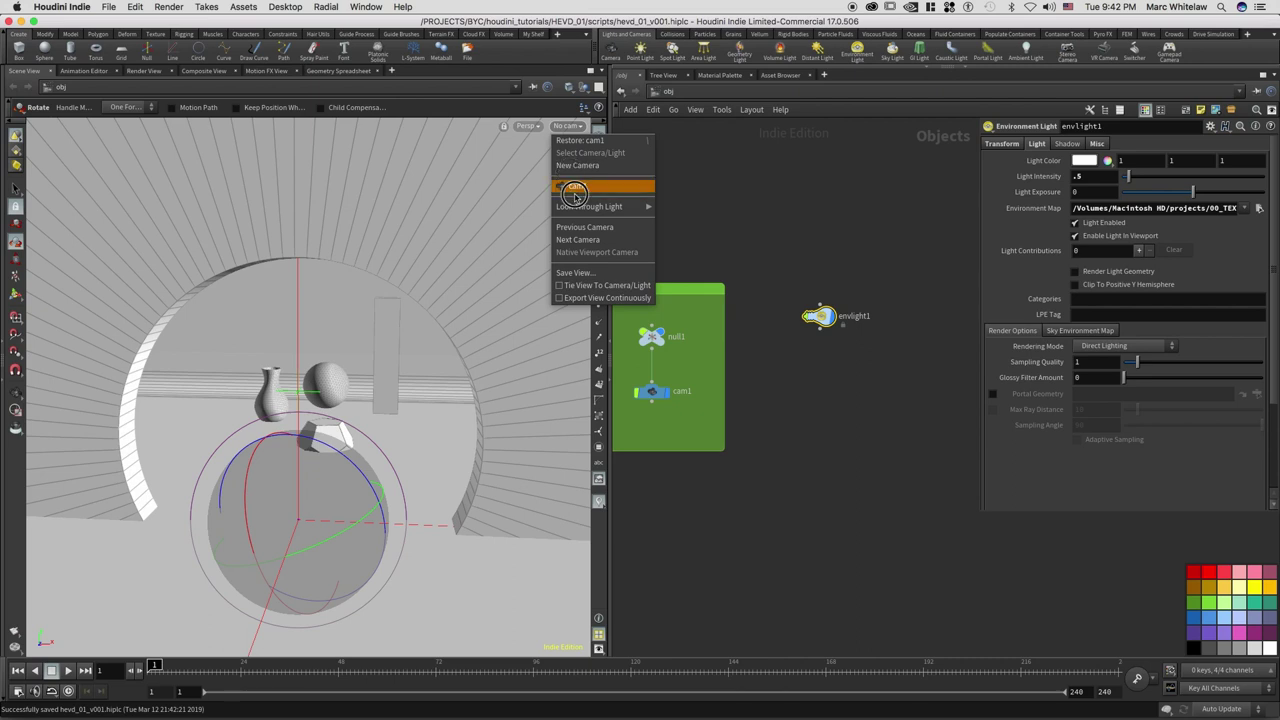
{"action": "left_click", "coordinate": [574, 189]}
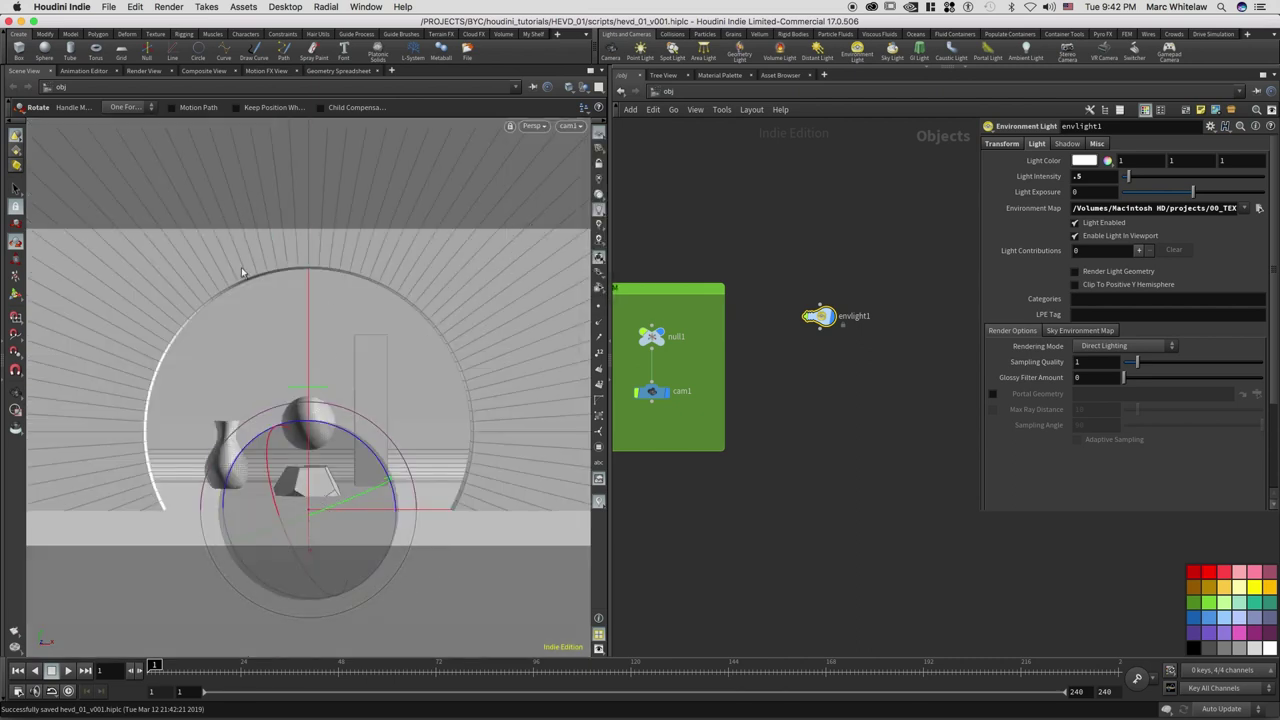
- Create a Mantra - PBR render node and bring it into view in the out network
{"action": "left_click", "coordinate": [168, 8]}
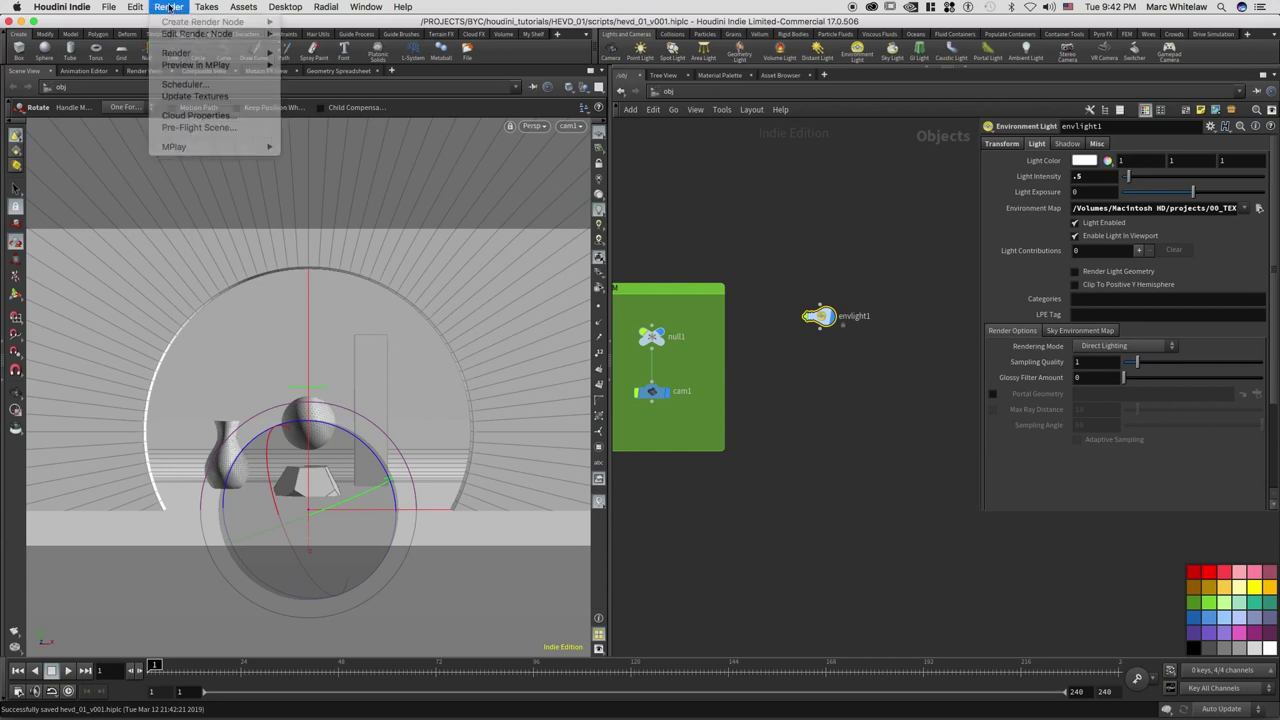
{"action": "left_click", "coordinate": [169, 8]}
{"action": "left_click", "coordinate": [170, 8]}
{"action": "mouse_move", "coordinate": [176, 22]}
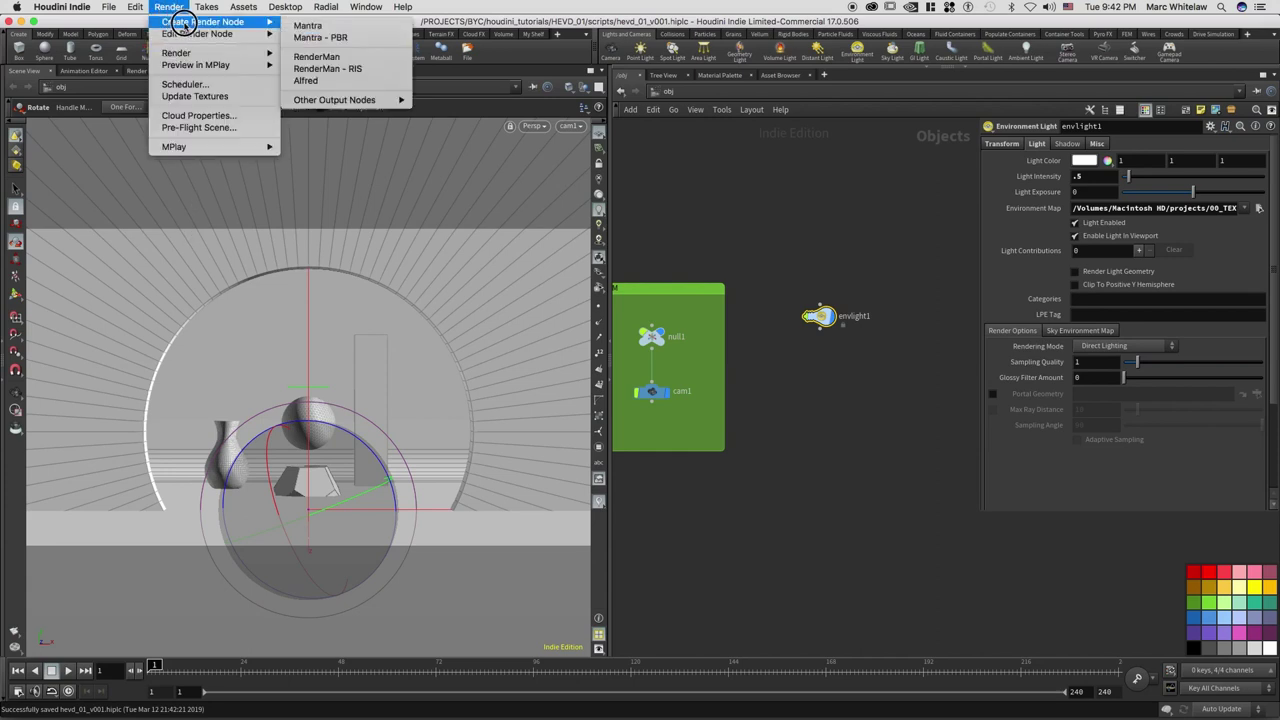
{"action": "left_click", "coordinate": [334, 38]}
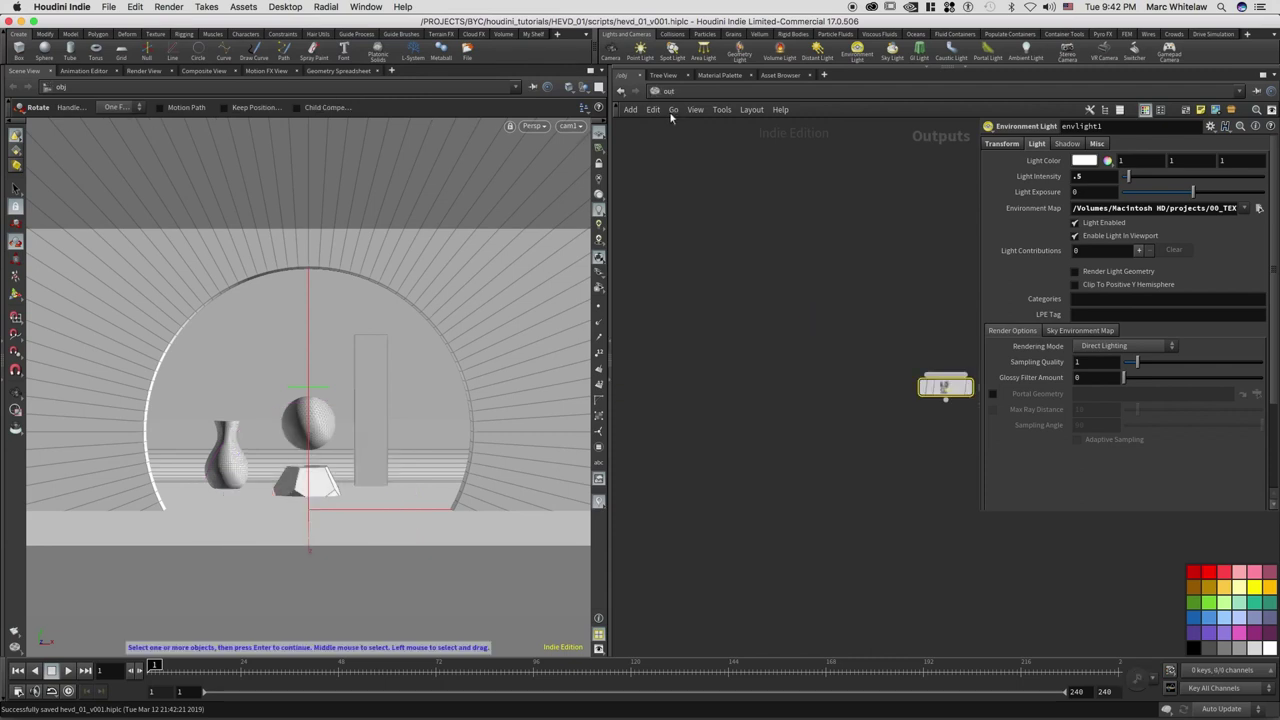
{"action": "middle_click_drag", "start_coordinate": [800, 308], "coordinate": [666, 304]}
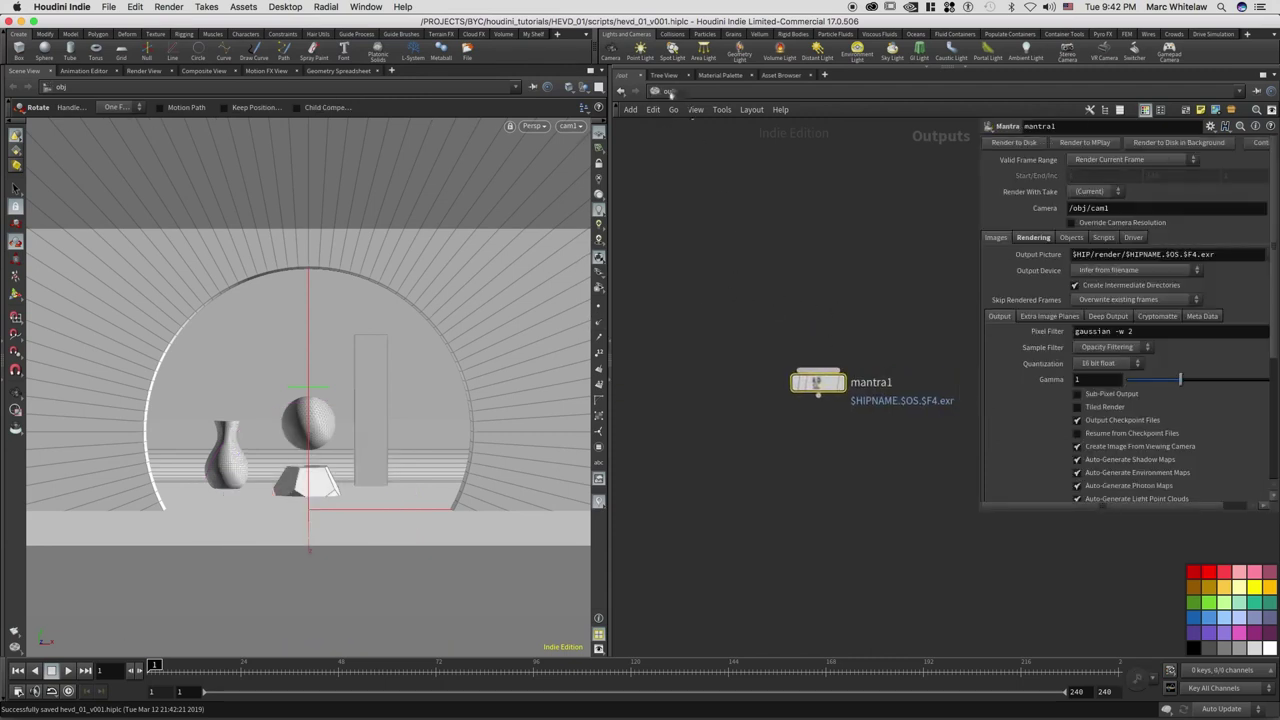
- Switch the network view to the obj level and return to the out level
{"action": "left_click", "coordinate": [678, 93]}
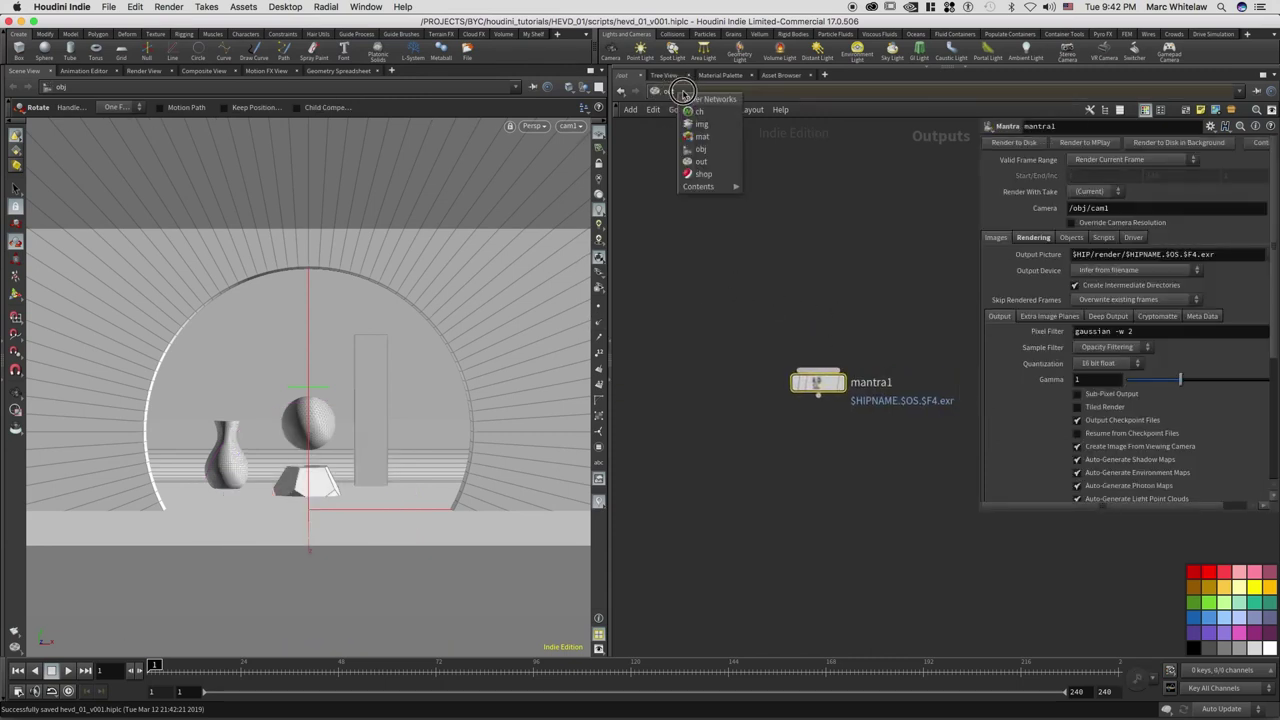
{"action": "left_click", "coordinate": [706, 148]}
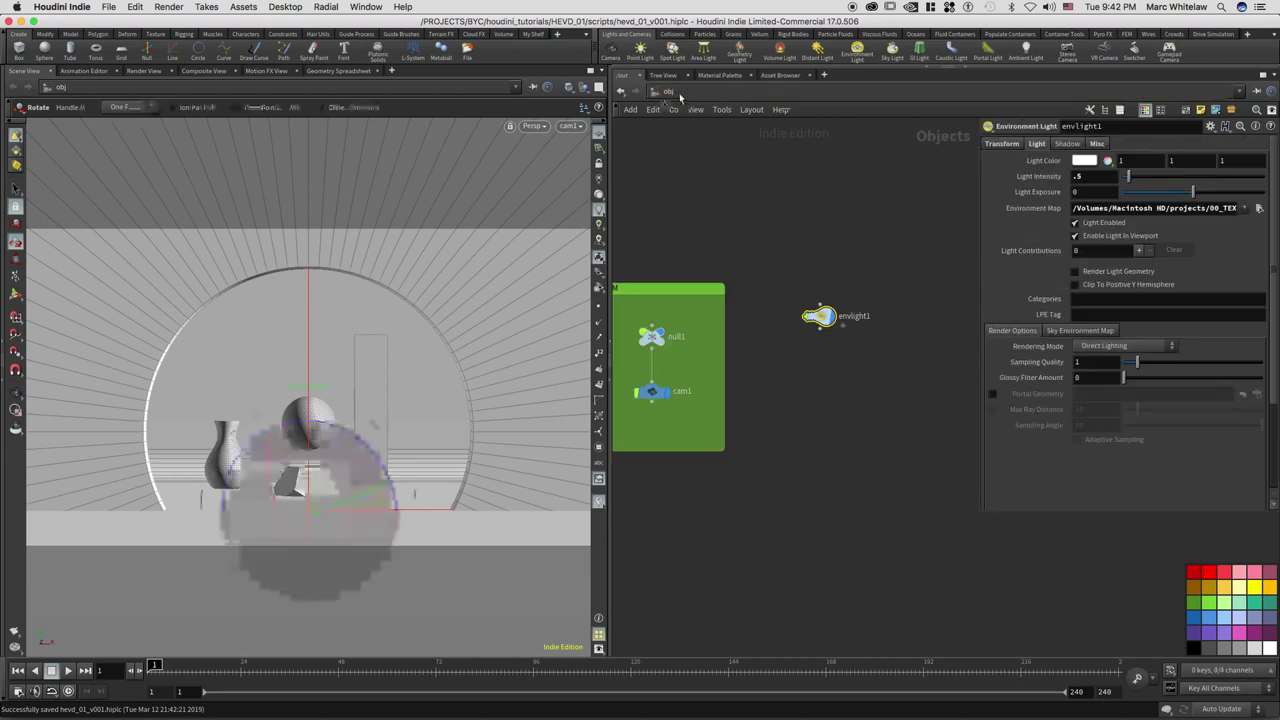
{"action": "left_click", "coordinate": [668, 91]}
{"action": "left_click", "coordinate": [697, 152]}
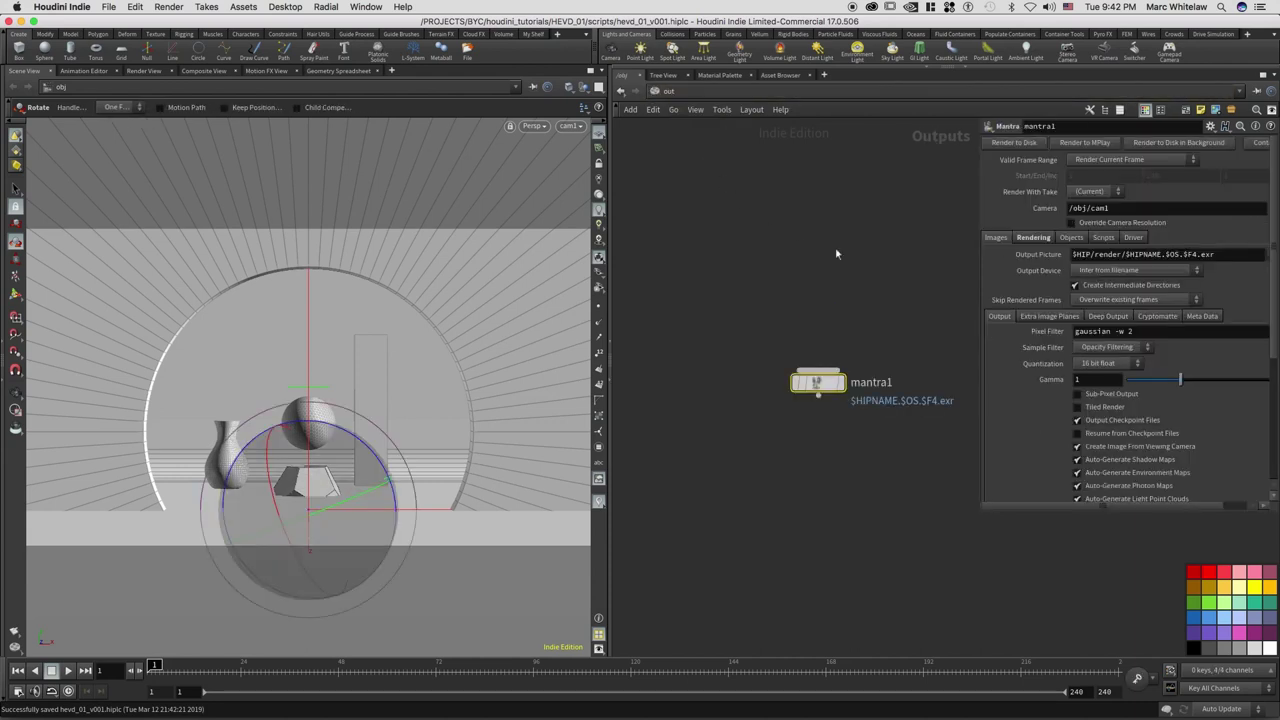
- Reposition the mantra1 node in the out network and enlarge its parameter display
{"action": "left_click_drag", "start_coordinate": [880, 338], "coordinate": [772, 418]}
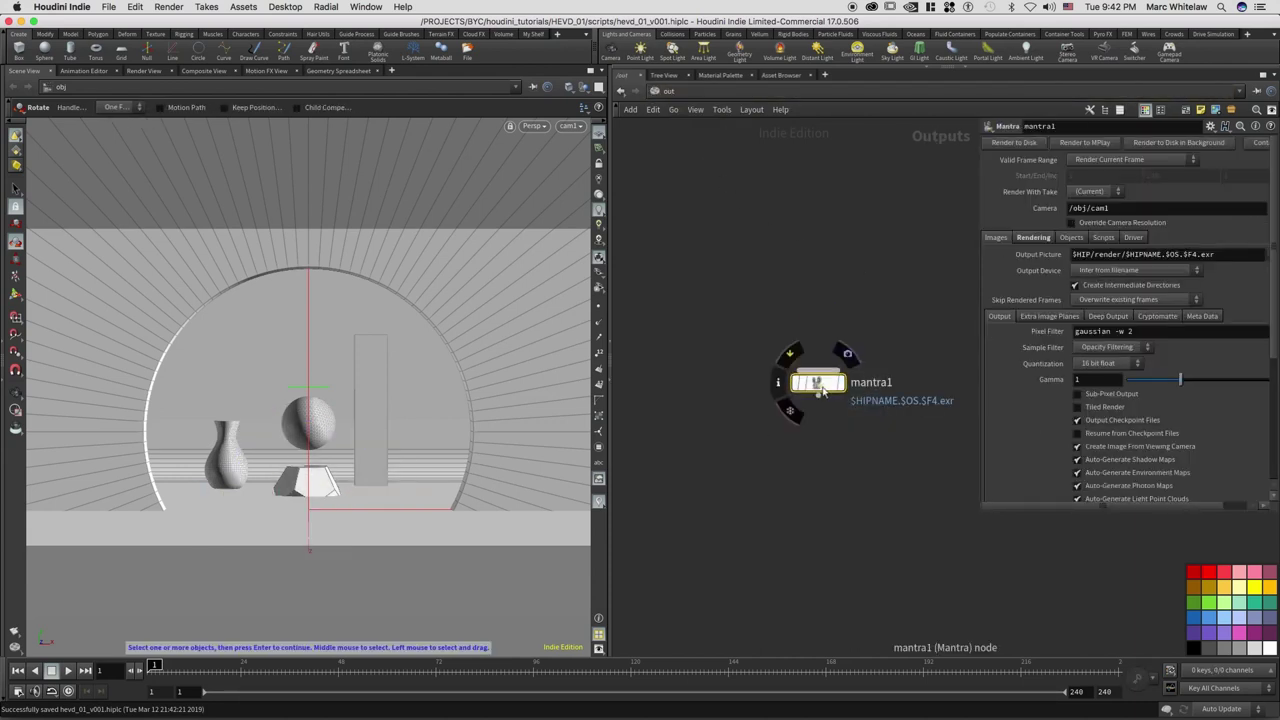
{"action": "left_click_drag", "start_coordinate": [821, 381], "coordinate": [750, 330]}
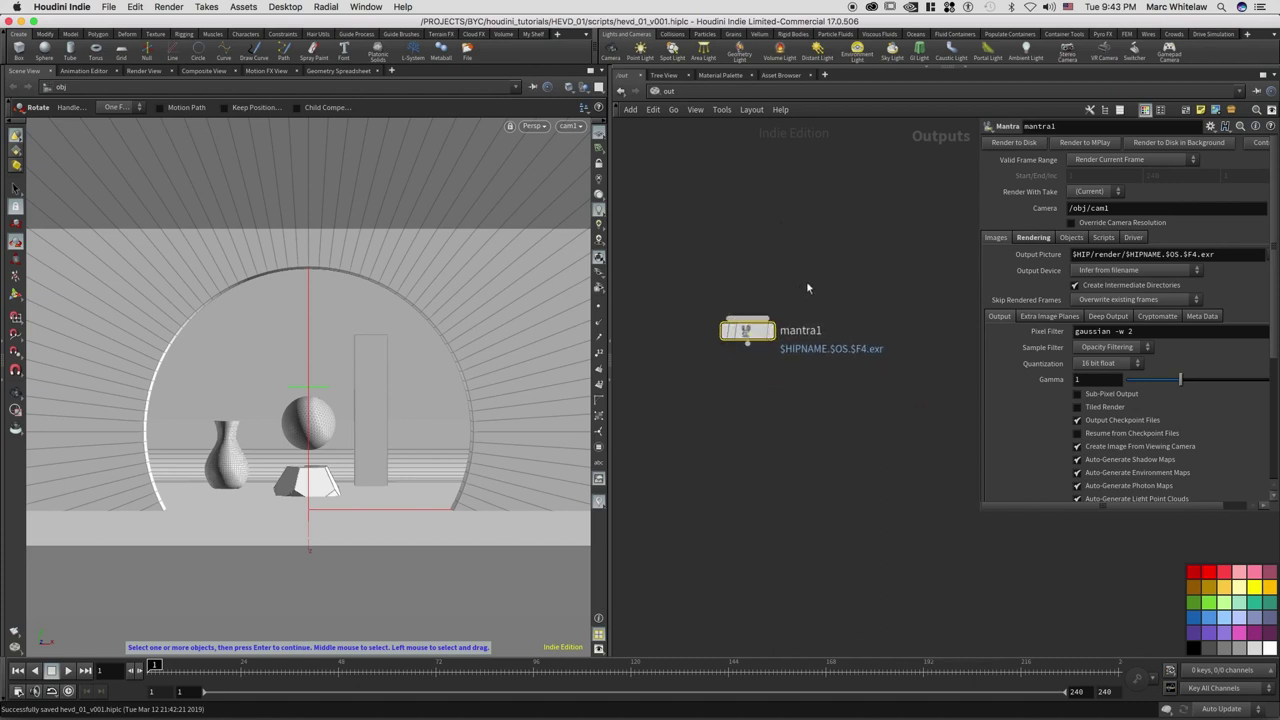
{"action": "left_click_drag", "start_coordinate": [978, 509], "coordinate": [932, 573]}
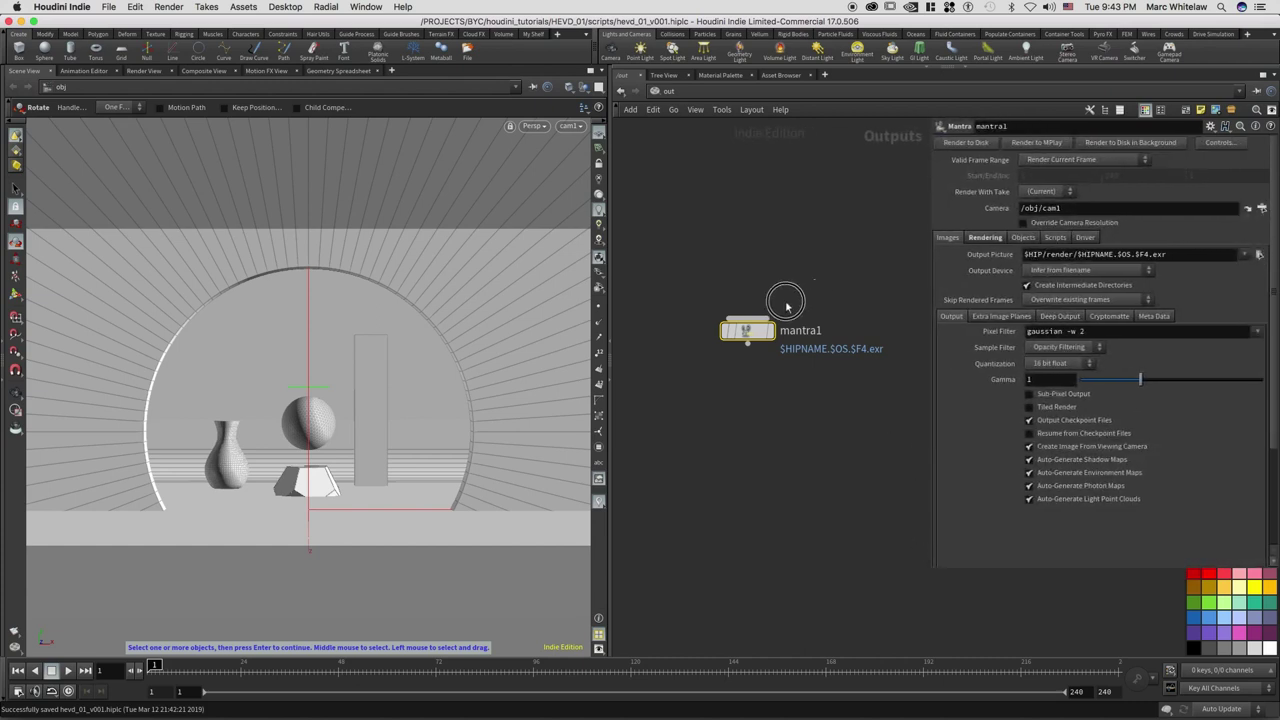
{"action": "mouse_move", "coordinate": [750, 334]}
{"action": "left_click_drag", "start_coordinate": [750, 334], "coordinate": [742, 299]}
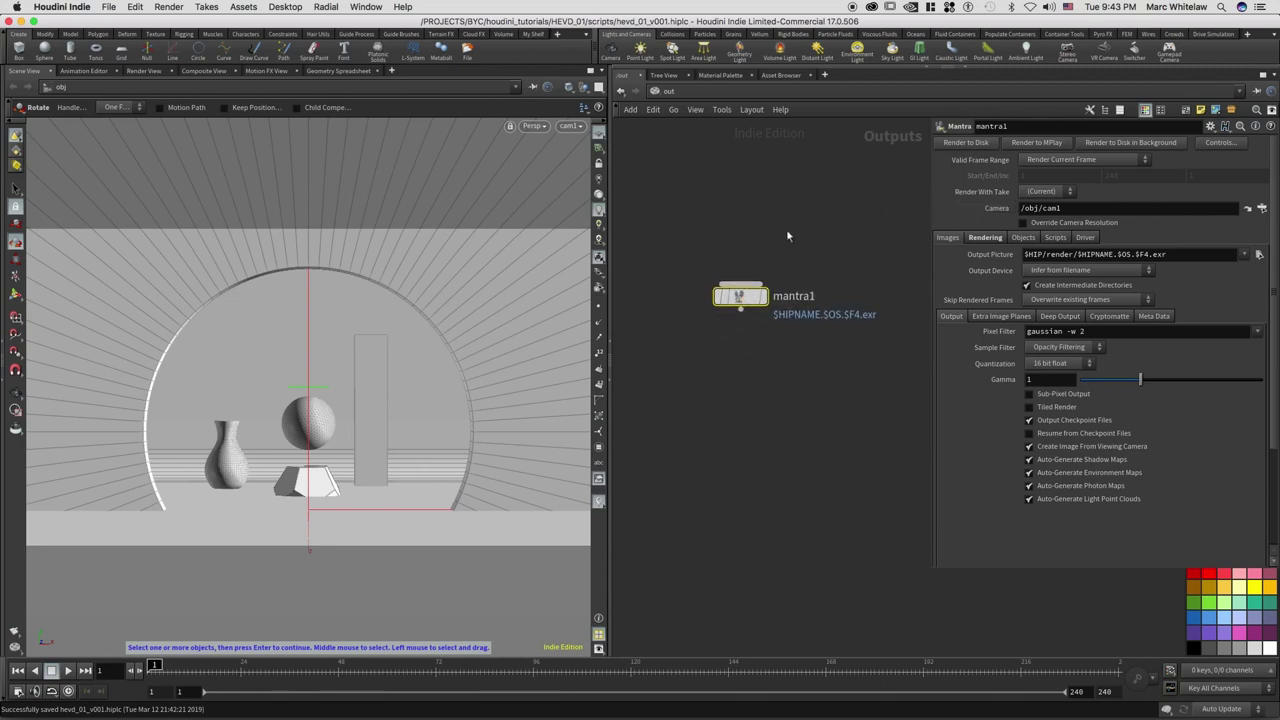
{"action": "left_click_drag", "start_coordinate": [796, 254], "coordinate": [682, 354]}
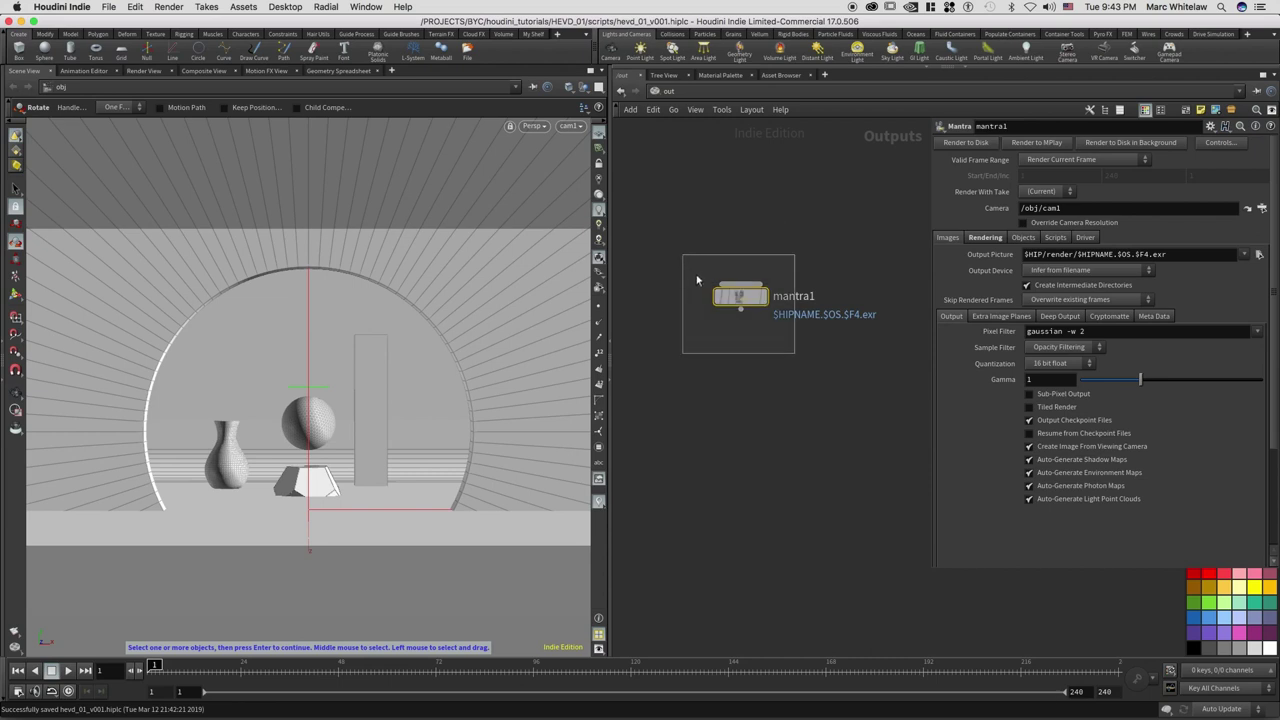
- Display mantra1's rendering settings and choose Physically Based Rendering as the rendering engine
{"action": "left_click", "coordinate": [985, 238]}
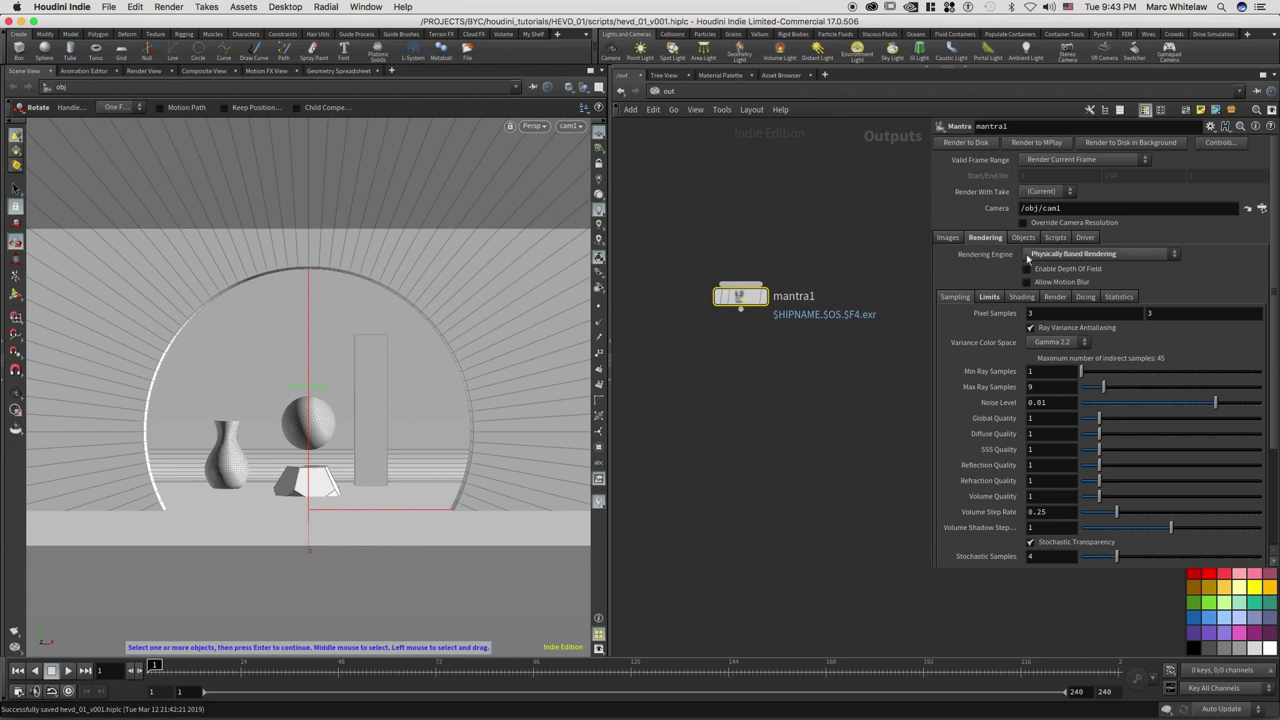
{"action": "left_click", "coordinate": [1080, 255]}
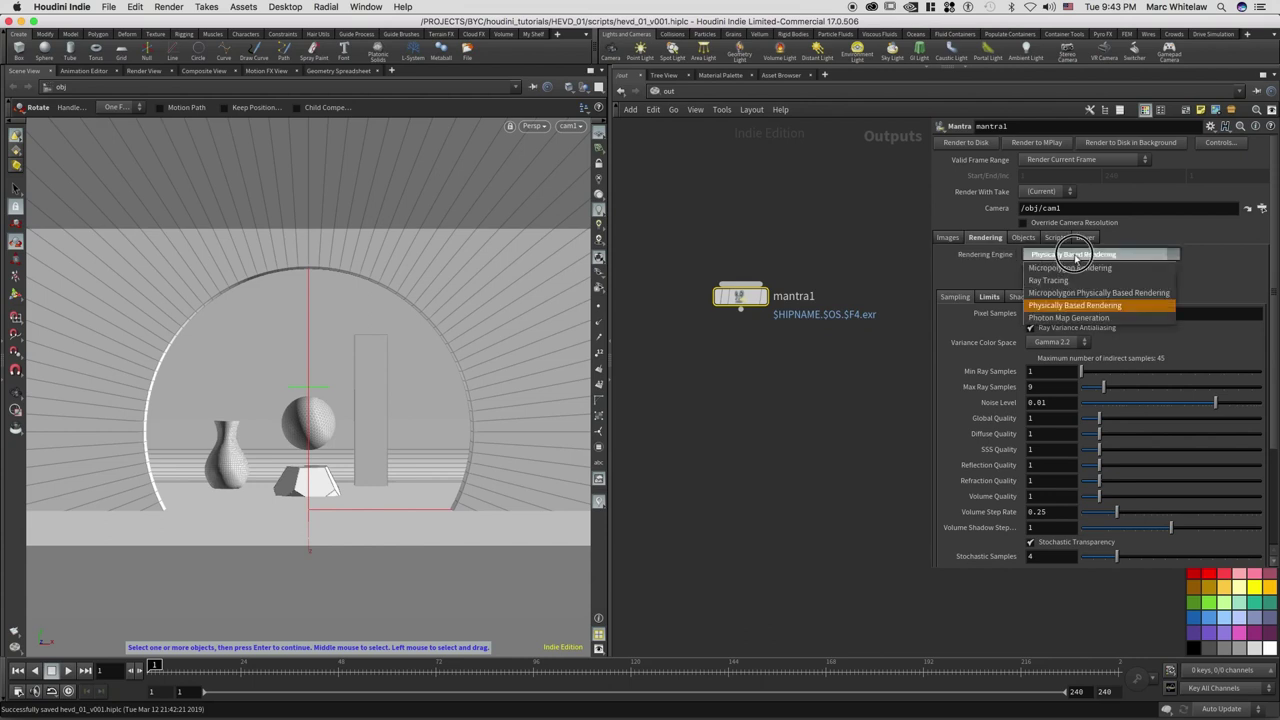
{"action": "left_click", "coordinate": [1070, 305]}
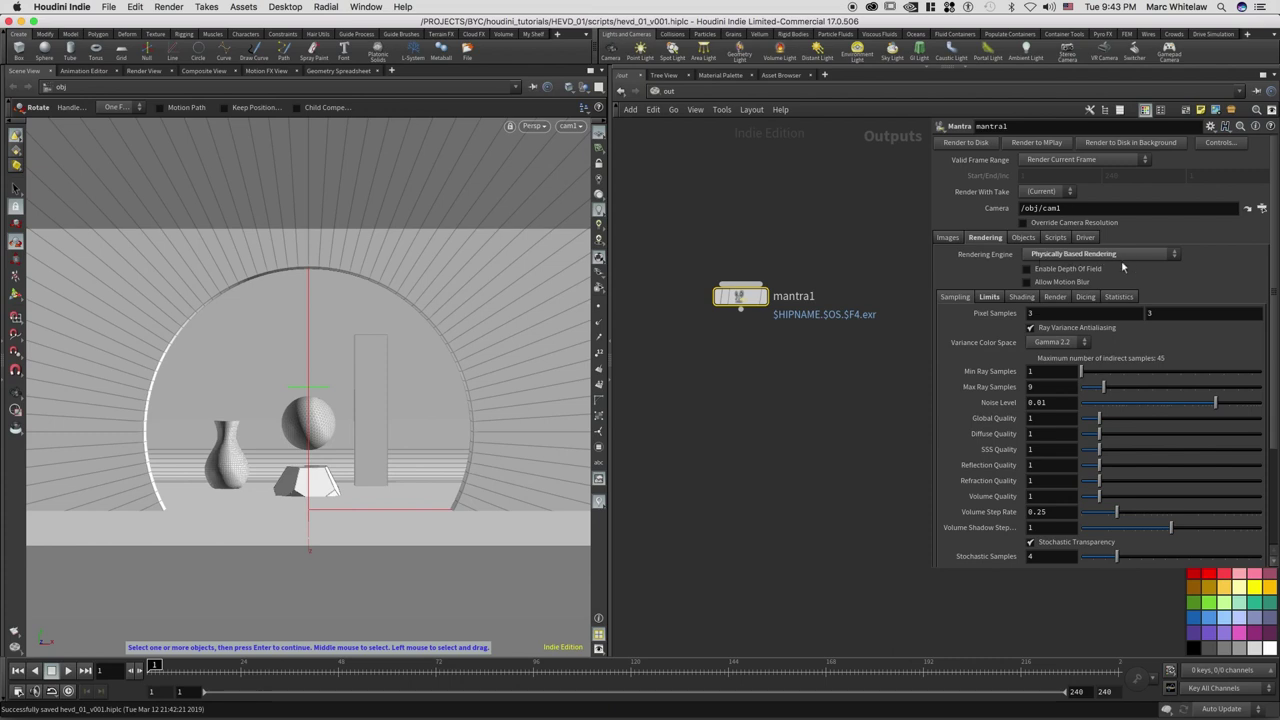
- Set mantra1's reflect limit to 3, refract limit to 3 and diffuse limit to 0
{"action": "left_click", "coordinate": [988, 298]}
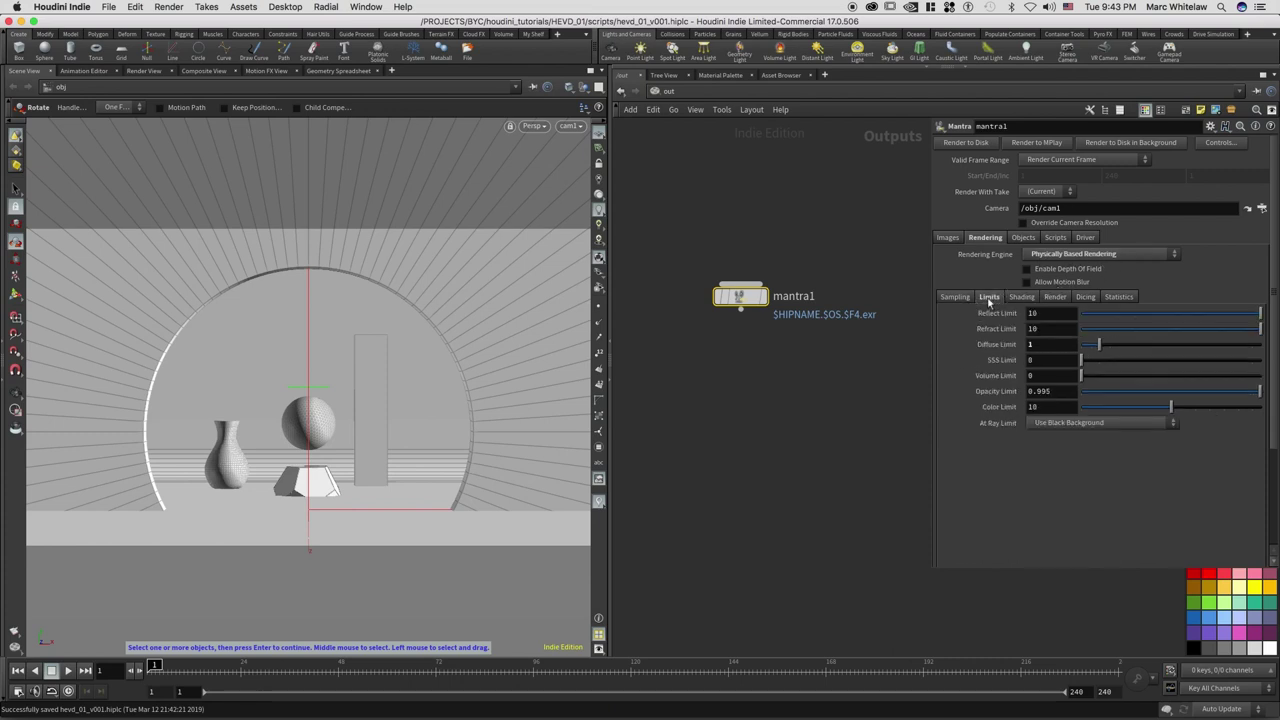
{"action": "left_click", "coordinate": [1051, 313]}
{"action": "type", "text": "3"}
{"action": "key", "text": "Tab"}
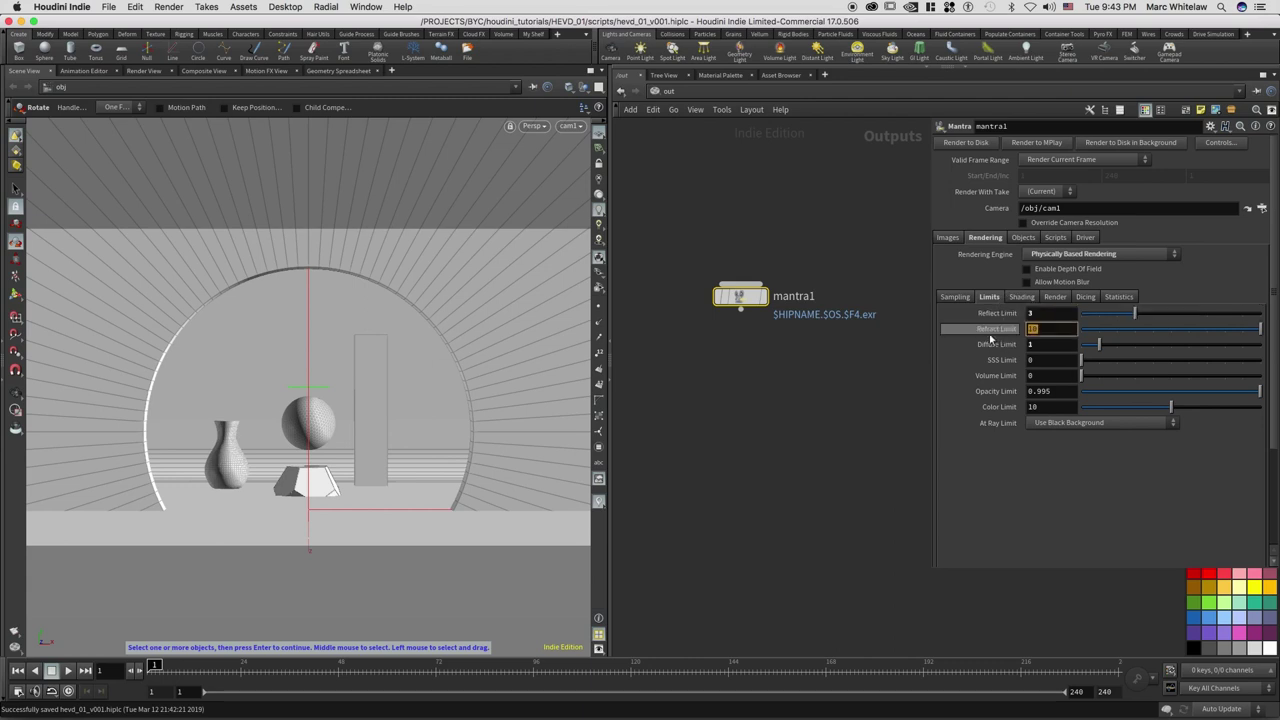
{"action": "type", "text": "3"}
{"action": "key", "text": "Tab"}
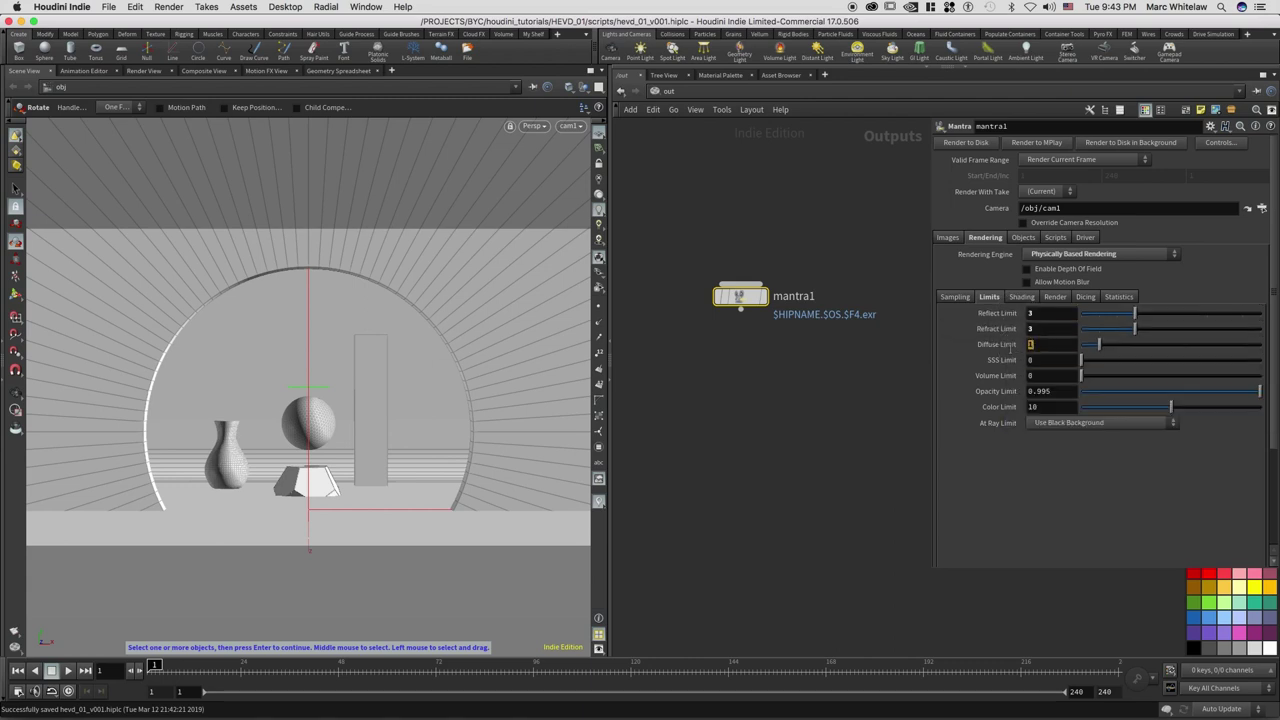
{"action": "type", "text": "0"}
{"action": "key", "text": "Return"}
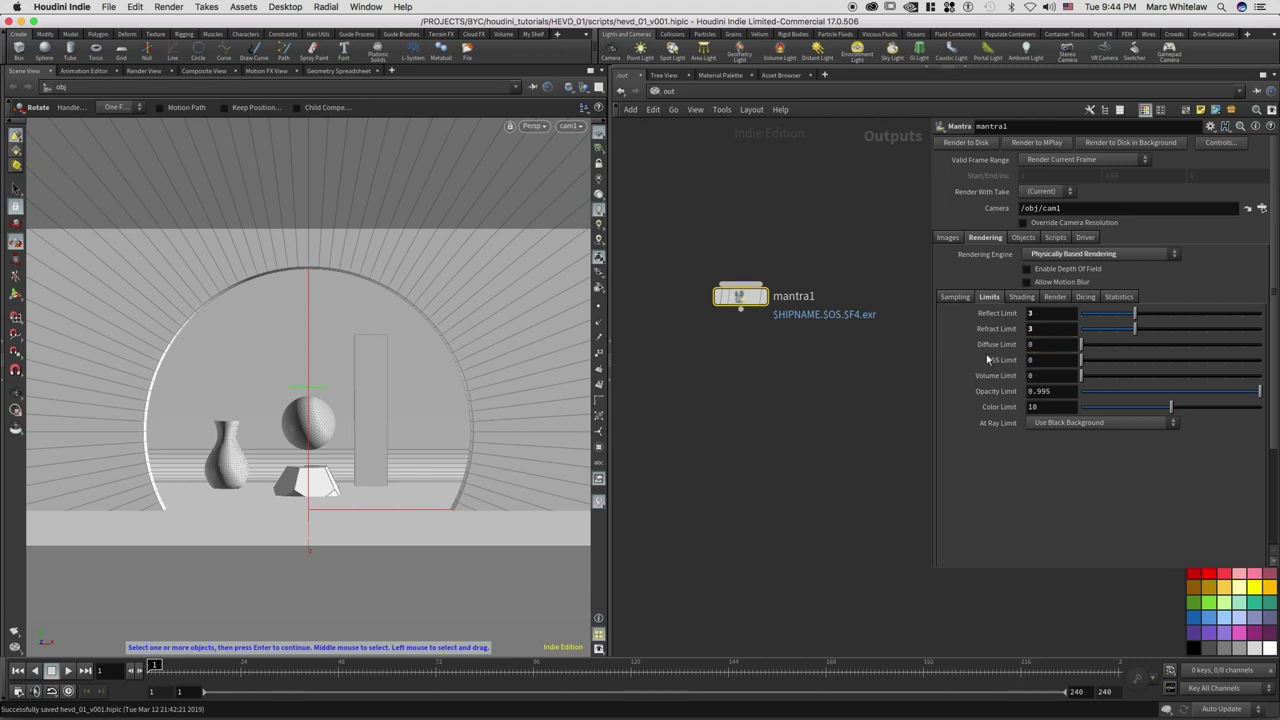
- Try a diffuse limit of 1 on mantra1 and set it back to 0
{"action": "left_click", "coordinate": [1032, 346]}
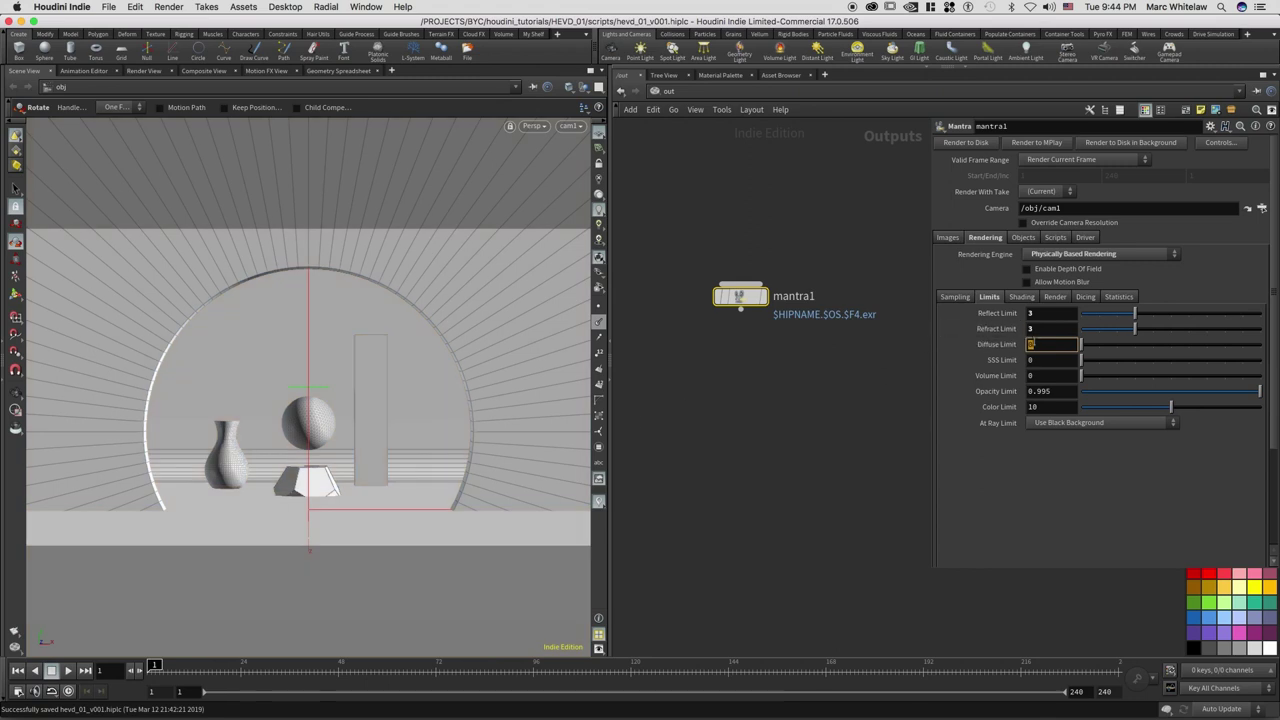
{"action": "left_click", "coordinate": [1033, 345]}
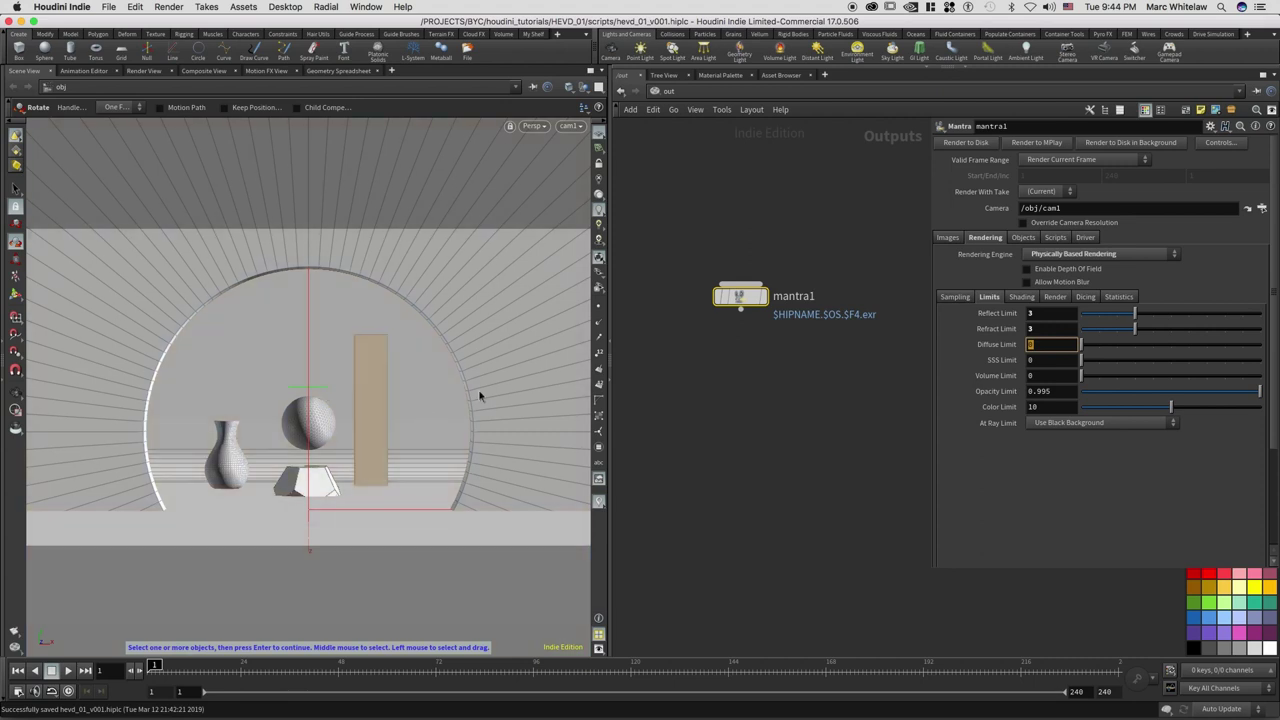
{"action": "left_click_drag", "start_coordinate": [1036, 344], "coordinate": [1013, 349]}
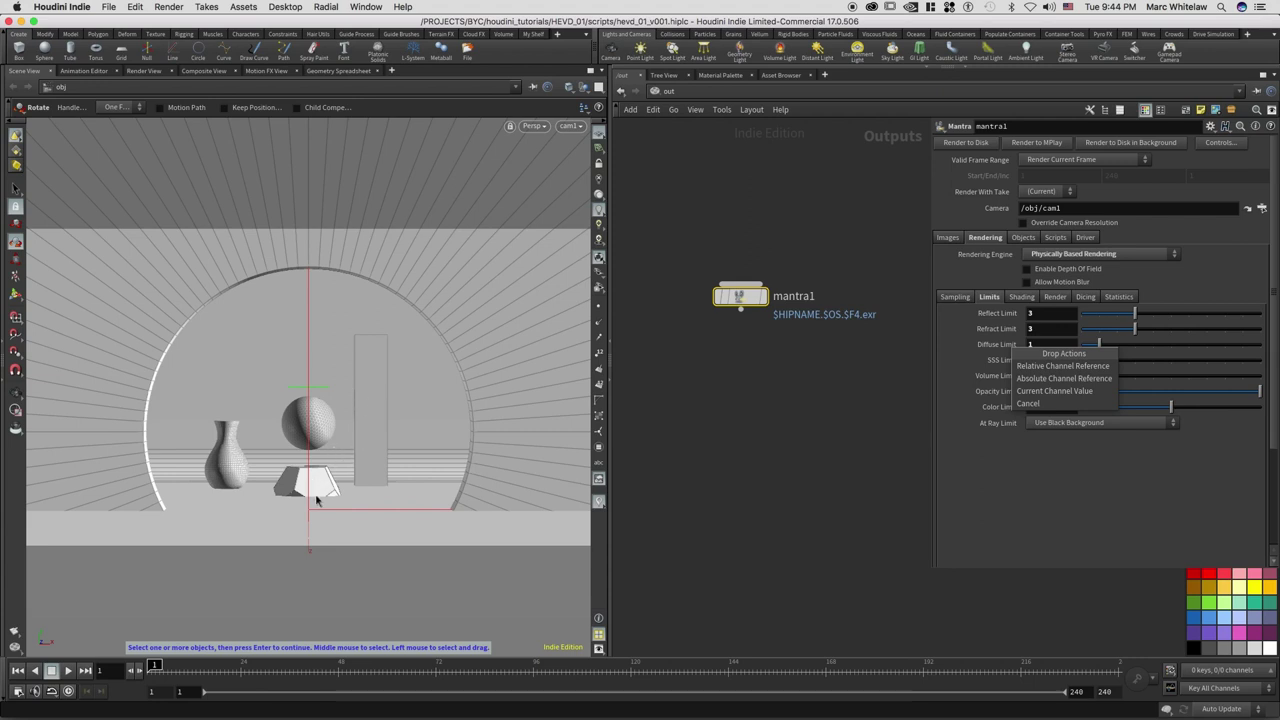
{"action": "left_click", "coordinate": [879, 378]}
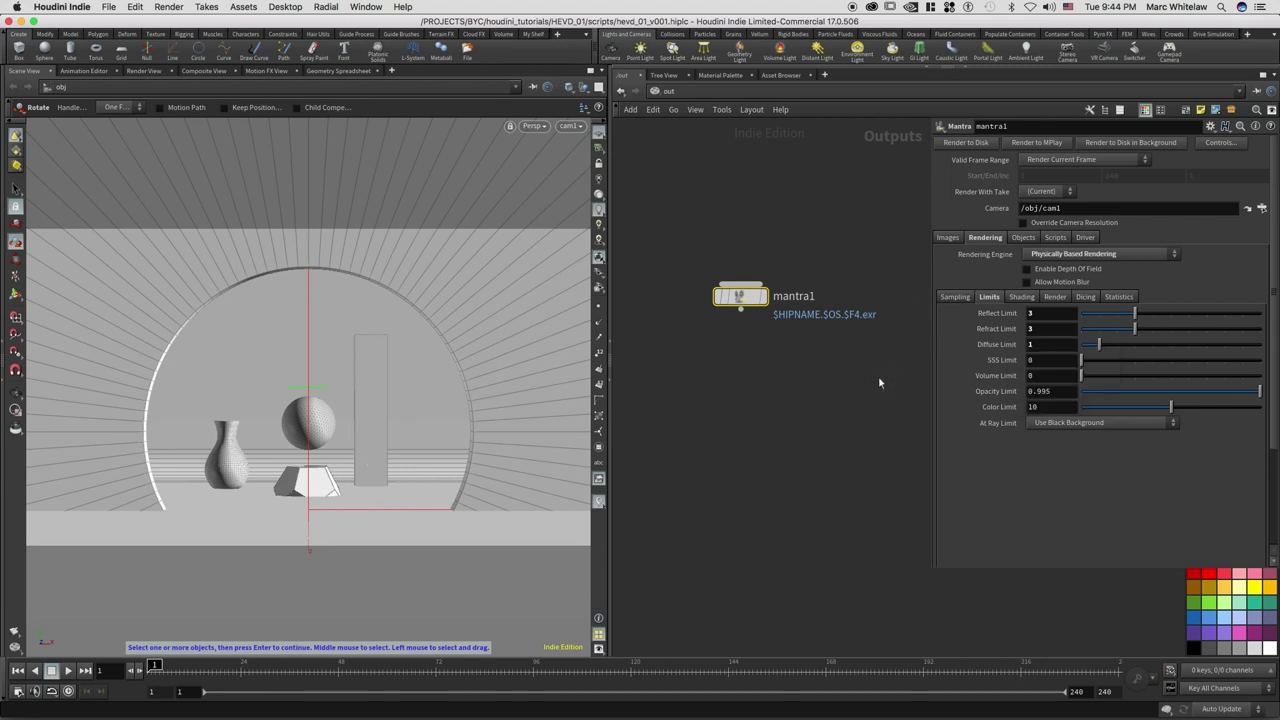
{"action": "left_click_drag", "start_coordinate": [1050, 344], "coordinate": [1000, 350]}
{"action": "type", "text": "0"}
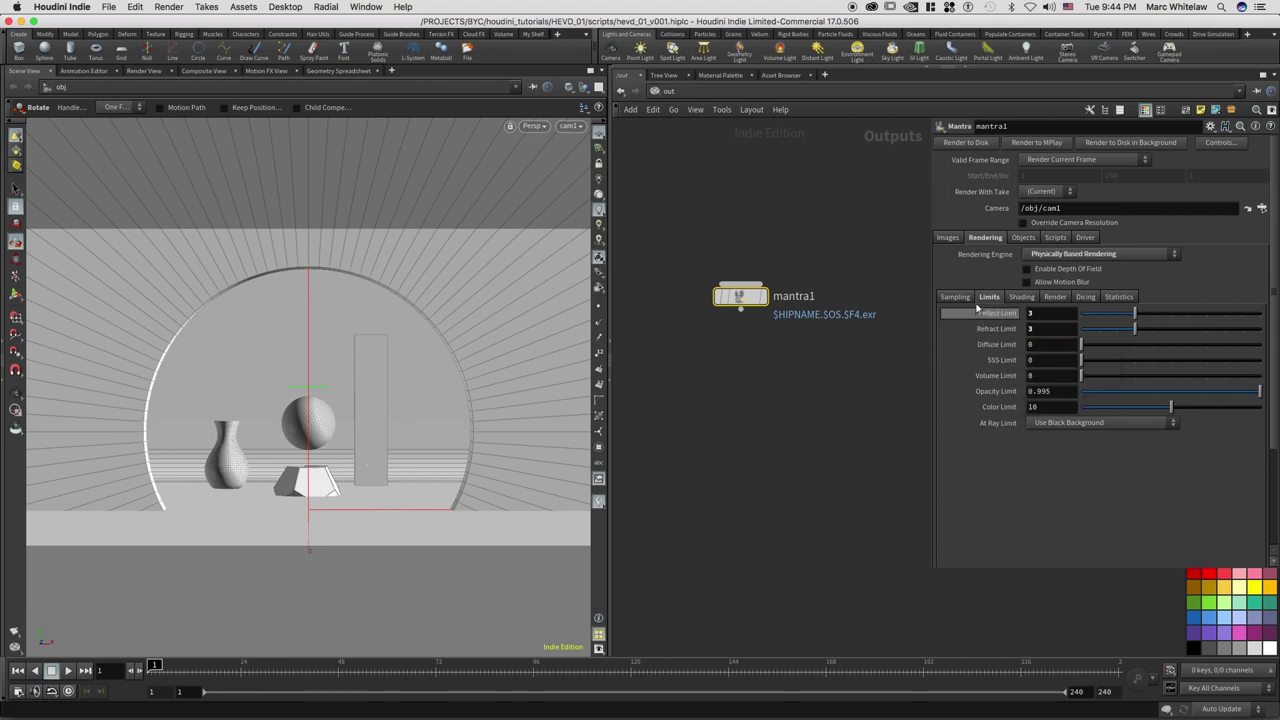
- Review mantra1's sampling settings and its reflect and refract limits
{"action": "left_click", "coordinate": [953, 296]}
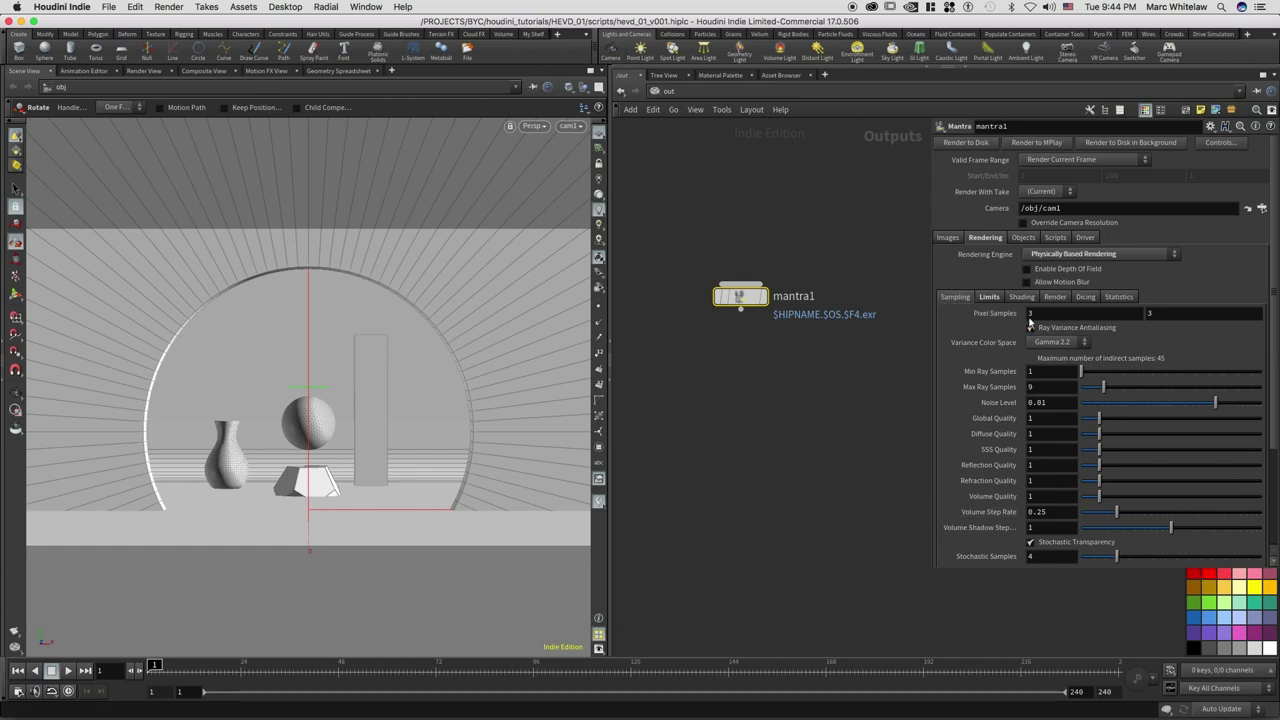
{"action": "left_click", "coordinate": [988, 297]}
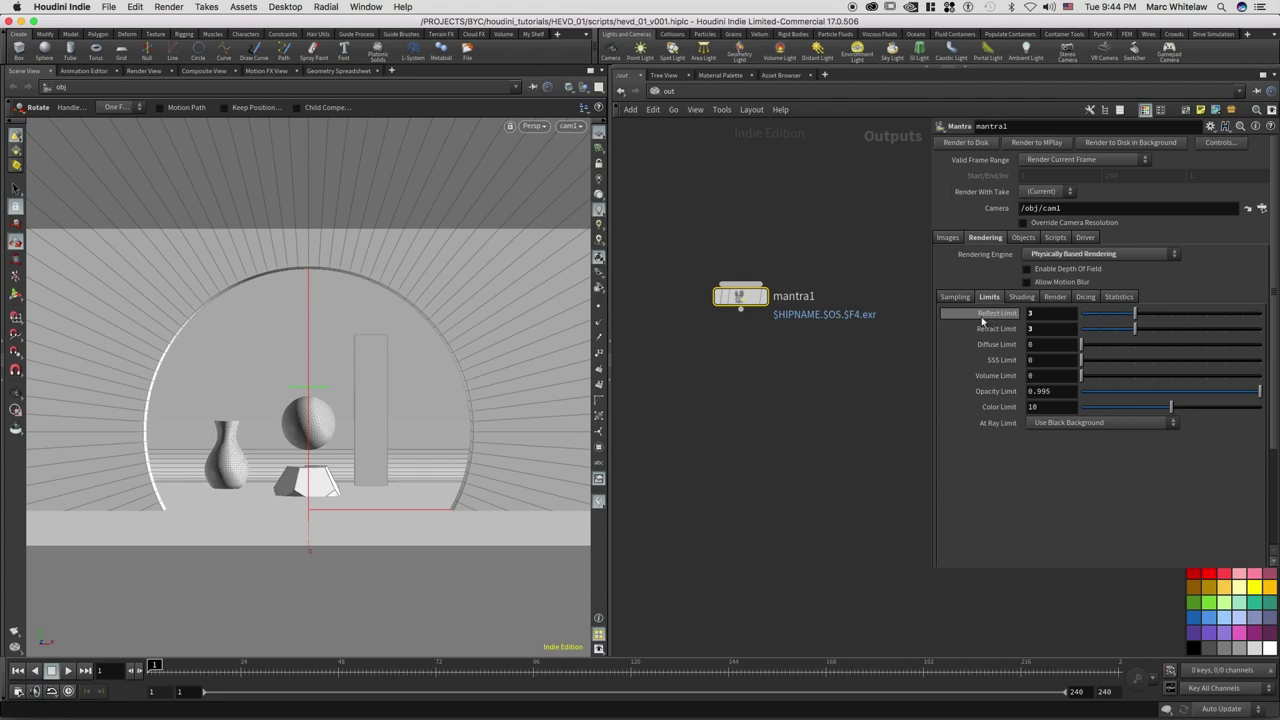
{"action": "left_click", "coordinate": [1043, 314]}
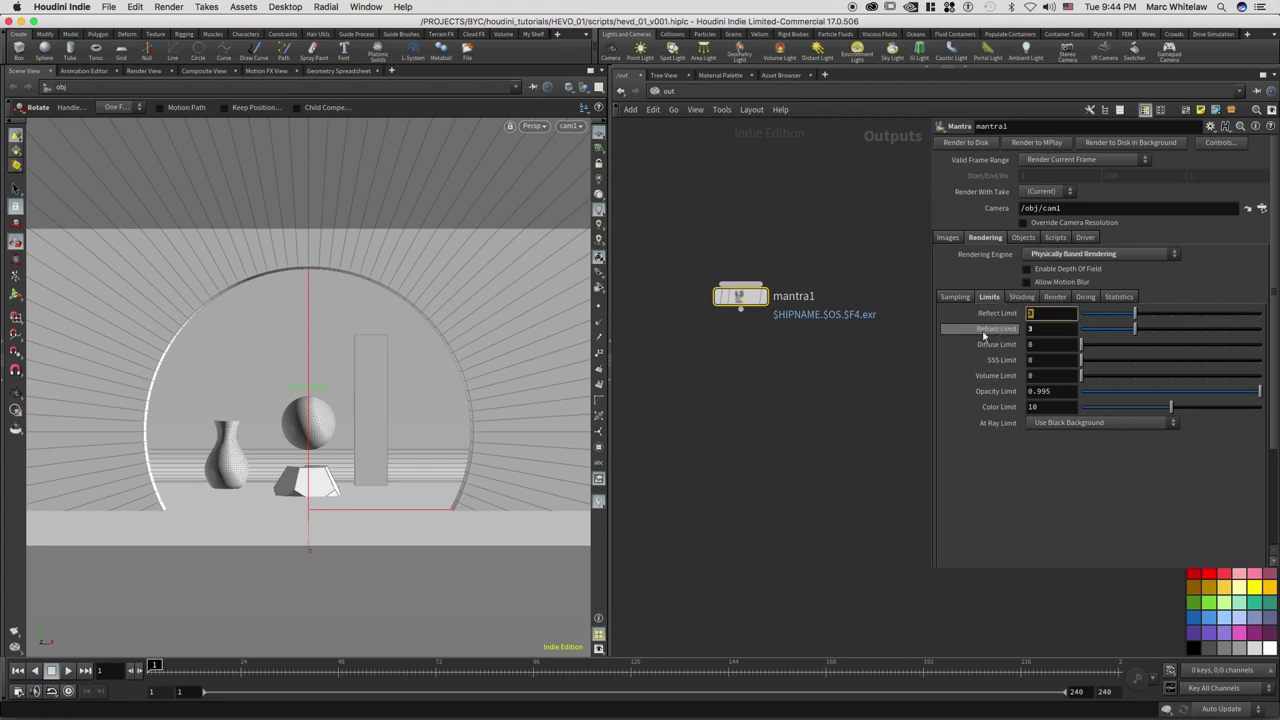
{"action": "key", "text": "Tab"}
{"action": "left_click", "coordinate": [1037, 331]}
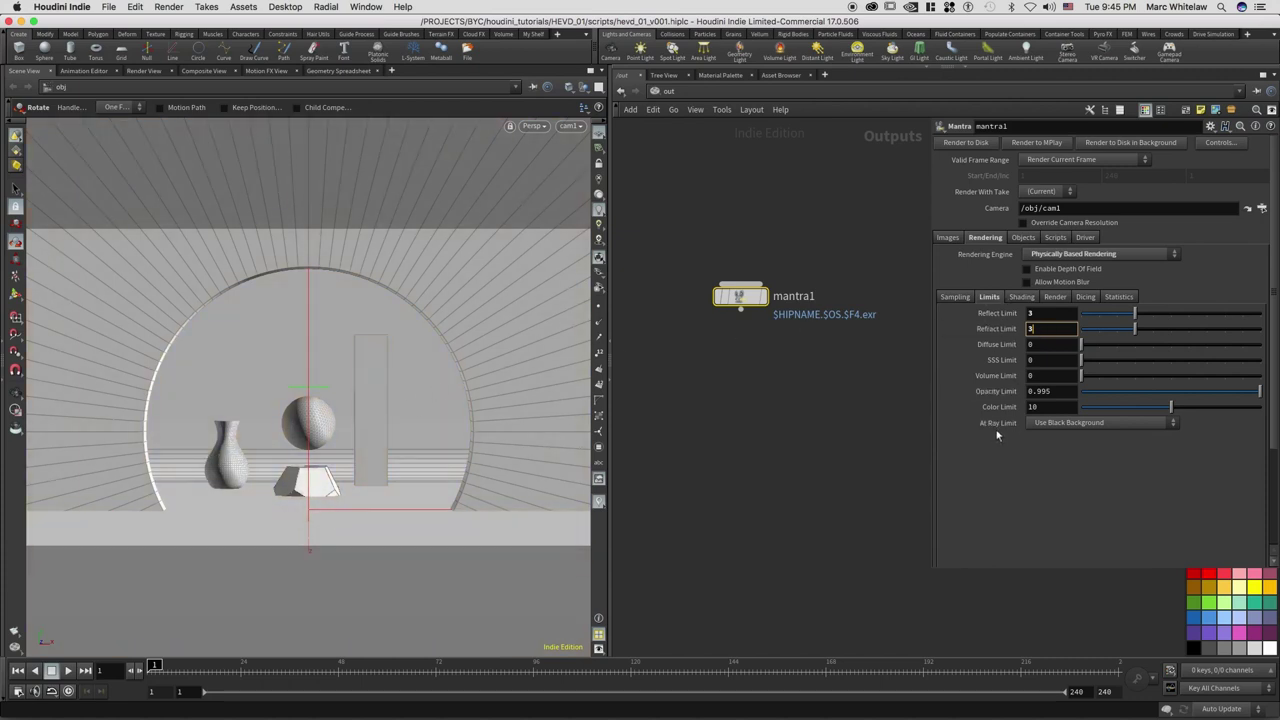
- Set mantra1's At Ray Limit option to Use Direct Lighting as Background Color and review the reflect and refract limits
{"action": "left_click", "coordinate": [1056, 424]}
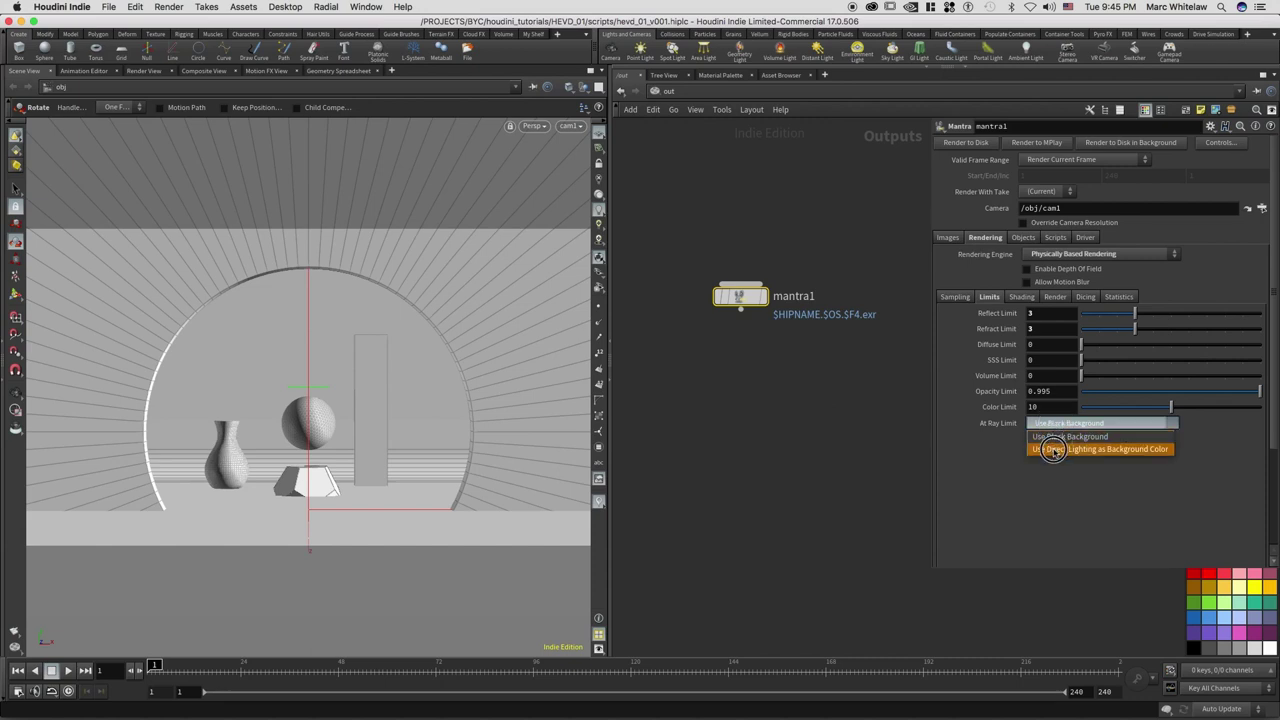
{"action": "left_click", "coordinate": [1103, 450]}
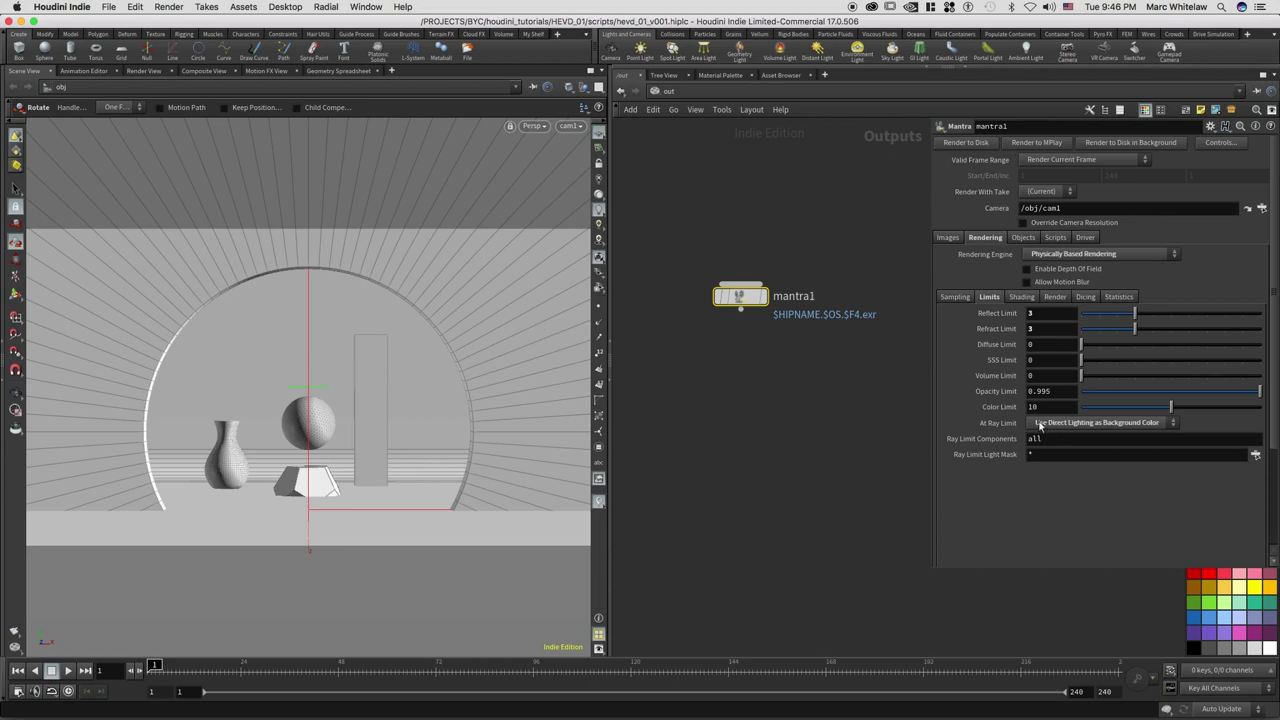
{"action": "left_click", "coordinate": [1041, 328]}
{"action": "left_click", "coordinate": [1045, 313]}
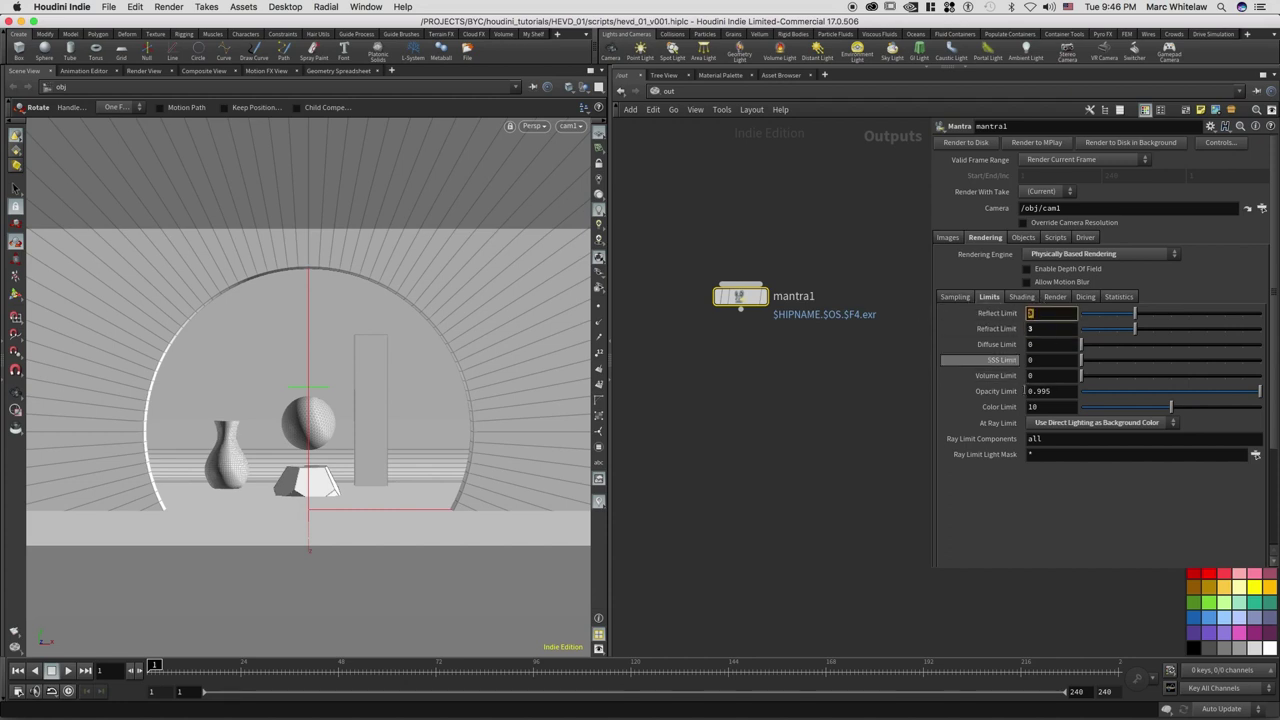
- Review mantra1's pixel samples and the other sampling quality settings
{"action": "left_click", "coordinate": [954, 298]}
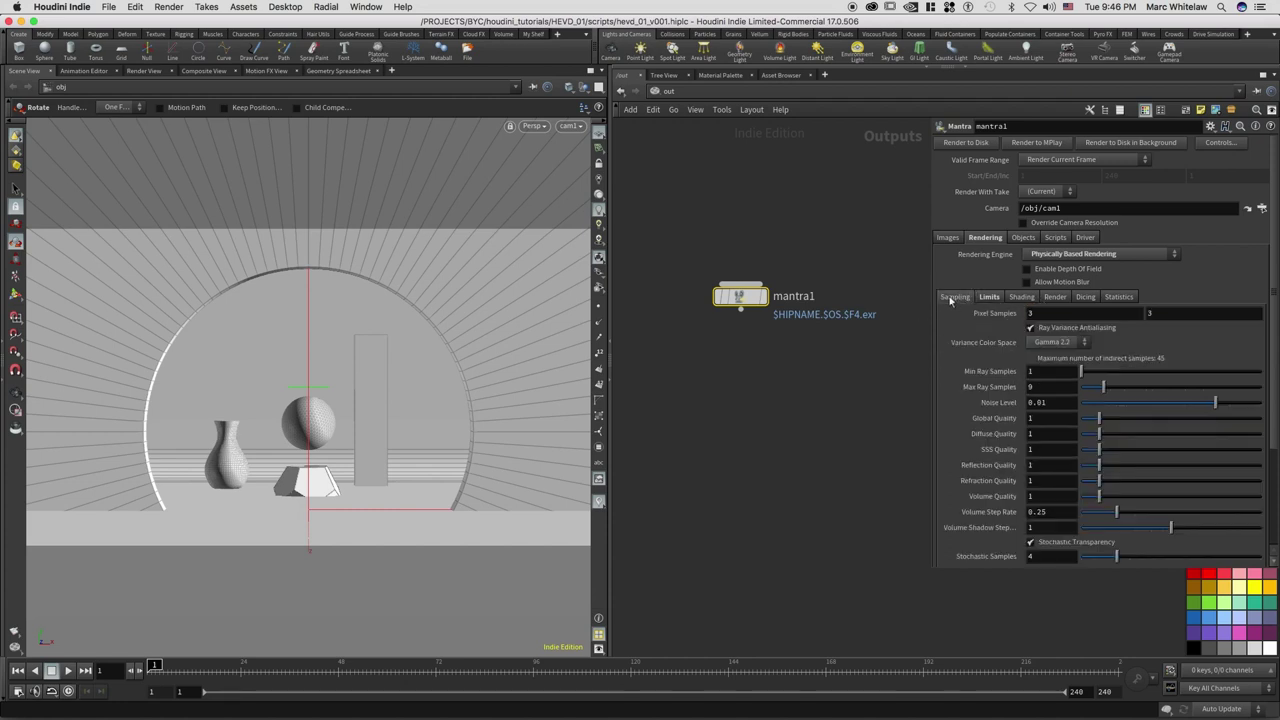
{"action": "left_click", "coordinate": [1000, 315]}
{"action": "left_click", "coordinate": [1032, 314]}
{"action": "left_click", "coordinate": [727, 314]}
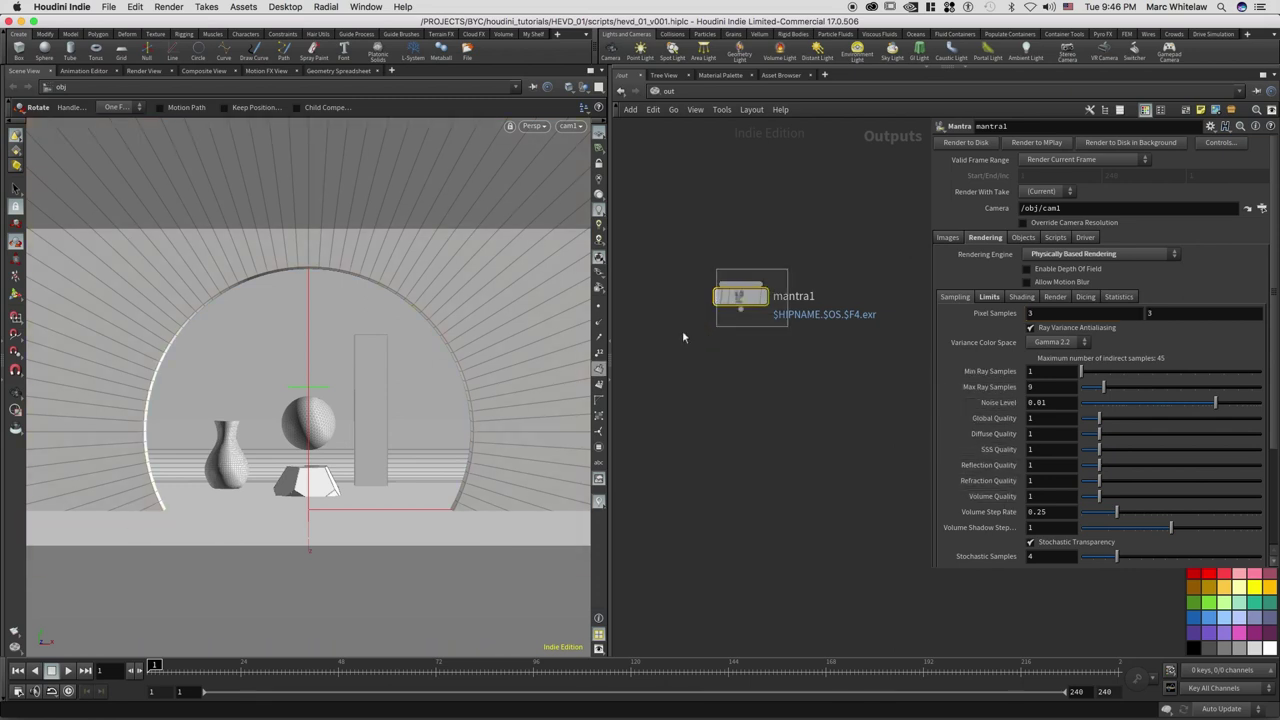
- Save the scene and start a preview render of mantra1 through /obj/cam1 in the Render View
{"action": "key", "text": "super+s"}
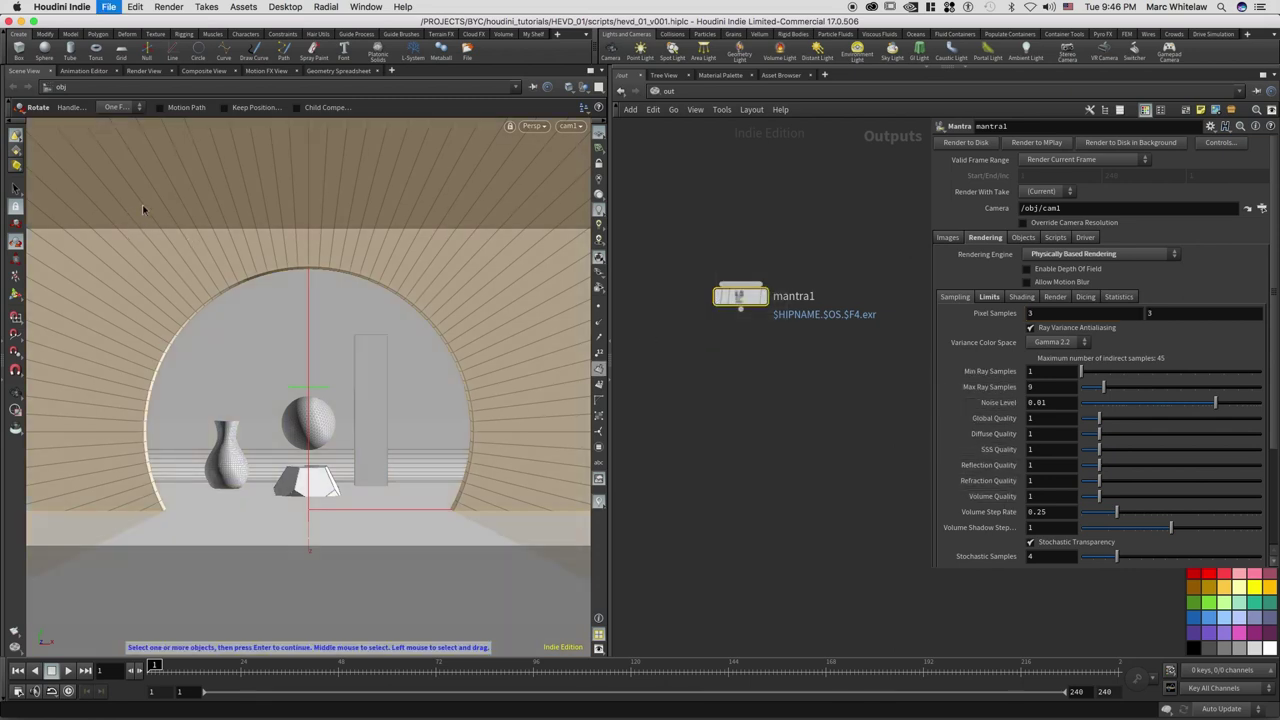
{"action": "left_click", "coordinate": [143, 72]}
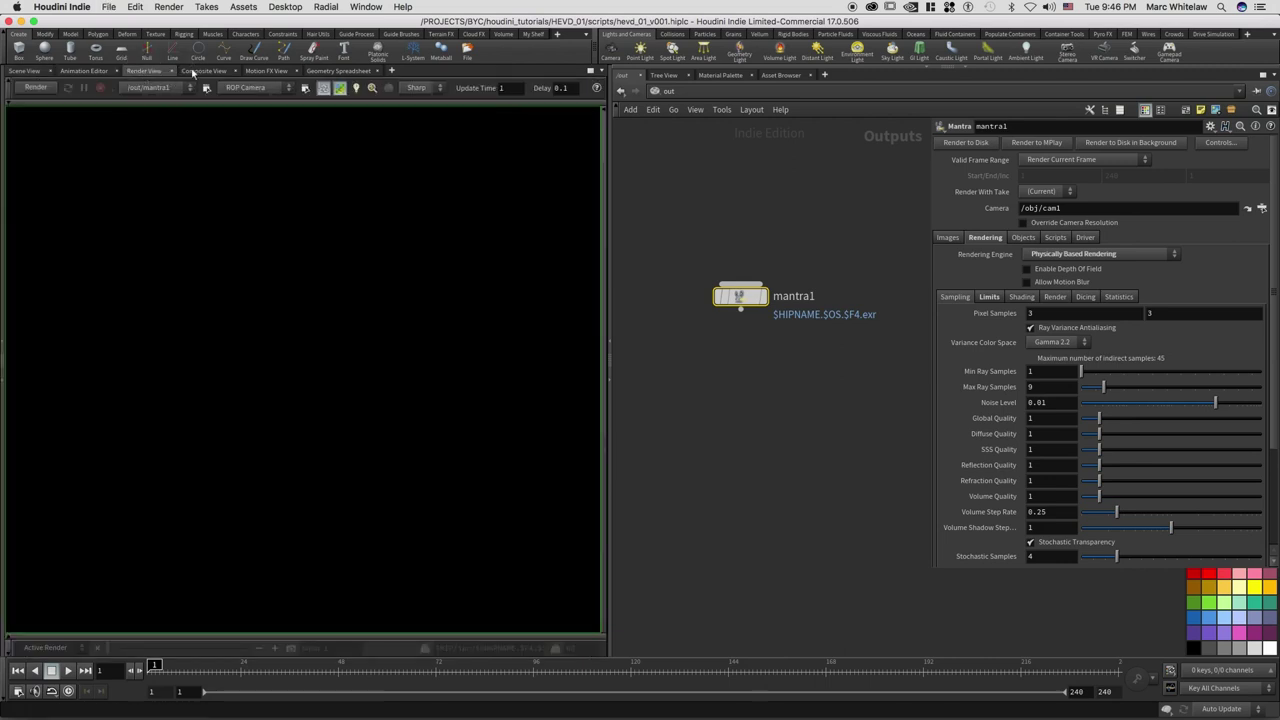
{"action": "left_click", "coordinate": [264, 89]}
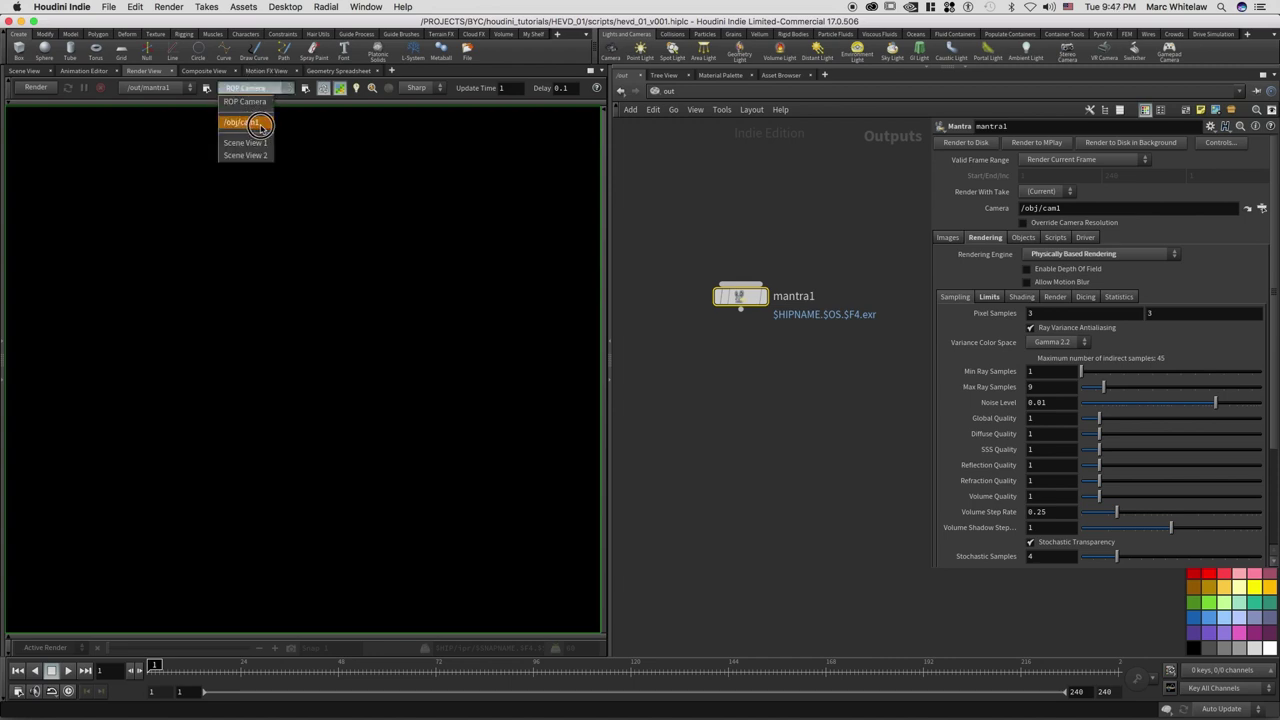
{"action": "left_click", "coordinate": [257, 125]}
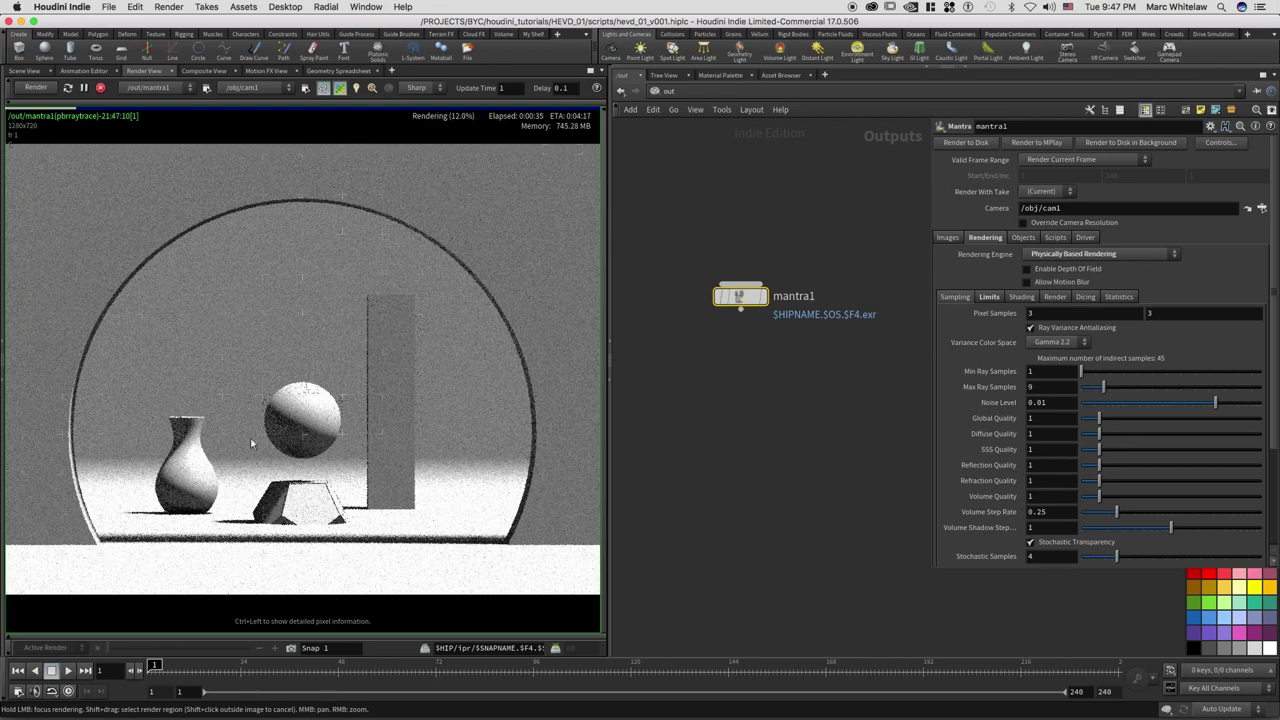
- Show the Render View's display controls and inspect the render in progress up close and at full frame
{"action": "right_click_drag", "start_coordinate": [296, 418], "coordinate": [394, 380]}
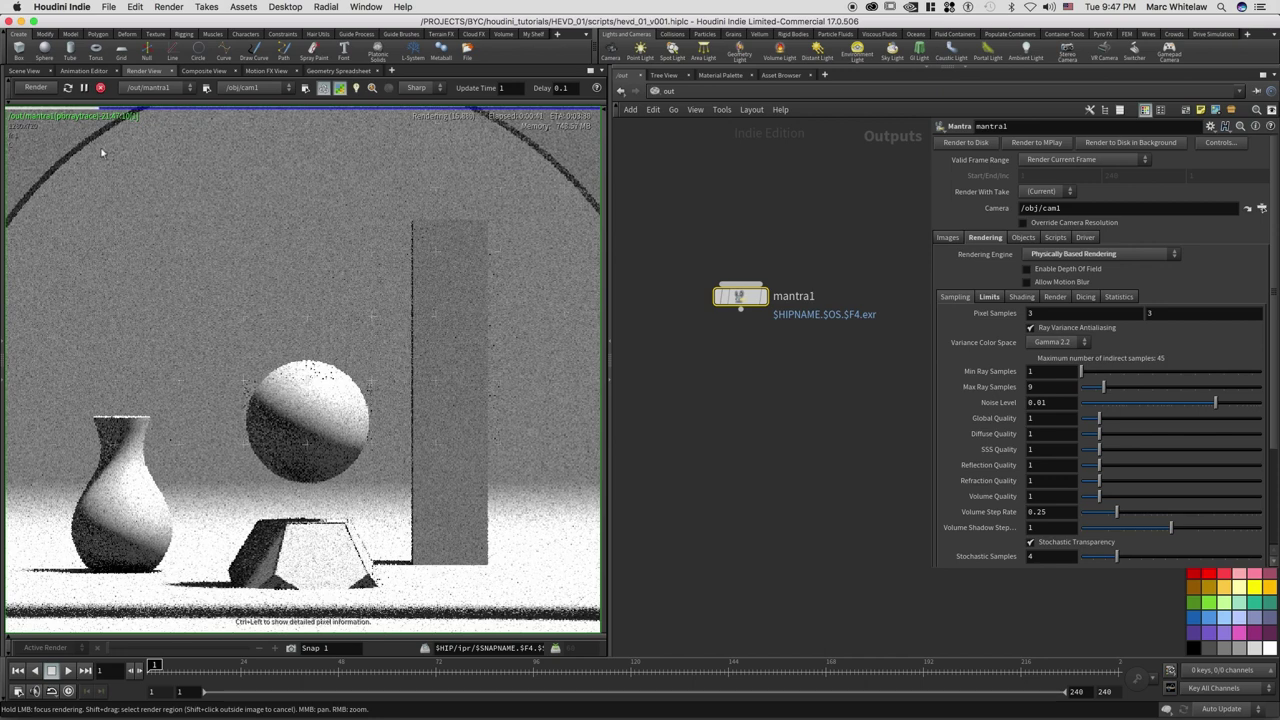
{"action": "left_click", "coordinate": [331, 106]}
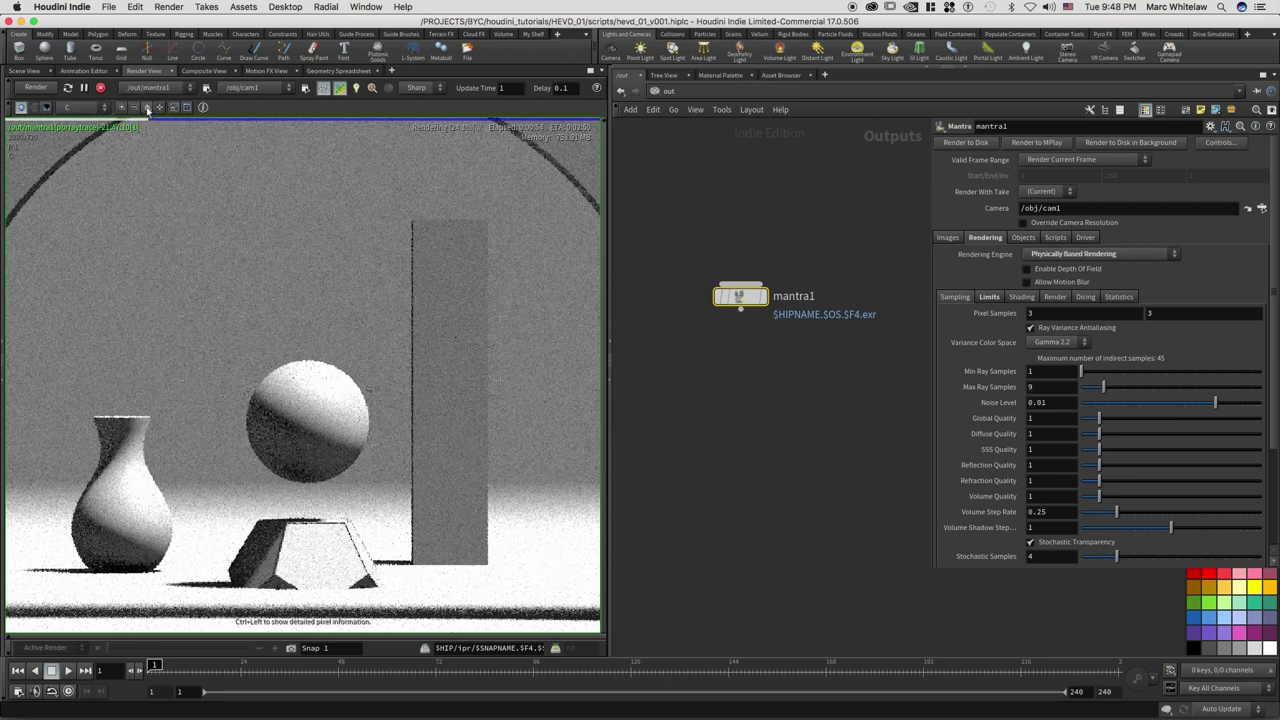
{"action": "left_click", "coordinate": [148, 108]}
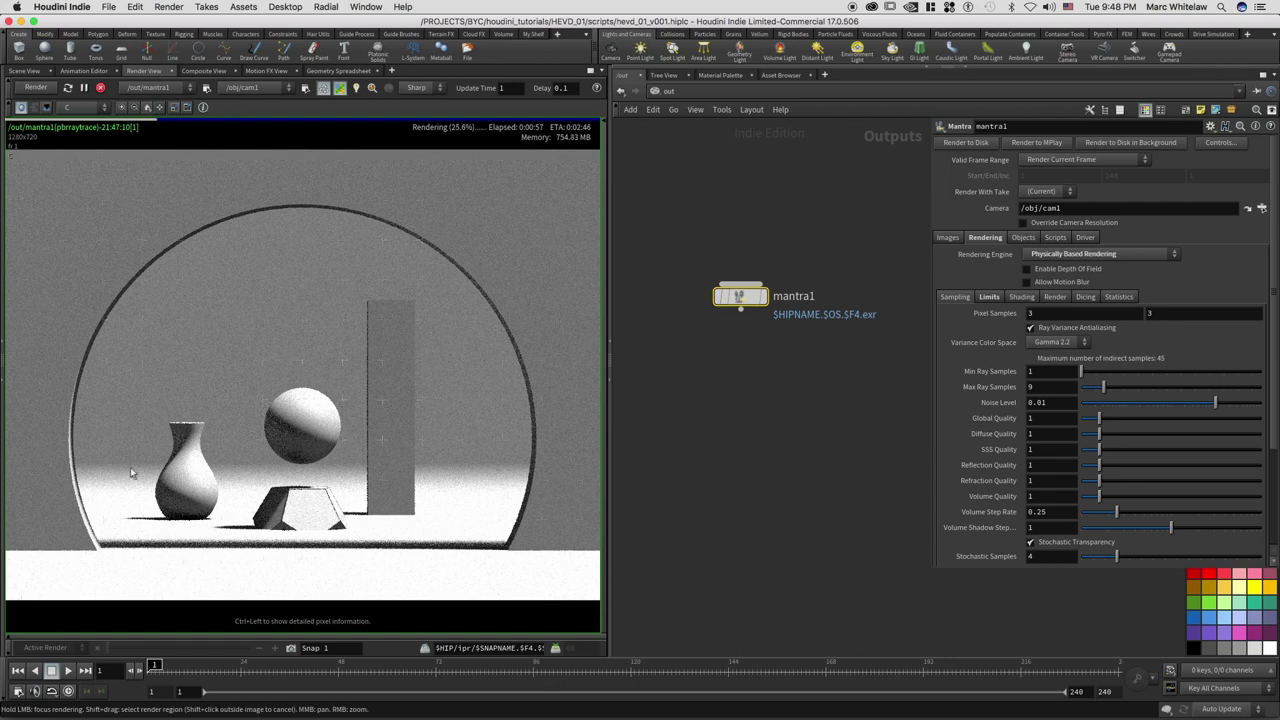
{"action": "left_click", "coordinate": [160, 108]}
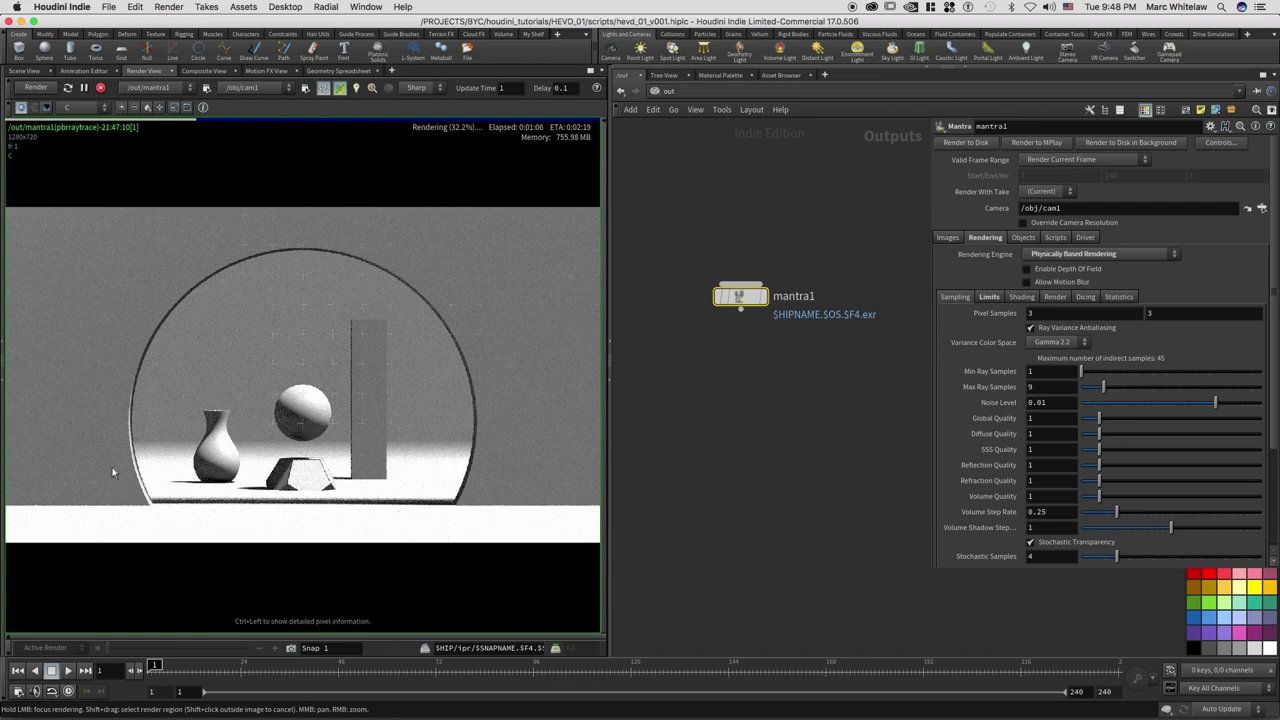
{"action": "right_click_drag", "start_coordinate": [421, 245], "coordinate": [386, 262]}
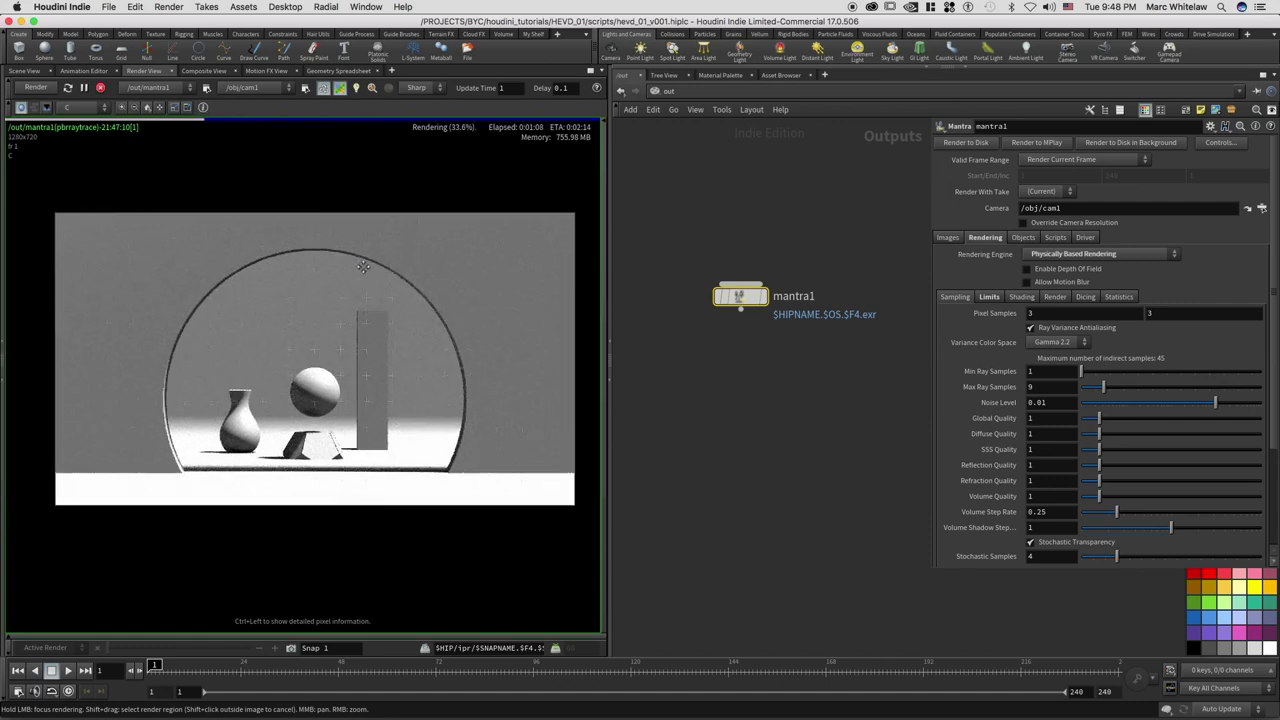
{"action": "middle_click_drag", "start_coordinate": [386, 262], "coordinate": [363, 269]}
{"action": "scroll", "coordinate": [384, 256], "scroll_direction": "up", "scroll_amount": 4}
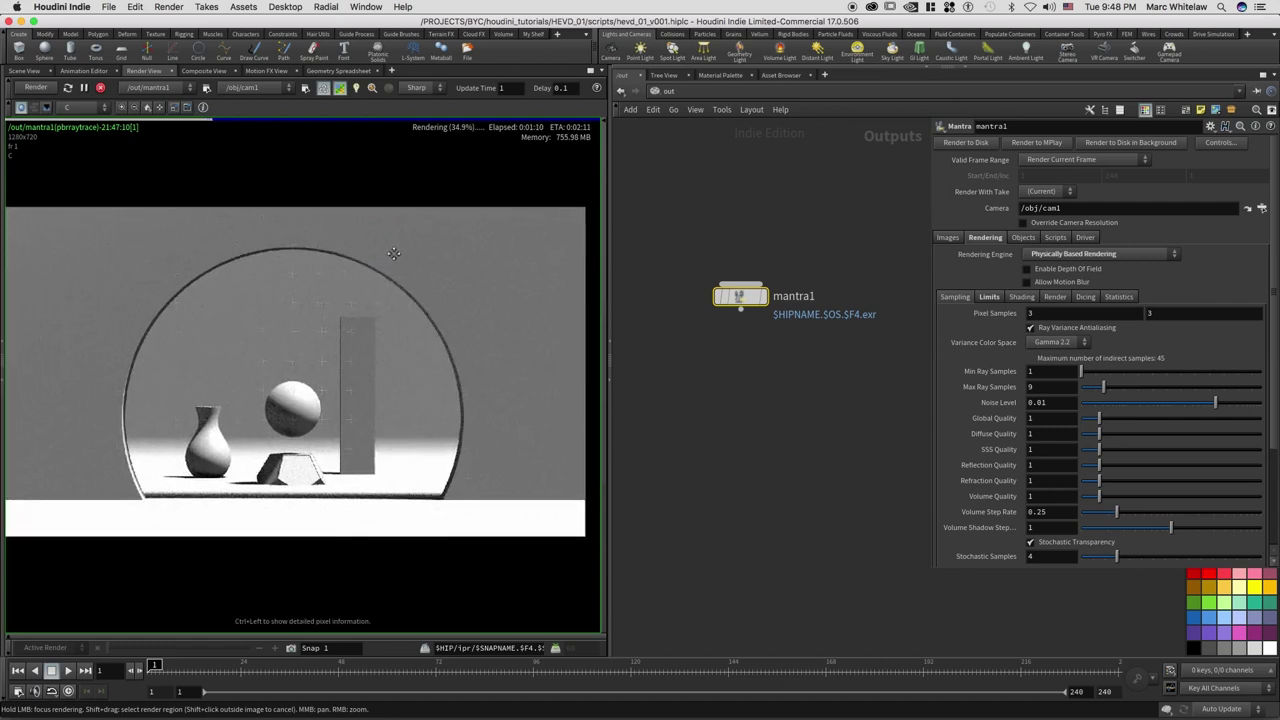
- Show the colour correction controls, view the render's red, green, blue and alpha channels one by one, and restore full colour
{"action": "left_click", "coordinate": [233, 636]}
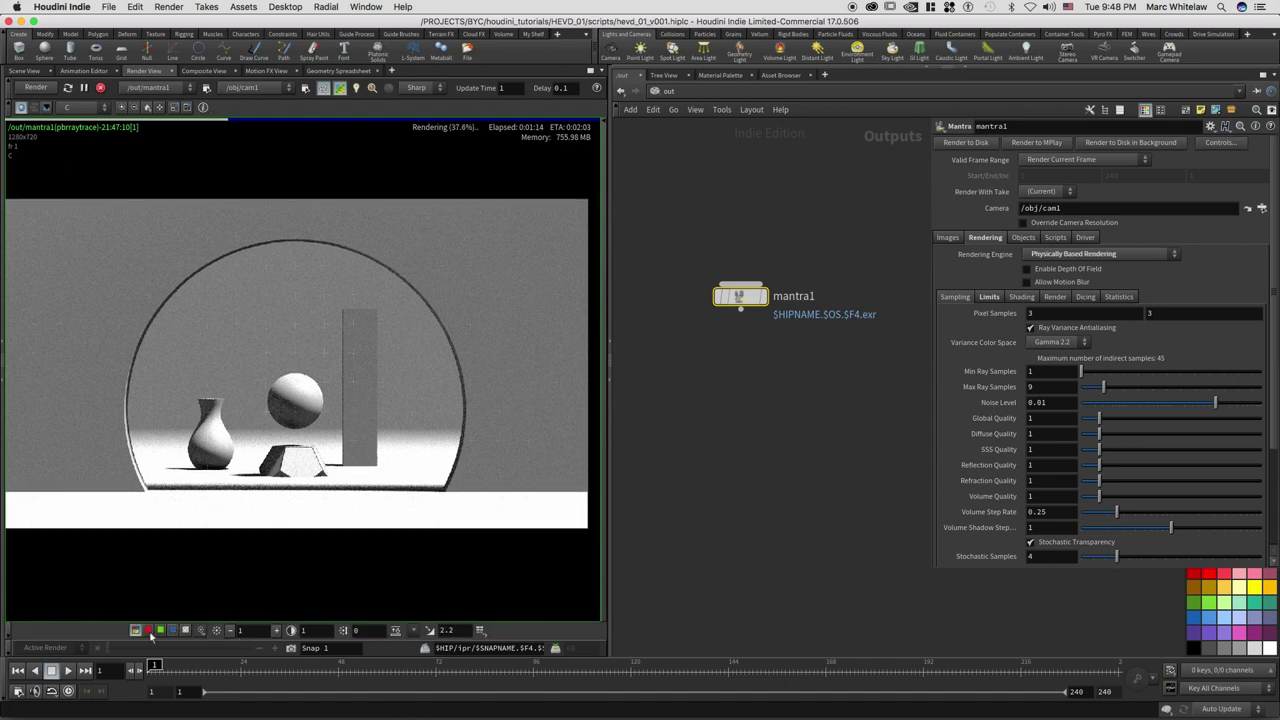
{"action": "left_click", "coordinate": [149, 631]}
{"action": "left_click", "coordinate": [161, 631]}
{"action": "left_click", "coordinate": [173, 631]}
{"action": "left_click", "coordinate": [185, 631]}
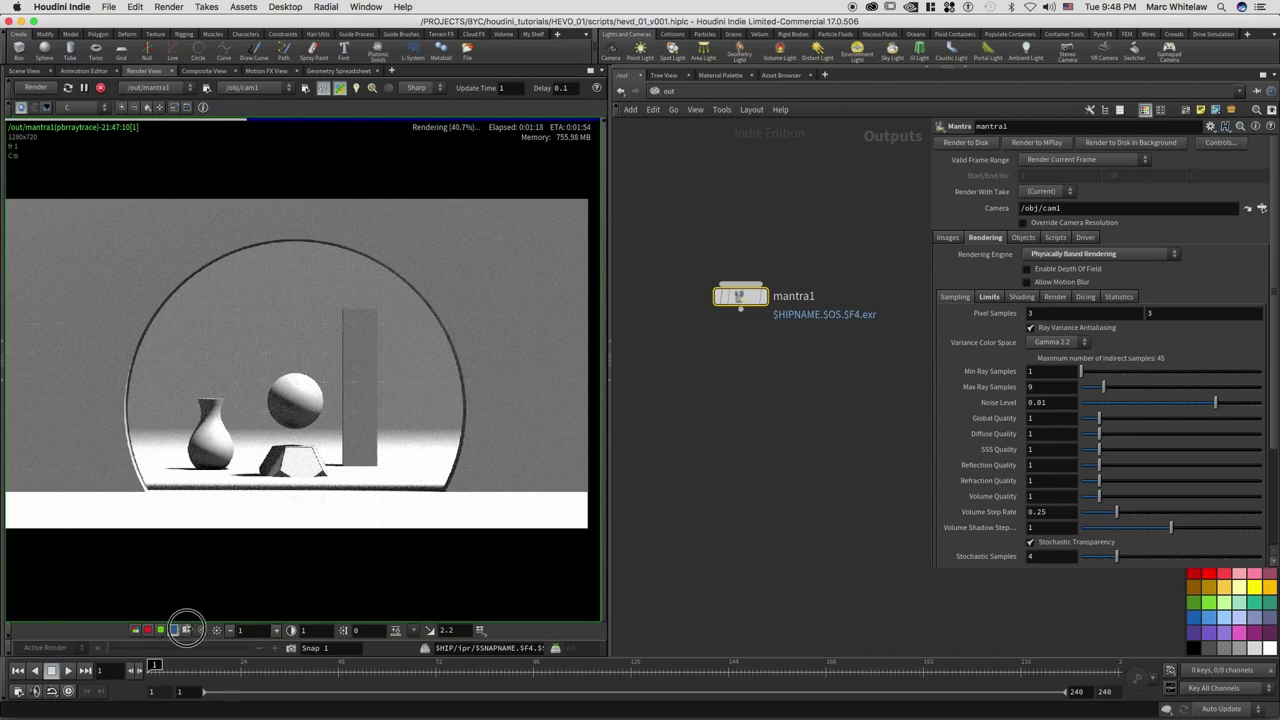
{"action": "left_click", "coordinate": [137, 631]}
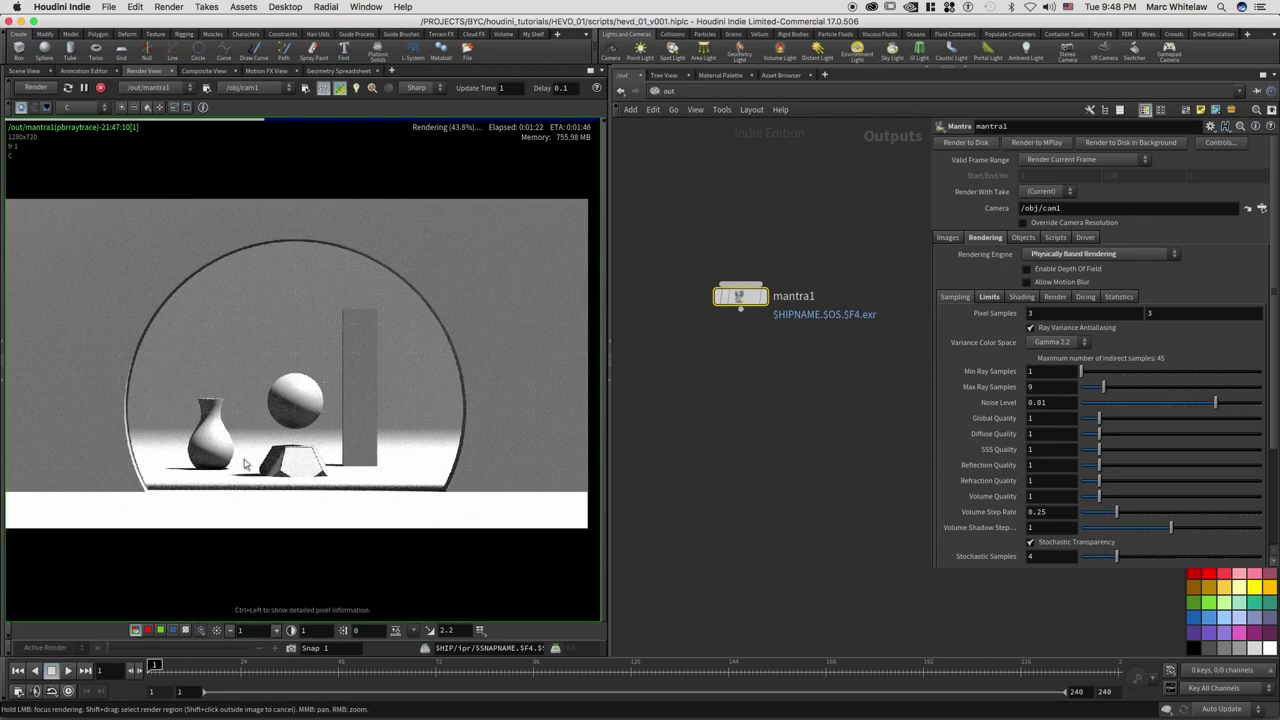
- Take a snapshot of the current render and try the snapshot comparison slider
{"action": "left_click", "coordinate": [292, 649]}
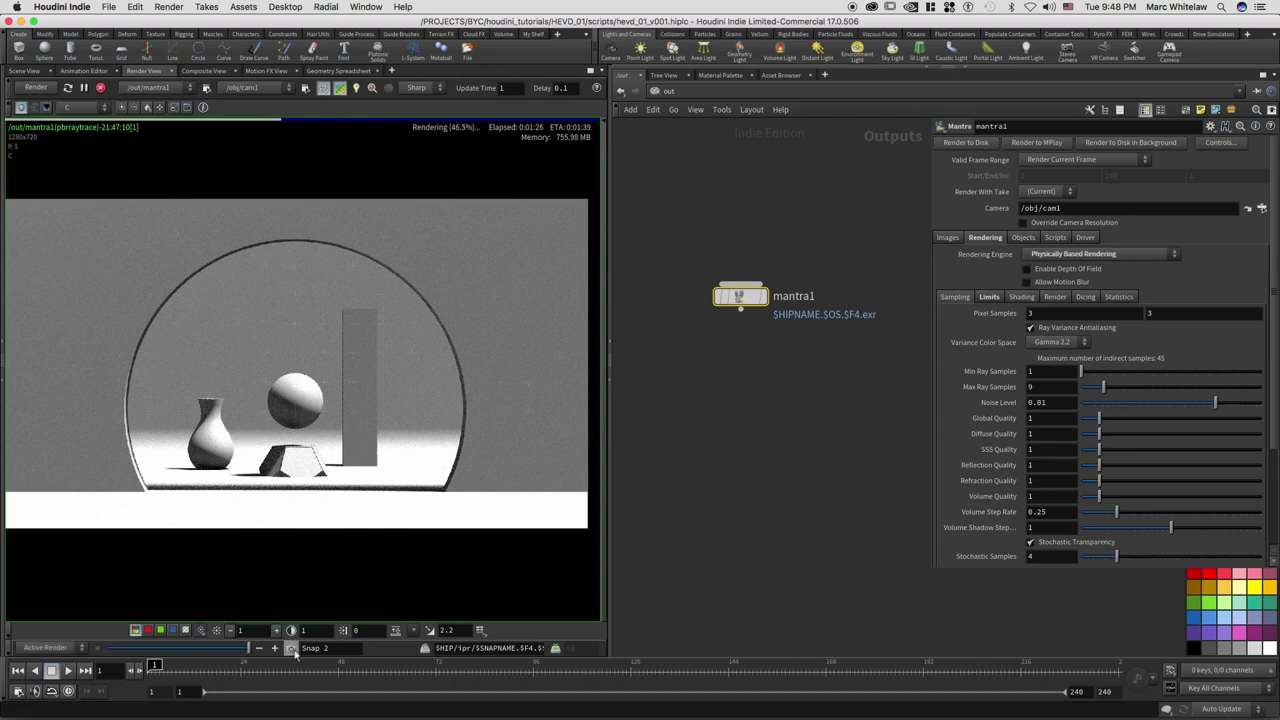
{"action": "left_click_drag", "start_coordinate": [190, 649], "coordinate": [228, 650]}
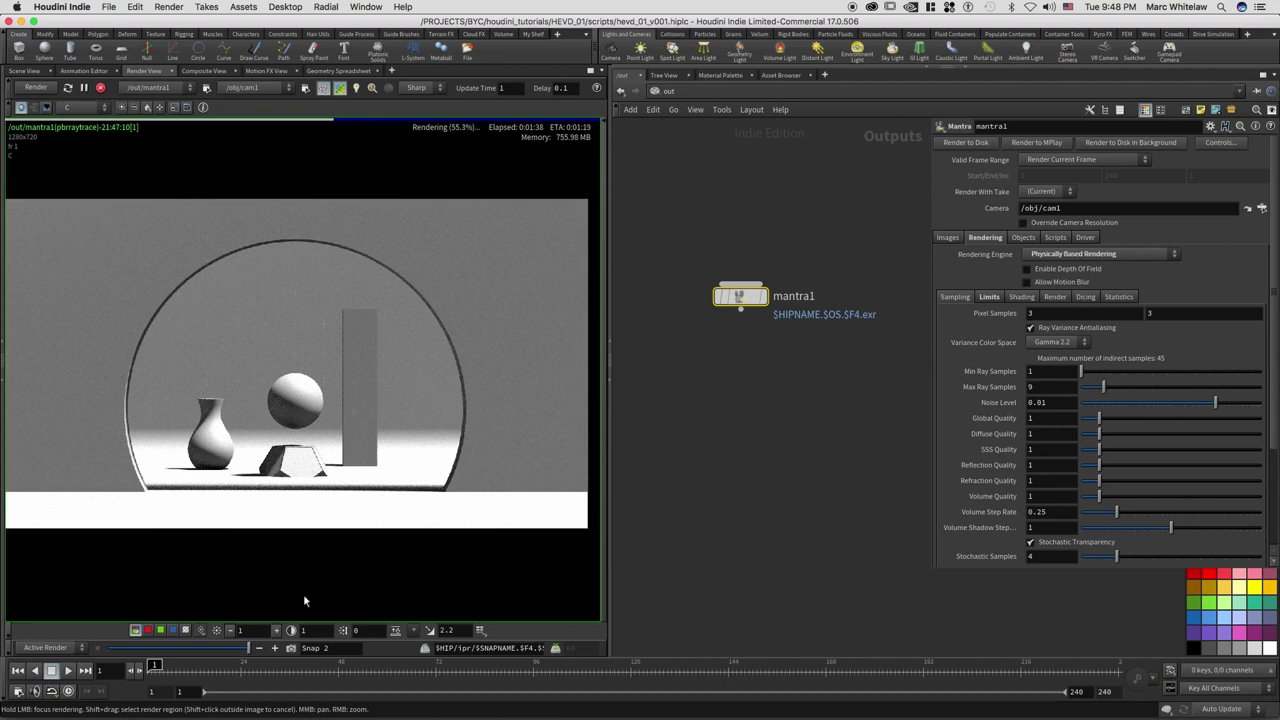
- Try the render display one stop brighter and at a brightness of 0.5, and restore it to 1
{"action": "left_click", "coordinate": [276, 630]}
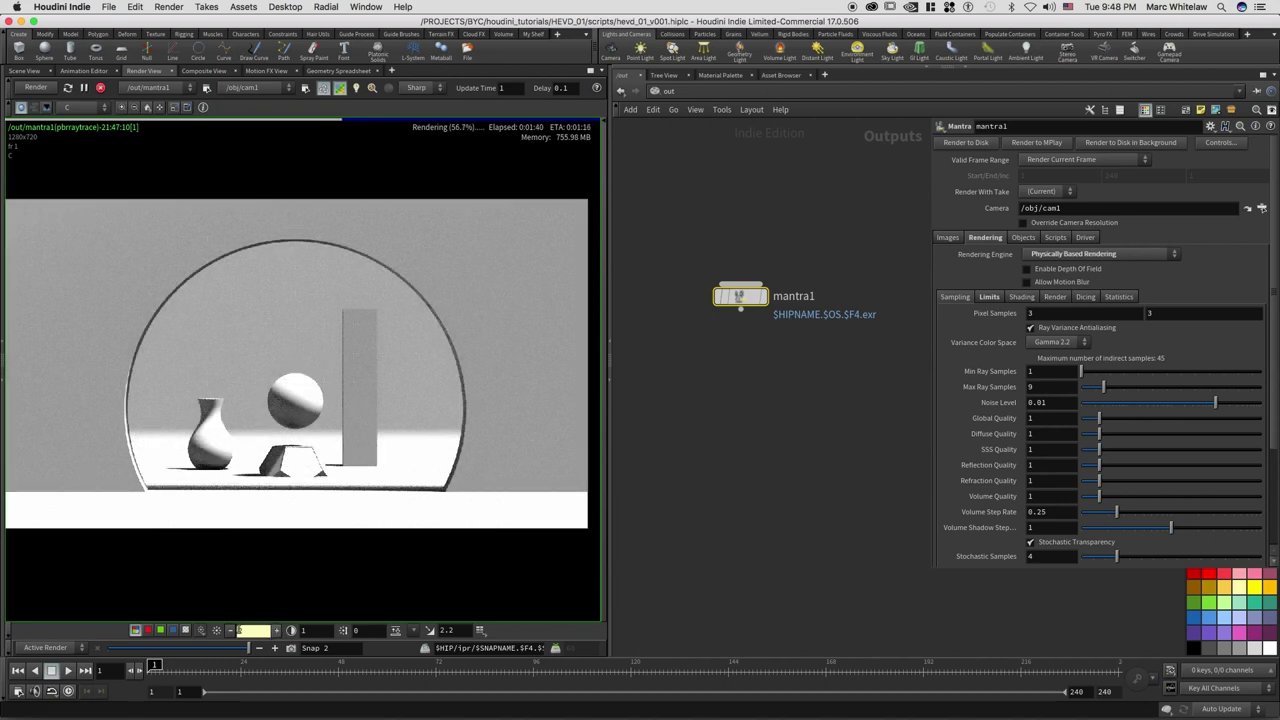
{"action": "left_click", "coordinate": [230, 632]}
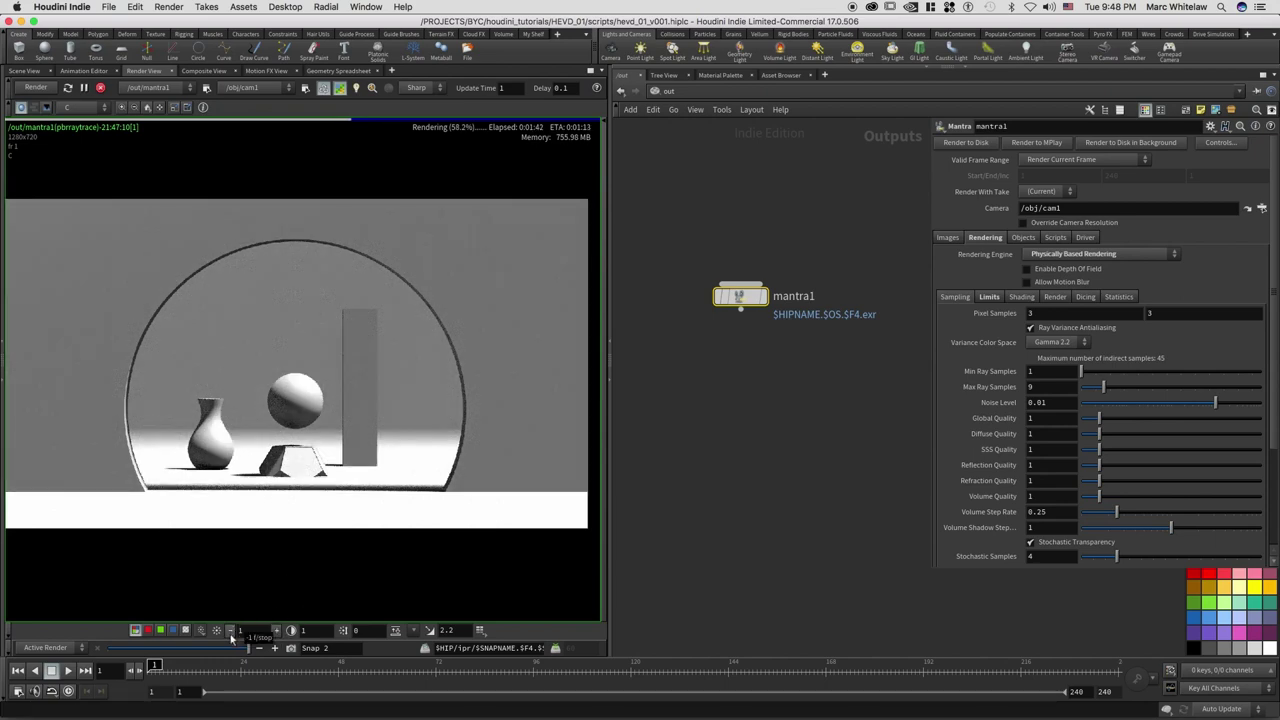
{"action": "left_click", "coordinate": [230, 632]}
{"action": "key", "text": "Return"}
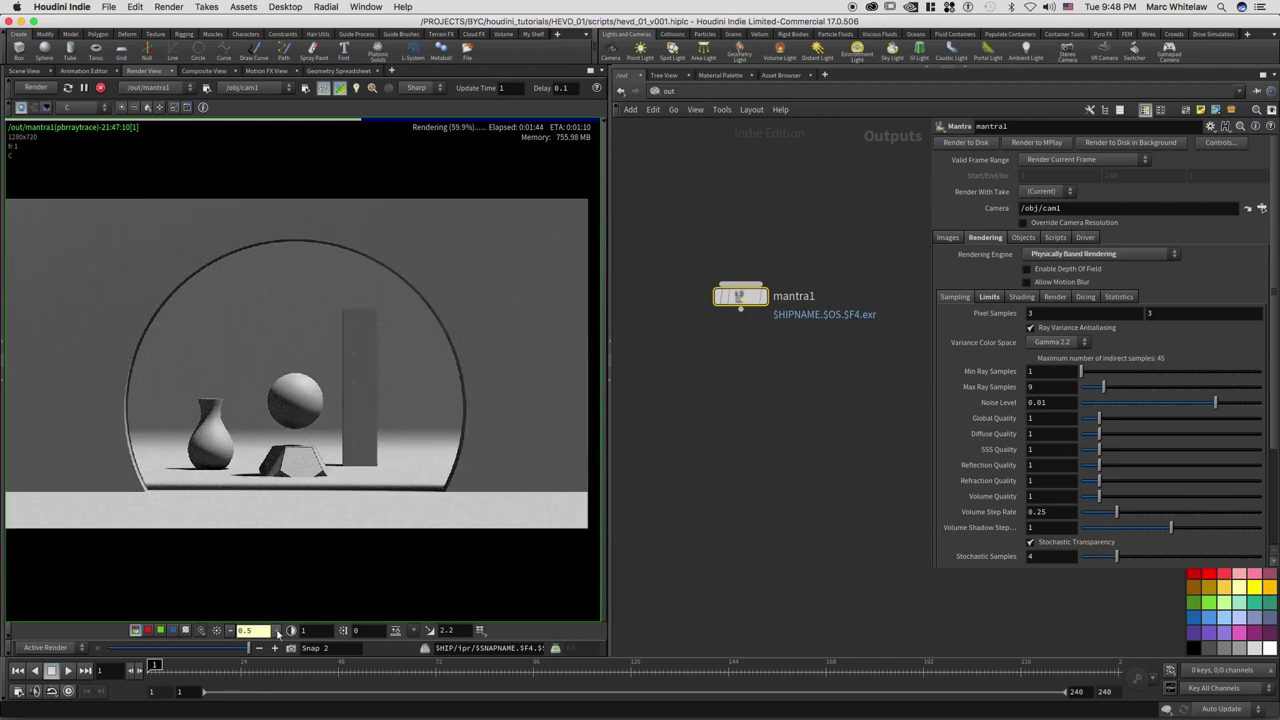
{"action": "left_click", "coordinate": [278, 633]}
- Try a display contrast of 2.2 on the render and set it back to 1
{"action": "left_click", "coordinate": [289, 634]}
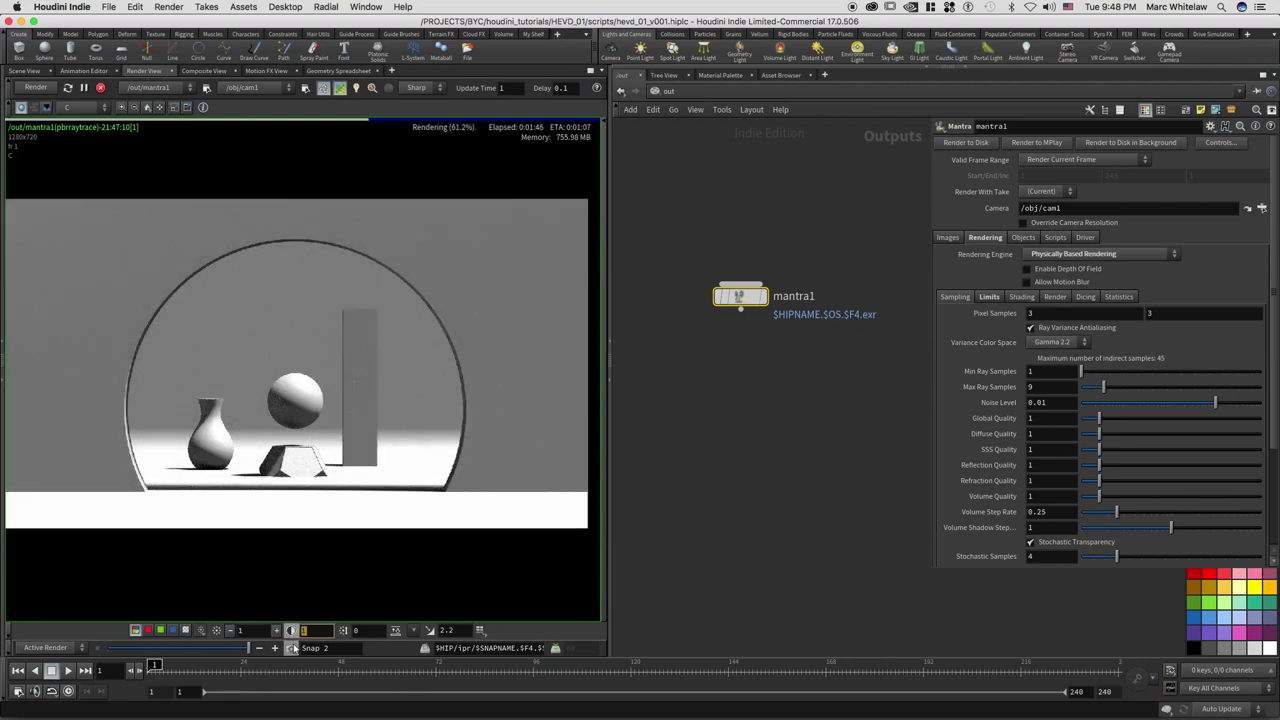
{"action": "type", "text": "2.2"}
{"action": "key", "text": "Return"}
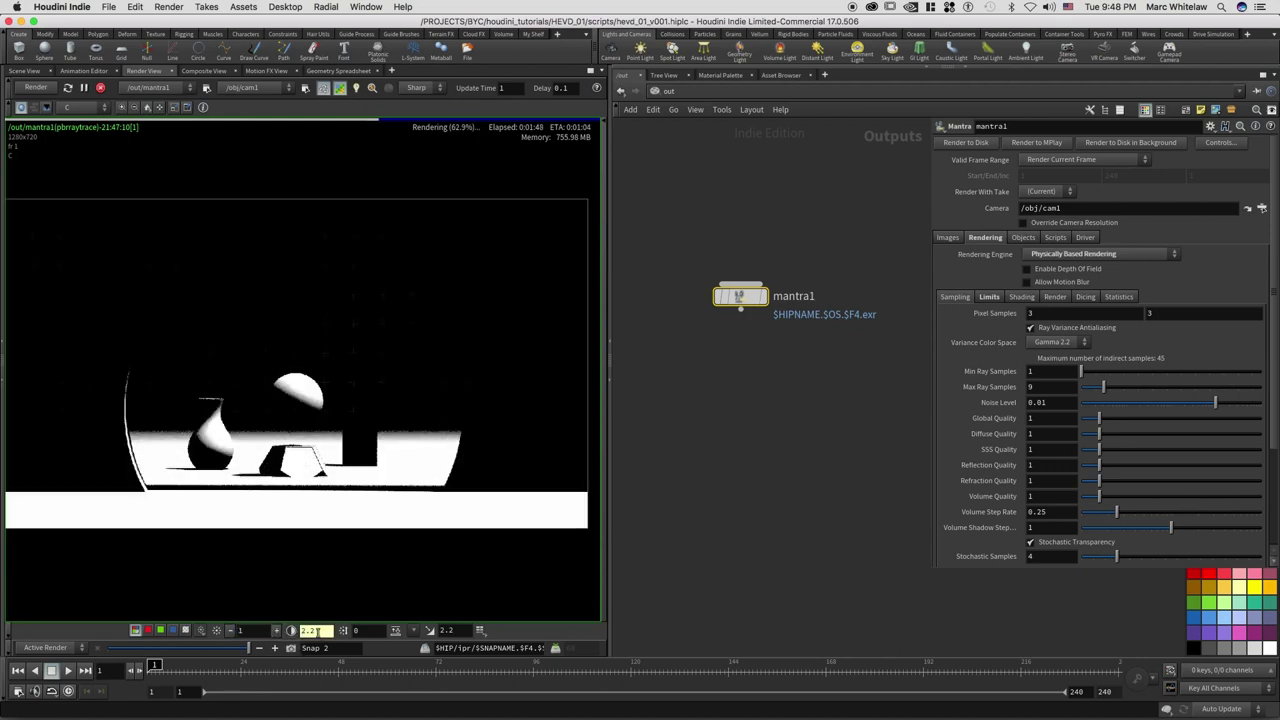
{"action": "key", "text": "BackSpace"}
{"action": "key", "text": "BackSpace"}
{"action": "key", "text": "BackSpace"}
{"action": "type", "text": "1"}
{"action": "key", "text": "Return"}
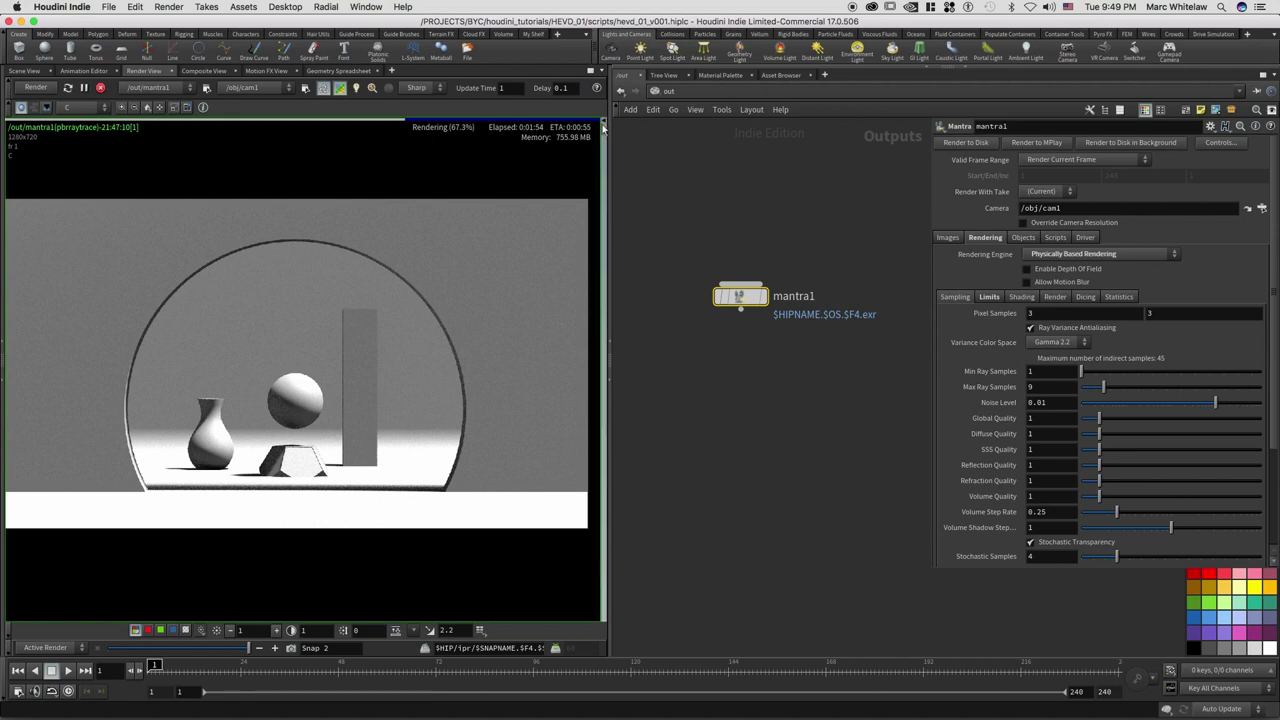
- Turn on the rulers around the render image and stop the preview render
{"action": "left_click", "coordinate": [604, 128]}
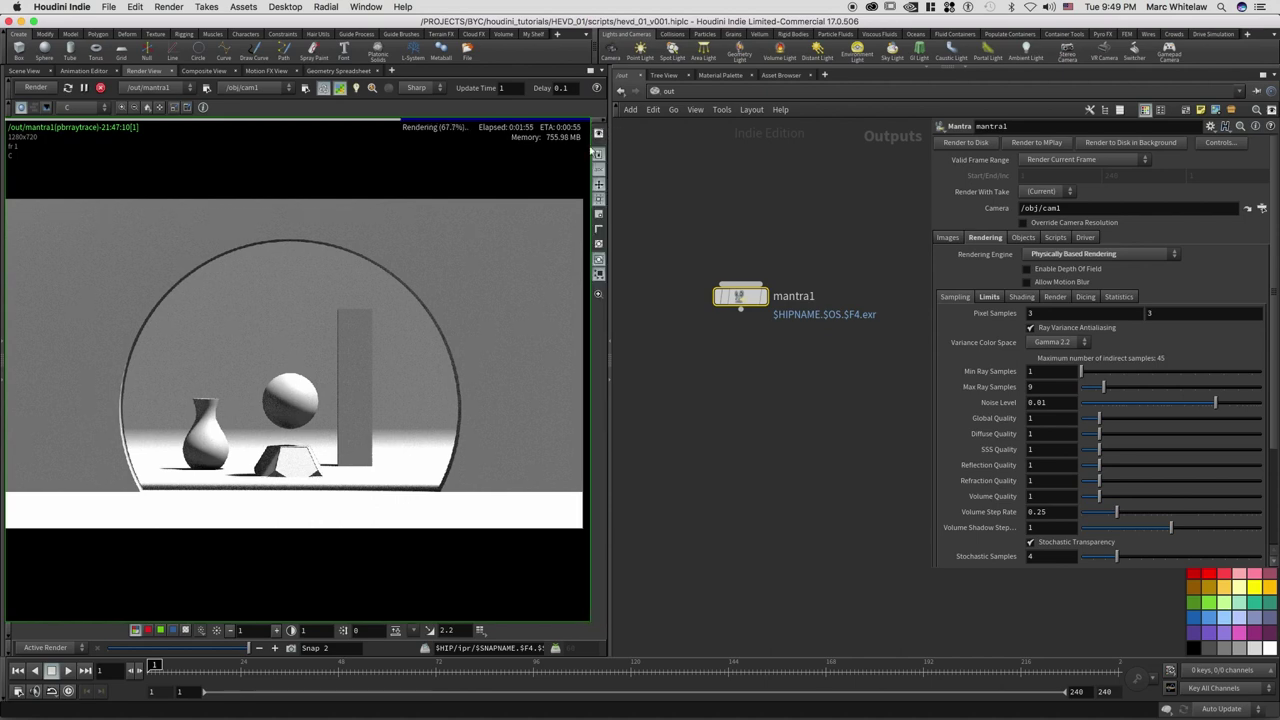
{"action": "left_click", "coordinate": [598, 231]}
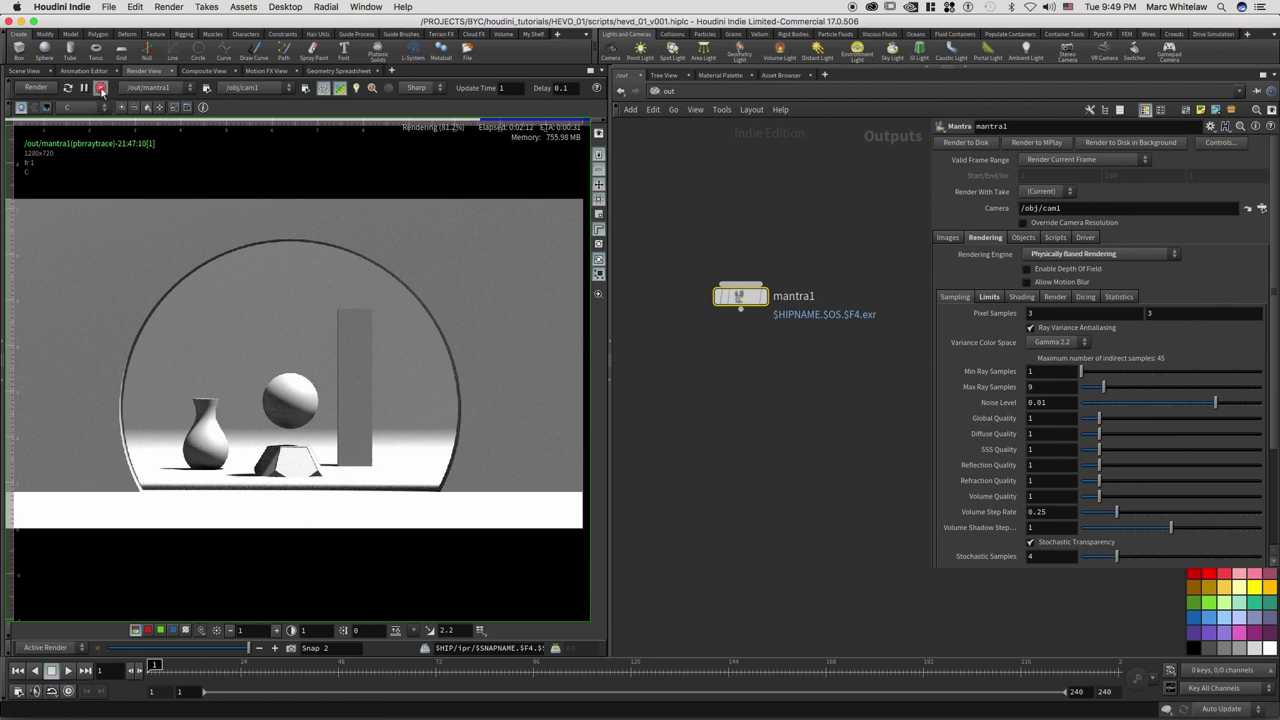
{"action": "left_click", "coordinate": [101, 89]}
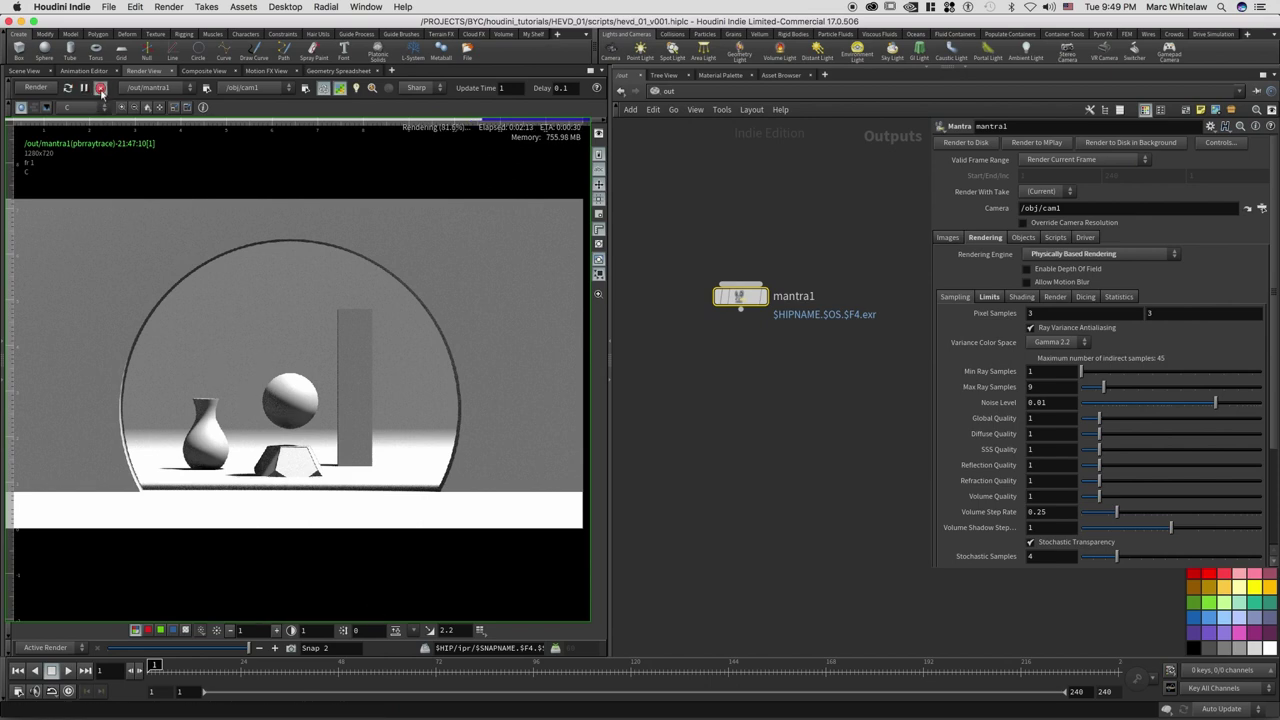
- Return to the Scene View and switch the network editor to the obj level
{"action": "left_click", "coordinate": [24, 71]}
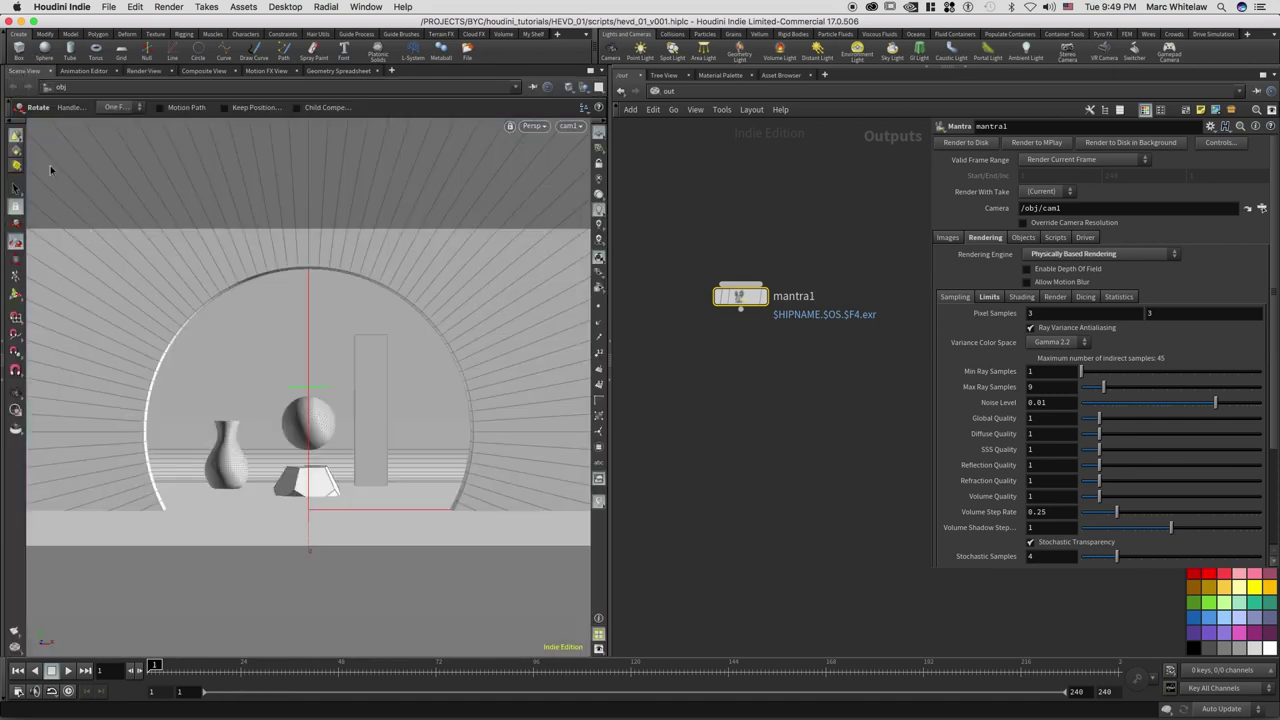
{"action": "key", "text": "h"}
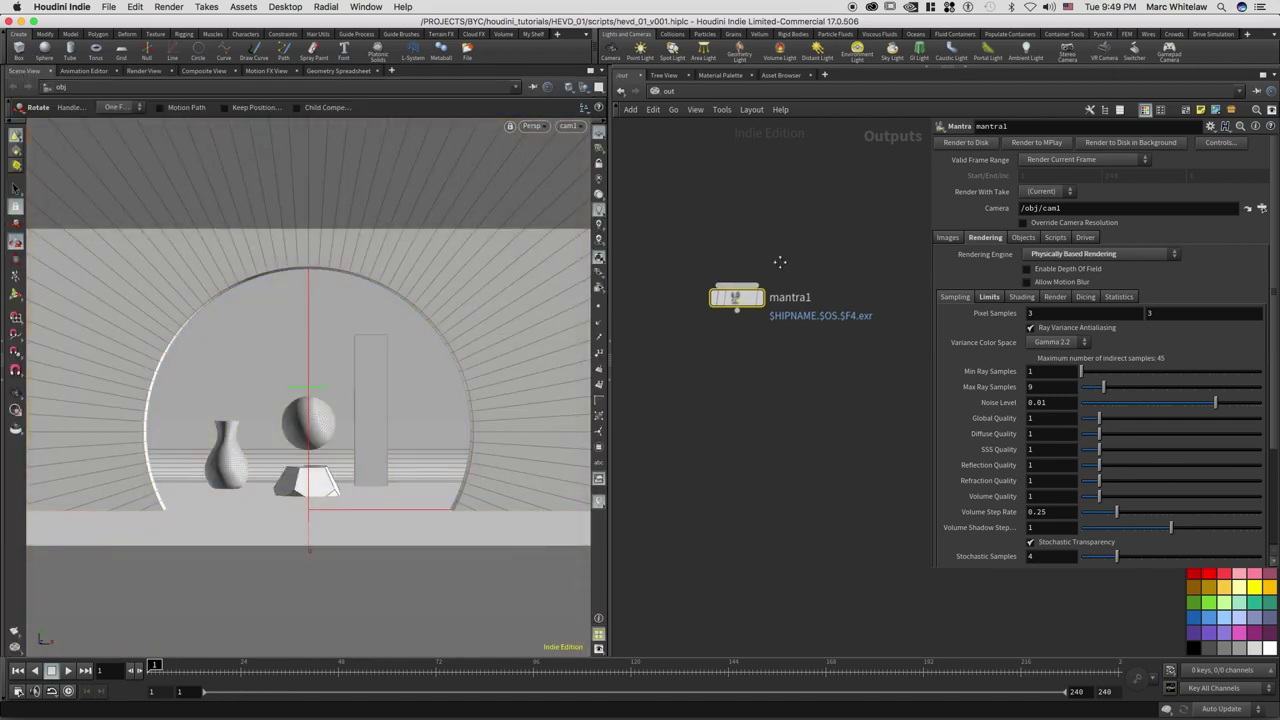
{"action": "left_click", "coordinate": [690, 91]}
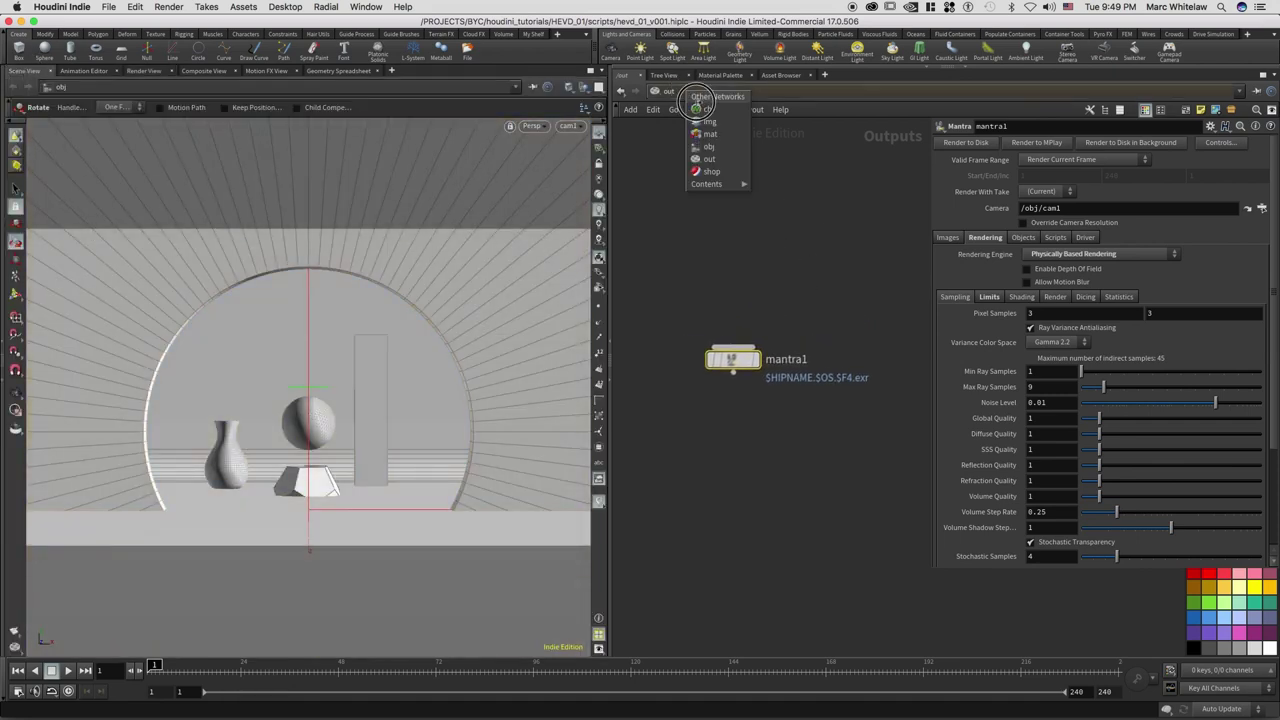
{"action": "left_click", "coordinate": [708, 147]}
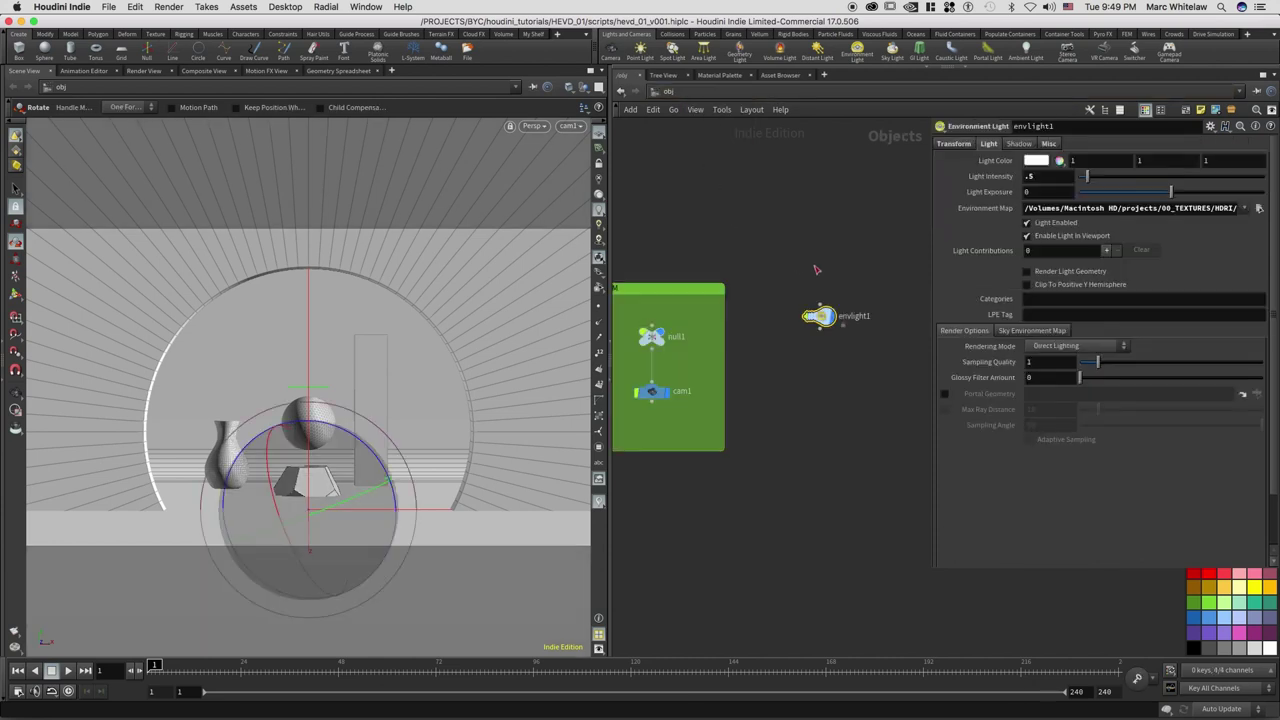
- Set the environment light's rotation to 0, 180, 0
{"action": "middle_click_drag", "start_coordinate": [764, 285], "coordinate": [712, 305]}
{"action": "left_click_drag", "start_coordinate": [816, 286], "coordinate": [754, 360]}
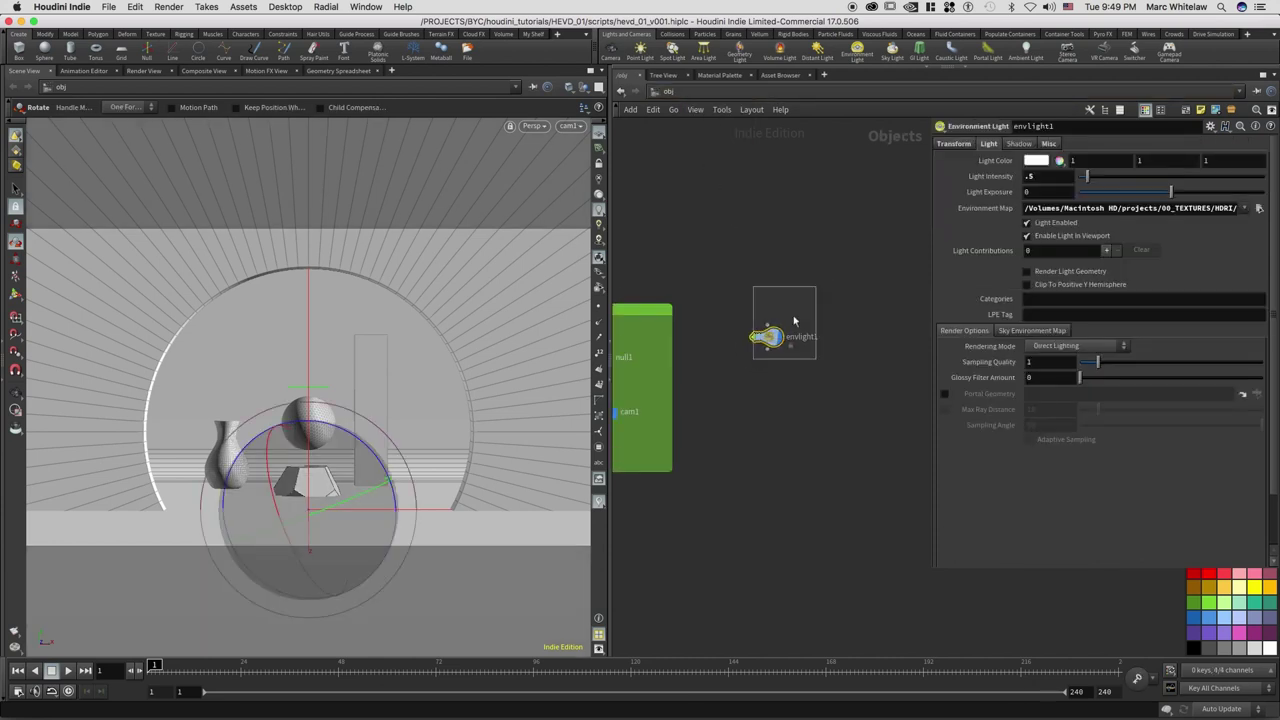
{"action": "left_click", "coordinate": [953, 143]}
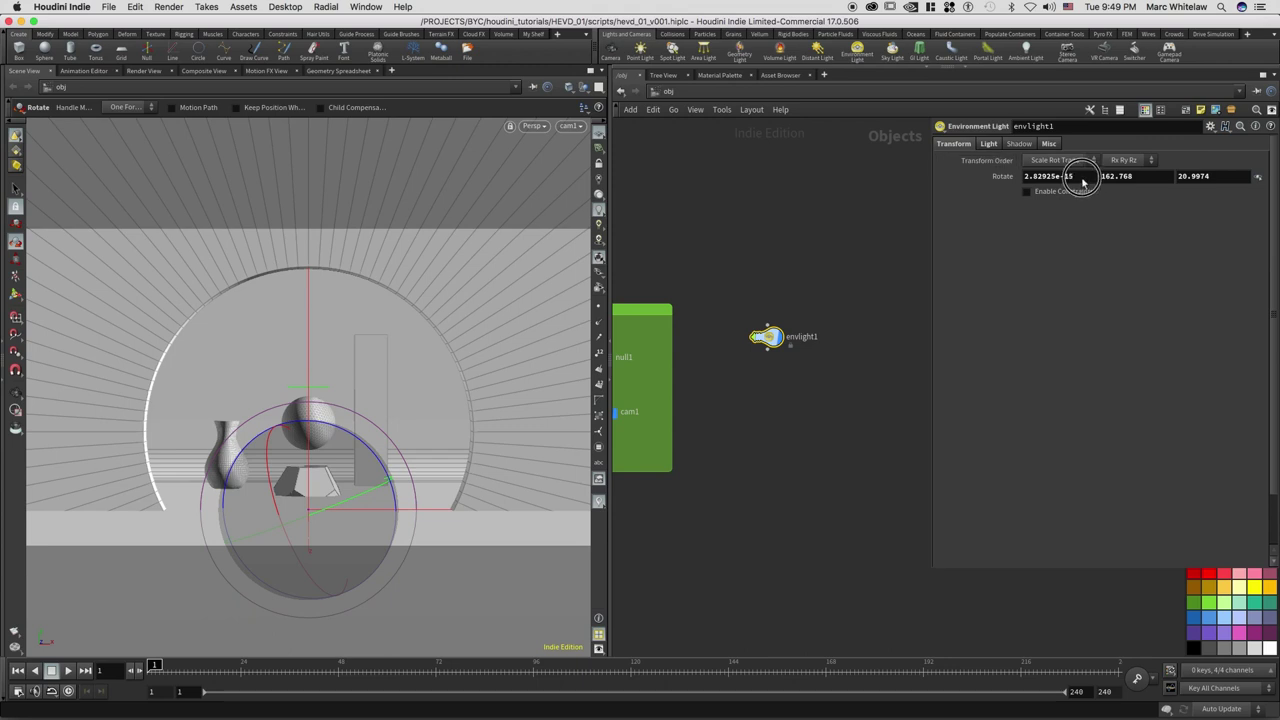
{"action": "left_click_drag", "start_coordinate": [1086, 176], "coordinate": [1024, 176]}
{"action": "type", "text": "0"}
{"action": "key", "text": "Return"}
{"action": "left_click_drag", "start_coordinate": [1217, 177], "coordinate": [1165, 178]}
{"action": "type", "text": "0"}
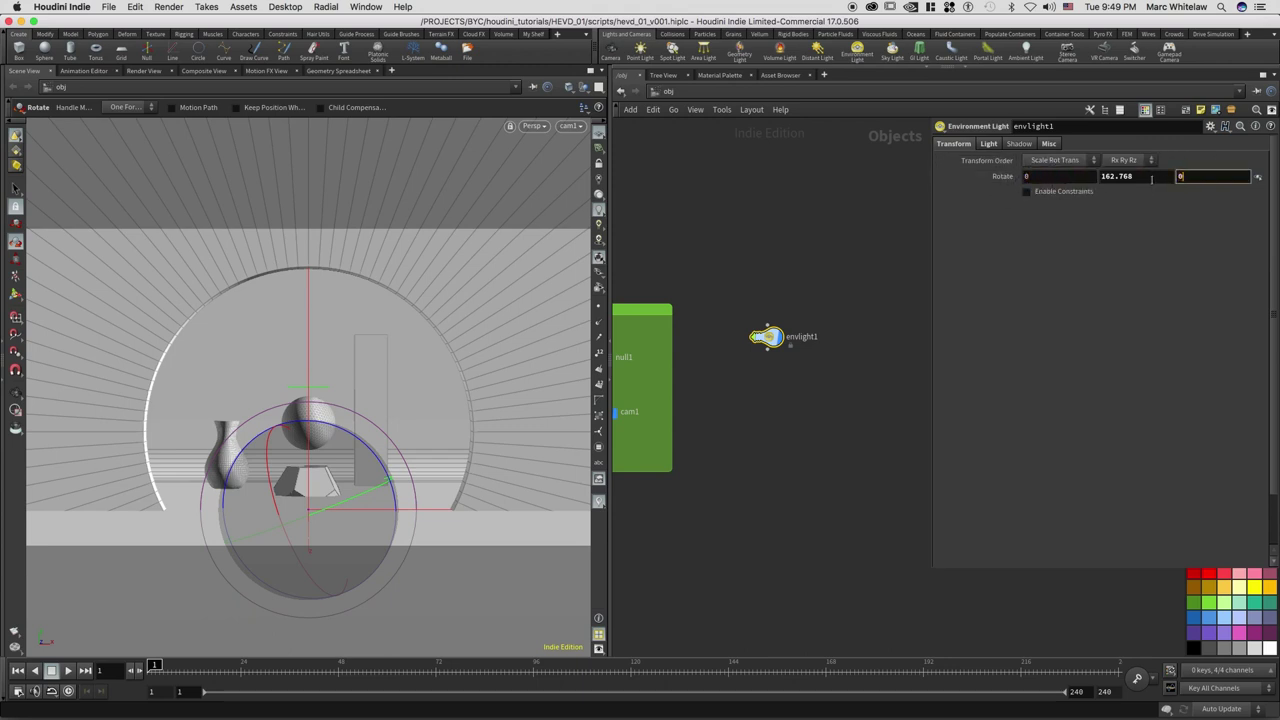
{"action": "key", "text": "Return"}
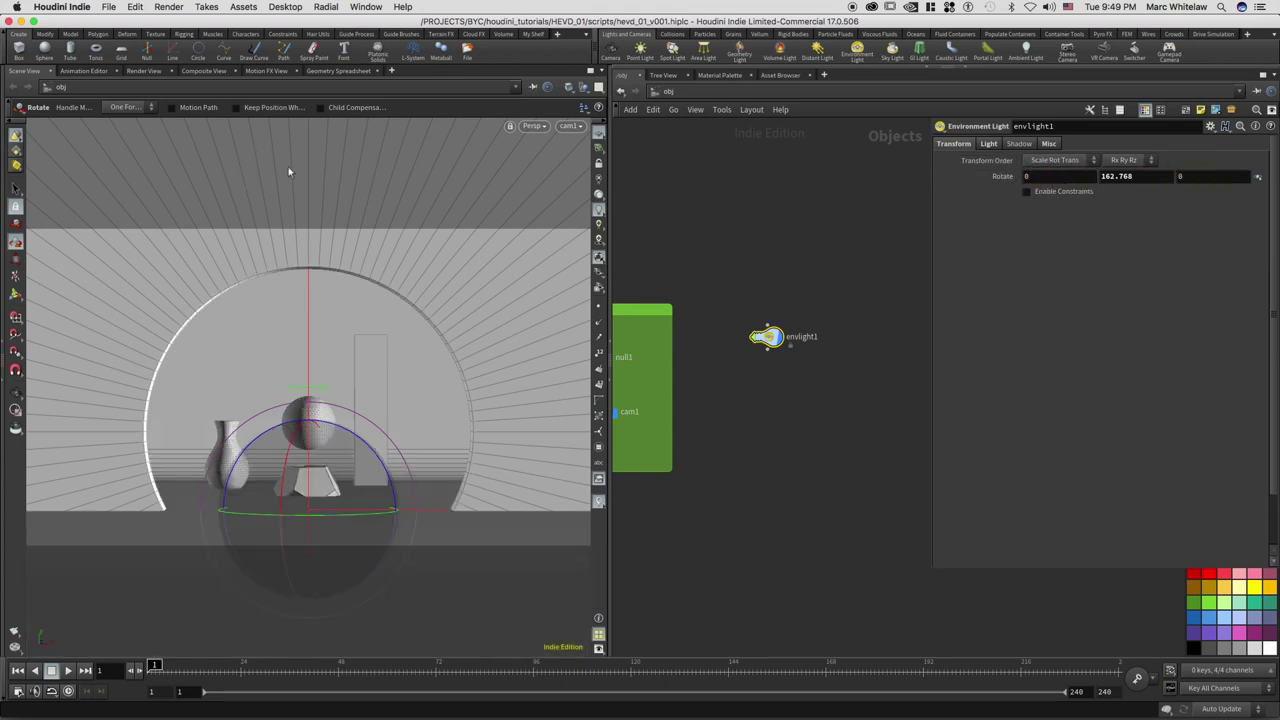
{"action": "double_click", "coordinate": [1111, 177]}
{"action": "type", "text": "180"}
{"action": "key", "text": "Return"}
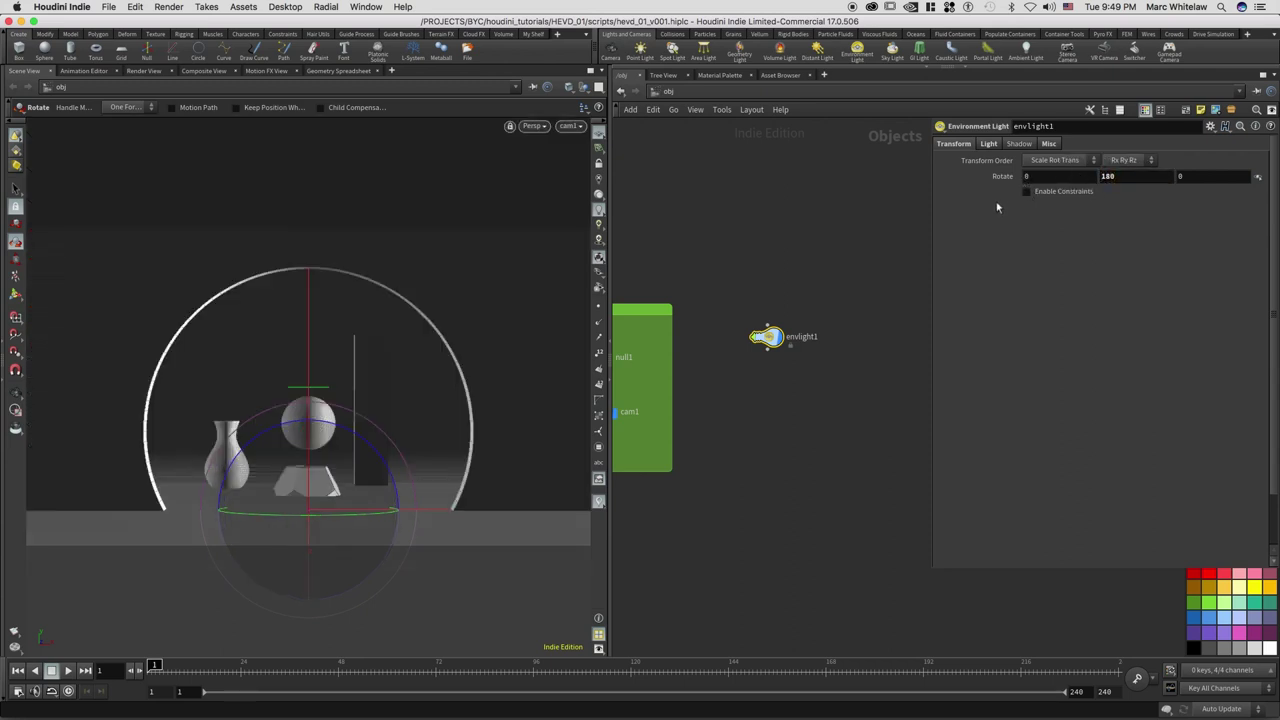
- Render a new Mantra preview through cam1 with the rotated environment light and stop it partway
{"action": "left_click", "coordinate": [143, 71]}
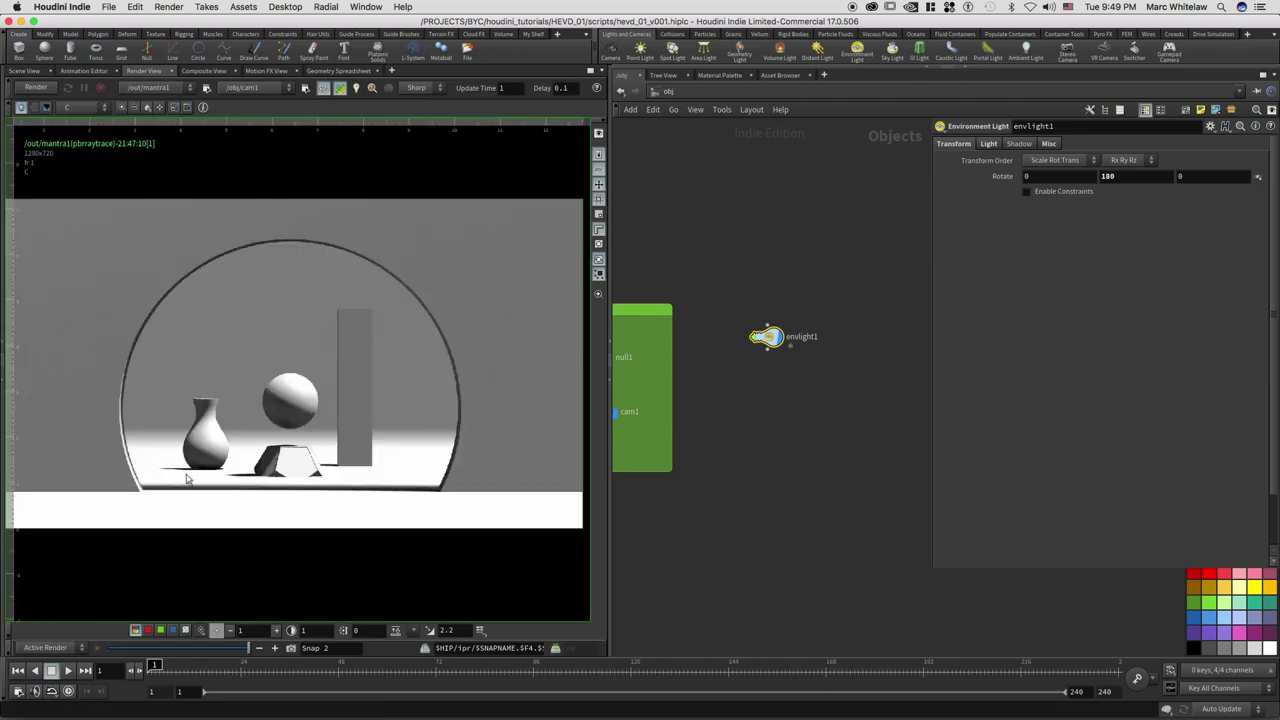
{"action": "left_click", "coordinate": [35, 87]}
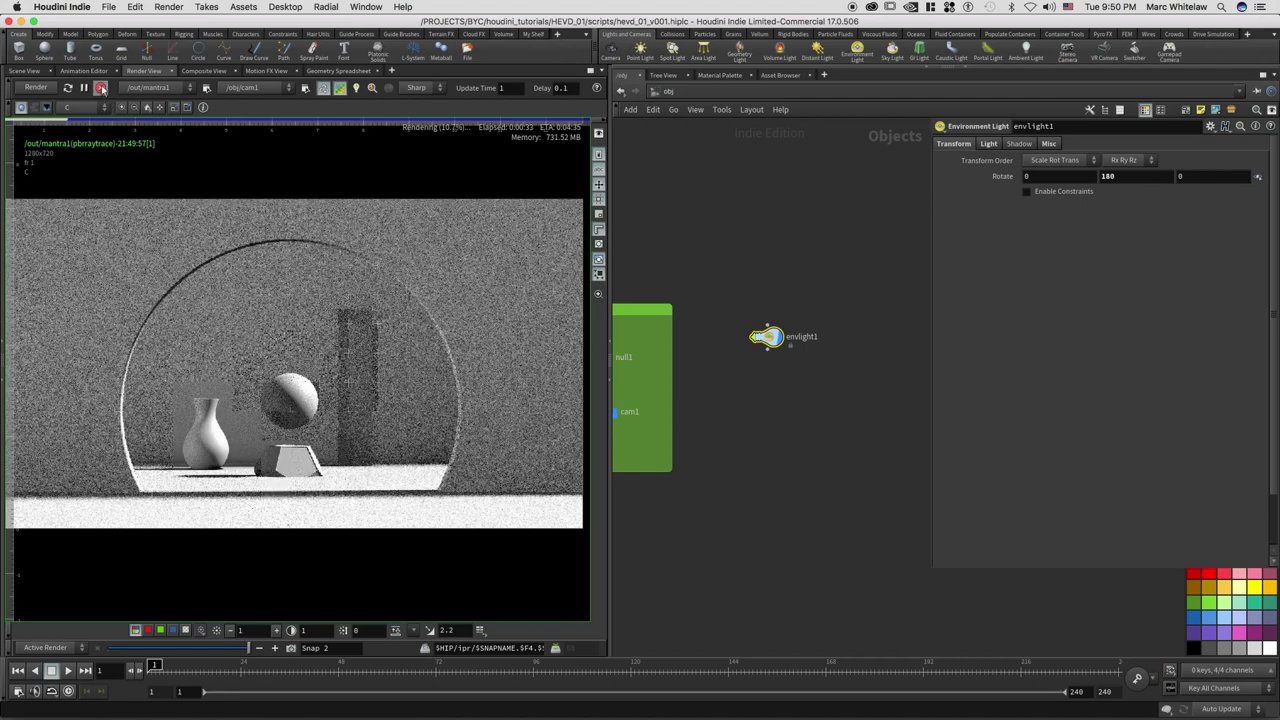
{"action": "left_click", "coordinate": [101, 88]}
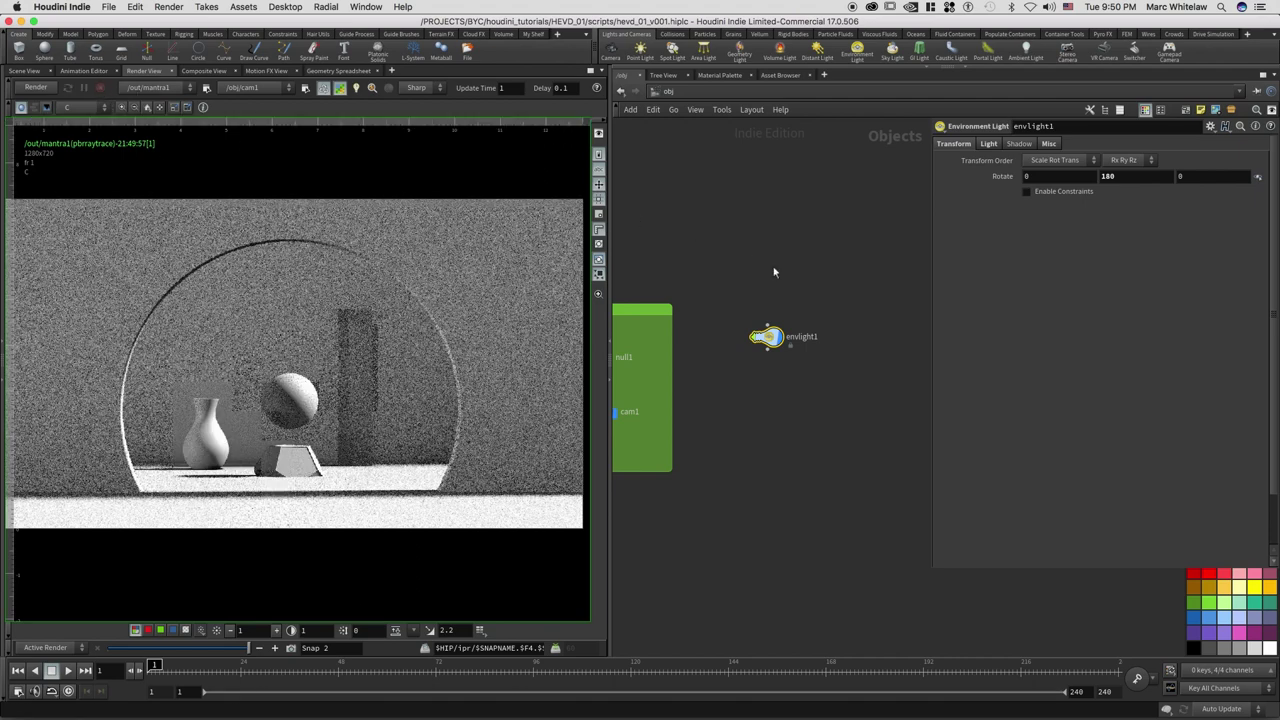
- Open the environment light's intensity for editing
{"action": "left_click", "coordinate": [990, 145]}
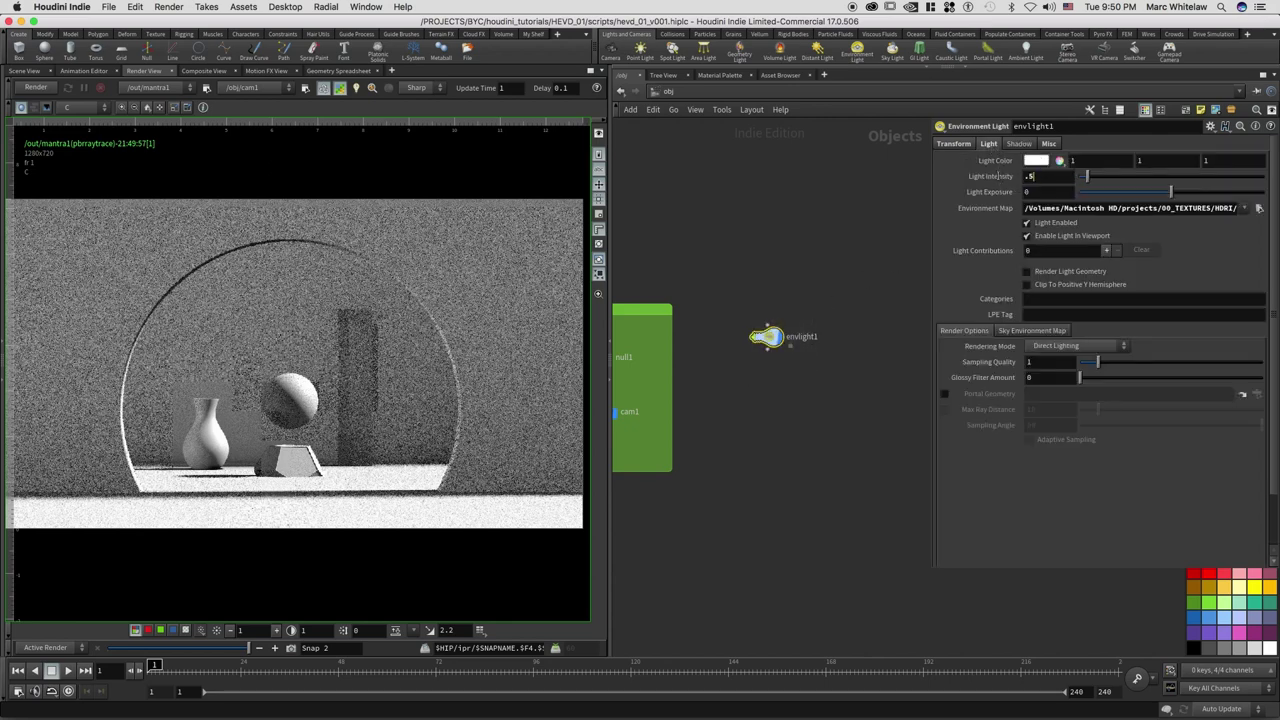
{"action": "key", "text": "BackSpace"}
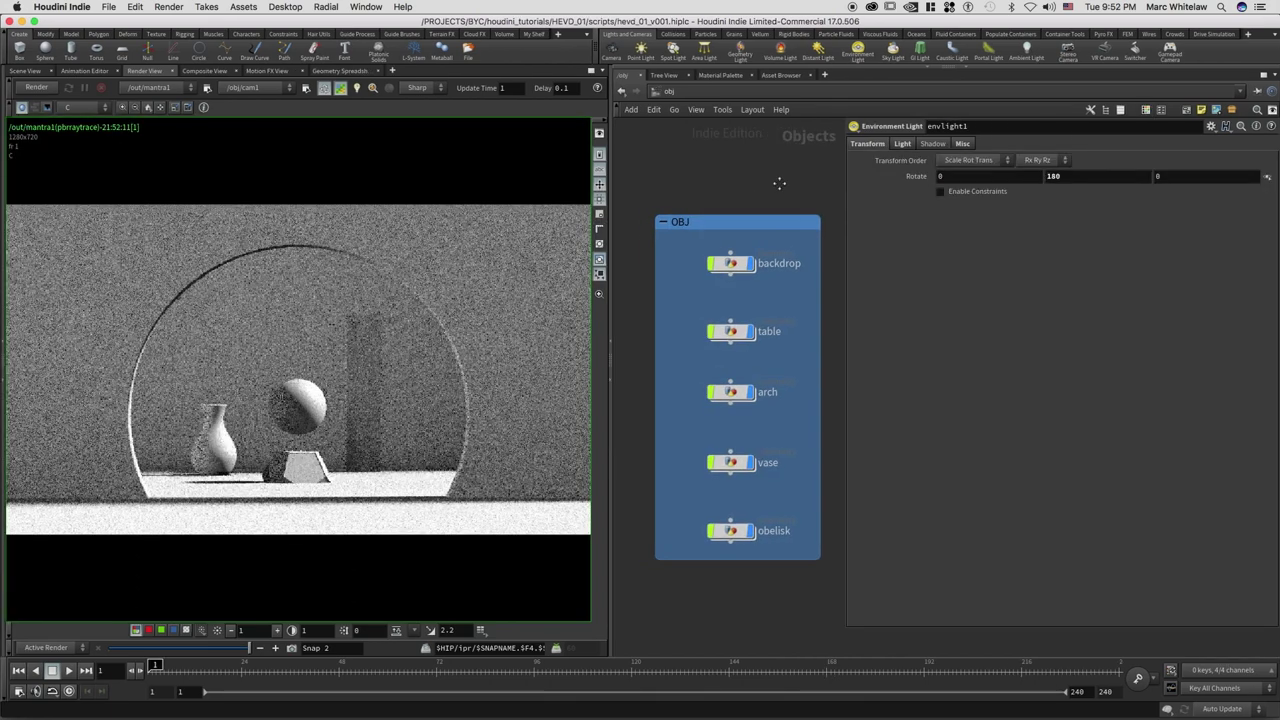
- Enter the table object's network in the Scene View and bypass transform3 and re-enable it to compare its effect
{"action": "scroll", "coordinate": [770, 182], "scroll_direction": "down", "scroll_amount": 2}
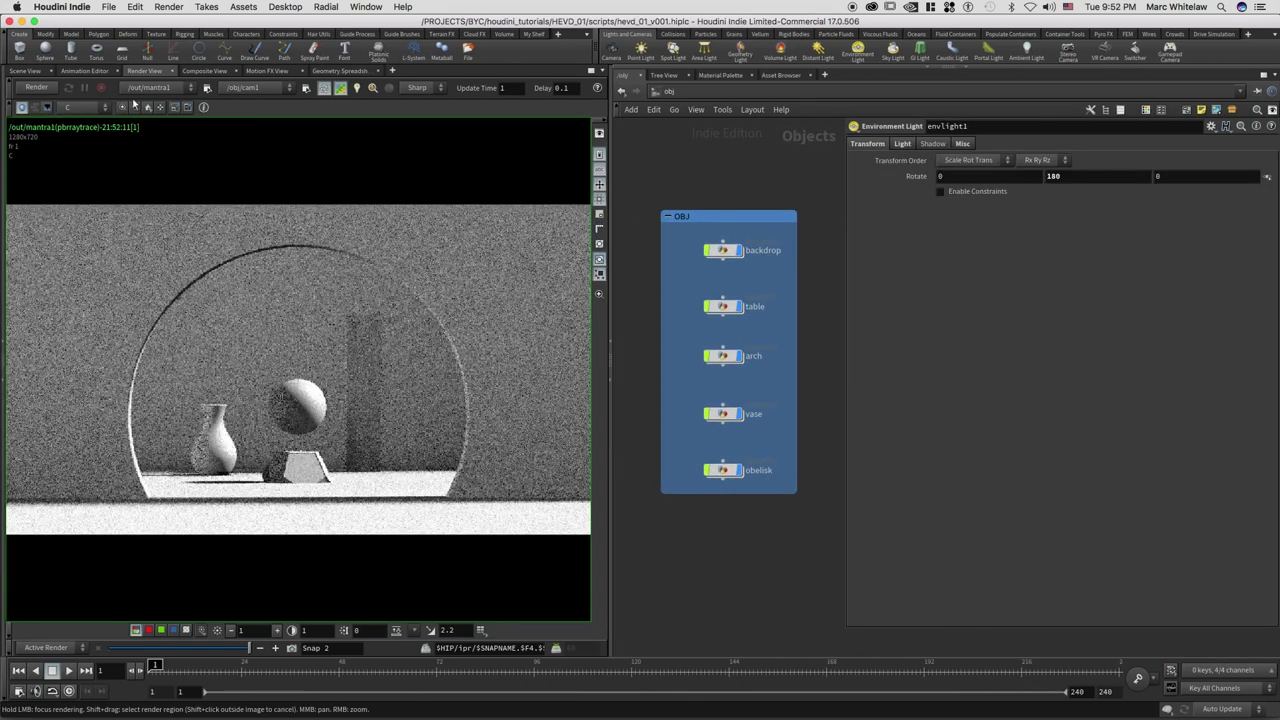
{"action": "left_click", "coordinate": [25, 72]}
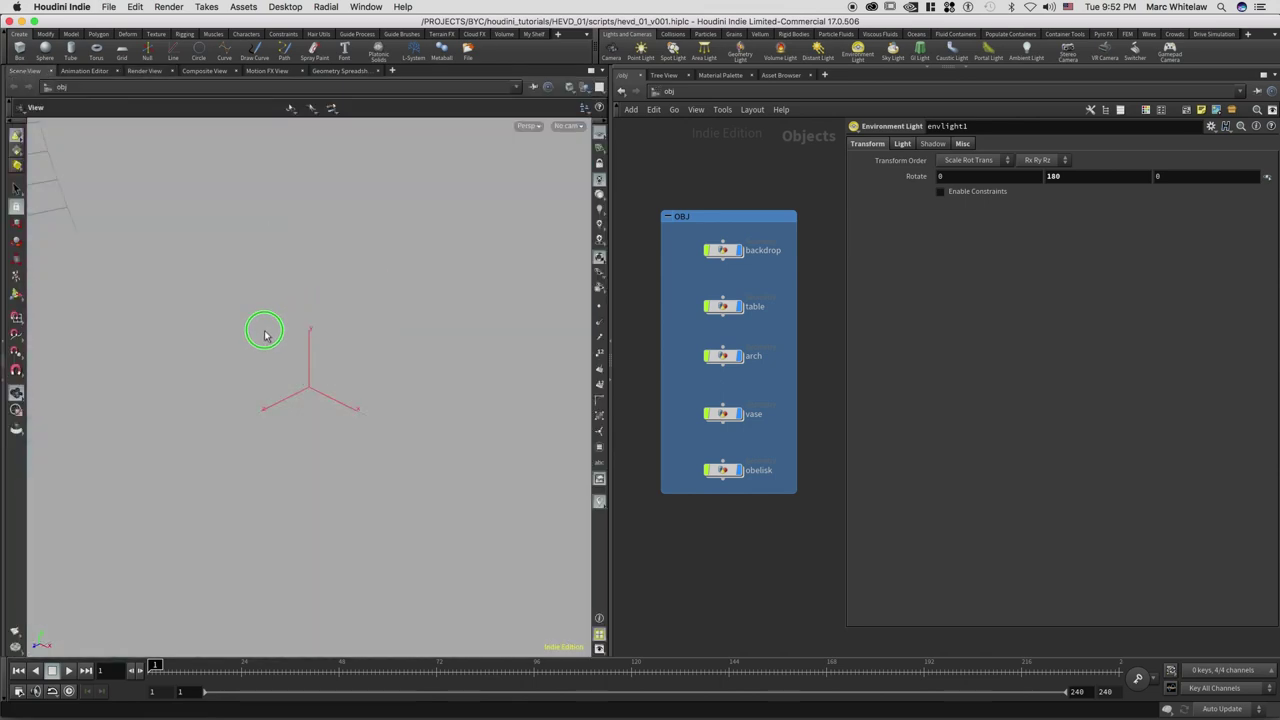
{"action": "left_click_drag", "start_coordinate": [265, 334], "coordinate": [440, 292]}
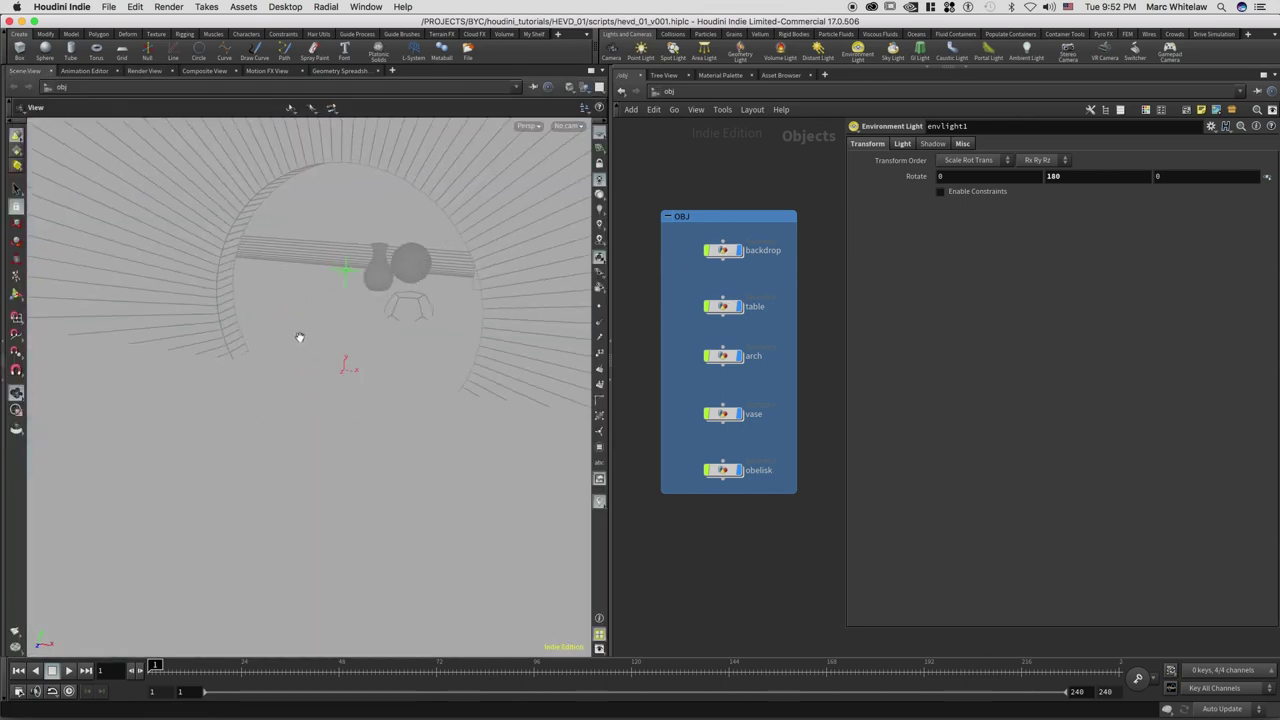
{"action": "left_click_drag", "start_coordinate": [765, 279], "coordinate": [712, 322]}
{"action": "double_click", "coordinate": [727, 308]}
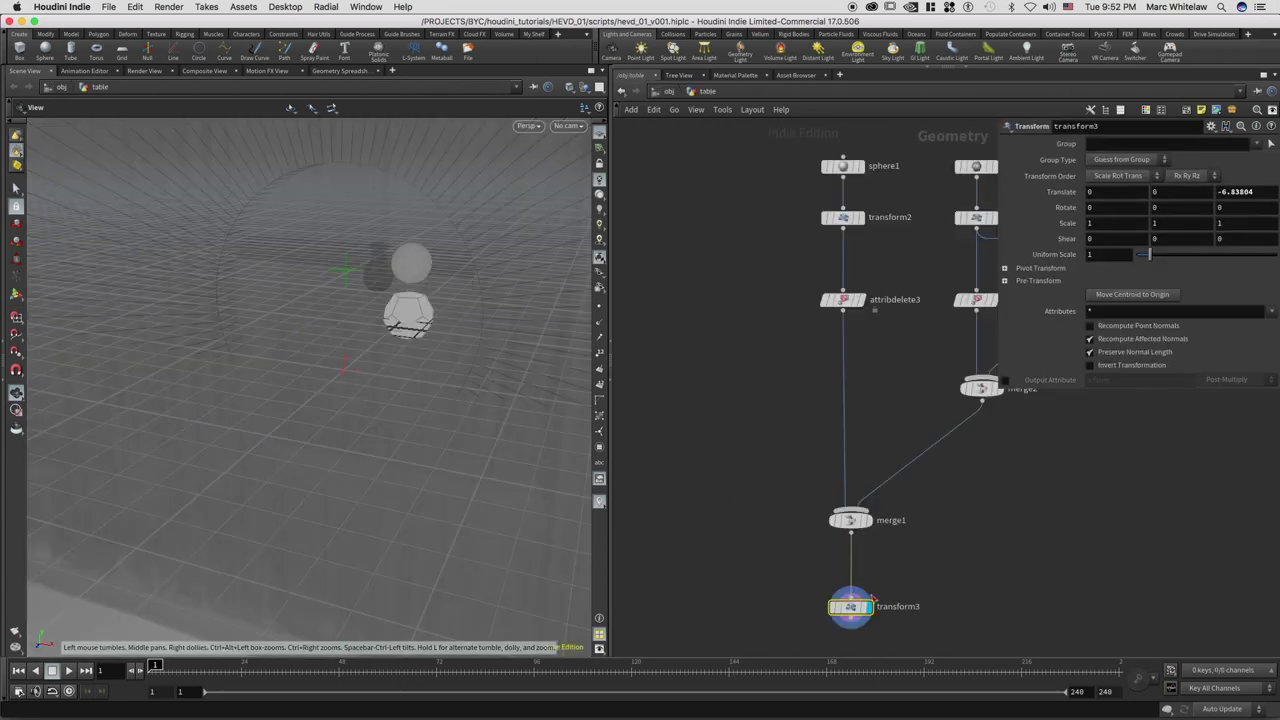
{"action": "mouse_move", "coordinate": [871, 613]}
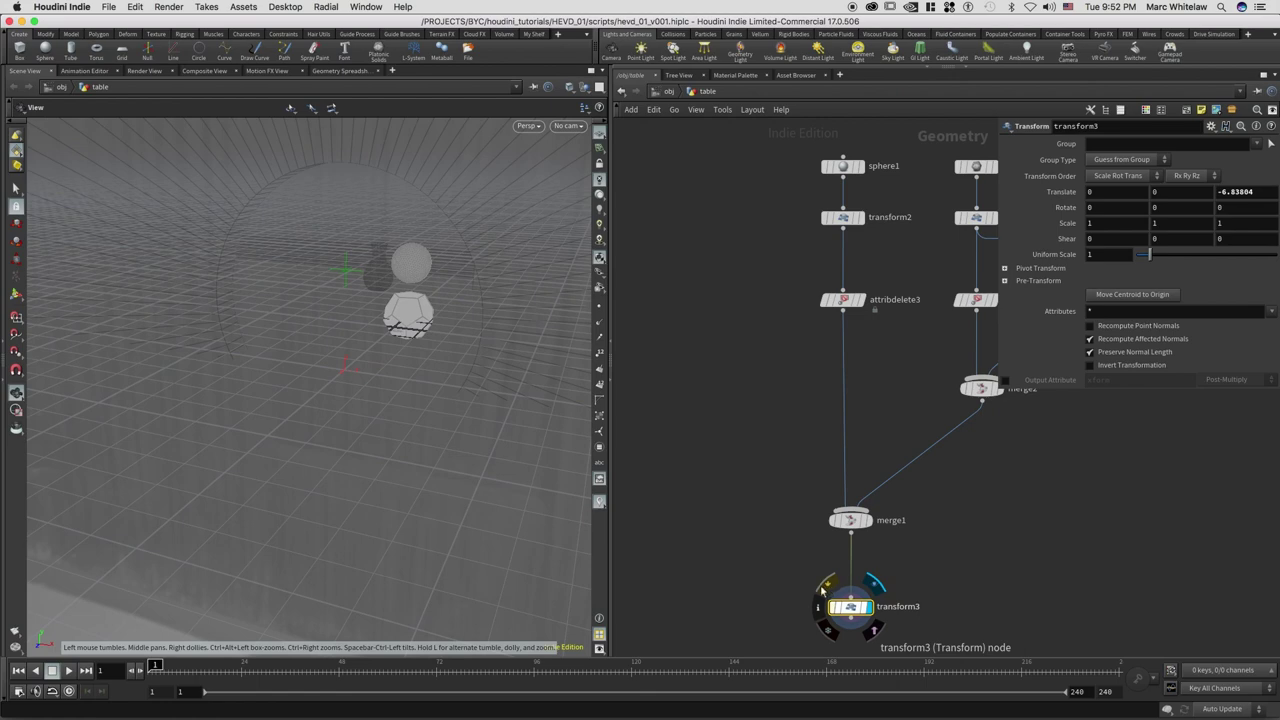
{"action": "left_click", "coordinate": [828, 588]}
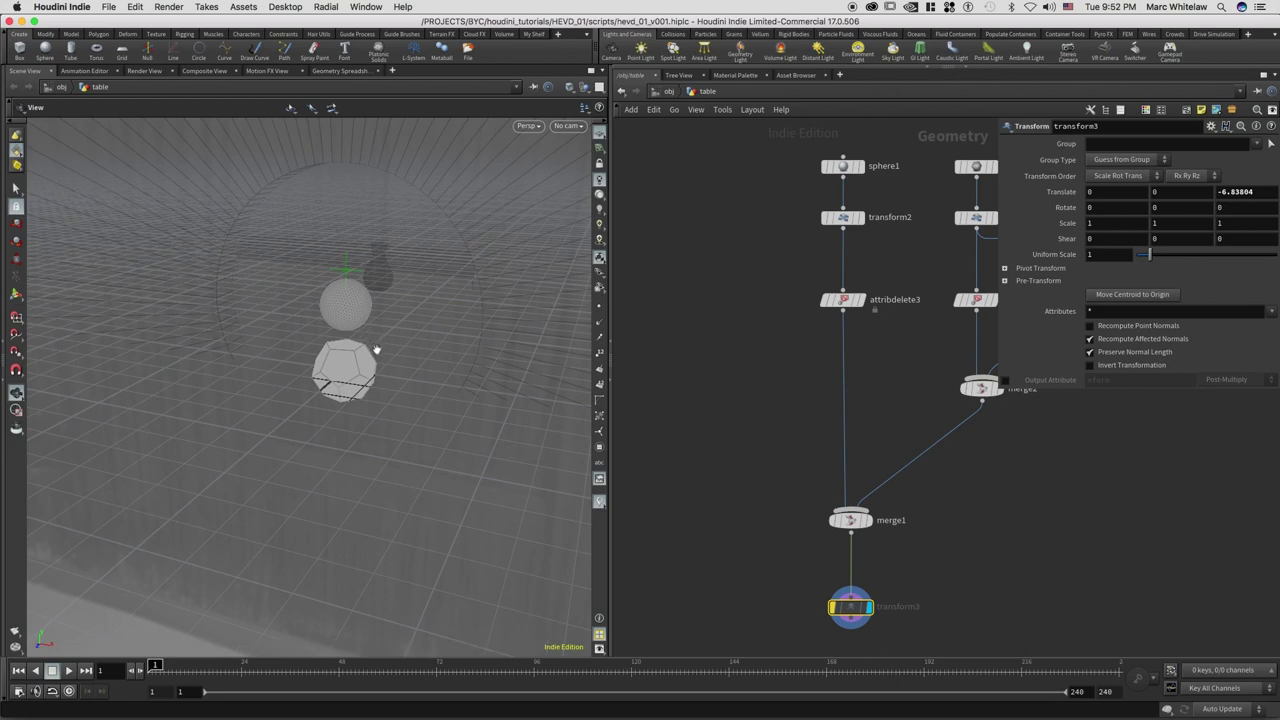
{"action": "left_click", "coordinate": [832, 606]}
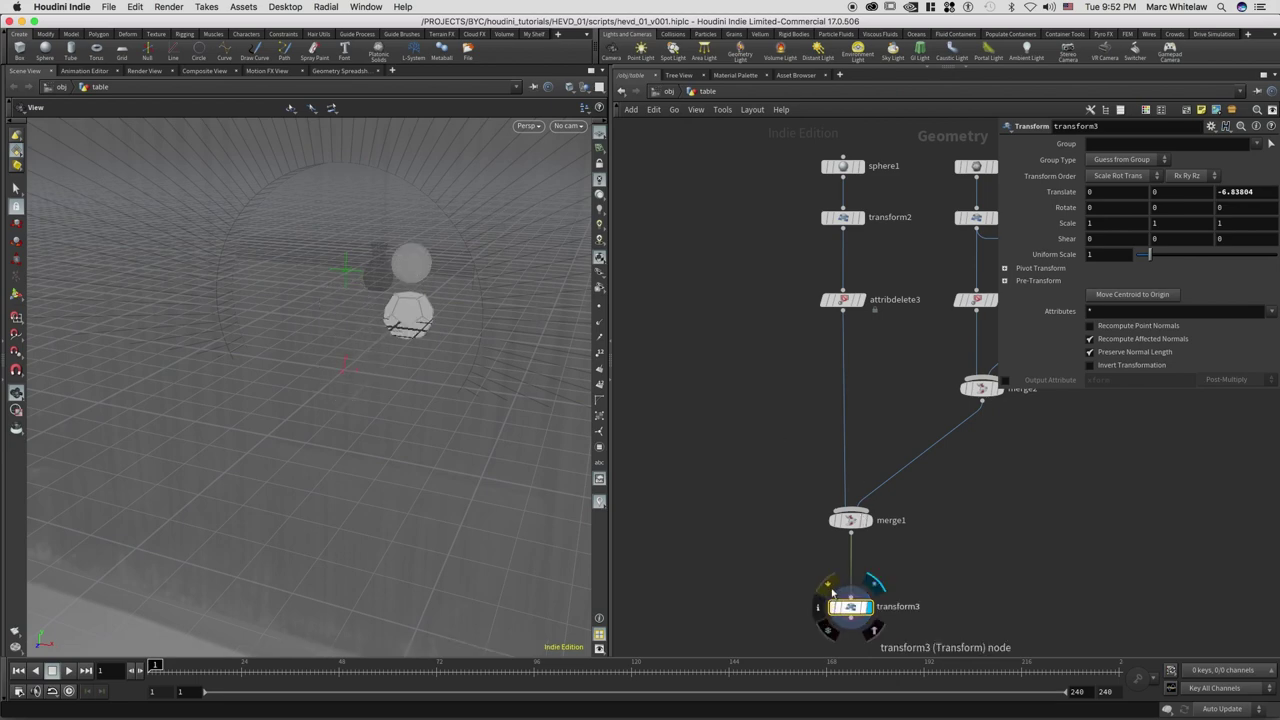
- Use the transform3 handle to move the sphere and dodecahedron forward to a Z translation of about -3.11
{"action": "mouse_move", "coordinate": [441, 313]}
{"action": "left_mouse_down"}
{"action": "mouse_move", "coordinate": [474, 294]}
{"action": "mouse_move", "coordinate": [466, 323]}
{"action": "mouse_move", "coordinate": [463, 303]}
{"action": "left_mouse_up"}
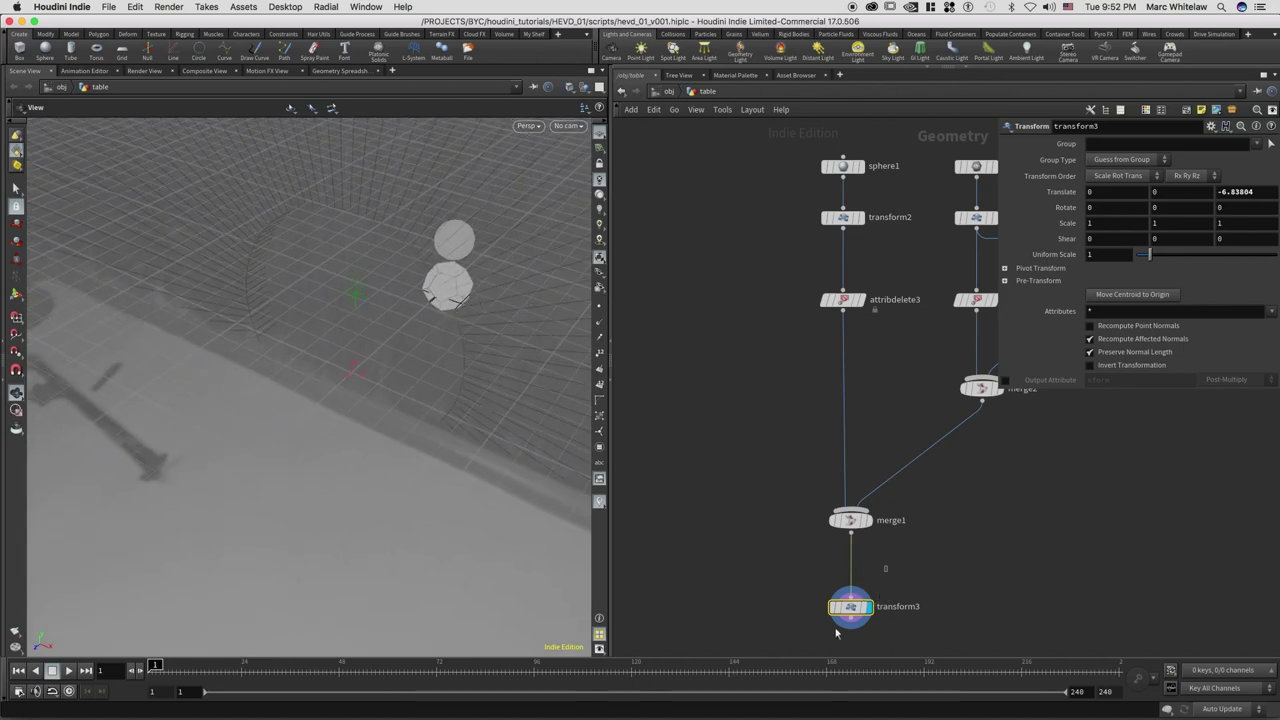
{"action": "left_click", "coordinate": [16, 295]}
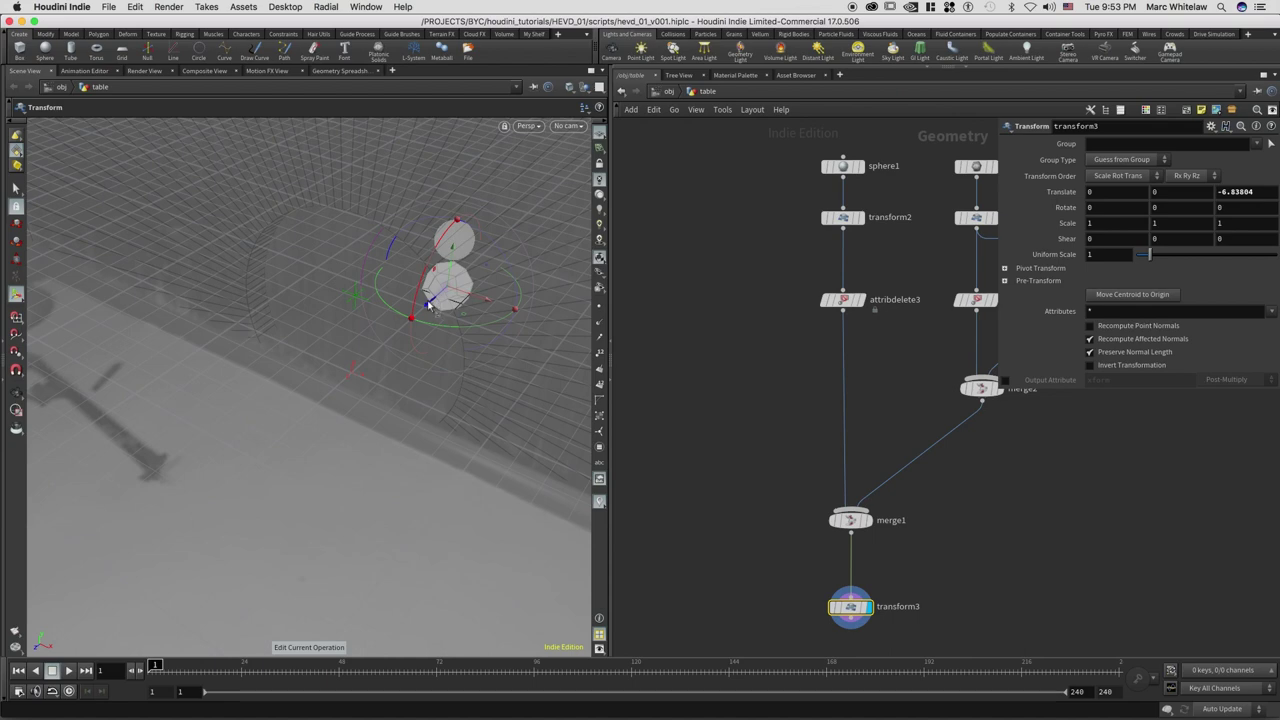
{"action": "left_click_drag", "start_coordinate": [422, 308], "coordinate": [369, 360]}
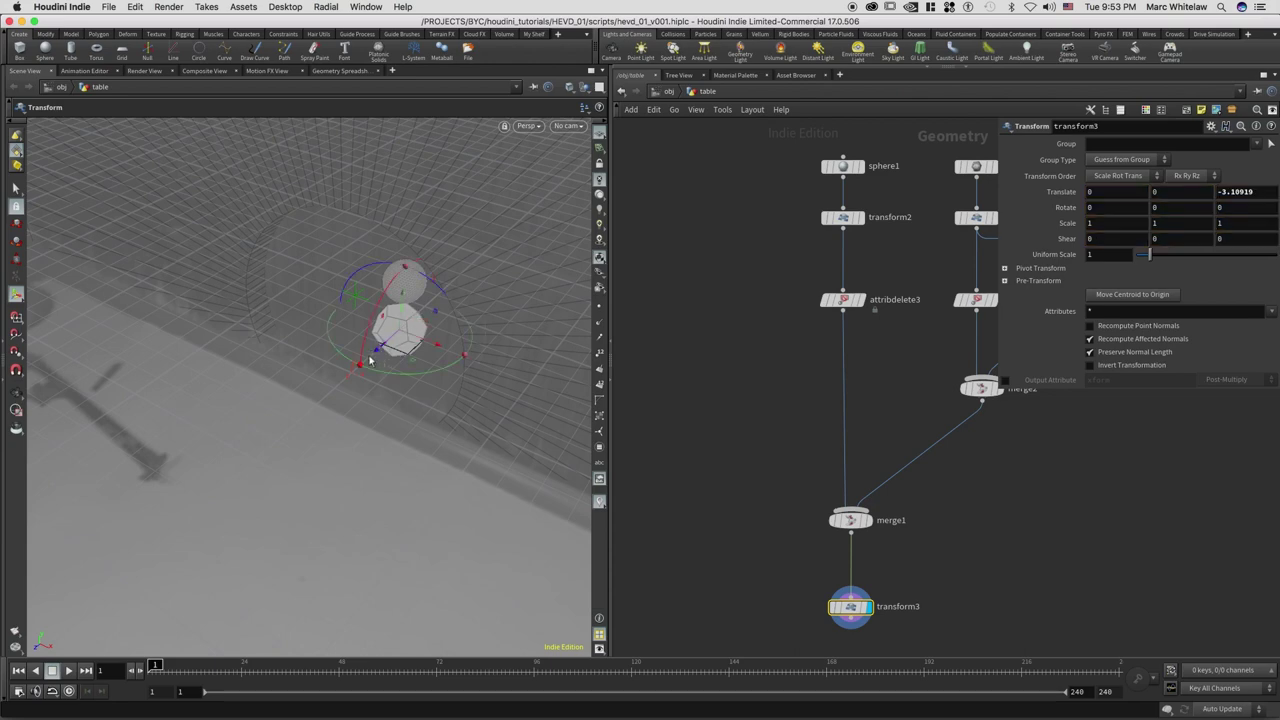
{"action": "key", "text": "Escape"}
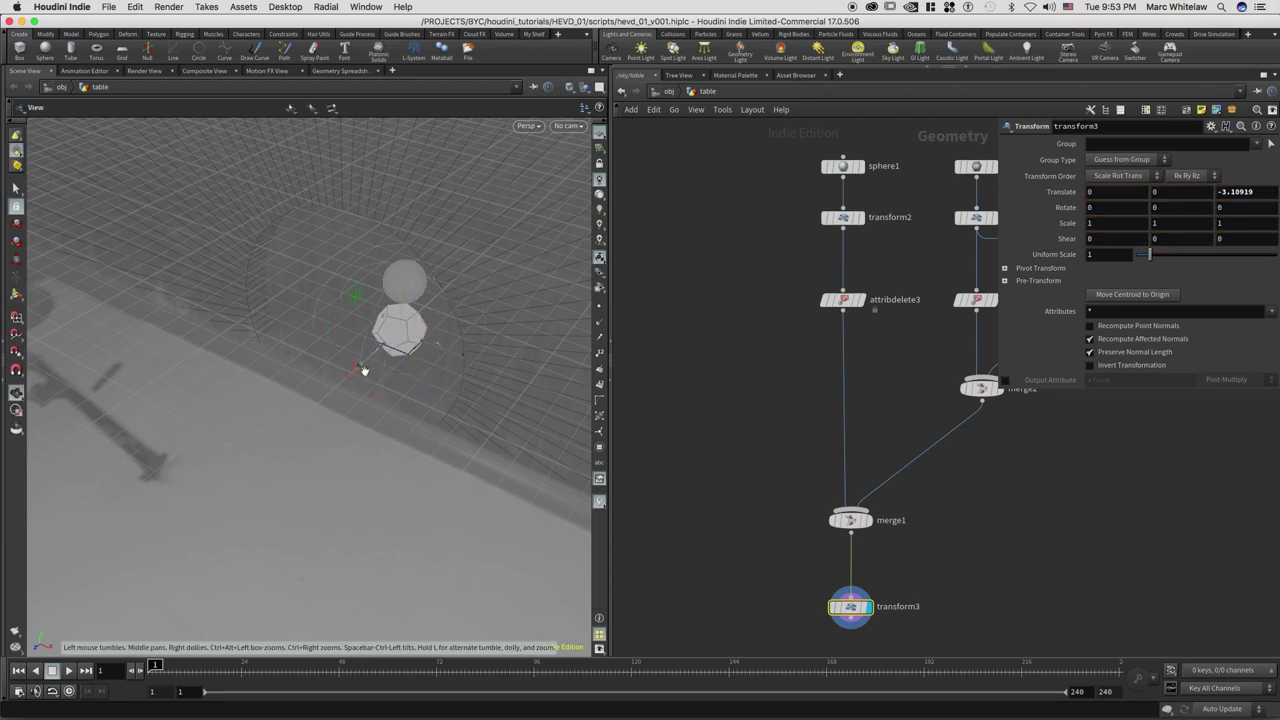
- Return to the obj level and, in the top view, move the vase to about X -2.41 and Z -7.41
{"action": "key", "text": "space+2"}
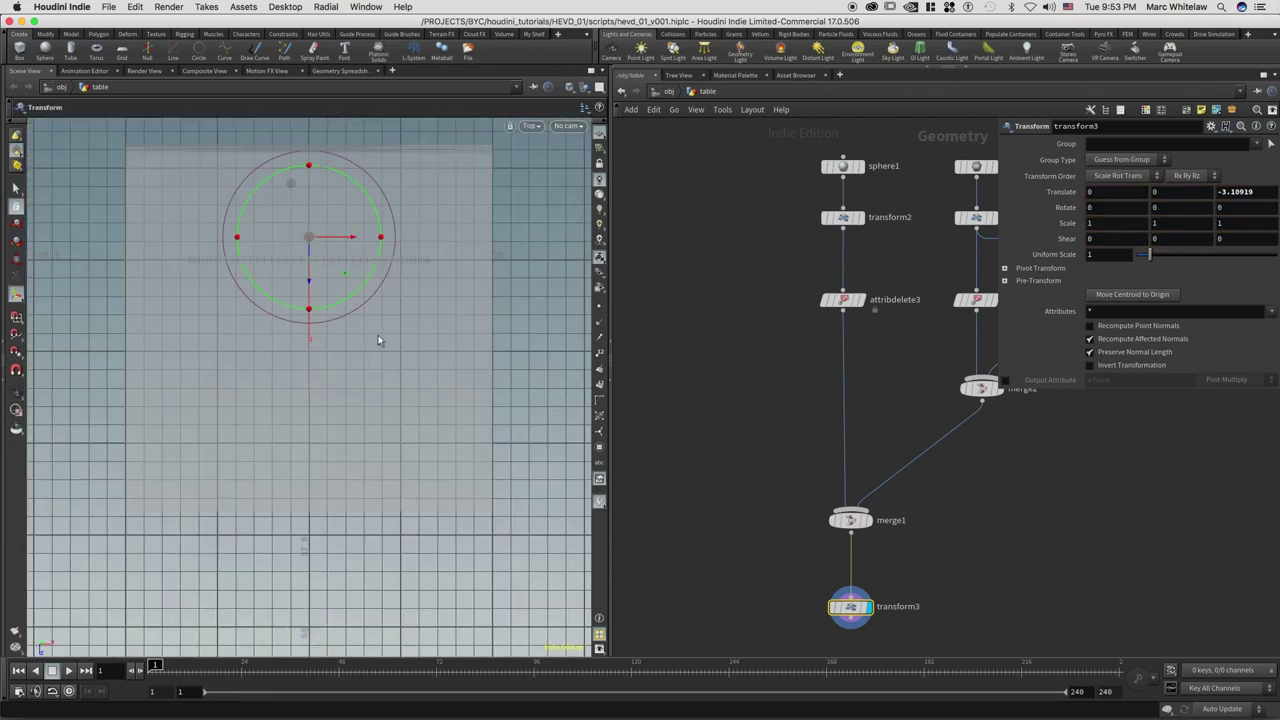
{"action": "left_click", "coordinate": [680, 92]}
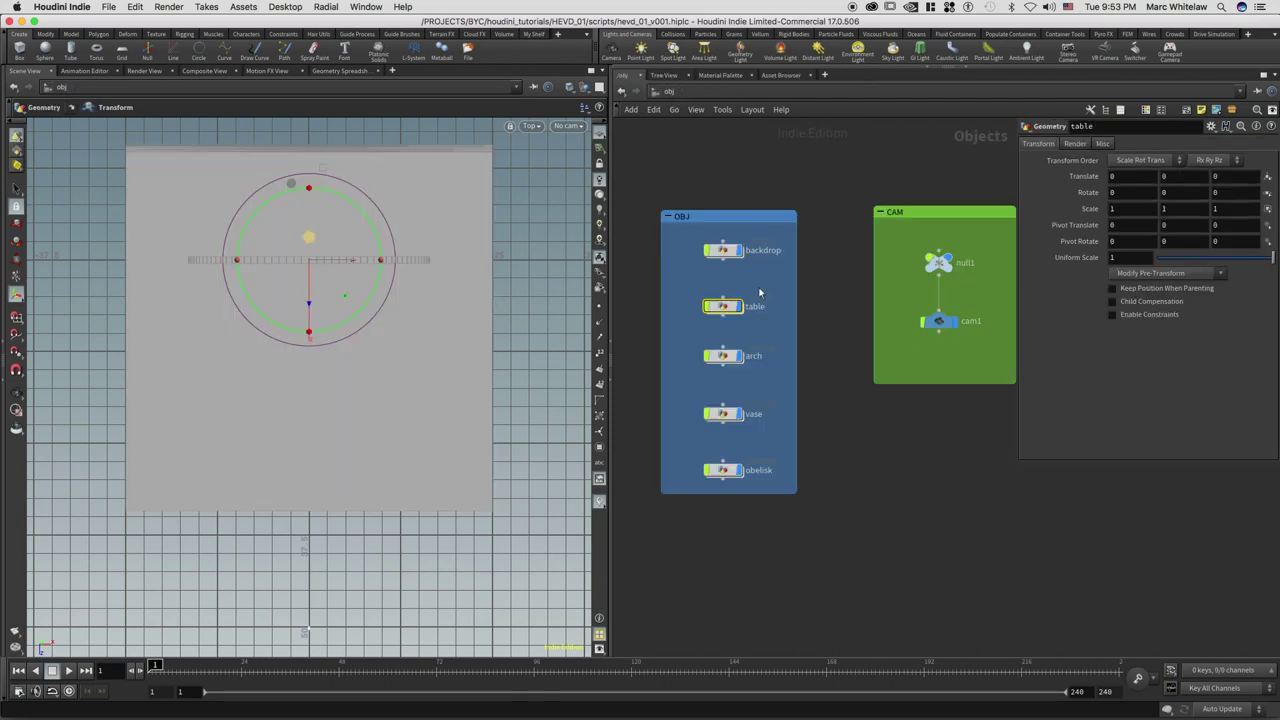
{"action": "left_click", "coordinate": [731, 355]}
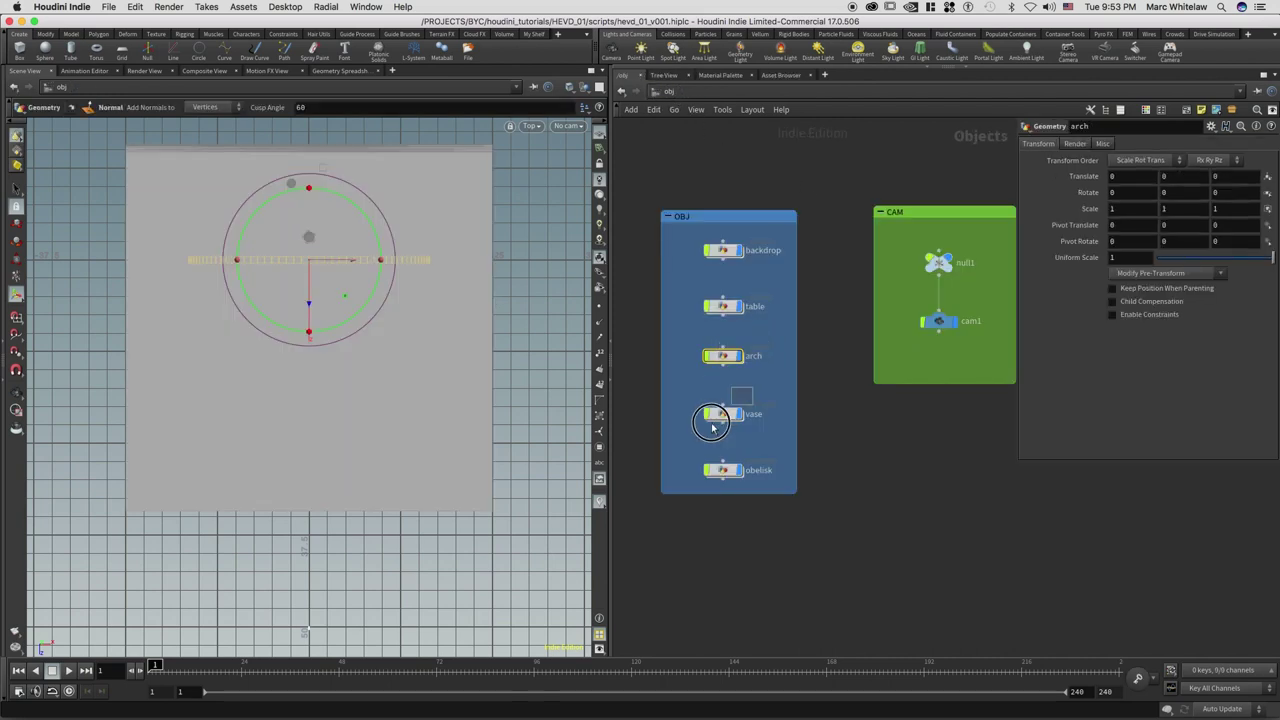
{"action": "left_click_drag", "start_coordinate": [752, 425], "coordinate": [707, 387]}
{"action": "right_click_drag", "start_coordinate": [329, 211], "coordinate": [380, 189], "text": "alt"}
{"action": "key", "text": "t"}
{"action": "left_click_drag", "start_coordinate": [286, 212], "coordinate": [282, 247]}
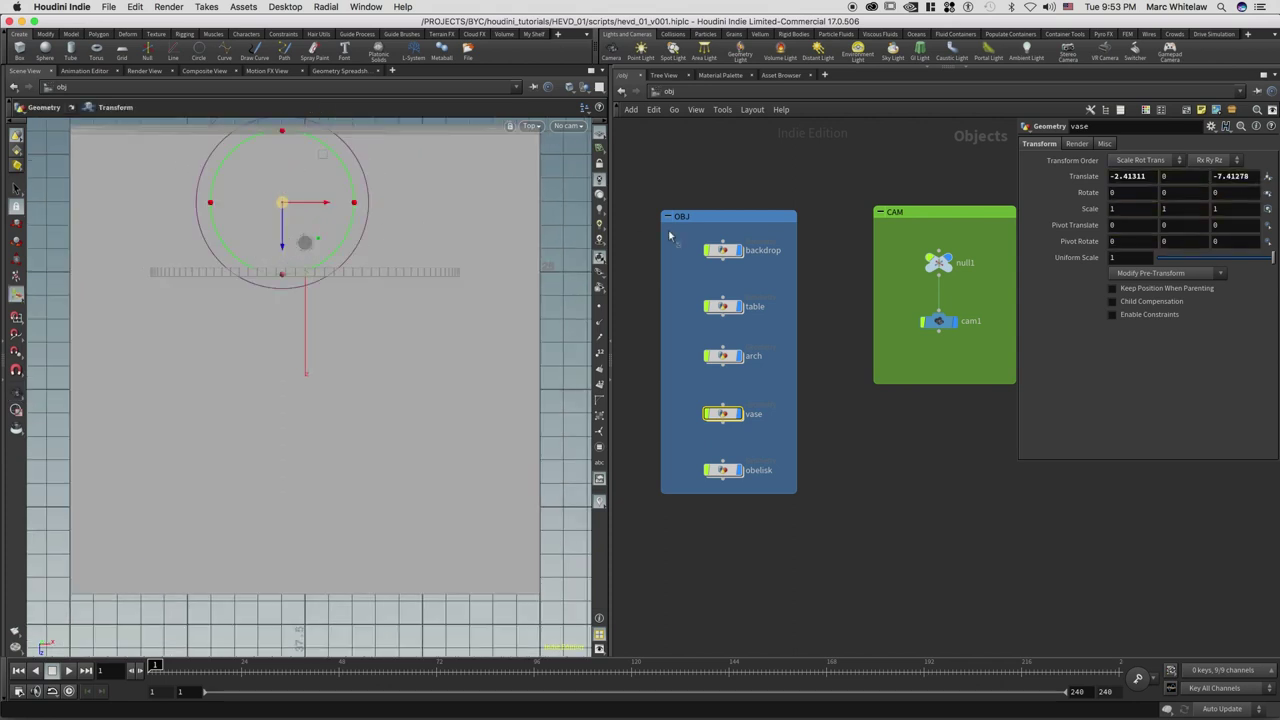
- Move the obelisk forward to a Z translation of about 2.73 in the top view
{"action": "left_click", "coordinate": [722, 470]}
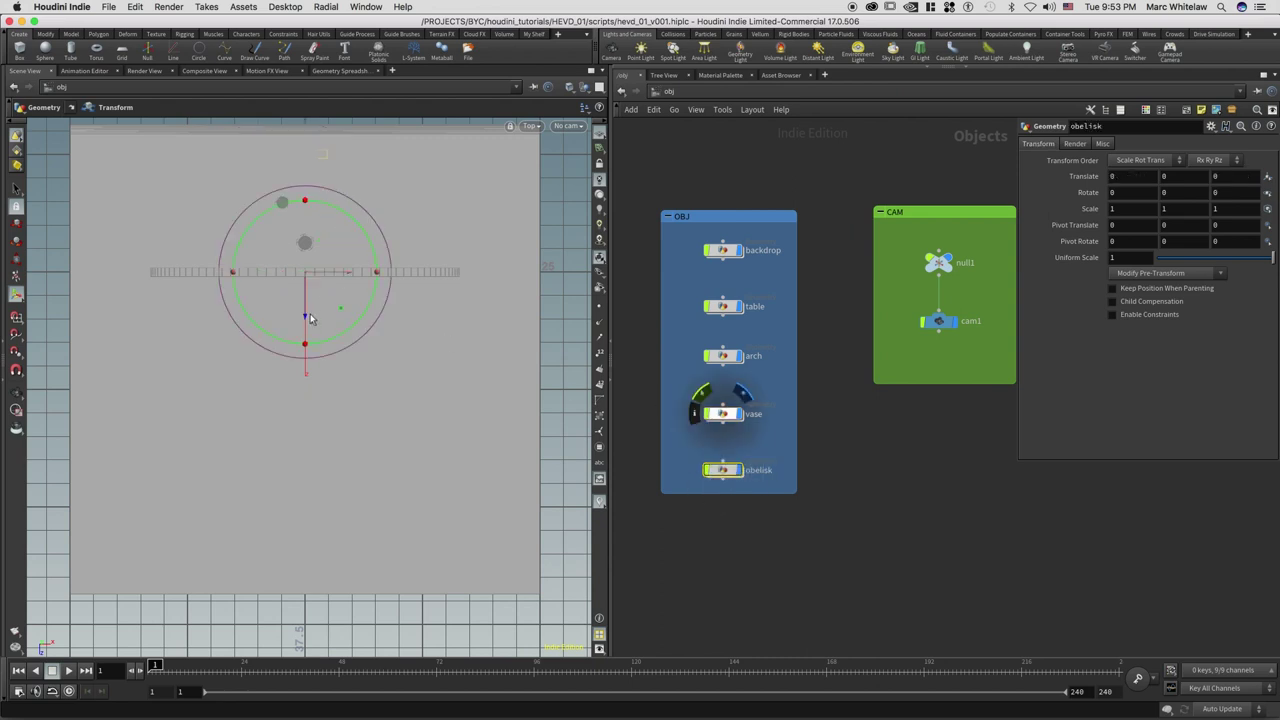
{"action": "left_click_drag", "start_coordinate": [306, 320], "coordinate": [306, 346]}
{"action": "key", "text": "Escape"}
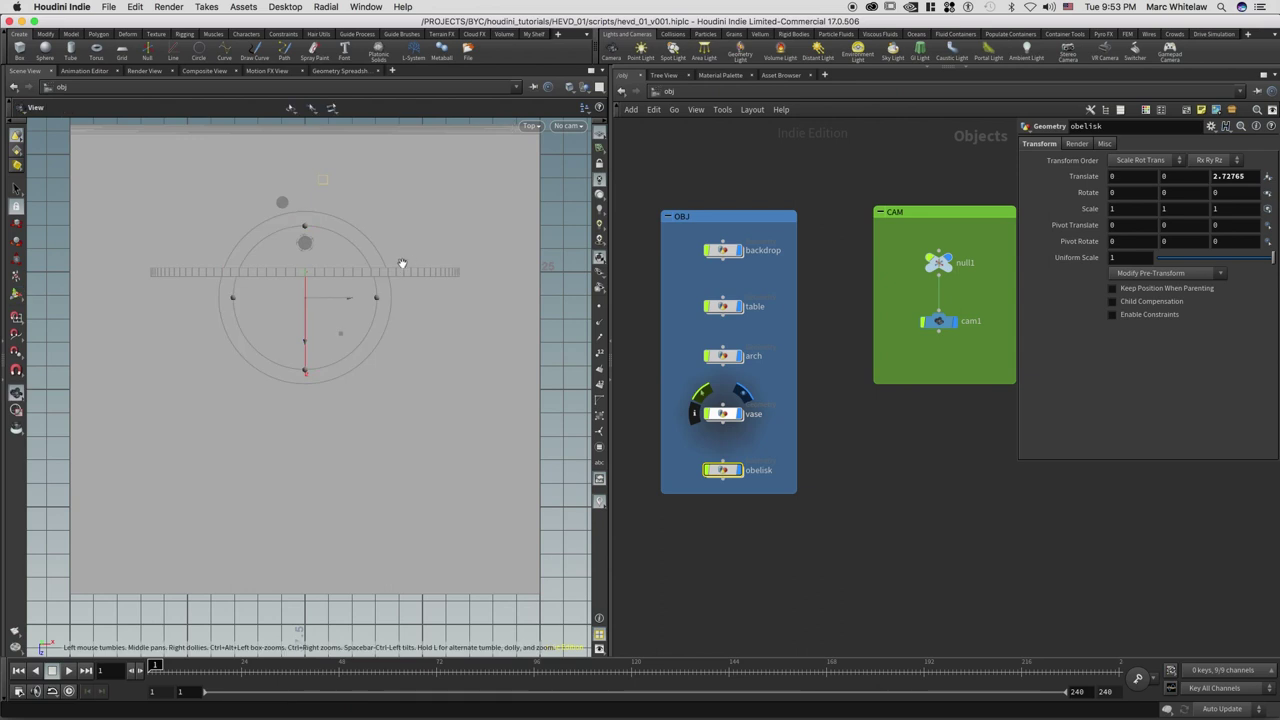
- Switch back to the perspective view and examine the new arrangement of objects inside the arch
{"action": "left_click_drag", "start_coordinate": [404, 247], "coordinate": [363, 354]}
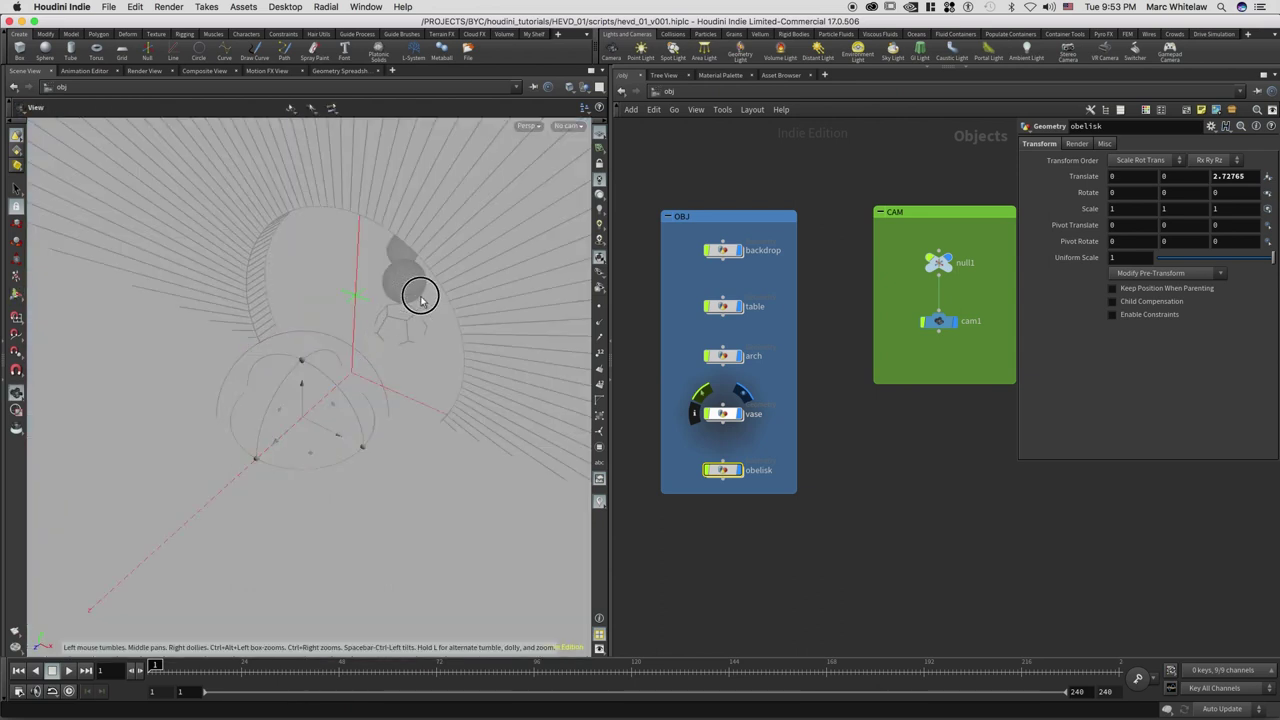
{"action": "left_click_drag", "start_coordinate": [420, 297], "coordinate": [429, 283]}
{"action": "key", "text": "t"}
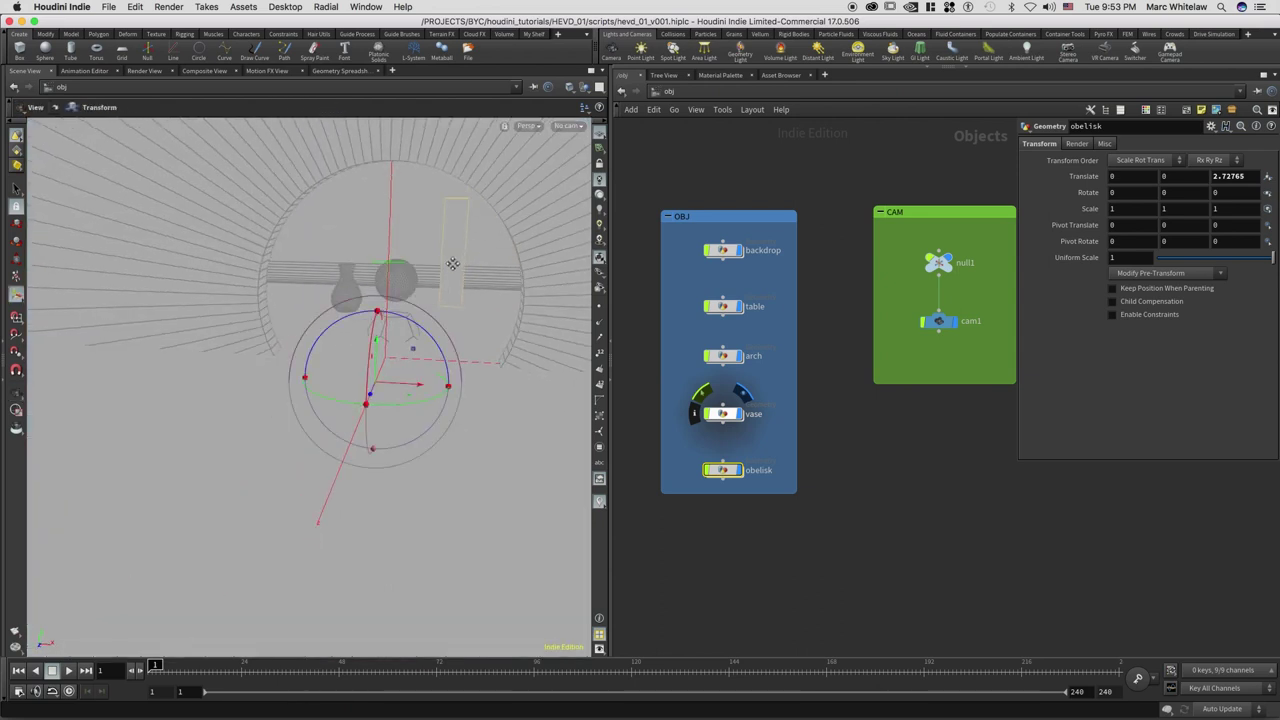
{"action": "key", "text": "Escape"}
{"action": "middle_click_drag", "start_coordinate": [452, 264], "coordinate": [412, 301]}
{"action": "left_click_drag", "start_coordinate": [420, 297], "coordinate": [417, 297]}
{"action": "key", "text": "t"}
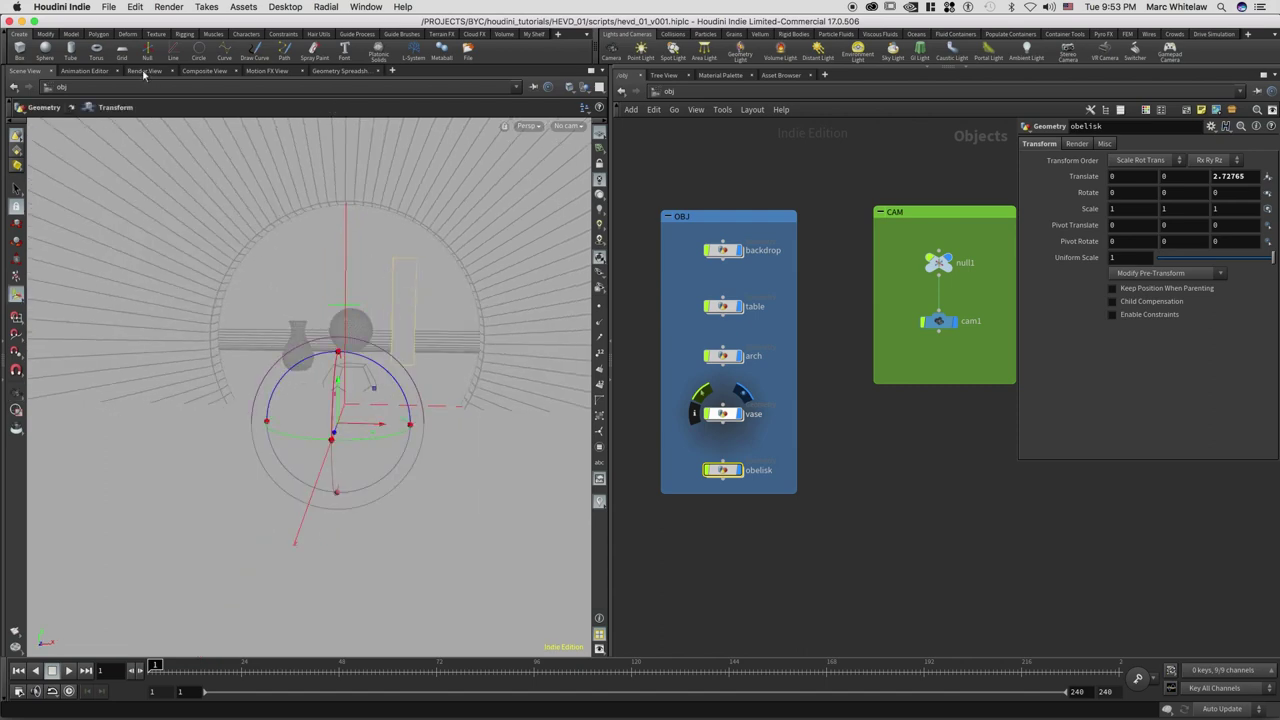
- Store a snapshot of the previous render and start a new cam1 preview, focusing the rendering near the vase
{"action": "left_click", "coordinate": [146, 74]}
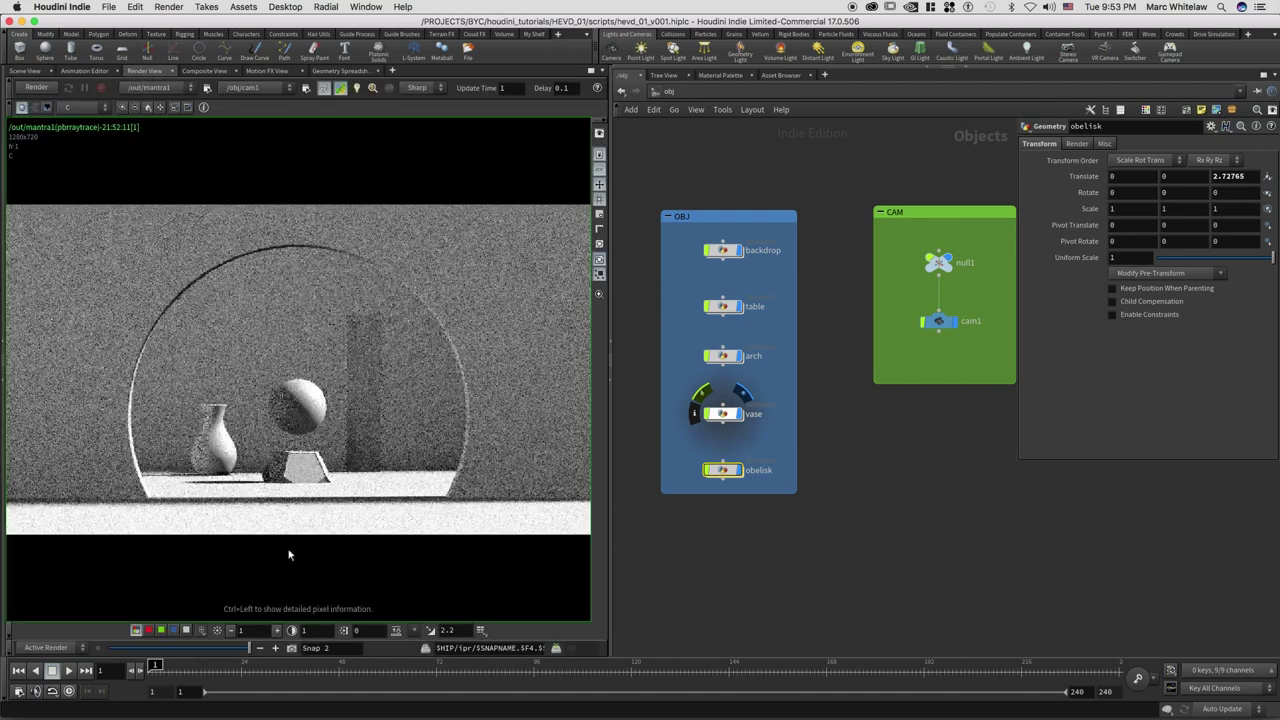
{"action": "left_click", "coordinate": [291, 648]}
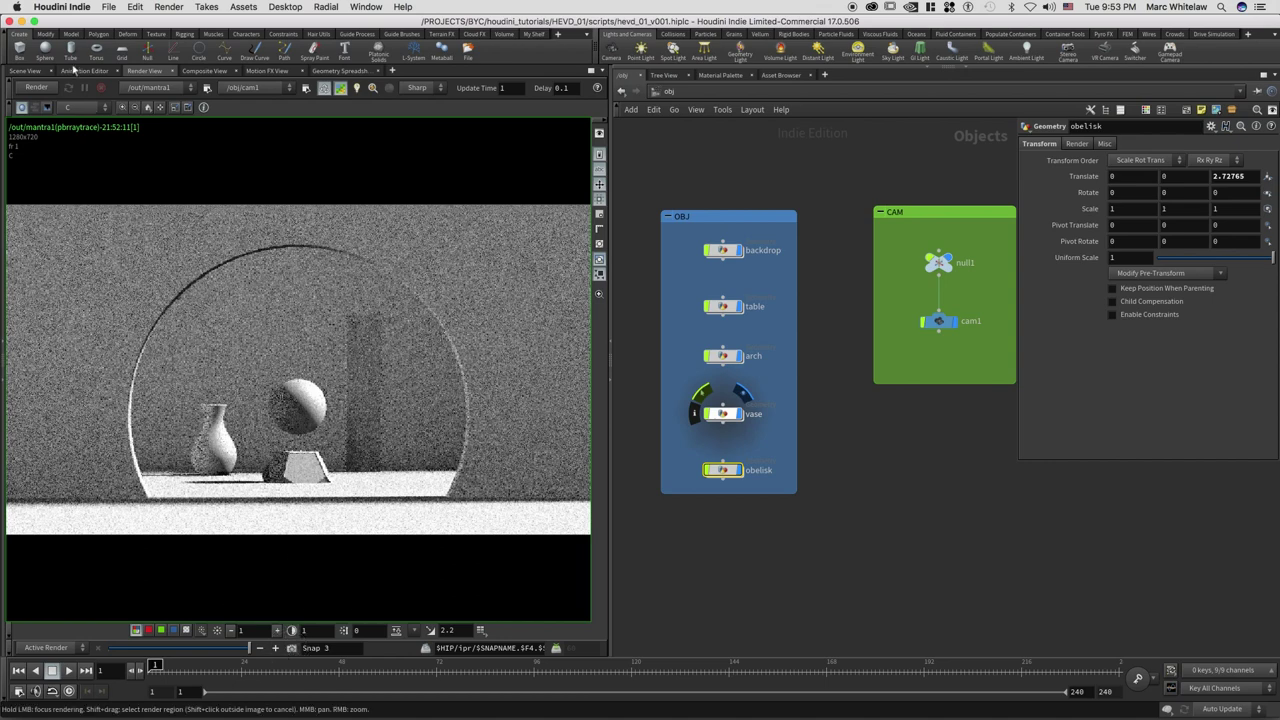
{"action": "left_click", "coordinate": [35, 88]}
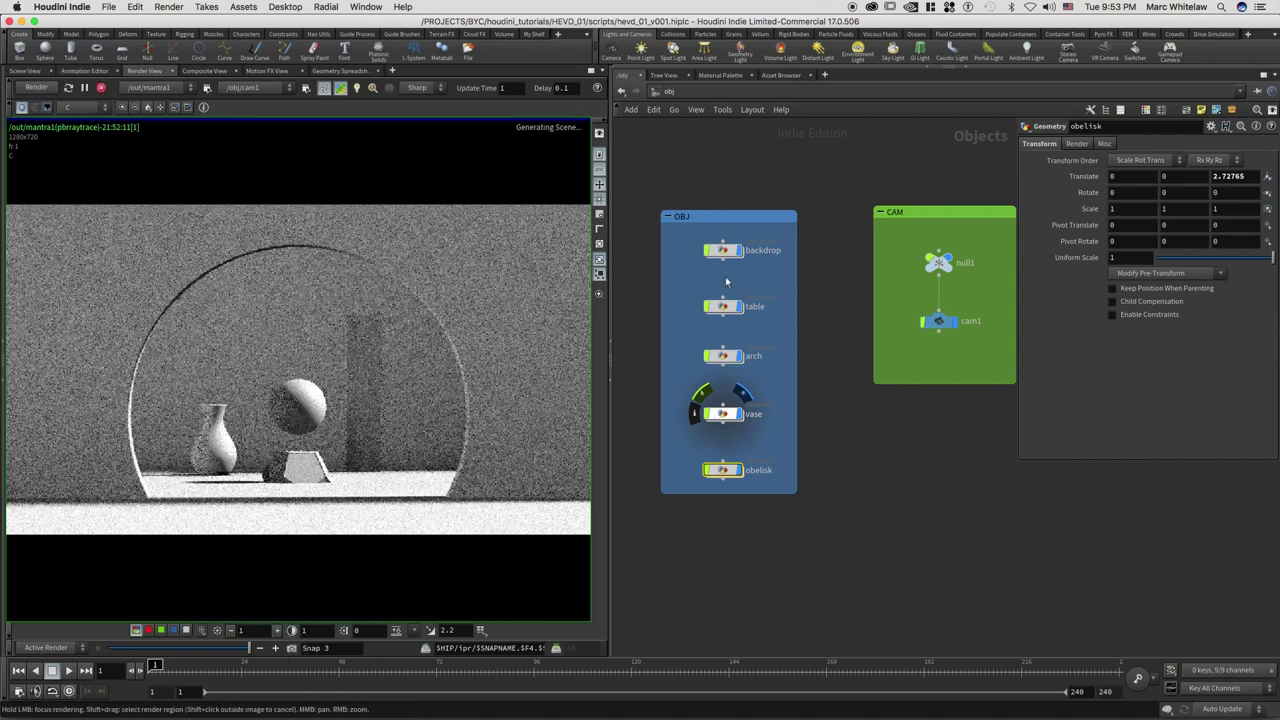
{"action": "middle_click_drag", "start_coordinate": [842, 189], "coordinate": [781, 205]}
{"action": "scroll", "coordinate": [781, 205], "scroll_direction": "right", "scroll_amount": 5}
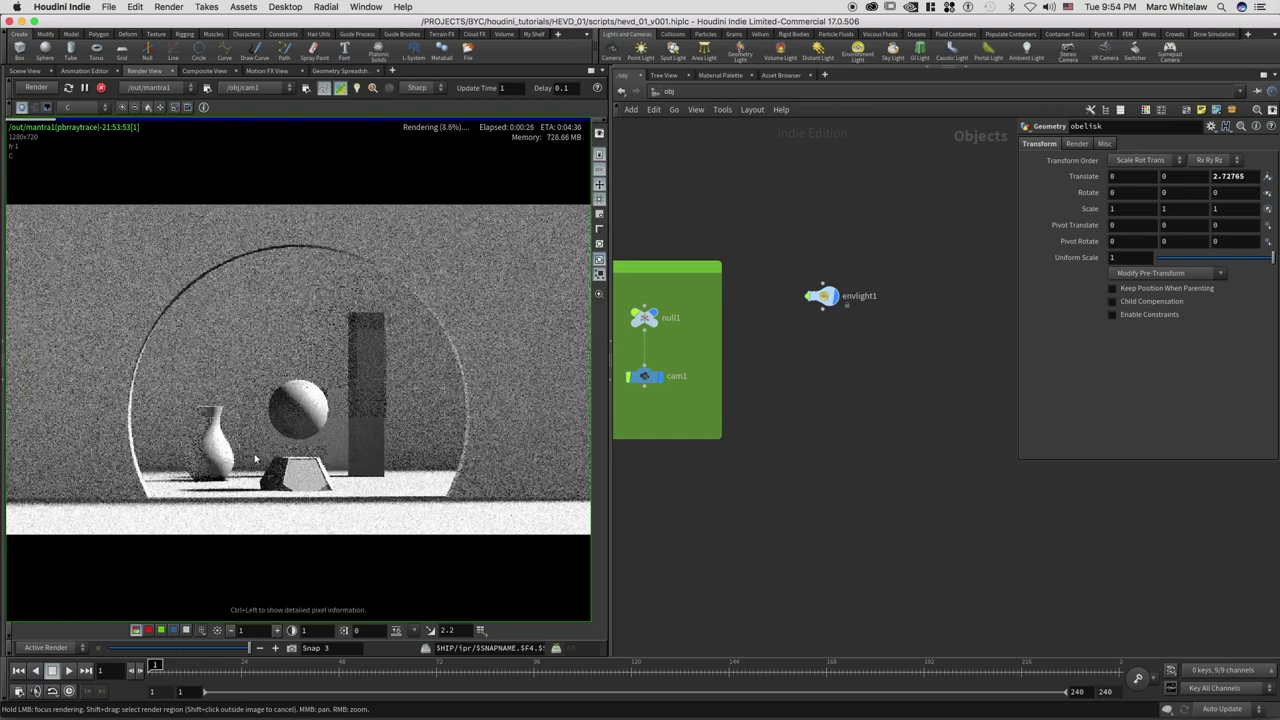
{"action": "left_click_drag", "start_coordinate": [255, 439], "coordinate": [238, 412]}
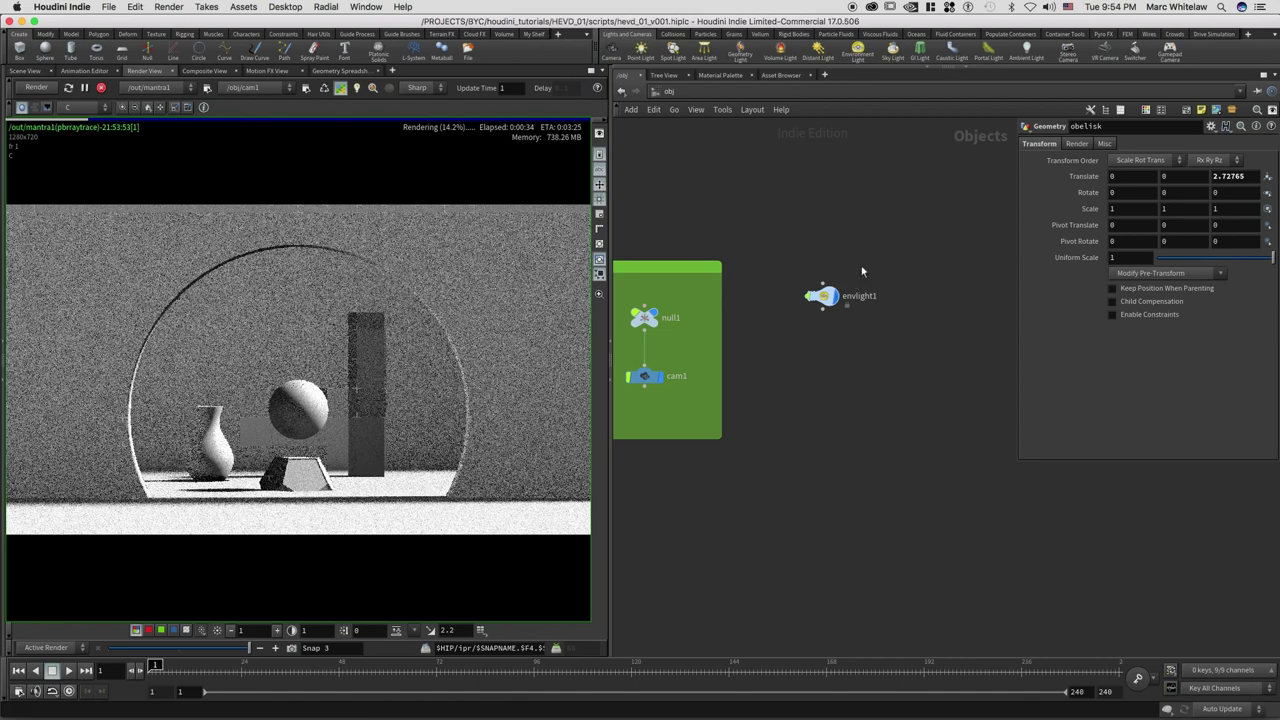
- Set envlight1's Y rotation to 210 degrees and enable automatic updating of the render preview
{"action": "left_click_drag", "start_coordinate": [806, 325], "coordinate": [861, 266]}
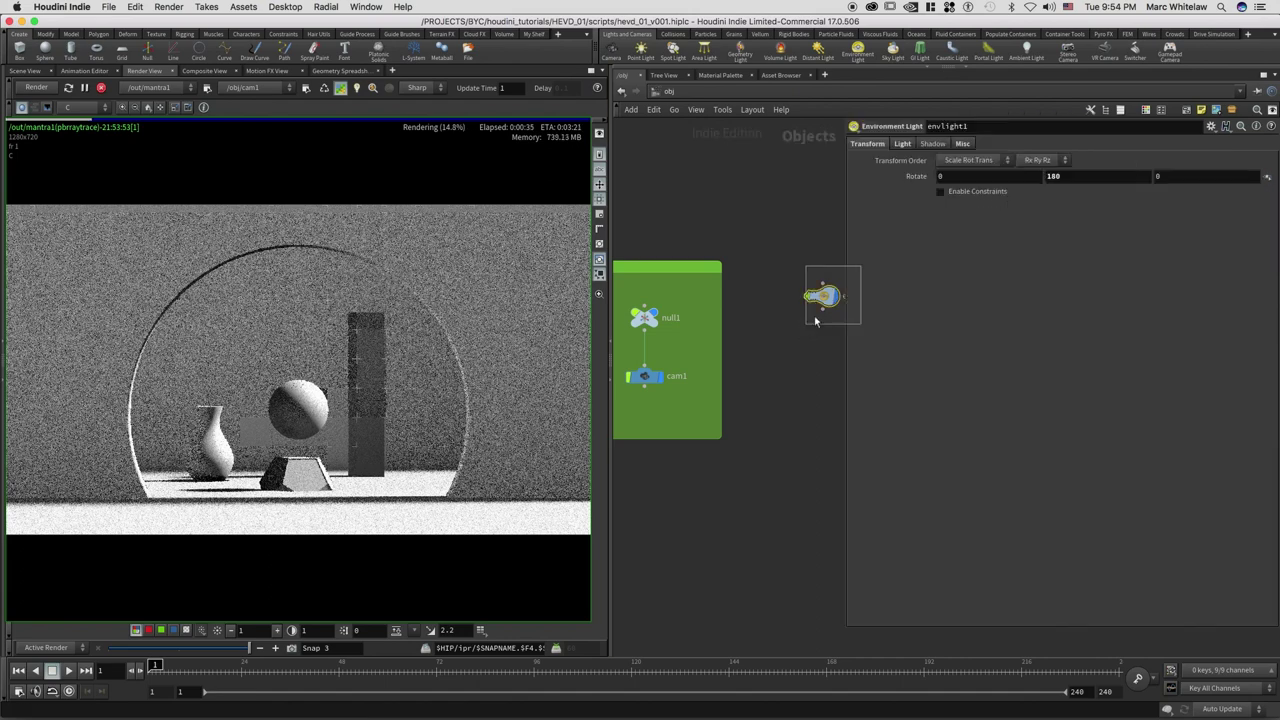
{"action": "double_click", "coordinate": [1049, 178]}
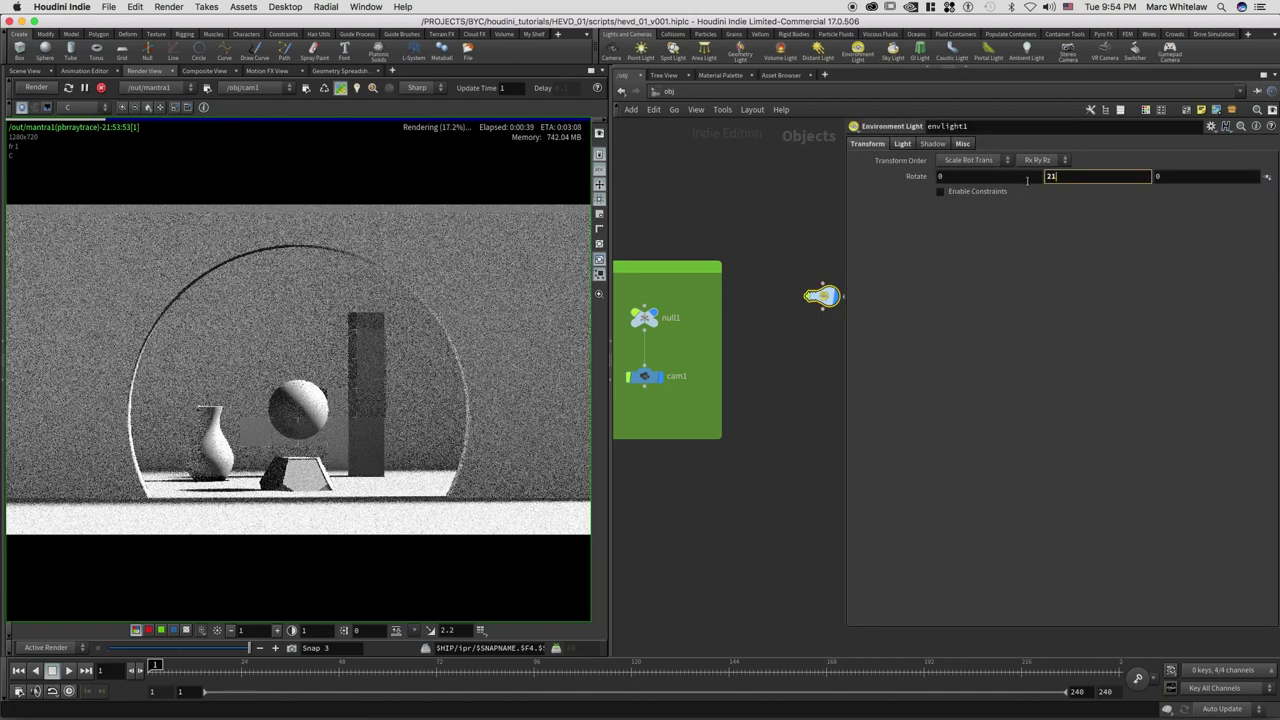
{"action": "middle_click_drag", "start_coordinate": [787, 243], "coordinate": [737, 246]}
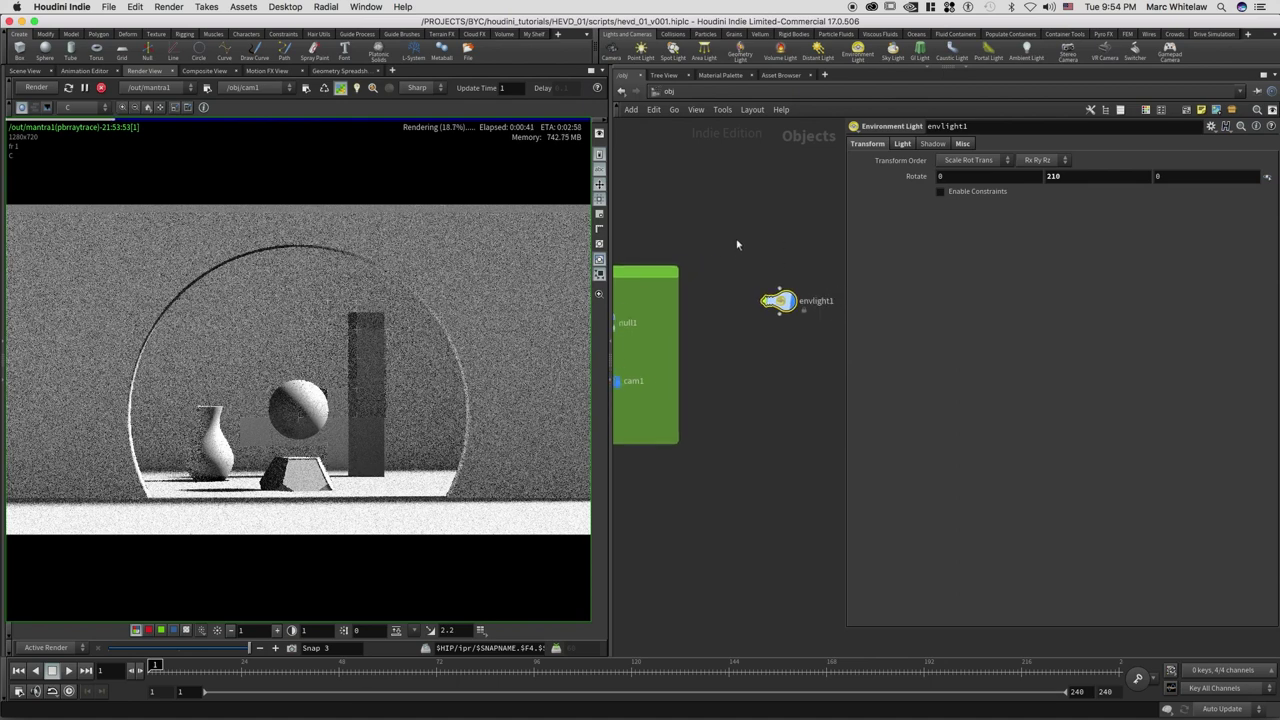
{"action": "left_click", "coordinate": [323, 90]}
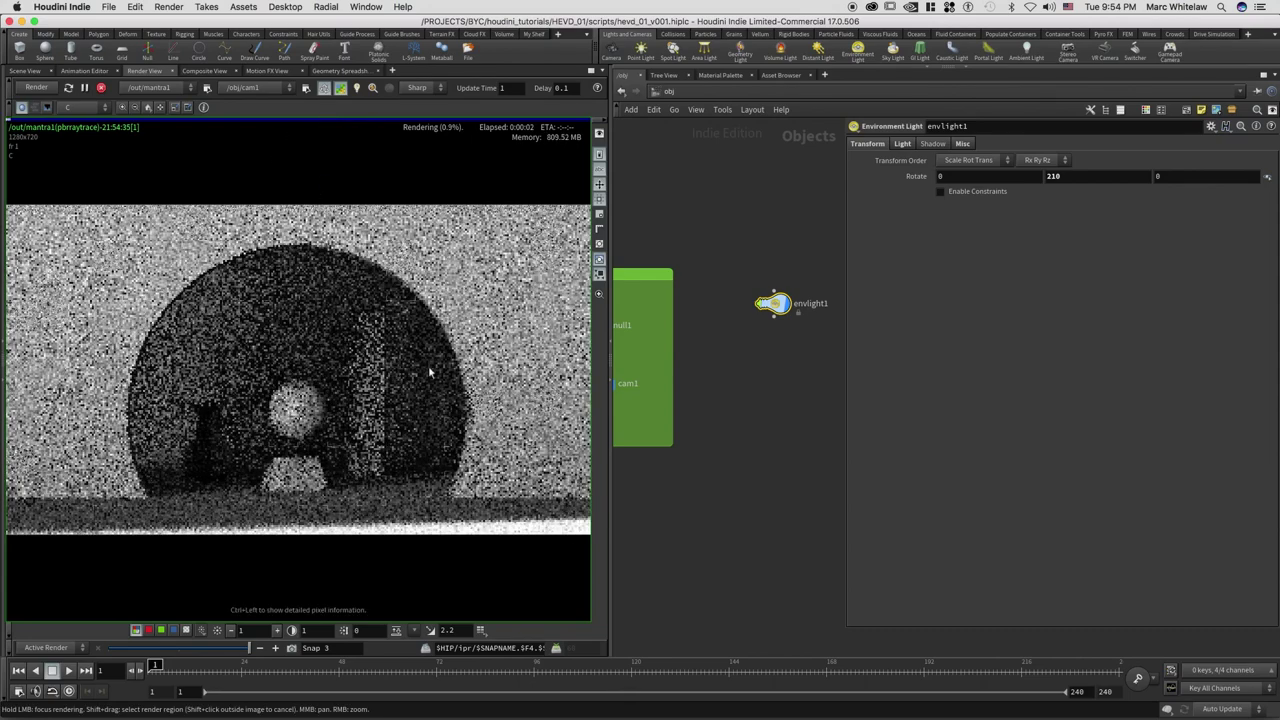
- Try Y rotations of -30 and 0 degrees on the environment light in the live preview
{"action": "left_click_drag", "start_coordinate": [1066, 178], "coordinate": [1041, 182]}
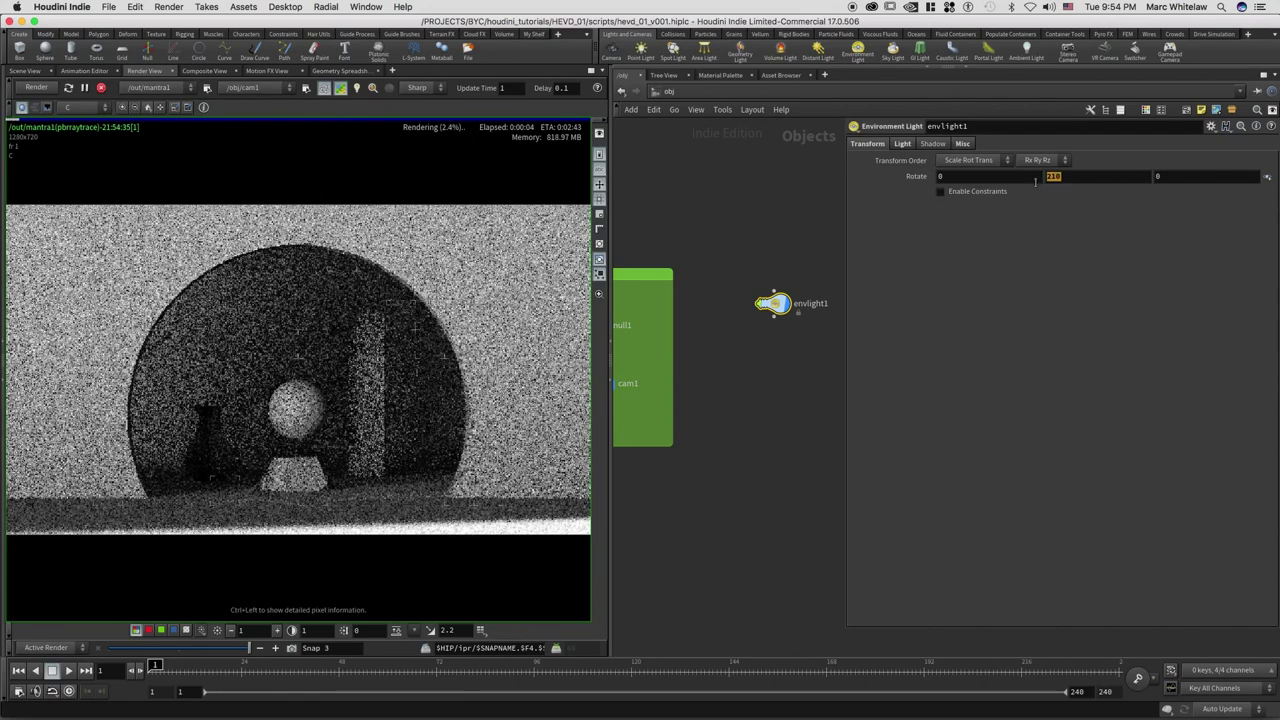
{"action": "type", "text": "-30"}
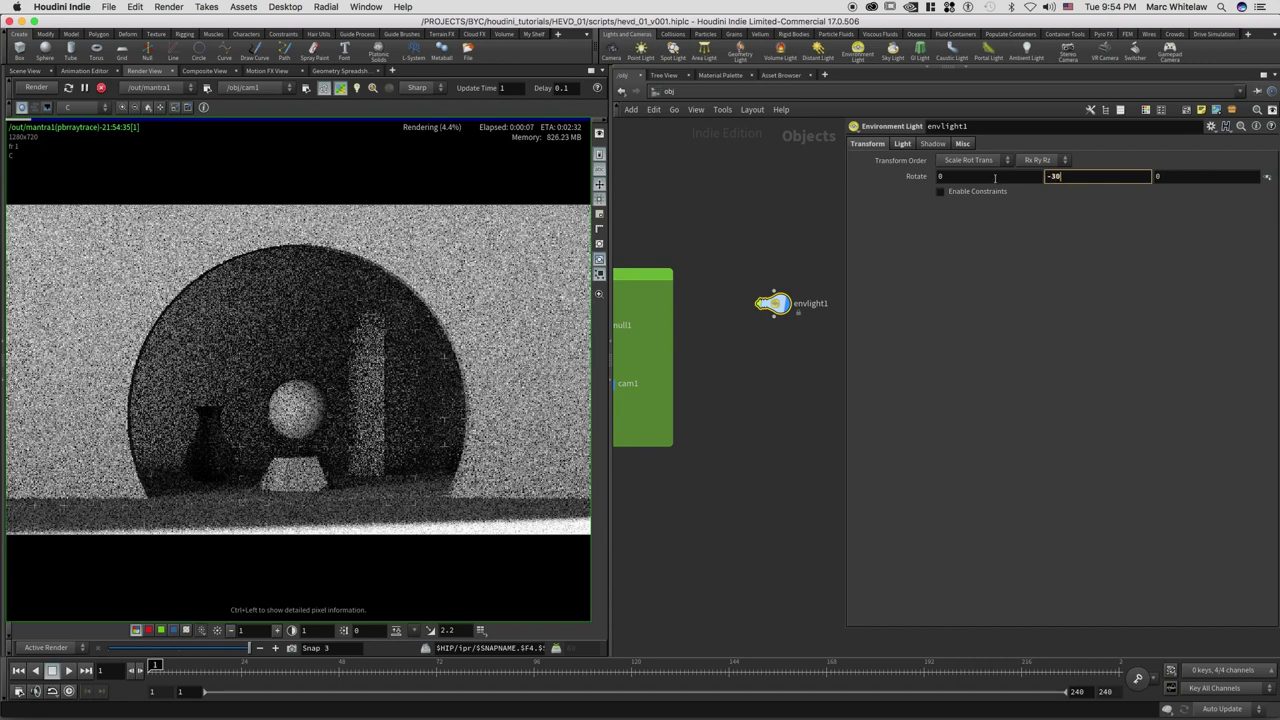
{"action": "key", "text": "Return"}
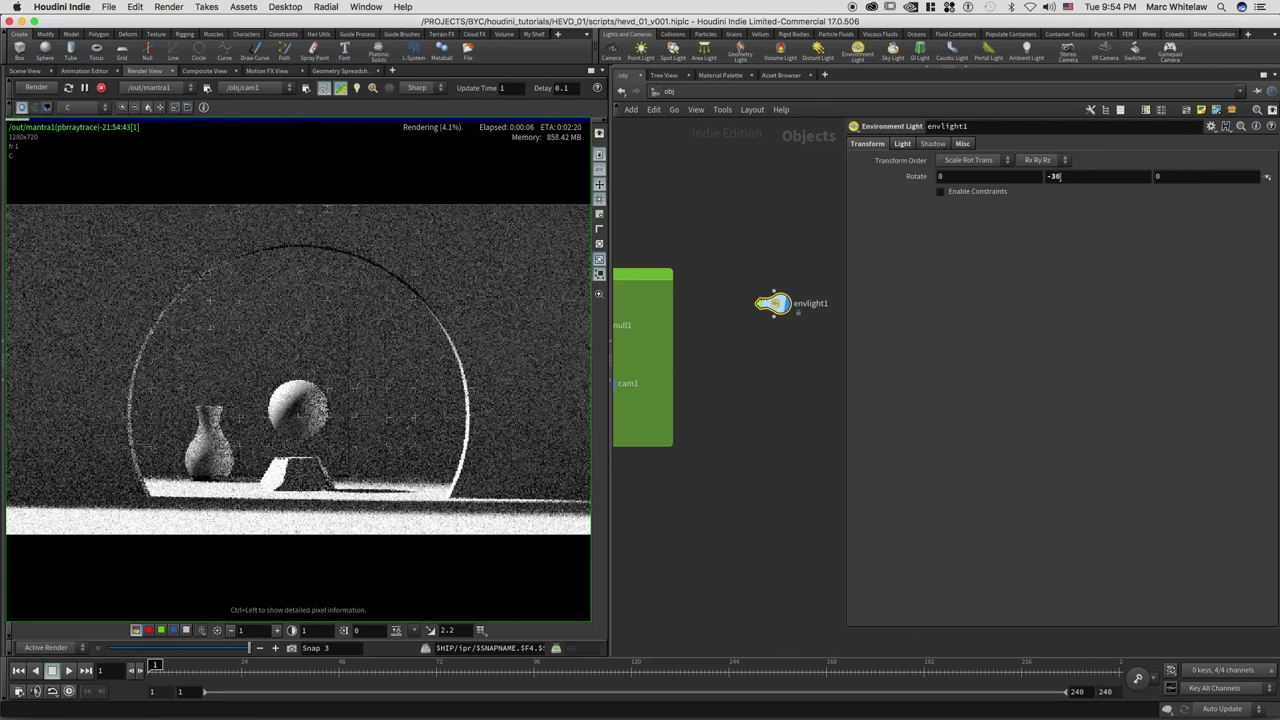
{"action": "left_click_drag", "start_coordinate": [1060, 176], "coordinate": [1036, 179]}
{"action": "type", "text": "0"}
{"action": "key", "text": "Return"}
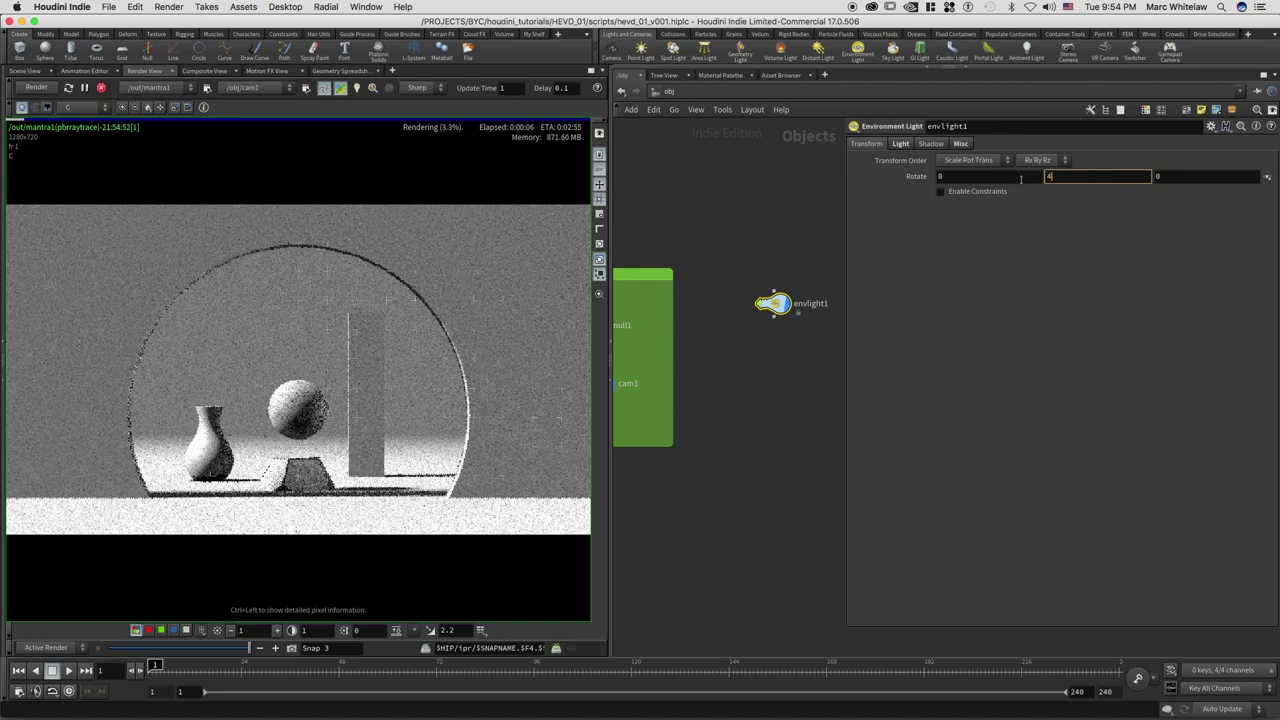
- Test the environment light with Y rotations of 45 and 60 degrees
{"action": "type", "text": "5"}
{"action": "key", "text": "Return"}
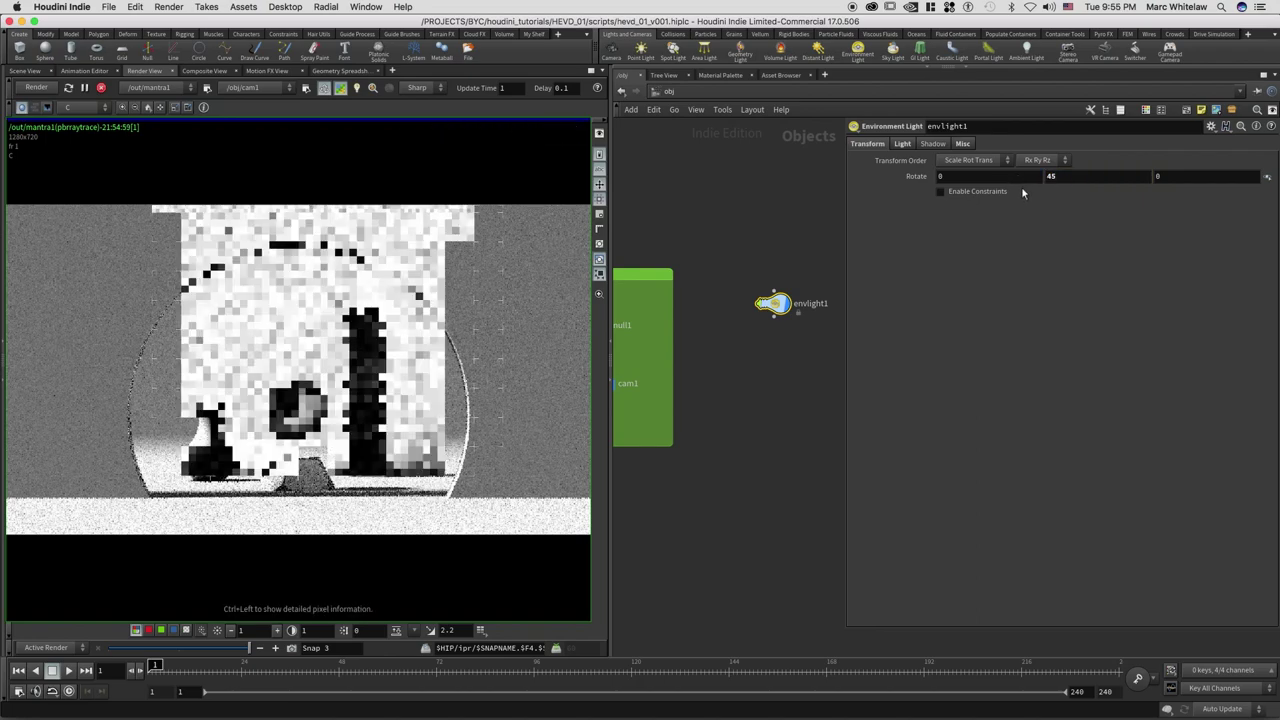
{"action": "left_click", "coordinate": [1036, 180]}
{"action": "type", "text": "60"}
{"action": "key", "text": "Return"}
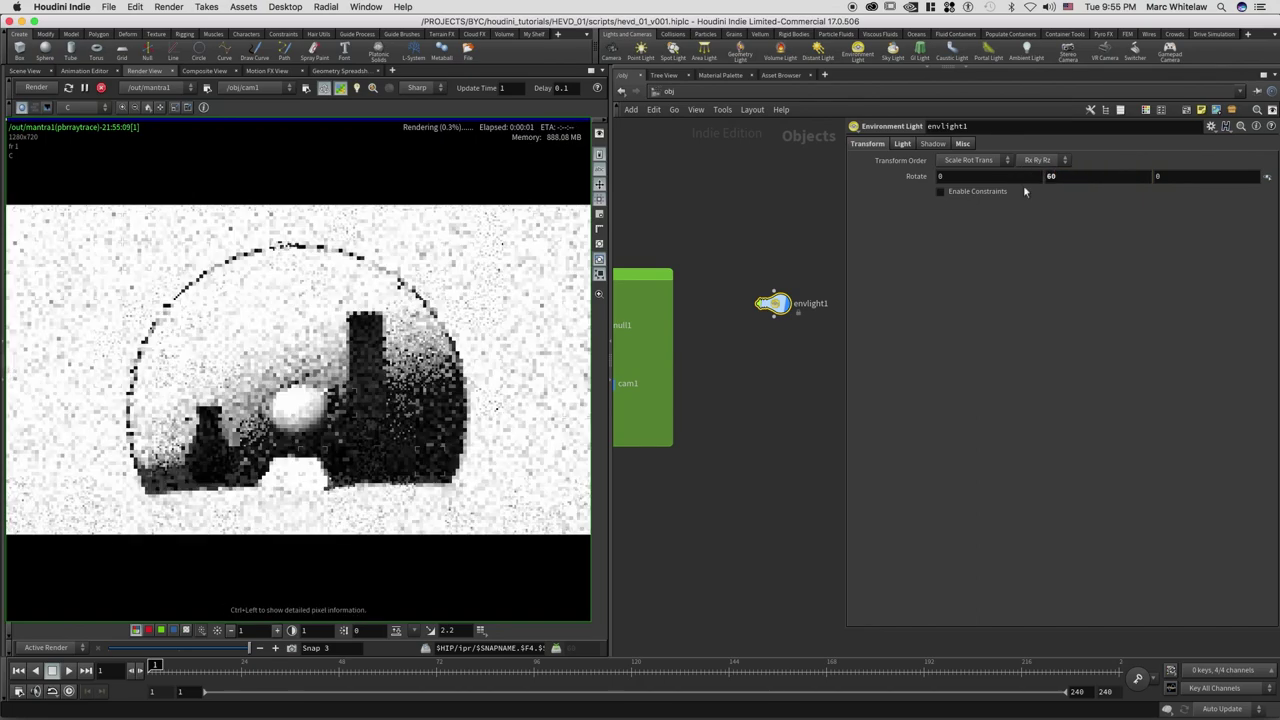
- Test further Y rotations of 120, 150 and 180 degrees on envlight1
{"action": "double_click", "coordinate": [1050, 176]}
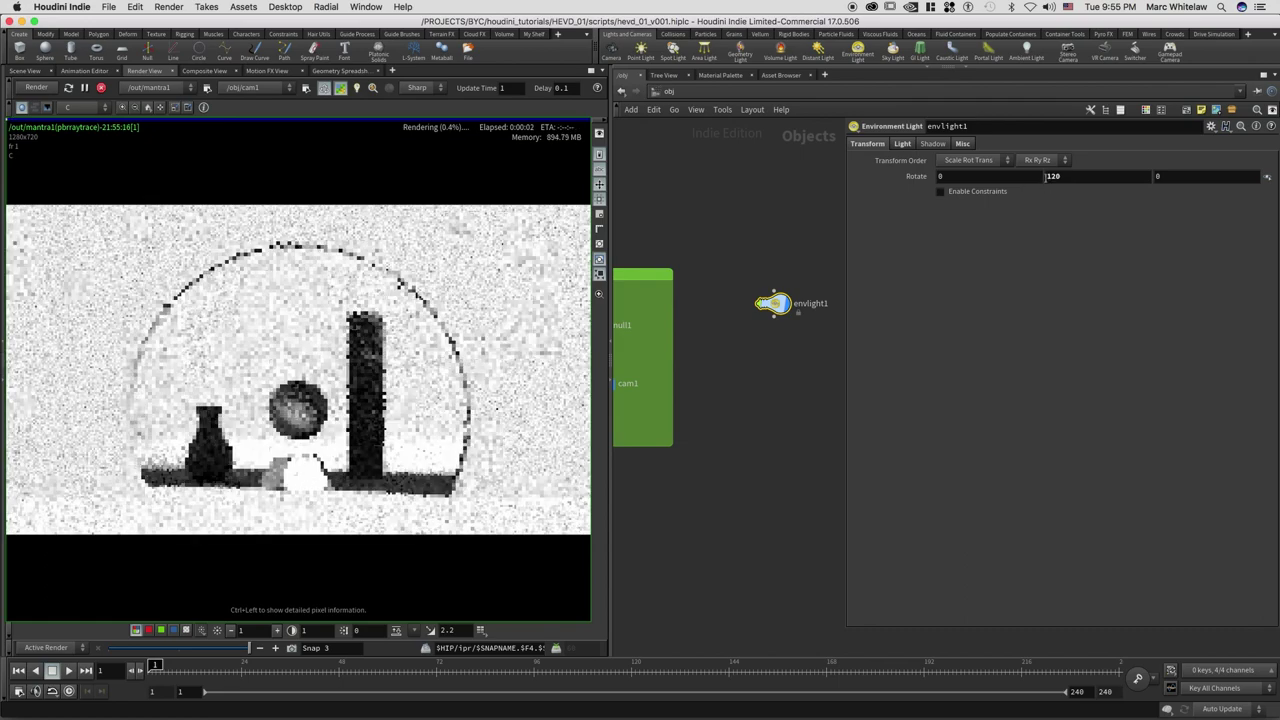
{"action": "type", "text": "150"}
{"action": "key", "text": "Return"}
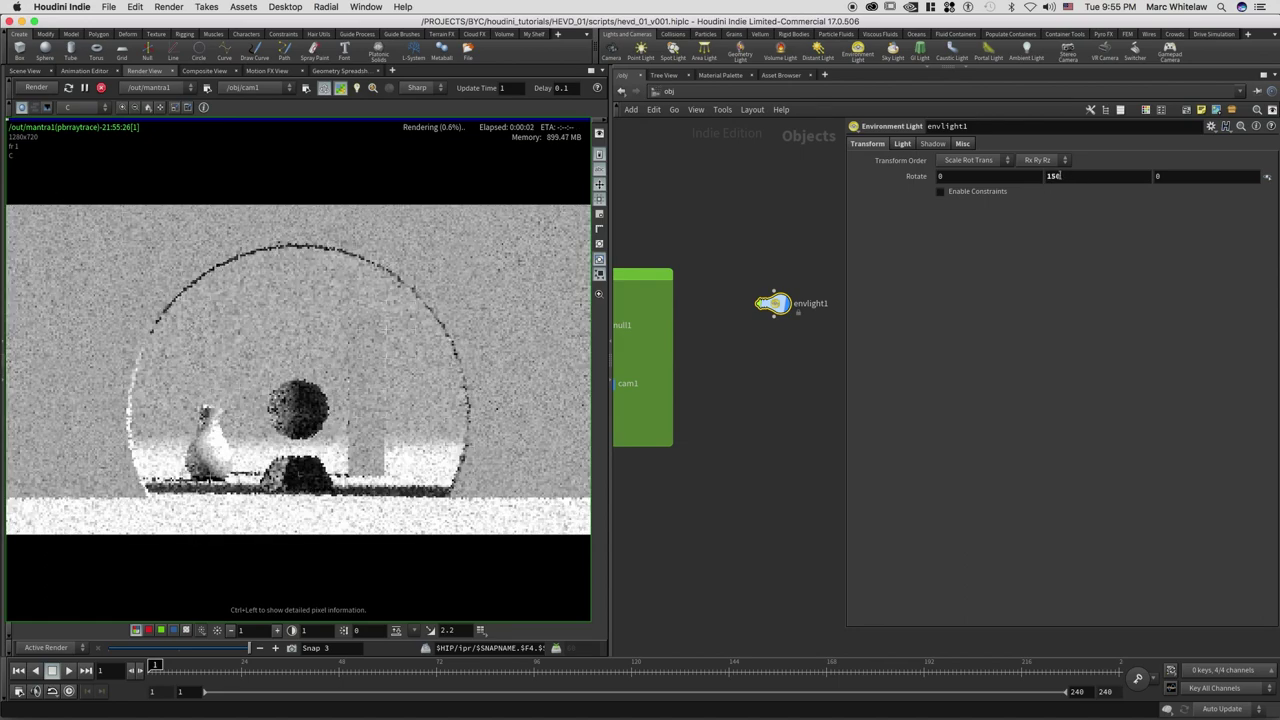
{"action": "double_click", "coordinate": [1050, 176]}
{"action": "type", "text": "180"}
{"action": "key", "text": "Return"}
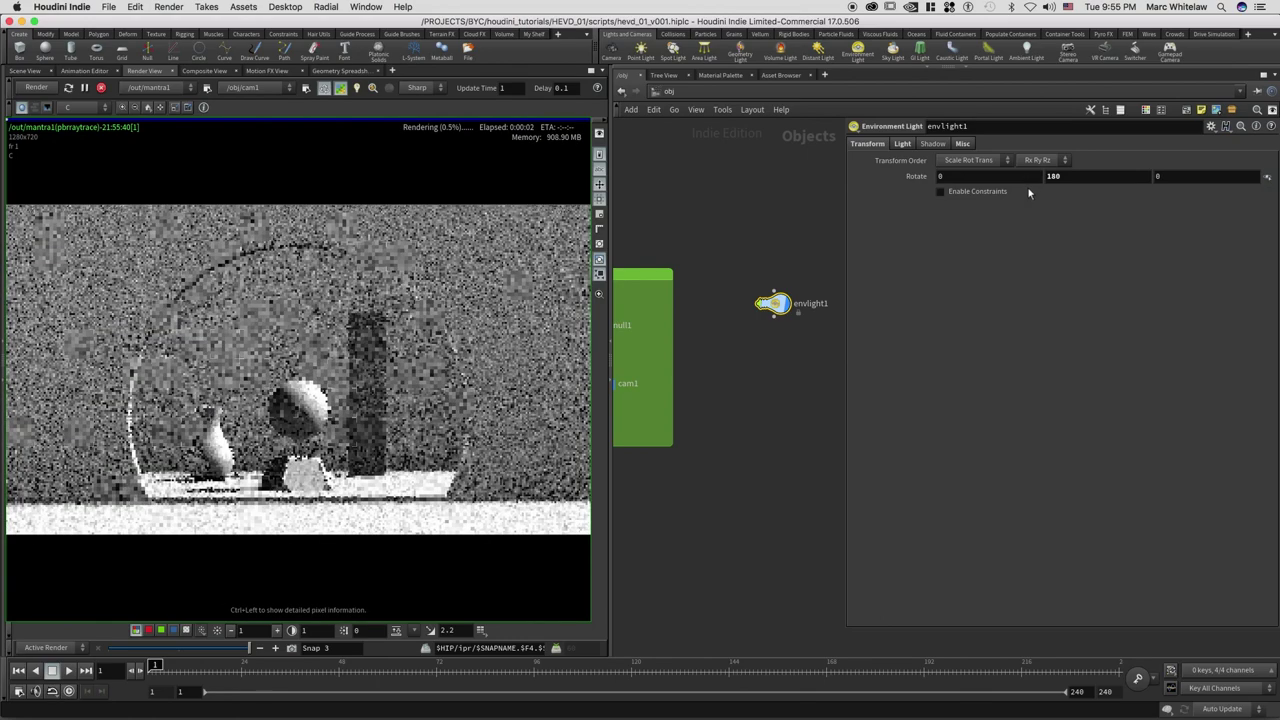
- Try a 300-degree Y rotation on the environment light, set it to 290, and focus the preview rendering around the sphere
{"action": "double_click", "coordinate": [1046, 177]}
{"action": "type", "text": "300"}
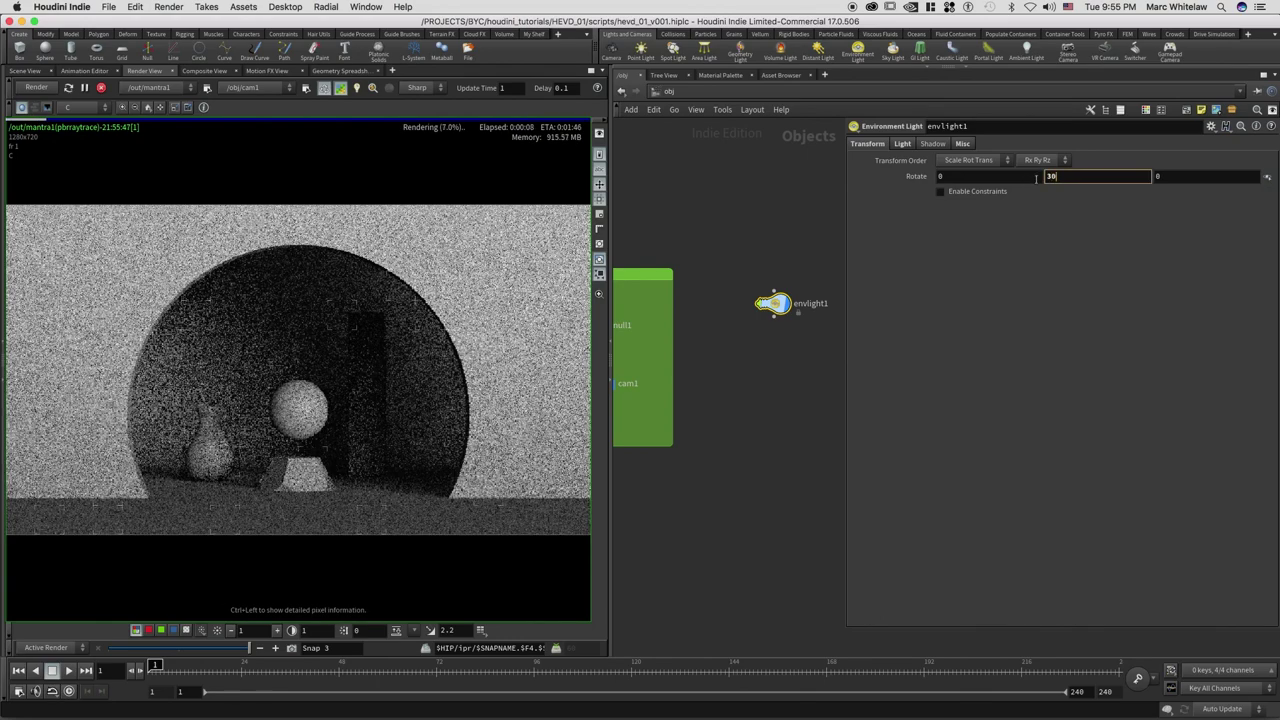
{"action": "key", "text": "Return"}
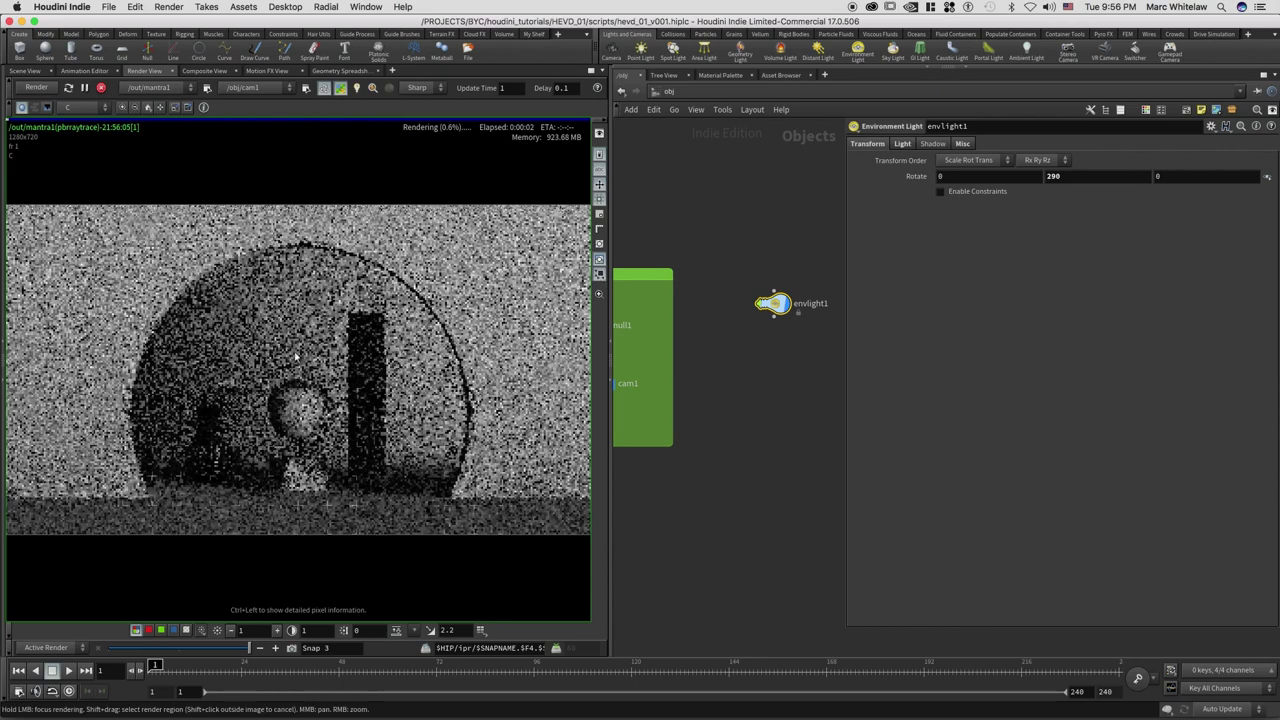
{"action": "scroll", "coordinate": [365, 380], "scroll_direction": "down", "scroll_amount": 2}
{"action": "middle_click_drag", "start_coordinate": [365, 379], "coordinate": [341, 383]}
{"action": "right_click_drag", "start_coordinate": [341, 383], "coordinate": [351, 378]}
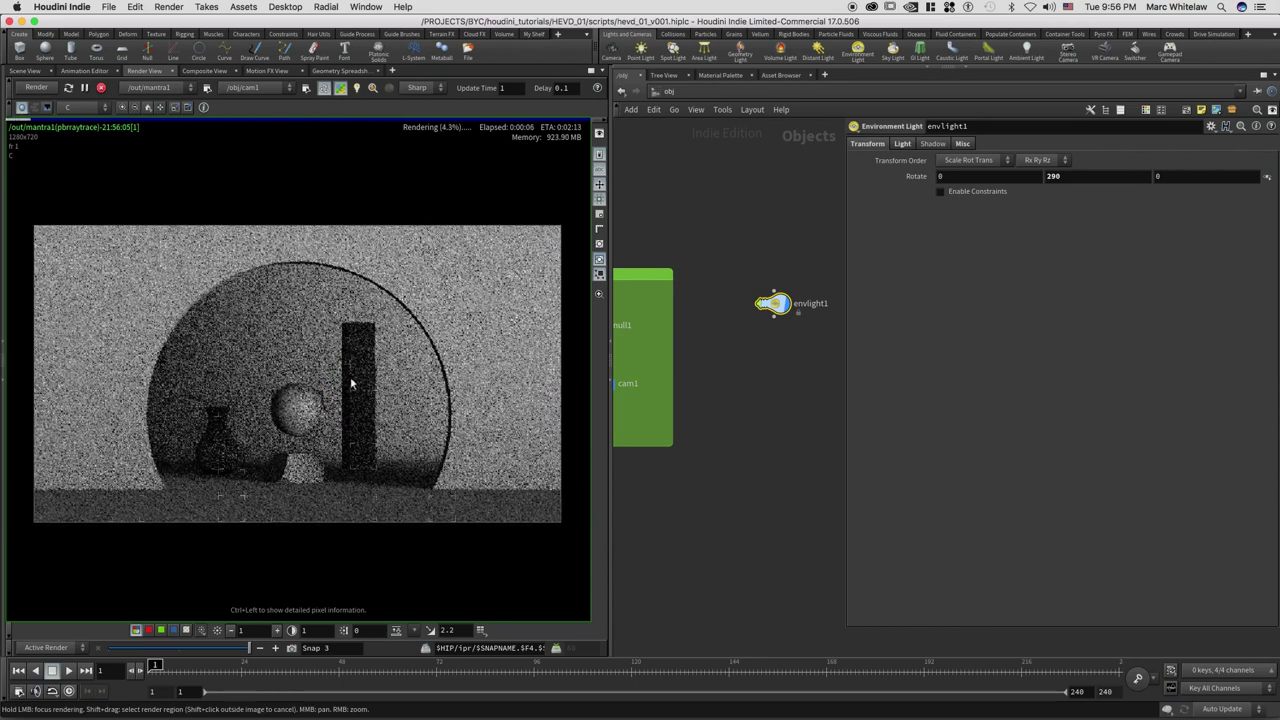
- Compare the current preview with snapshot Snap 2 and store the current render as Snap 3
{"action": "left_click", "coordinate": [902, 143]}
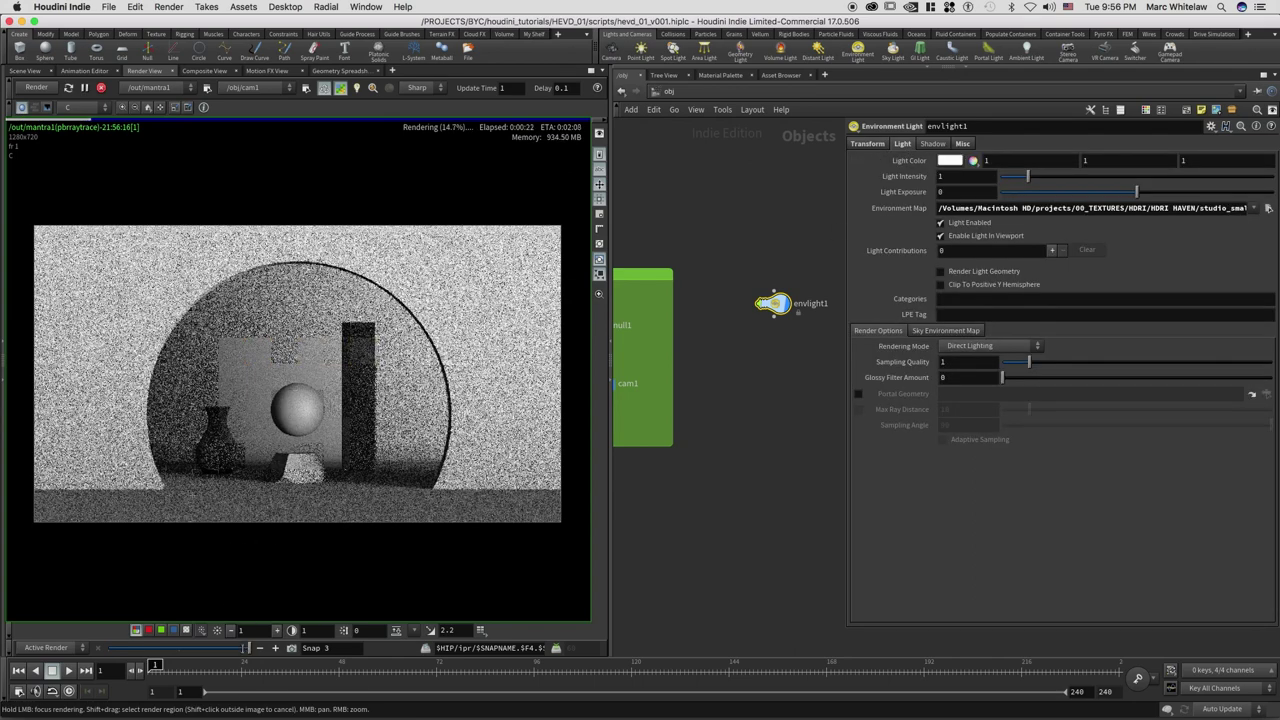
{"action": "left_click_drag", "start_coordinate": [246, 648], "coordinate": [179, 648]}
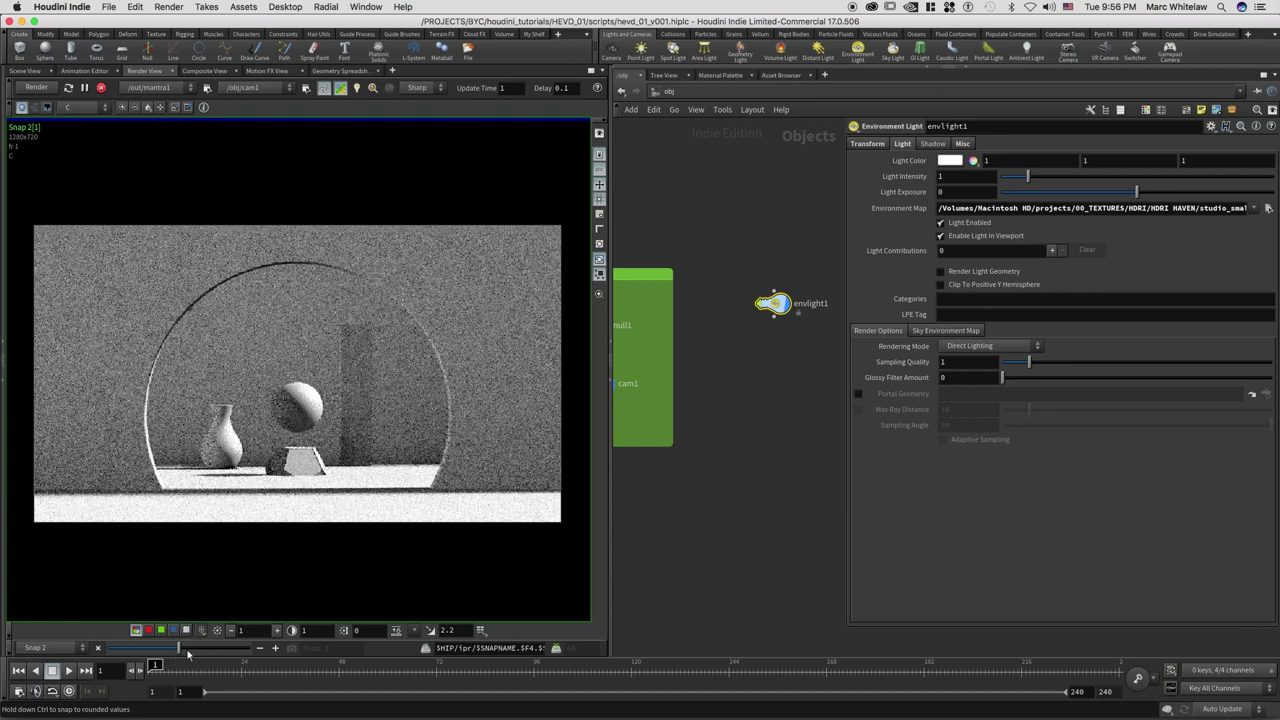
{"action": "left_click", "coordinate": [248, 648]}
{"action": "left_click", "coordinate": [867, 144]}
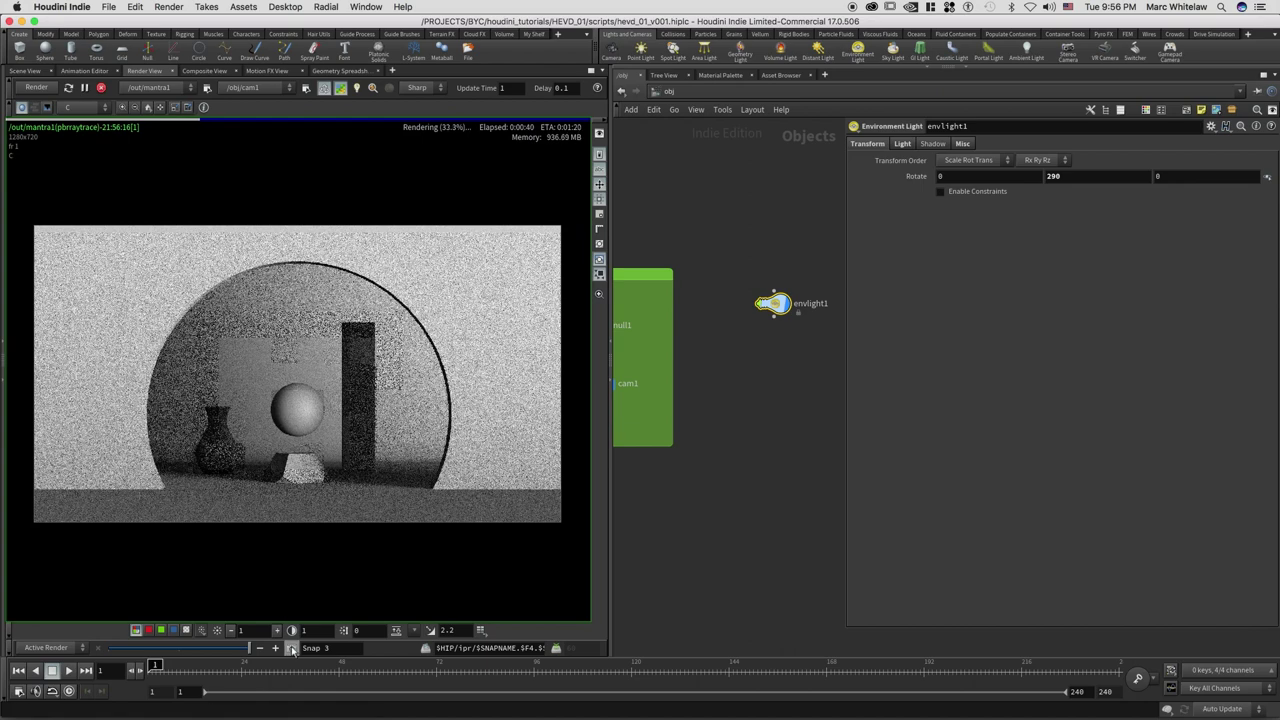
{"action": "left_click", "coordinate": [292, 648]}
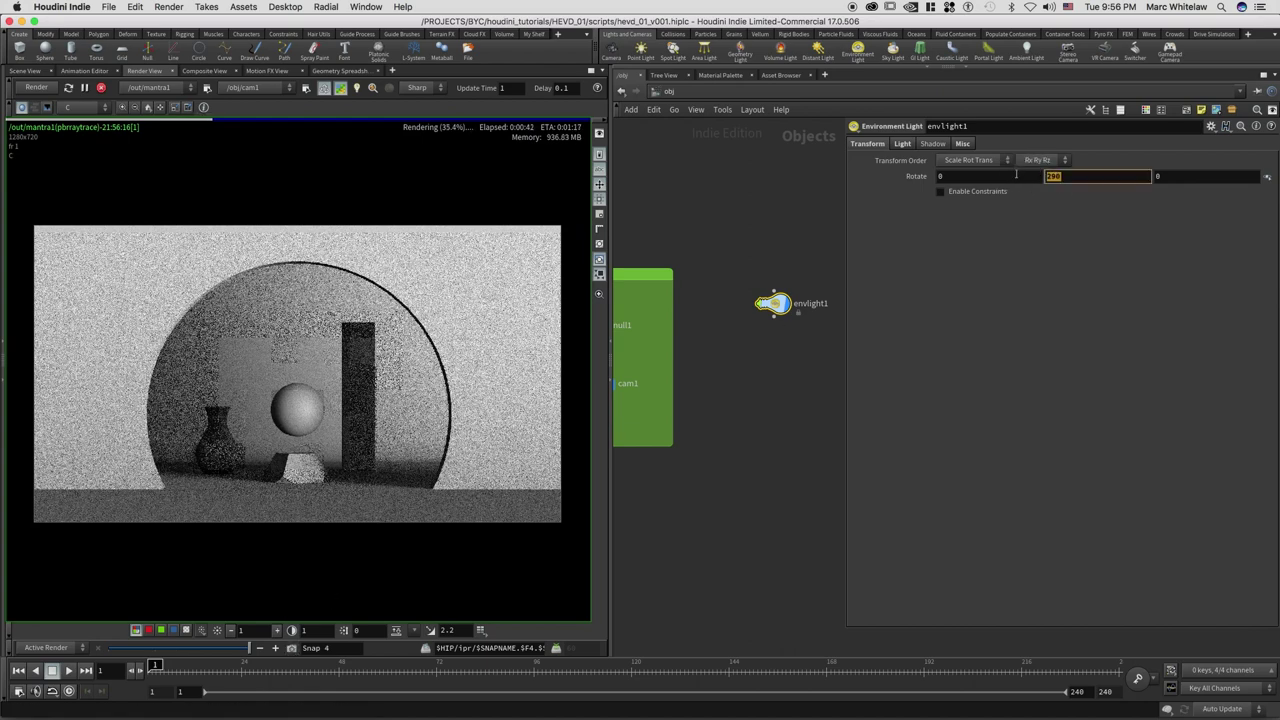
- Set the environment light's intensity to 0.2
{"action": "left_click", "coordinate": [903, 144]}
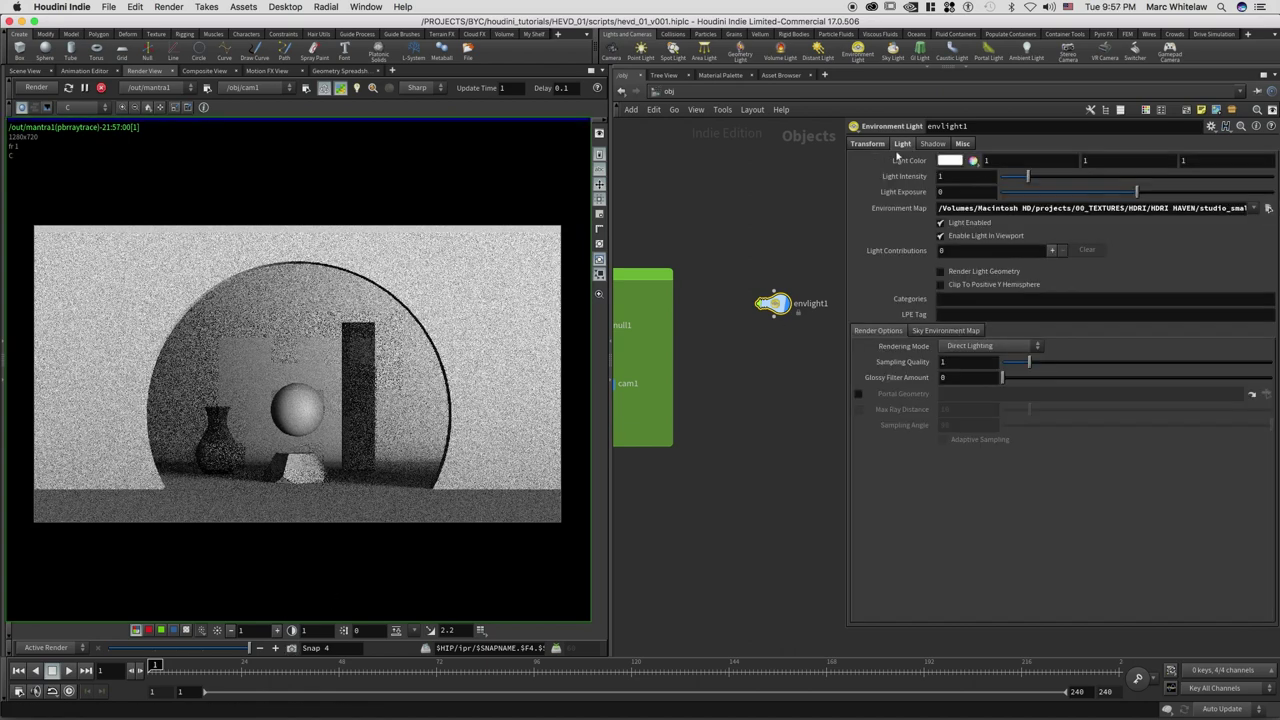
{"action": "left_click_drag", "start_coordinate": [948, 177], "coordinate": [920, 182]}
{"action": "type", "text": ".2"}
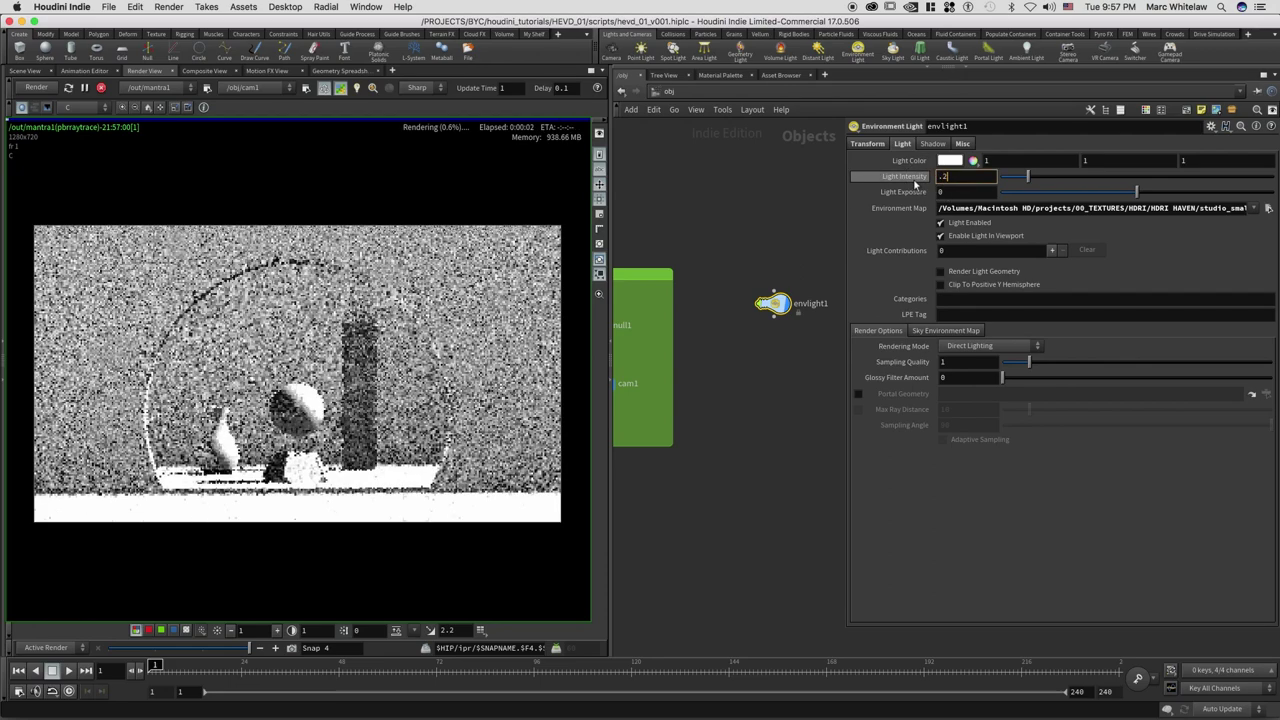
{"action": "key", "text": "Return"}
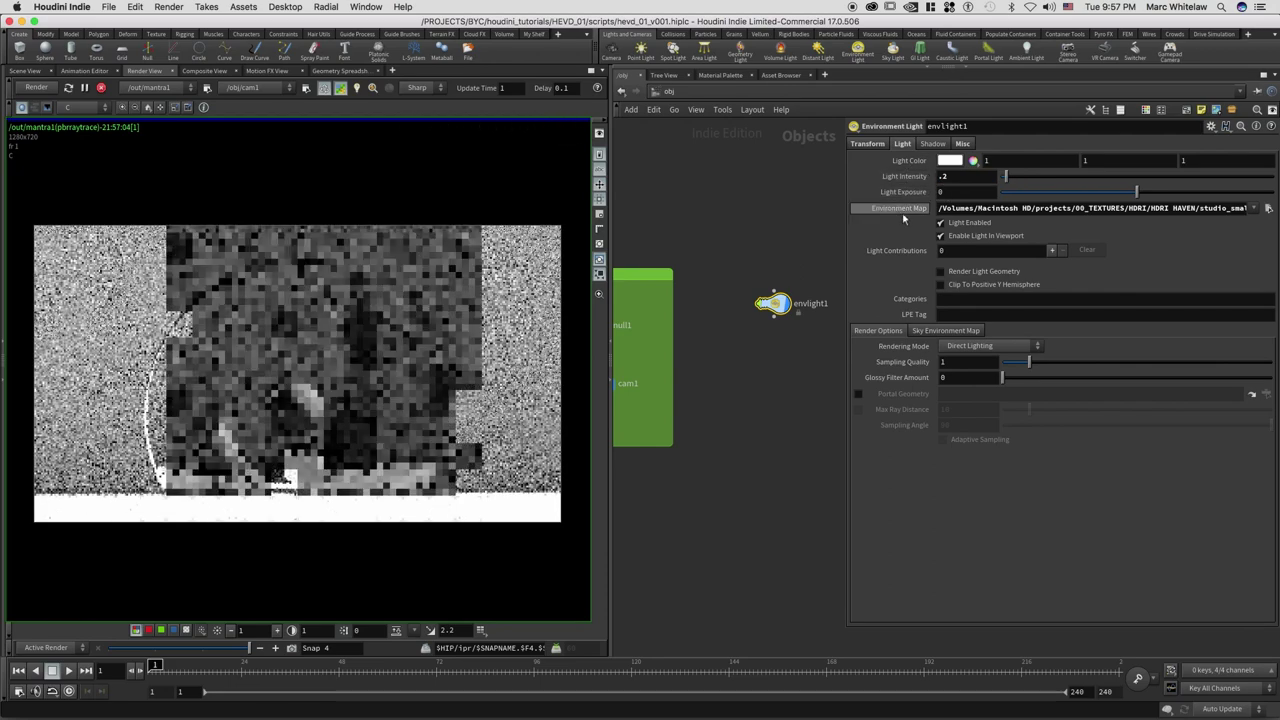